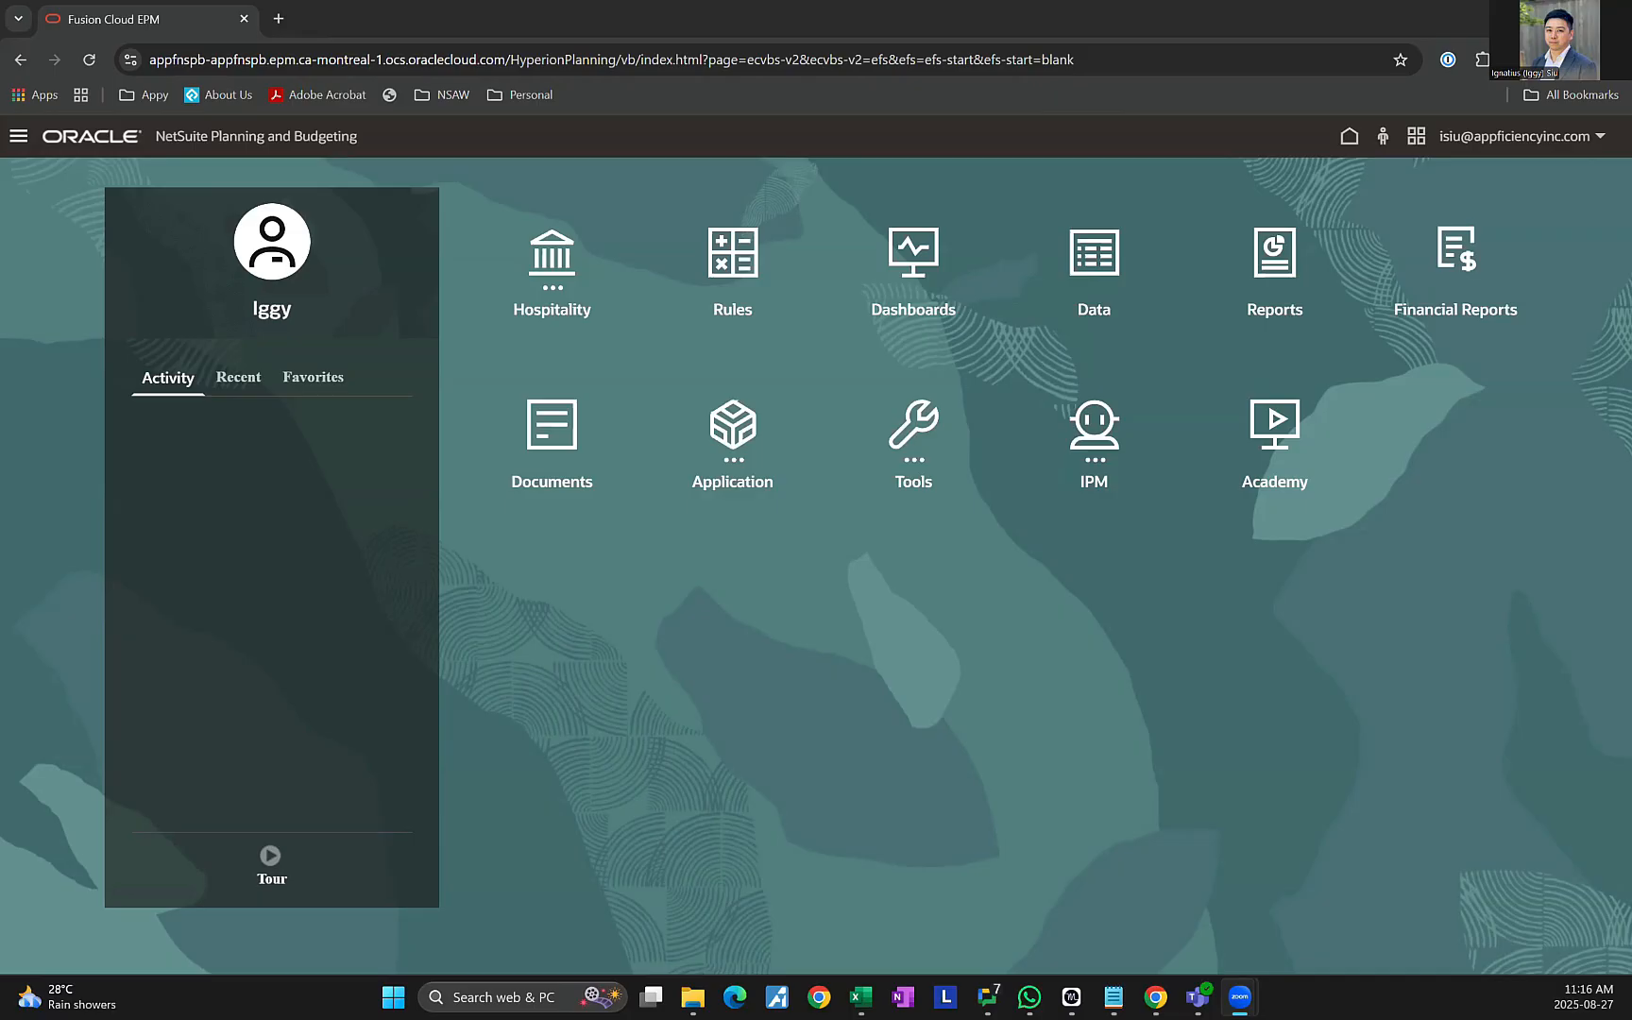
Open the Operating Summary dashboard under Hospitality and review the Summary Operating Statement down to Income Before Income Taxes.
{"action": "key", "text": "alt+Tab"}
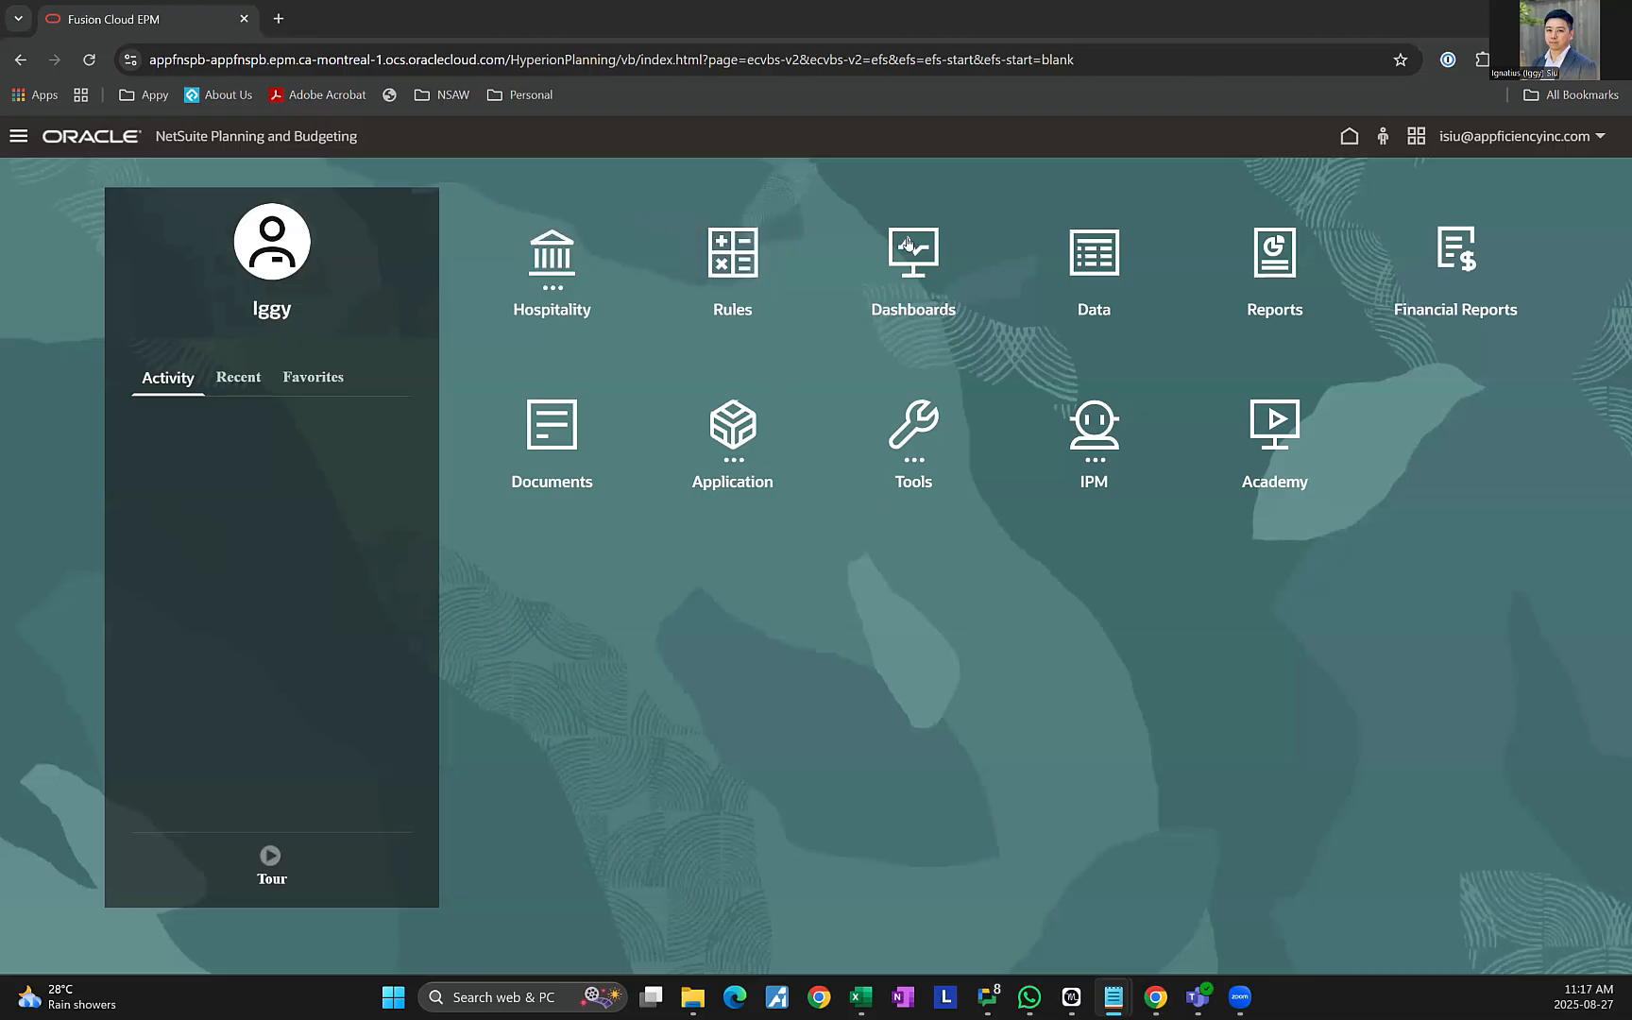
{"action": "left_click", "coordinate": [556, 271]}
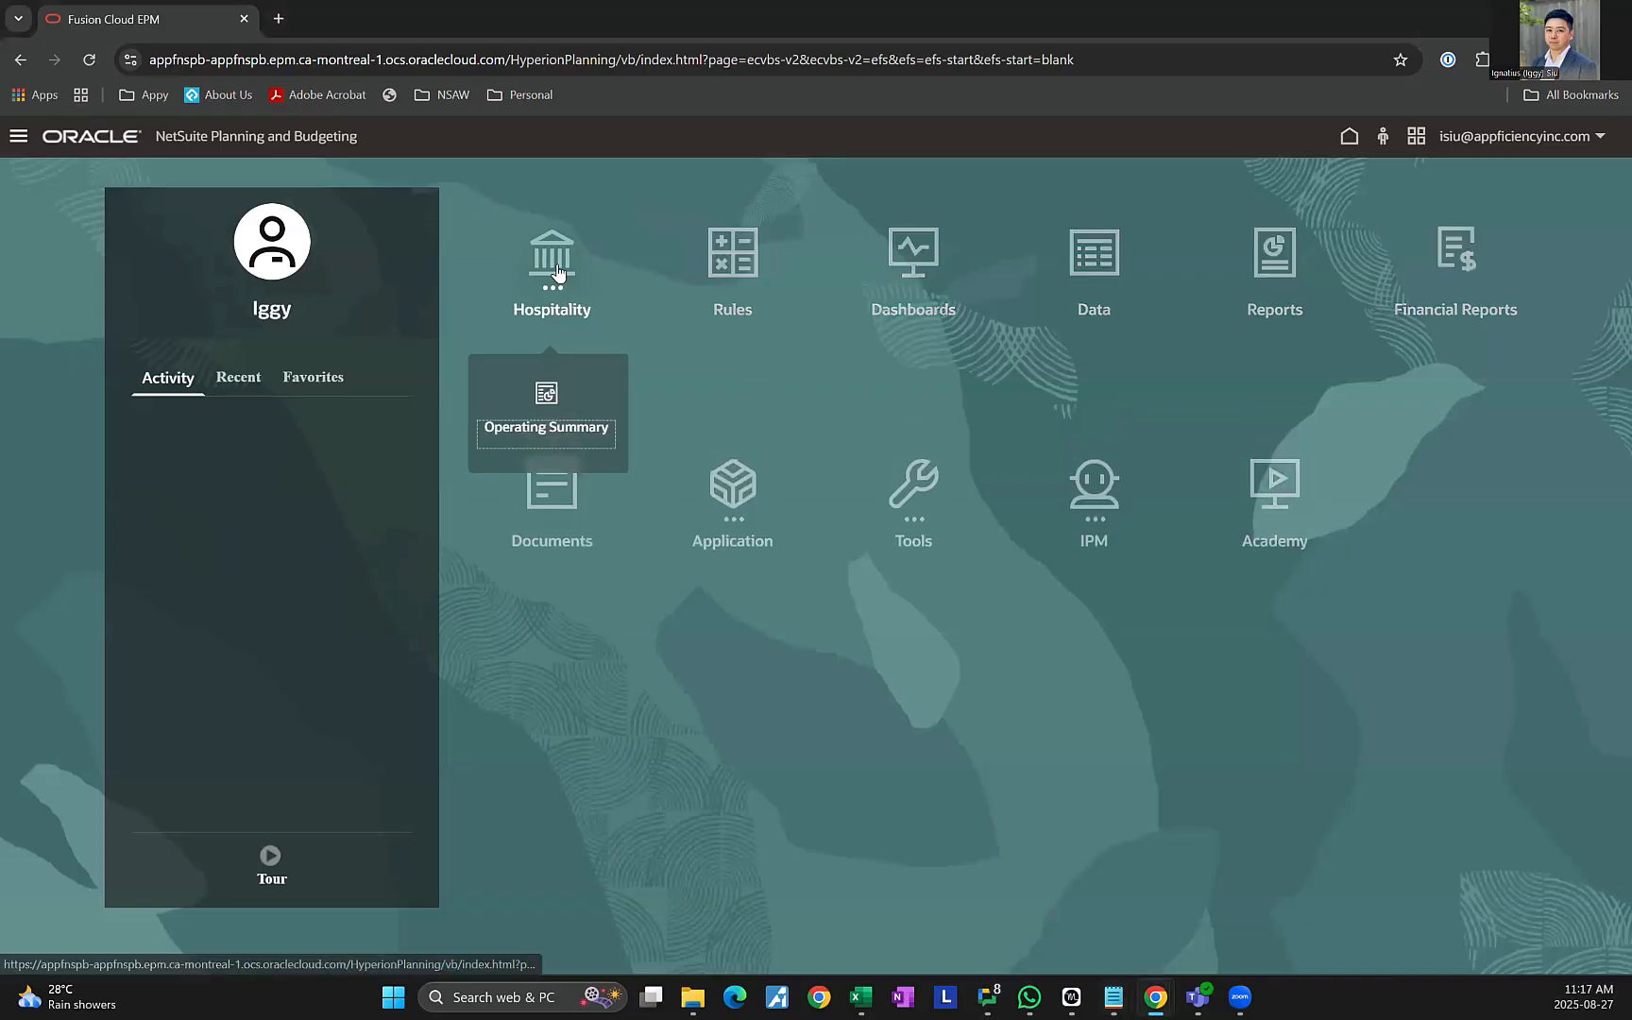
{"action": "left_click", "coordinate": [526, 404]}
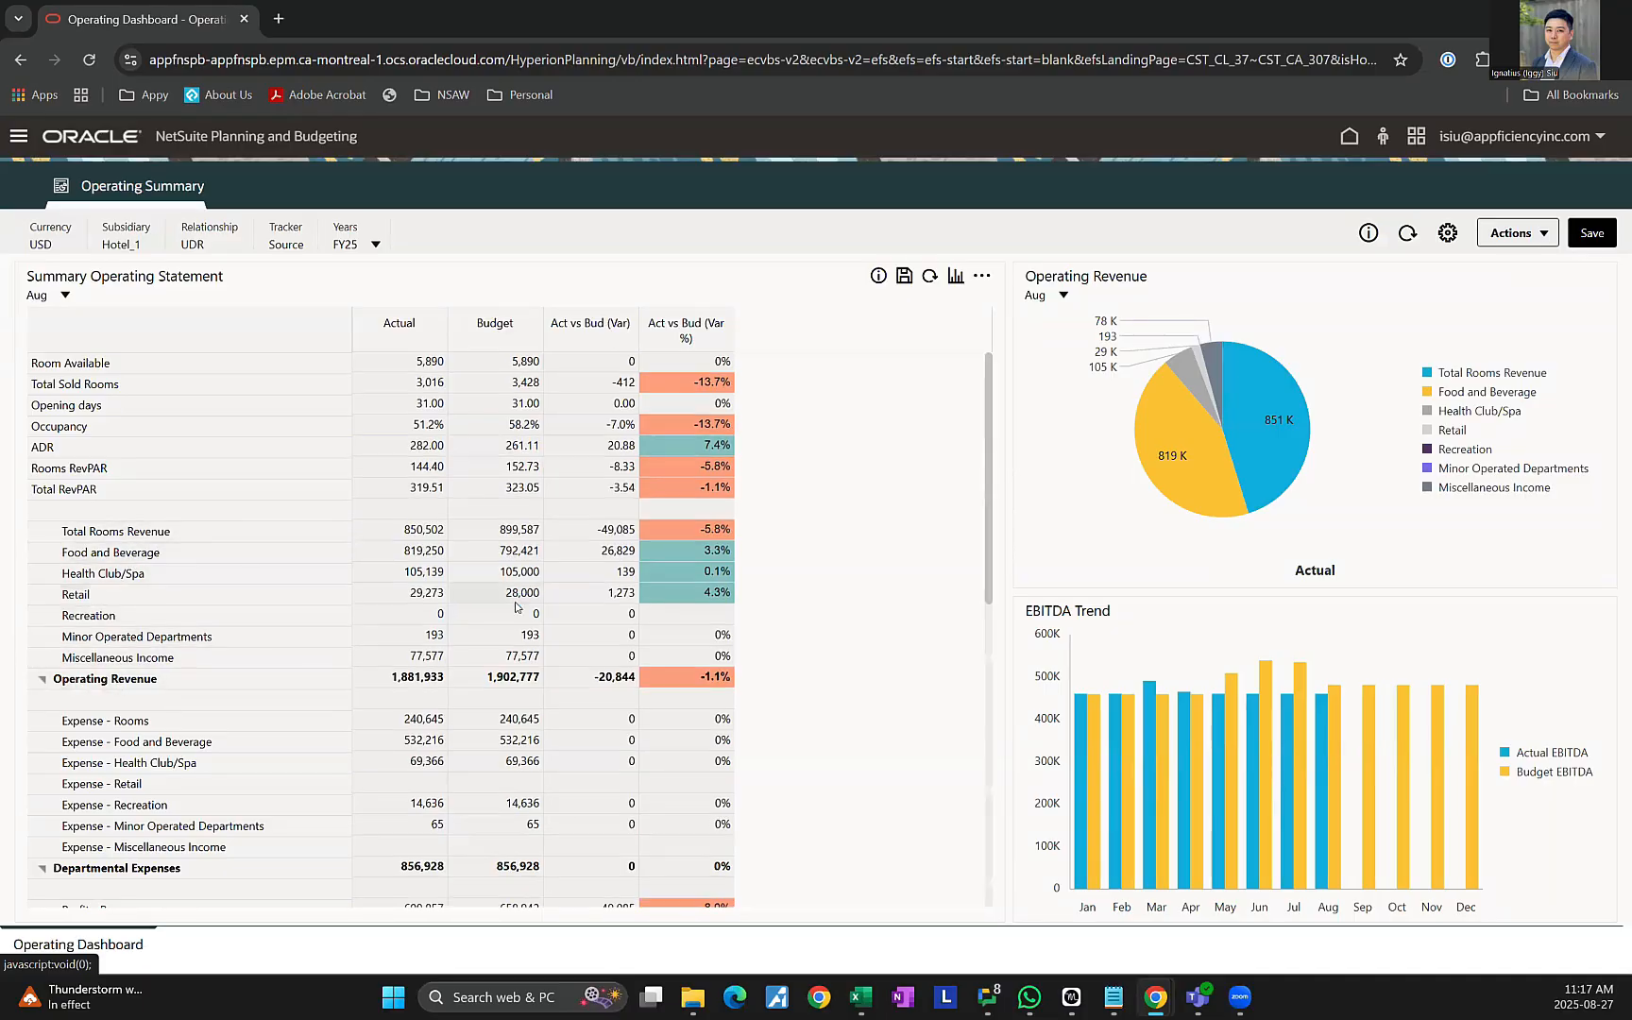
{"action": "scroll", "coordinate": [248, 571], "scroll_direction": "down", "scroll_amount": 2}
{"action": "scroll", "coordinate": [430, 592], "scroll_direction": "down", "scroll_amount": 5}
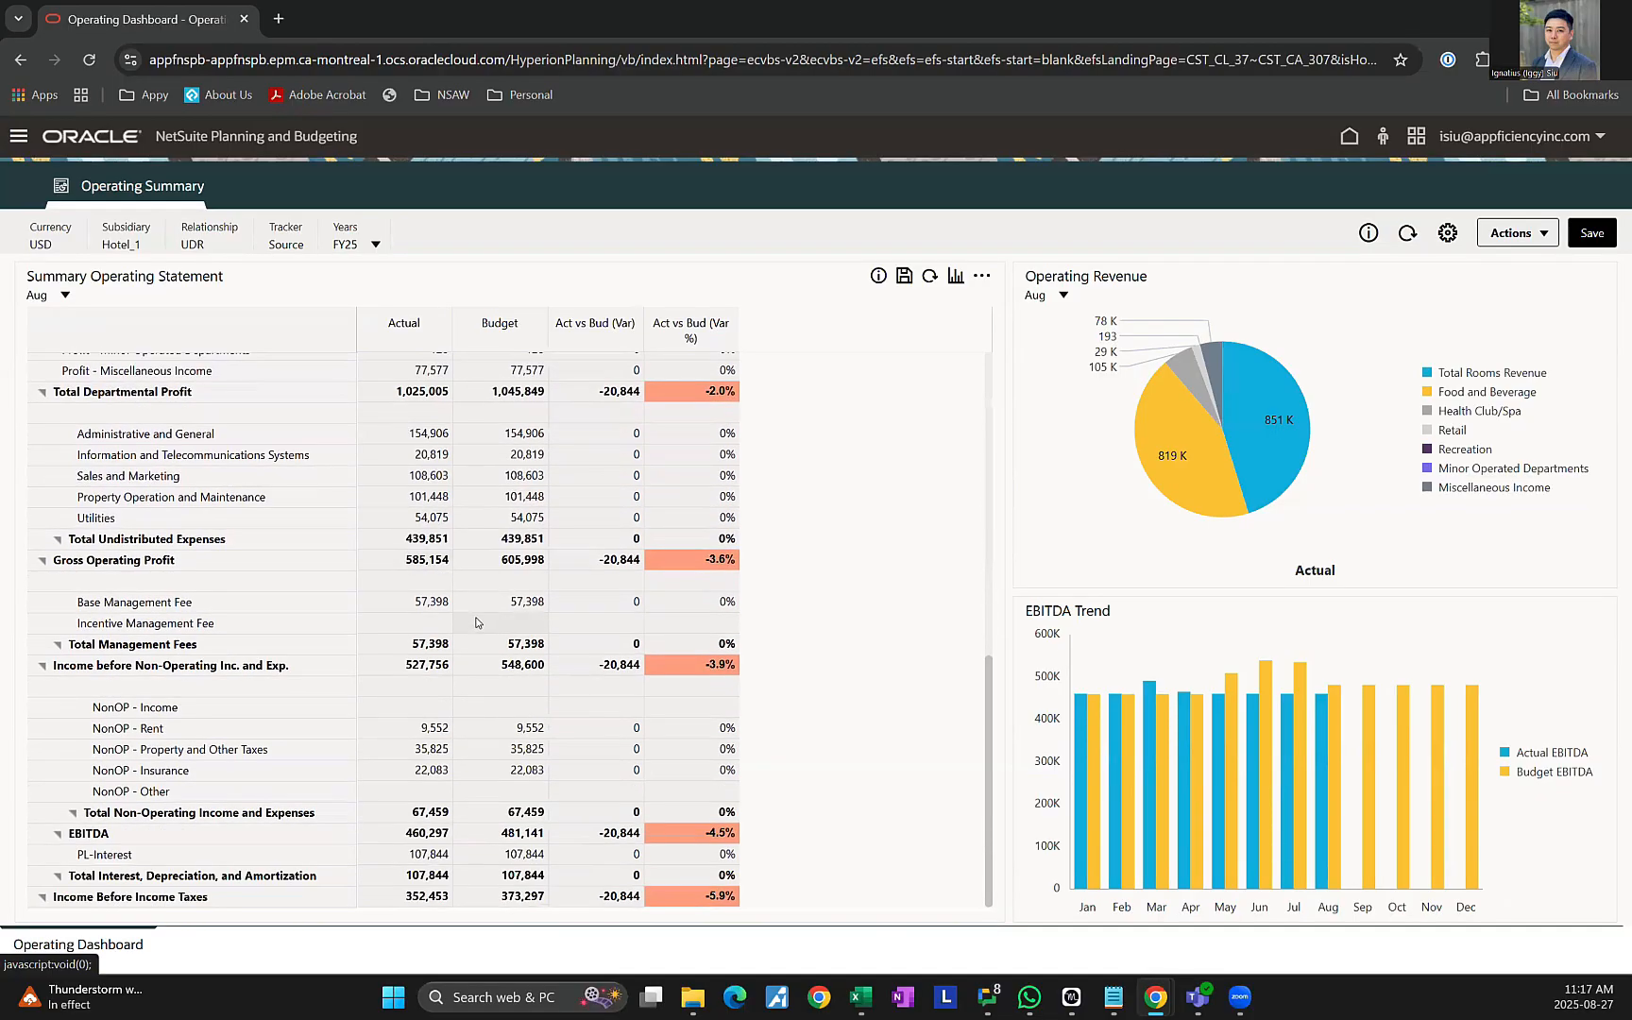
{"action": "scroll", "coordinate": [475, 621], "scroll_direction": "up", "scroll_amount": 7}
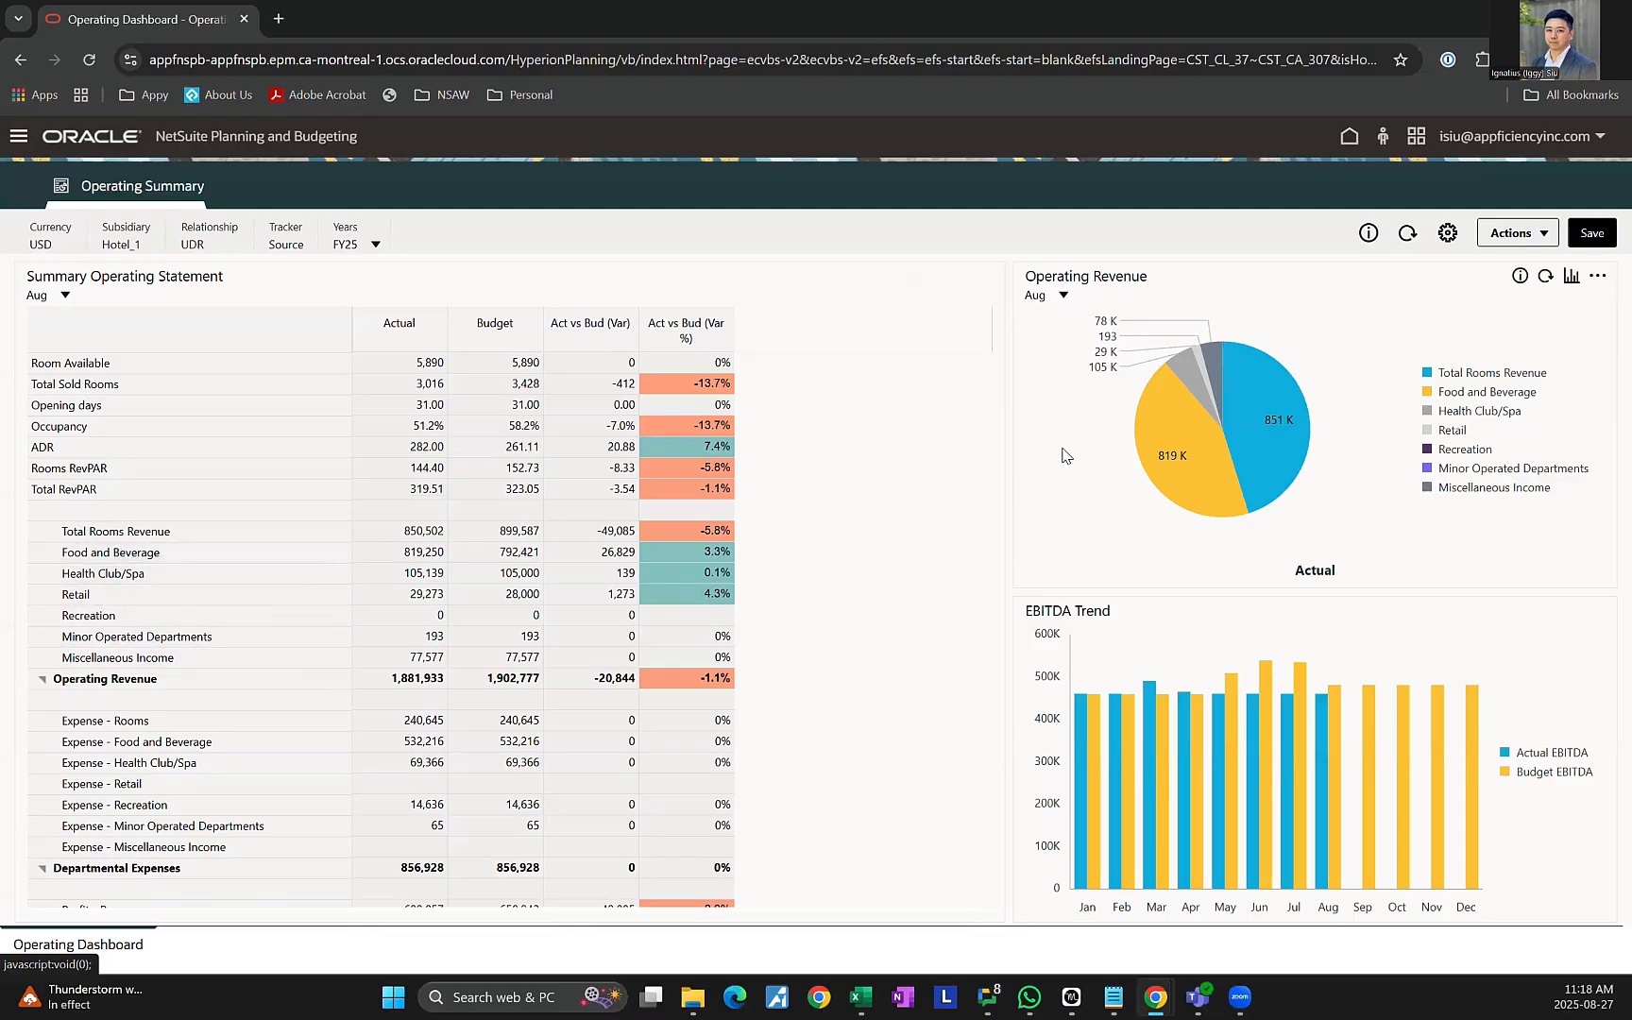
Inspect the Operating Revenue pie chart's slices and open the Total Rooms Revenue slice for ad hoc analysis.
{"action": "mouse_move", "coordinate": [1280, 454]}
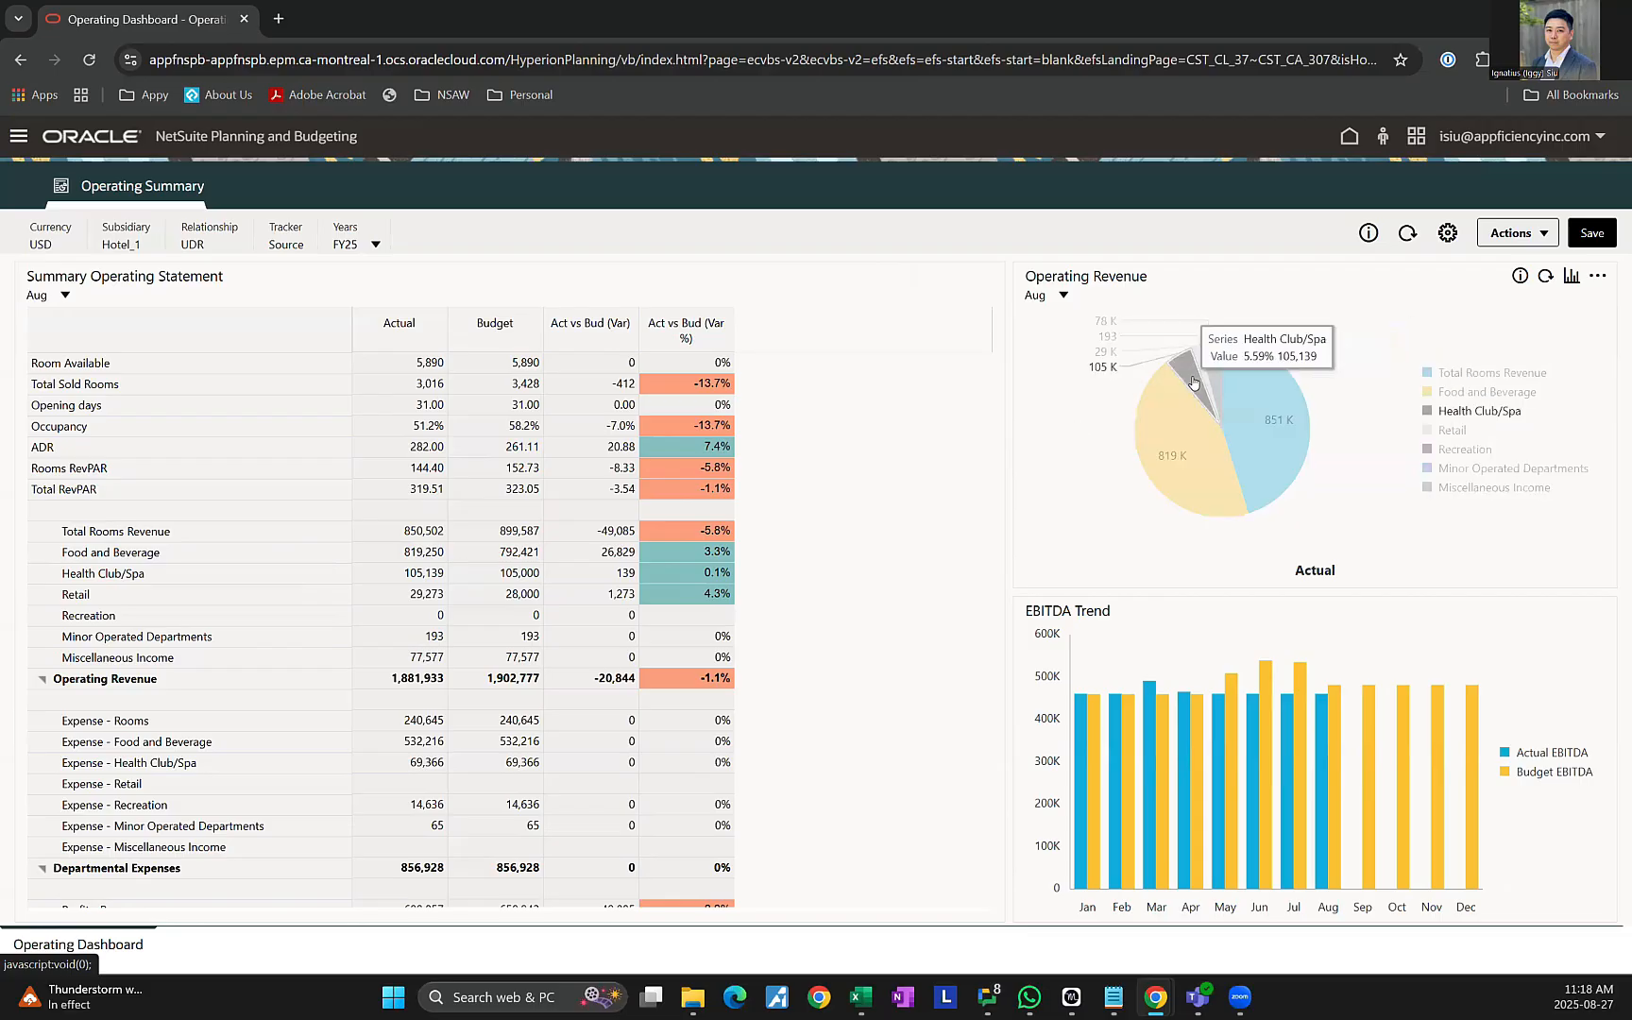
{"action": "mouse_move", "coordinate": [1254, 411]}
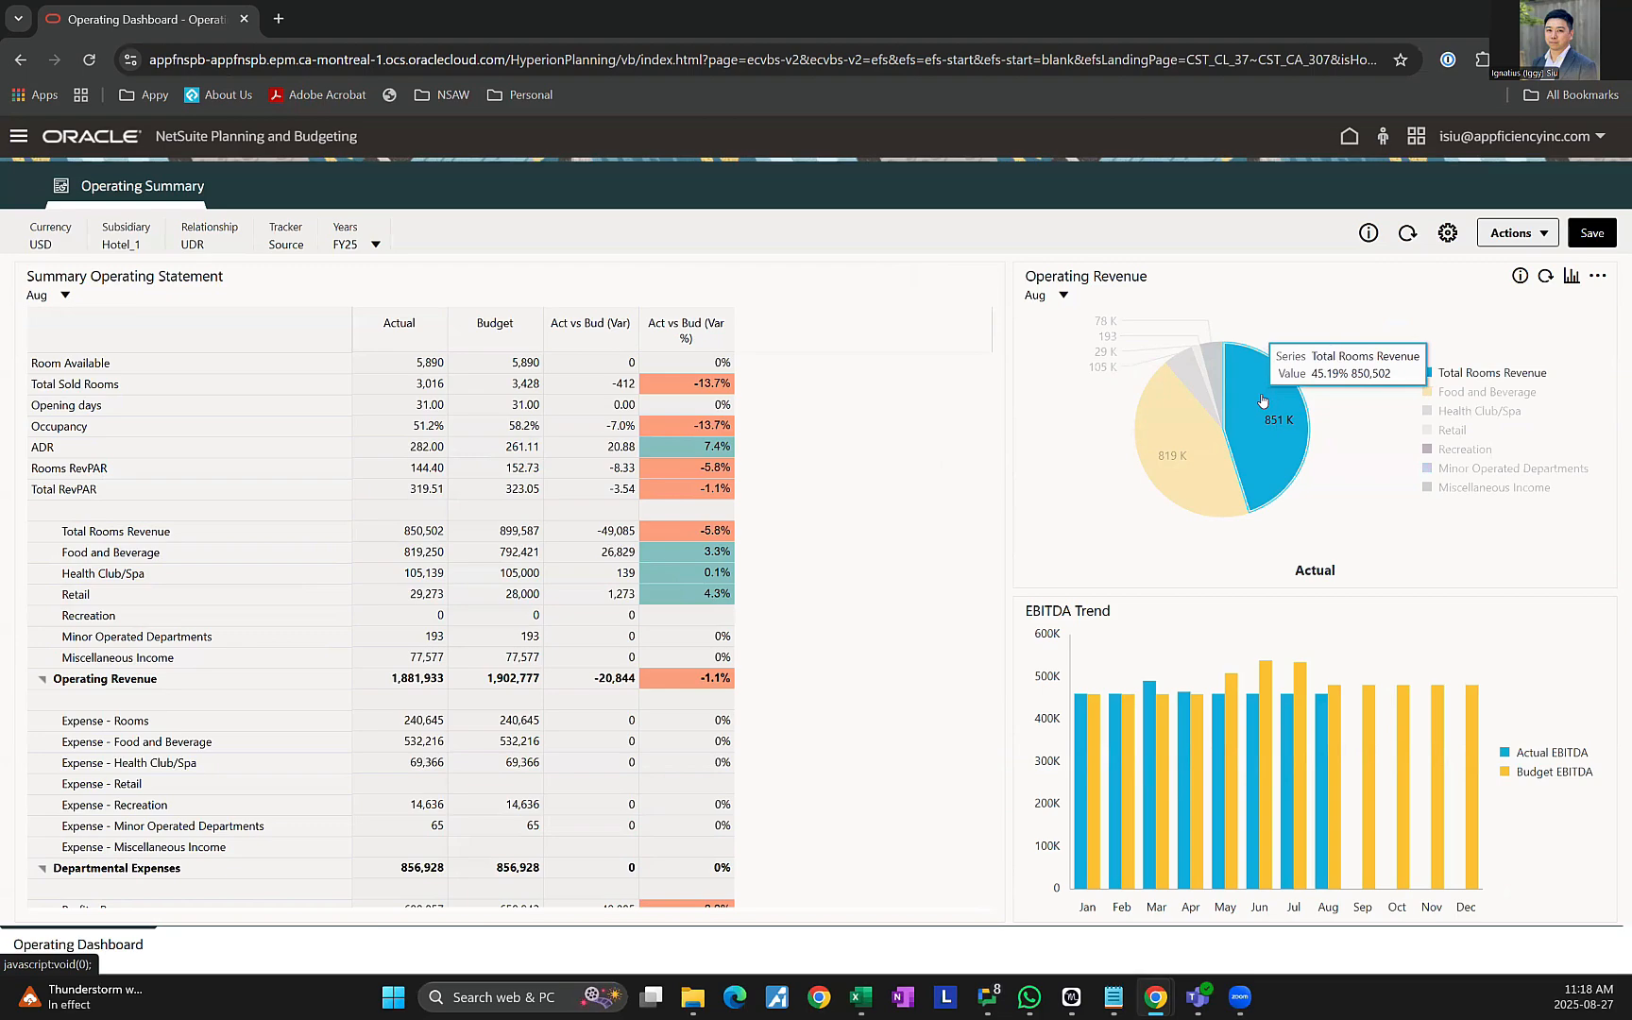
{"action": "left_click", "coordinate": [1263, 401]}
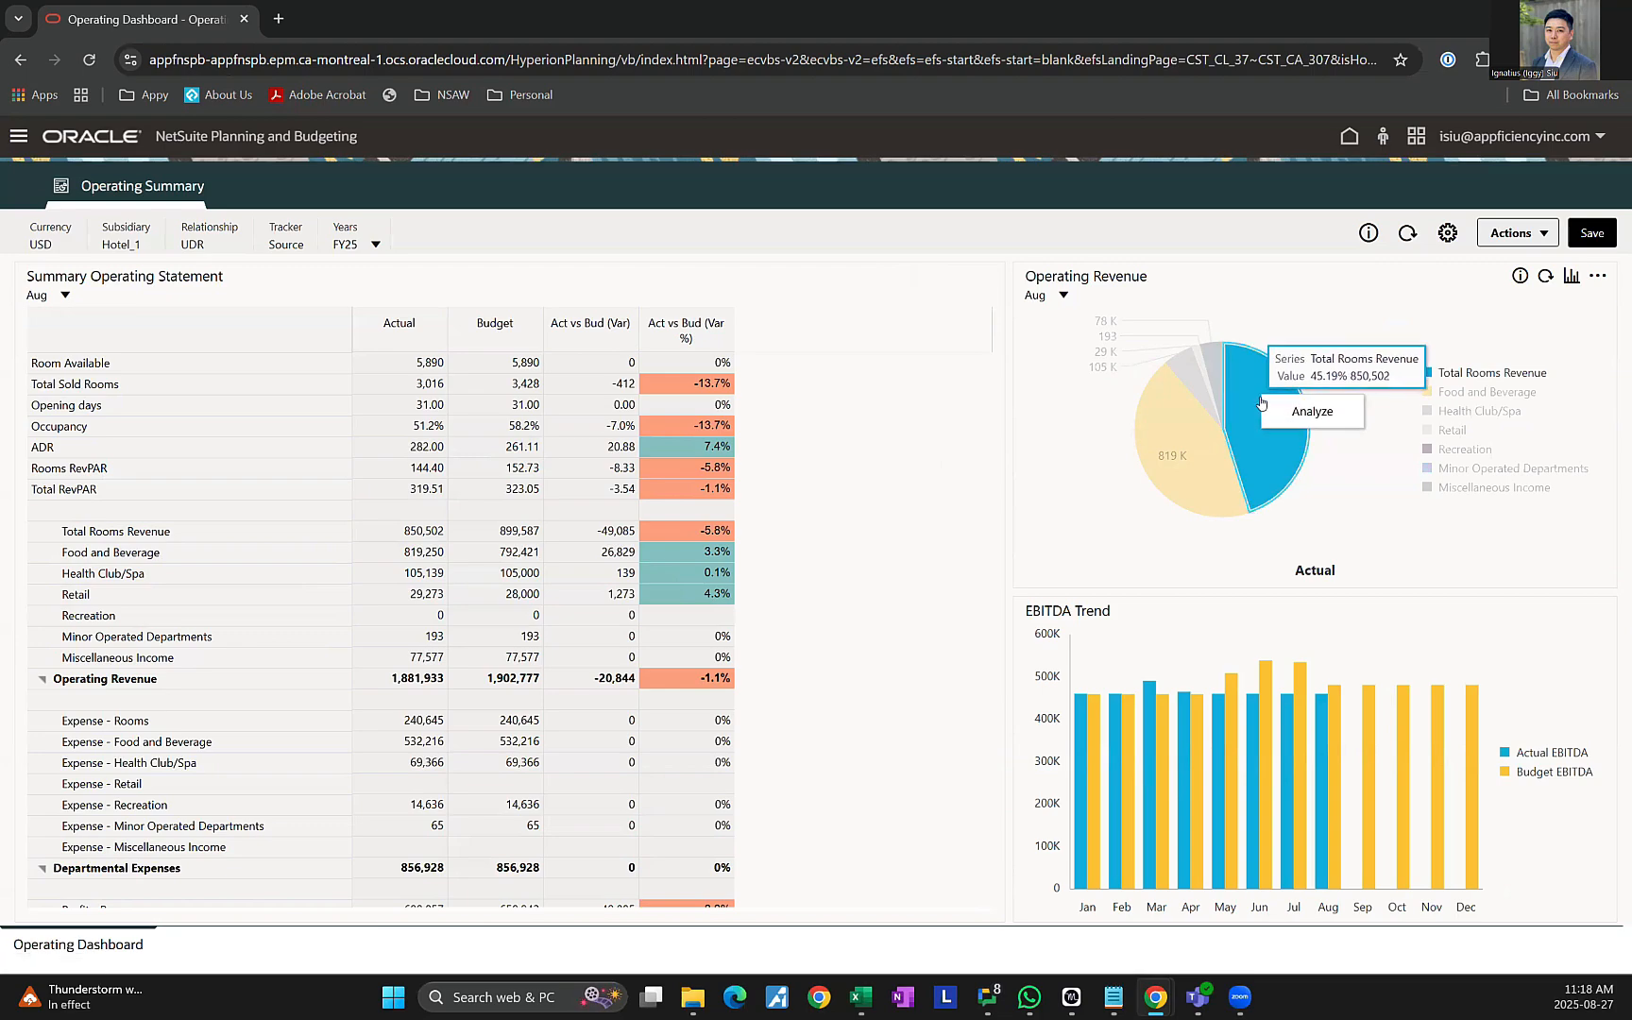
{"action": "left_click", "coordinate": [1286, 414]}
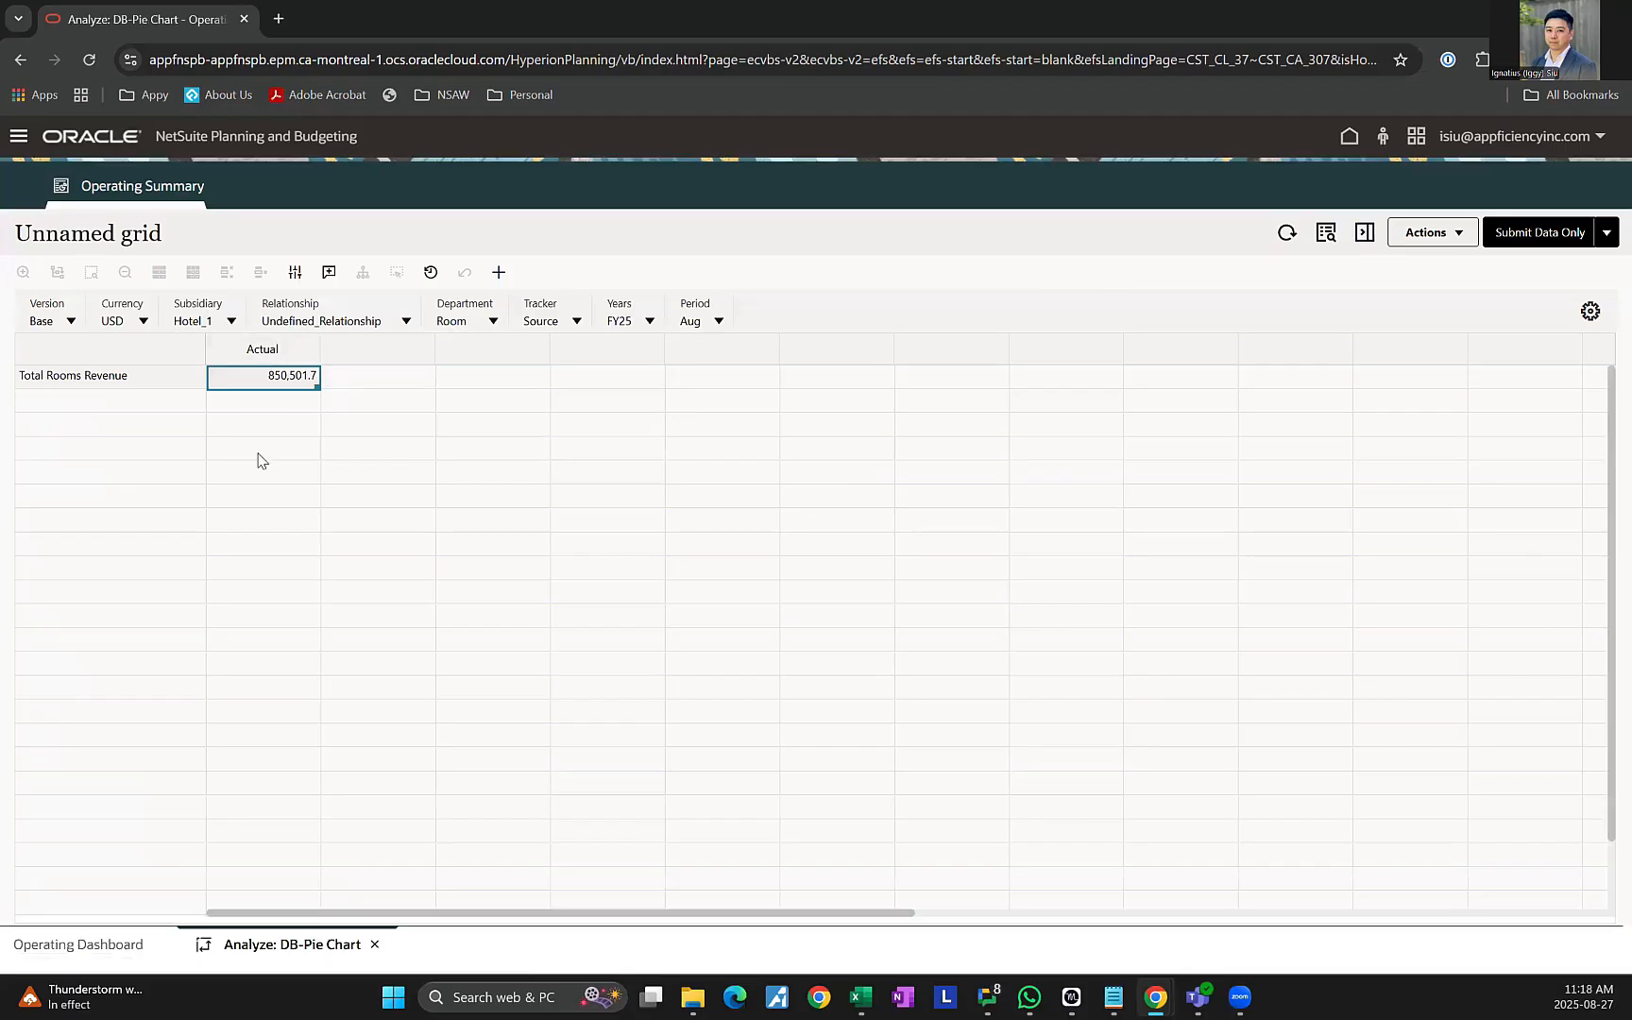
Expand Total Rooms Revenue into its transient and group revenue accounts, then close the analysis grid, discarding the changes.
{"action": "double_click", "coordinate": [97, 378]}
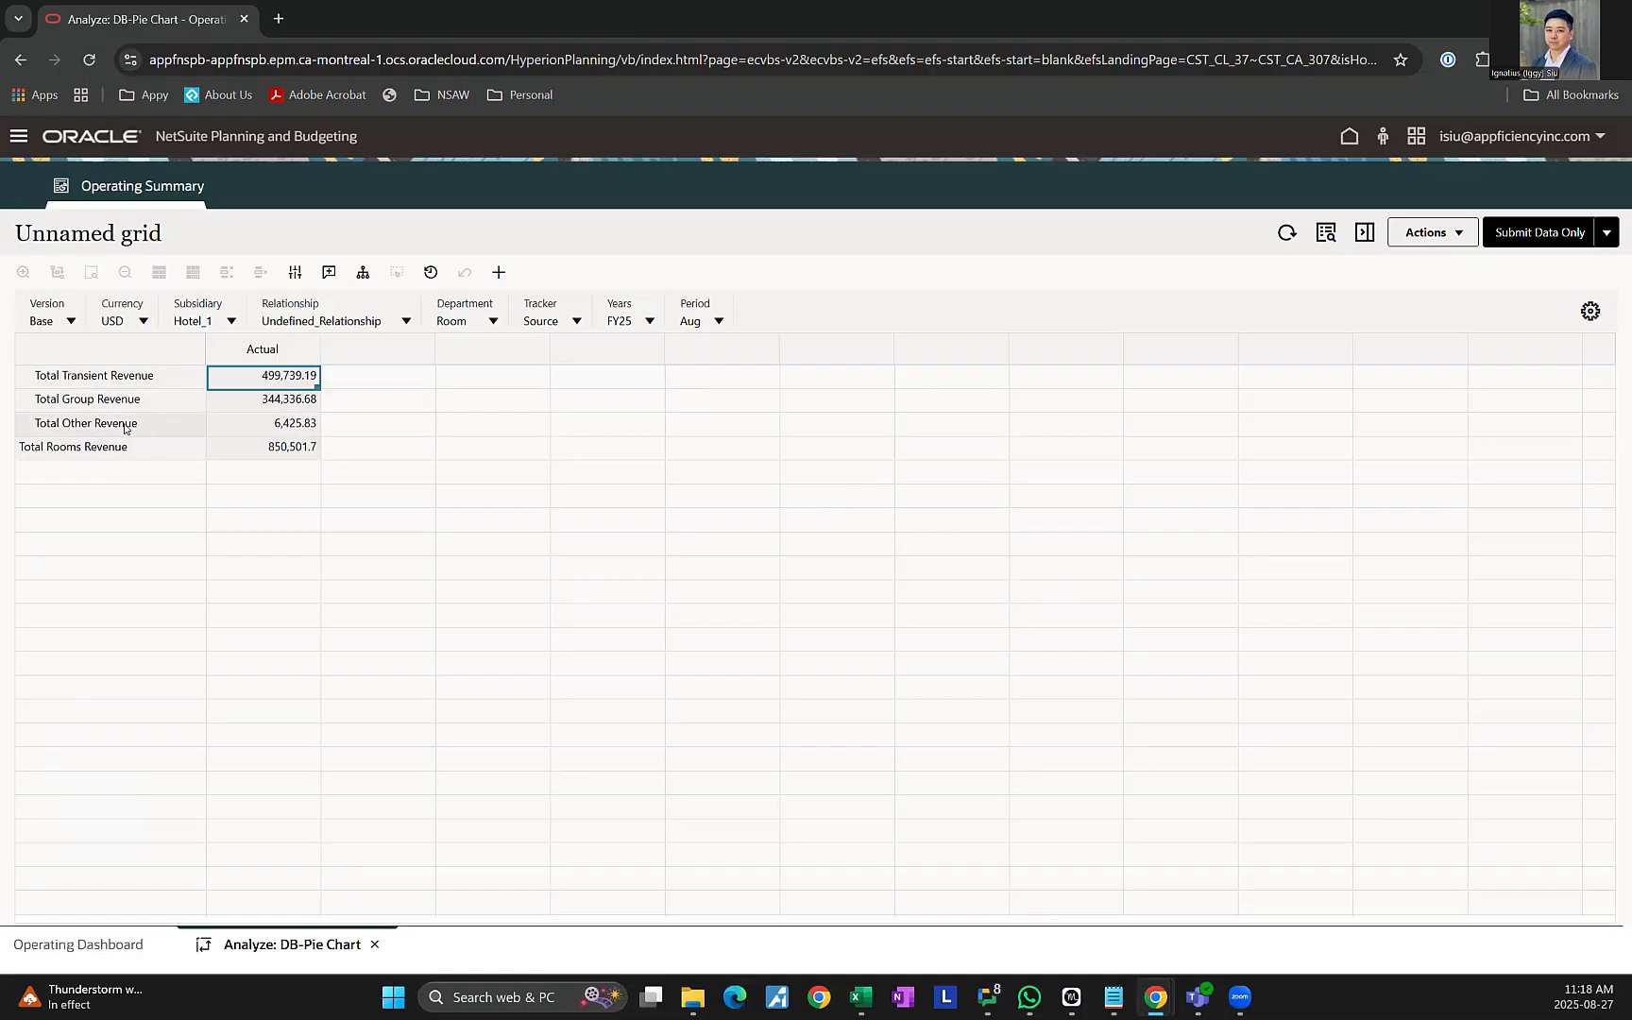
{"action": "double_click", "coordinate": [111, 379]}
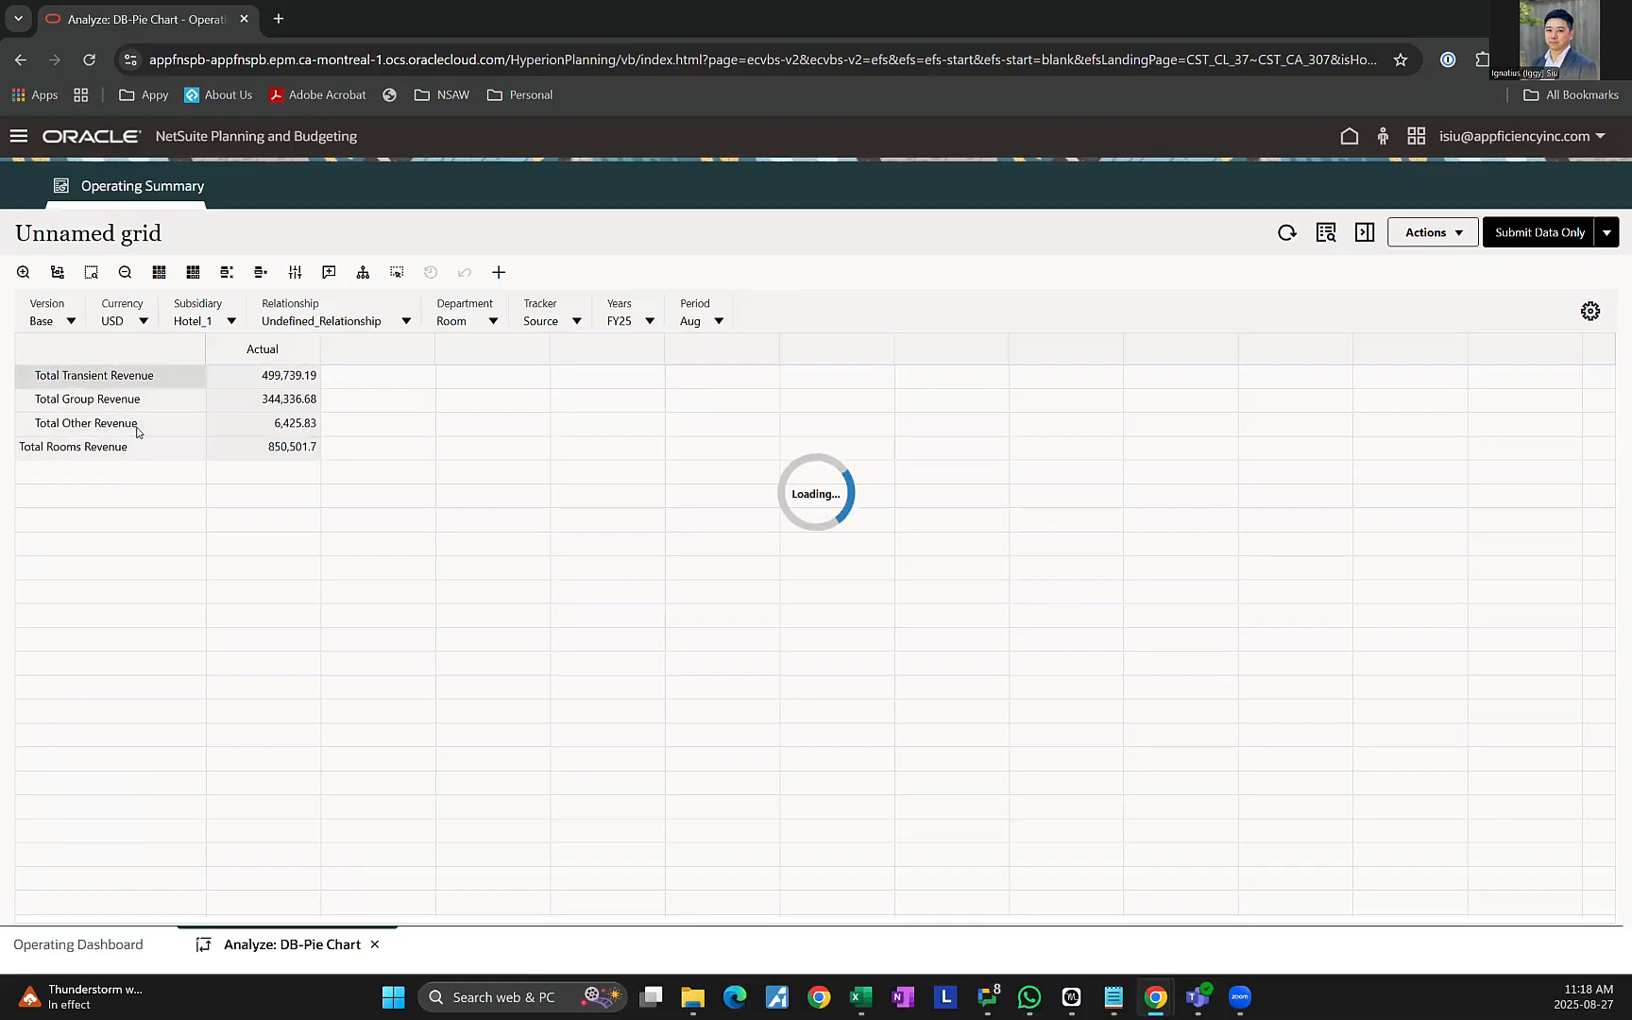
{"action": "double_click", "coordinate": [123, 615]}
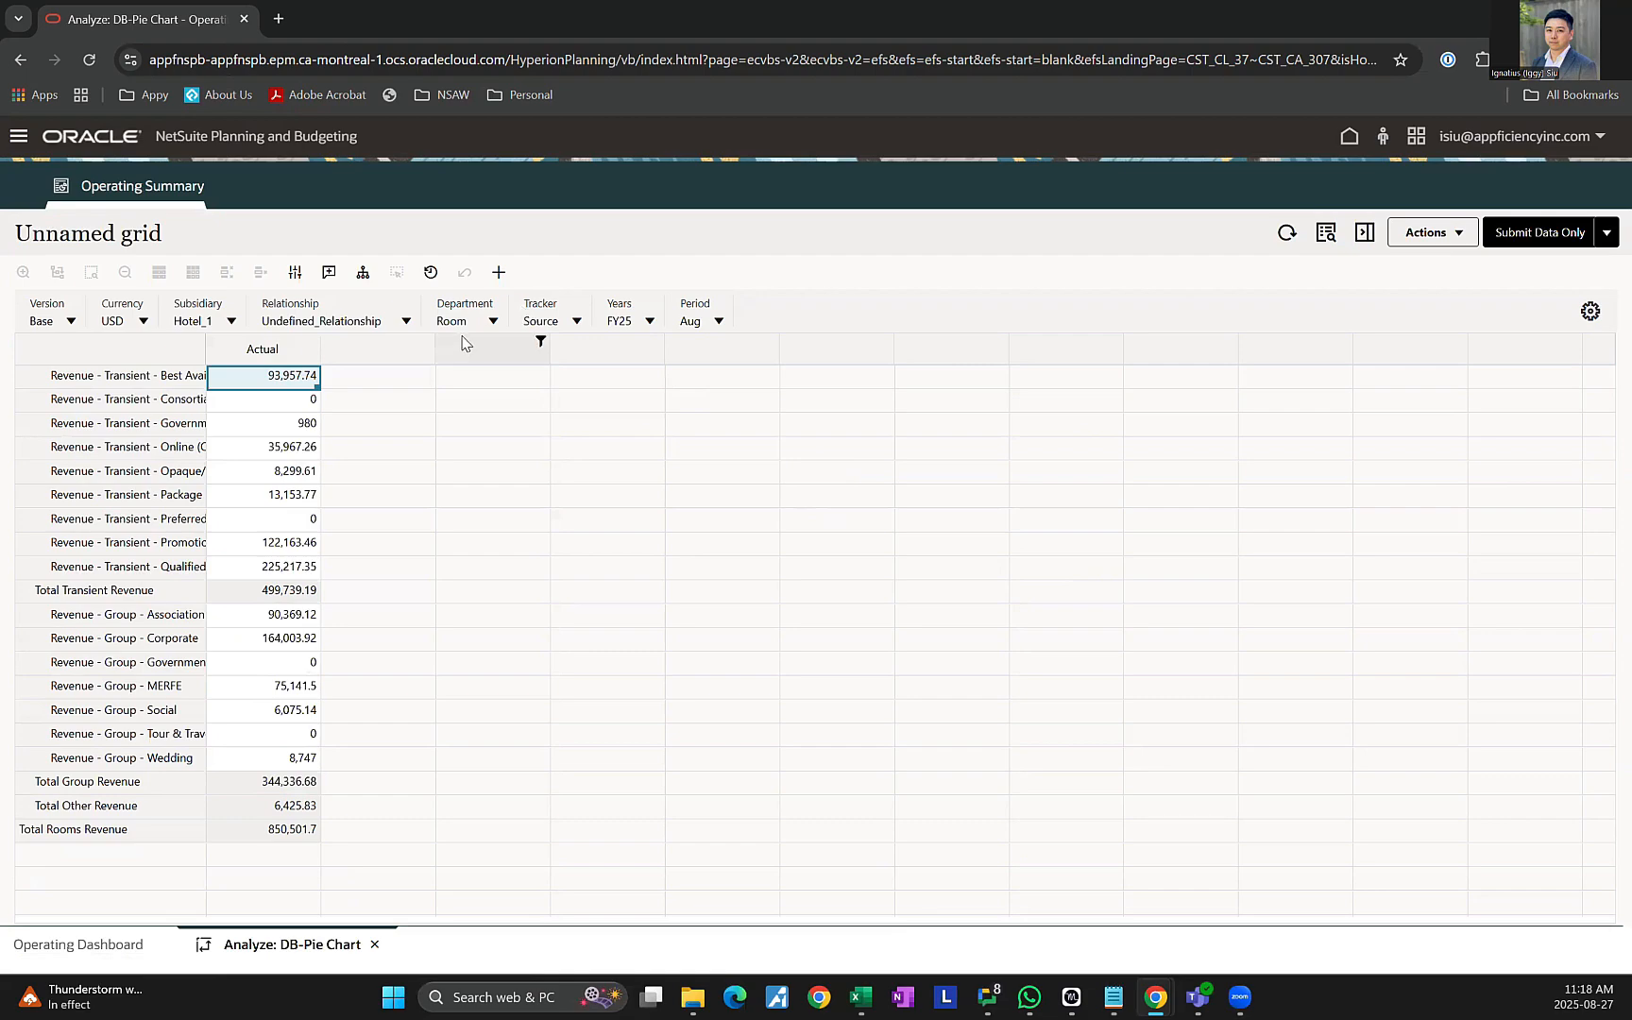
{"action": "left_click", "coordinate": [374, 944]}
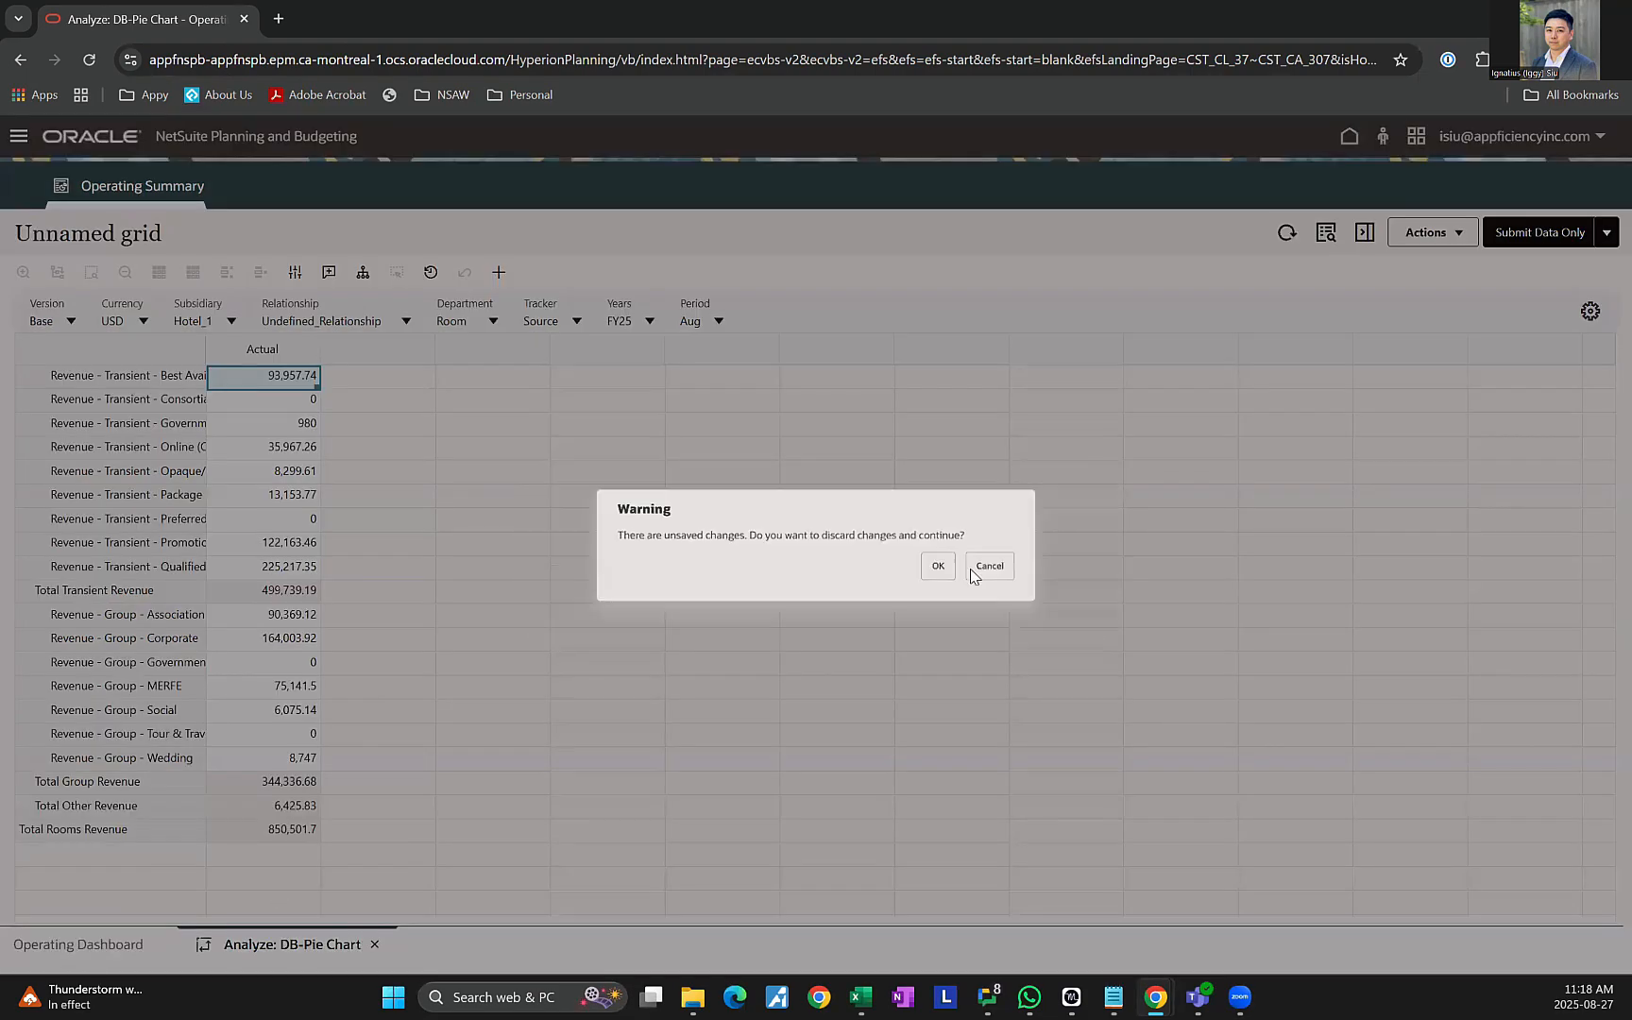
{"action": "left_click", "coordinate": [940, 565]}
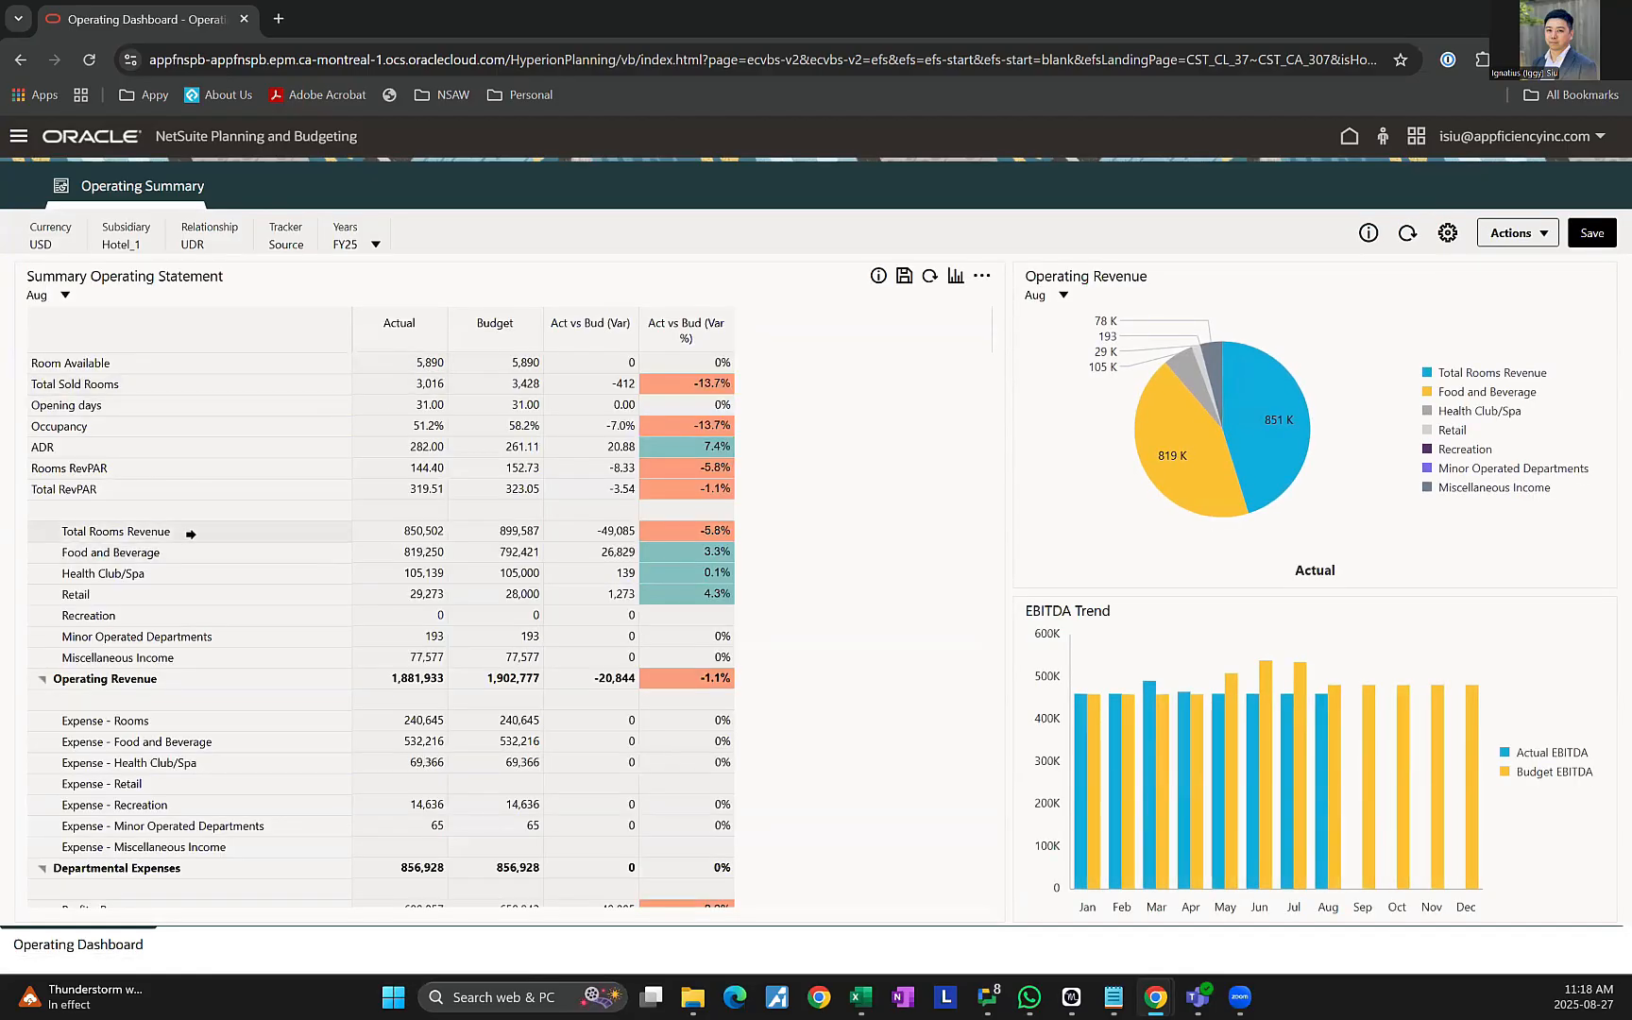
Open Room - Report from the Total Rooms Revenue row and review its budget and variance columns and labor cost rows.
{"action": "right_click", "coordinate": [177, 529]}
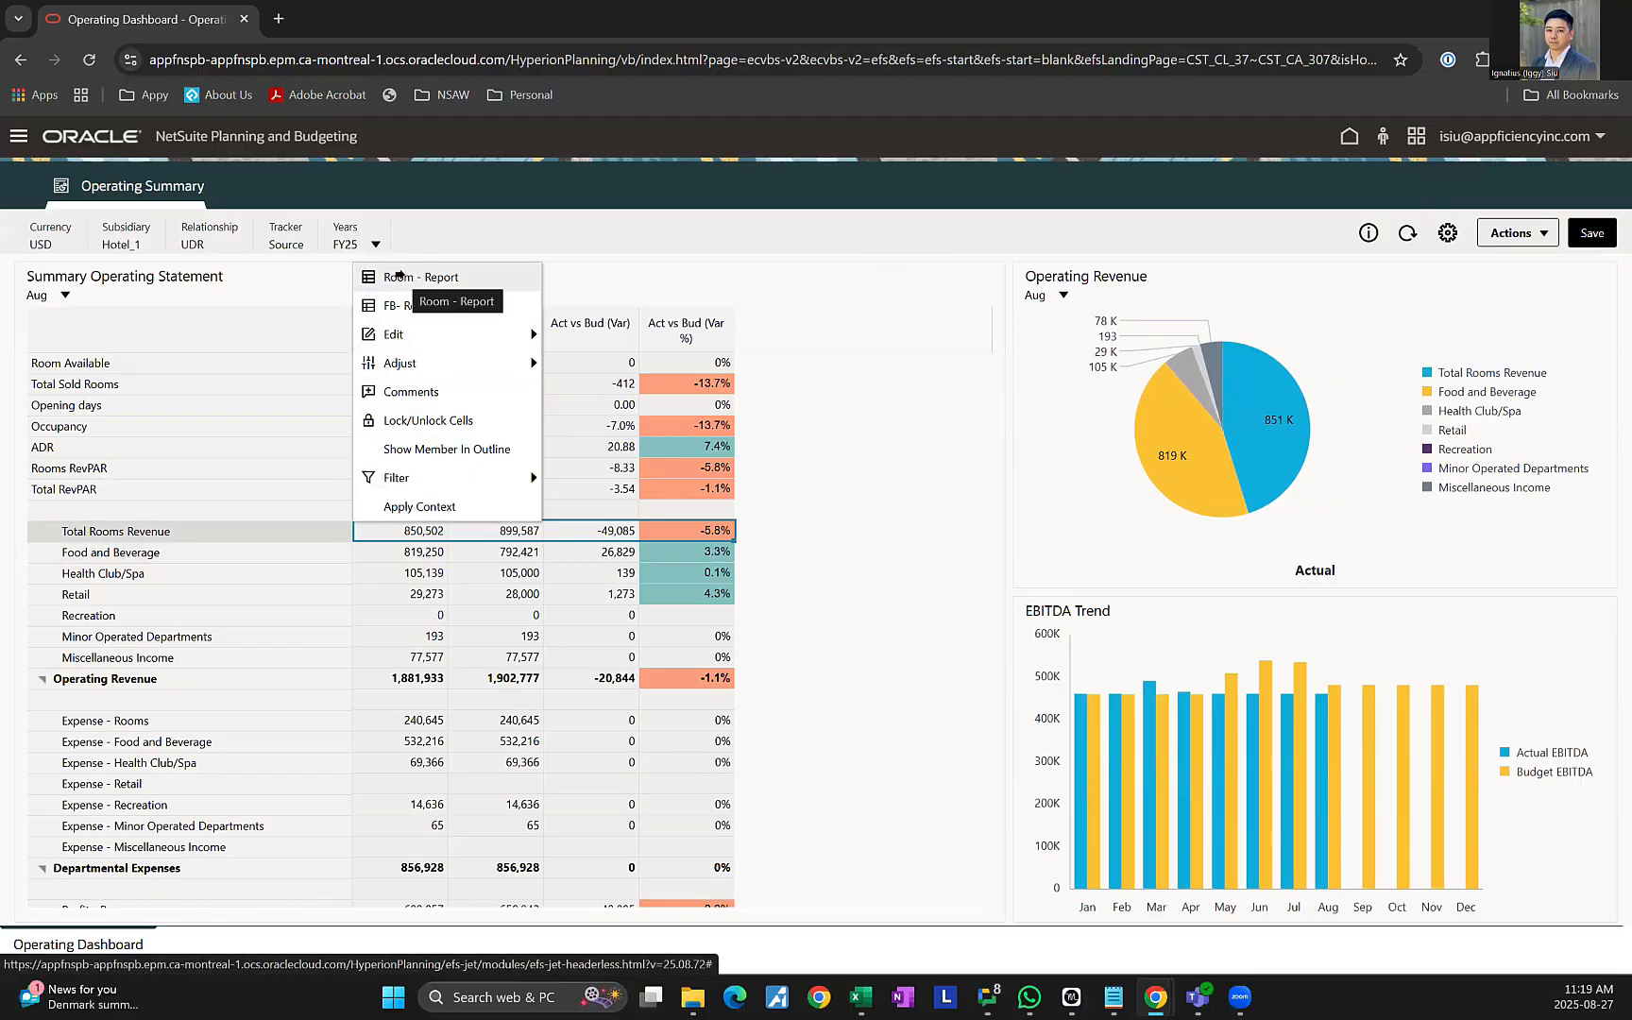
{"action": "left_click", "coordinate": [396, 276]}
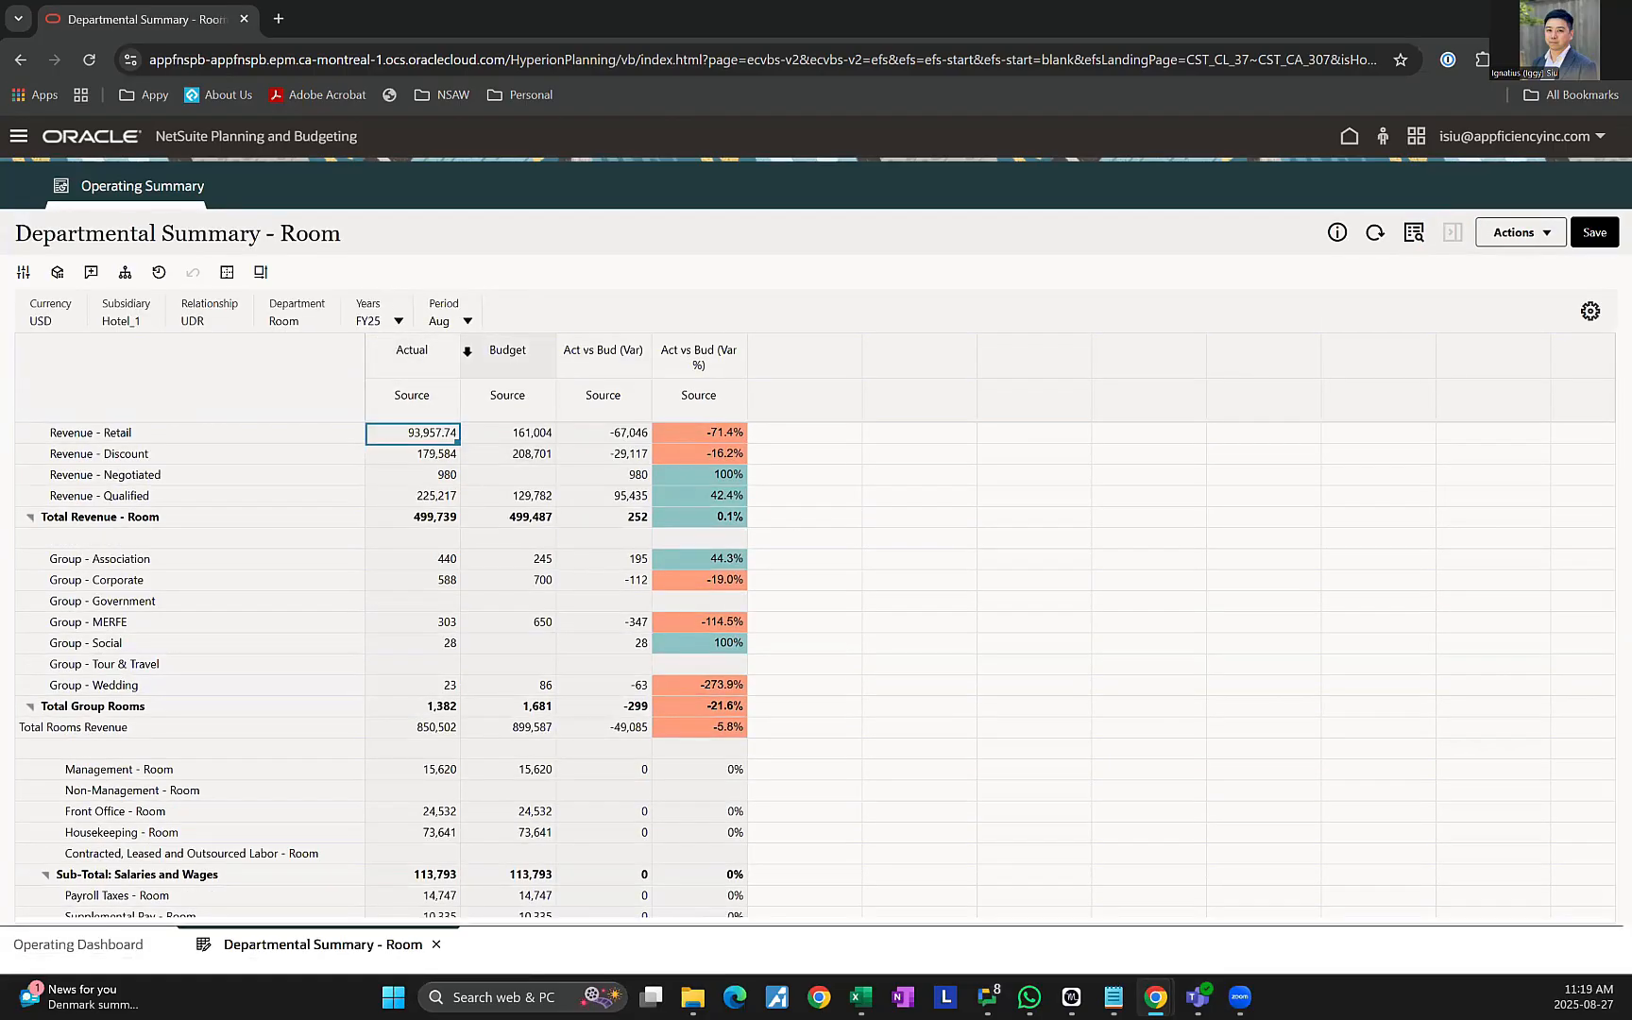
{"action": "left_click", "coordinate": [503, 350]}
{"action": "left_click", "coordinate": [622, 351]}
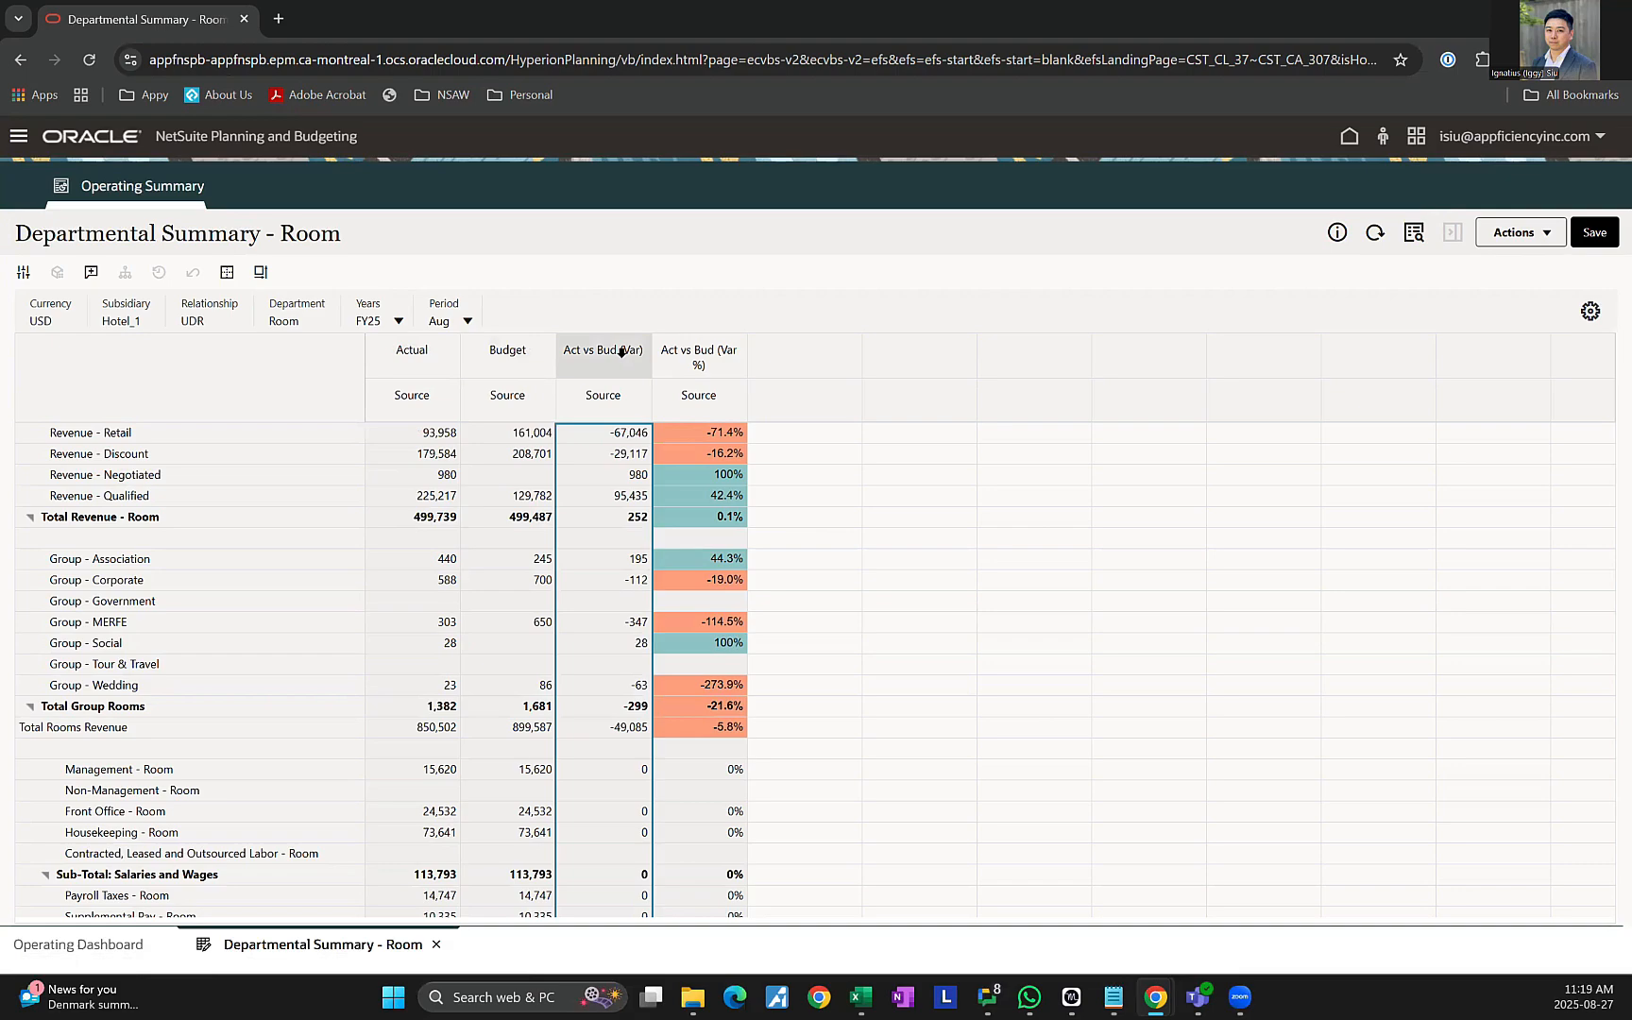
{"action": "left_click", "coordinate": [687, 349]}
{"action": "left_click", "coordinate": [812, 356]}
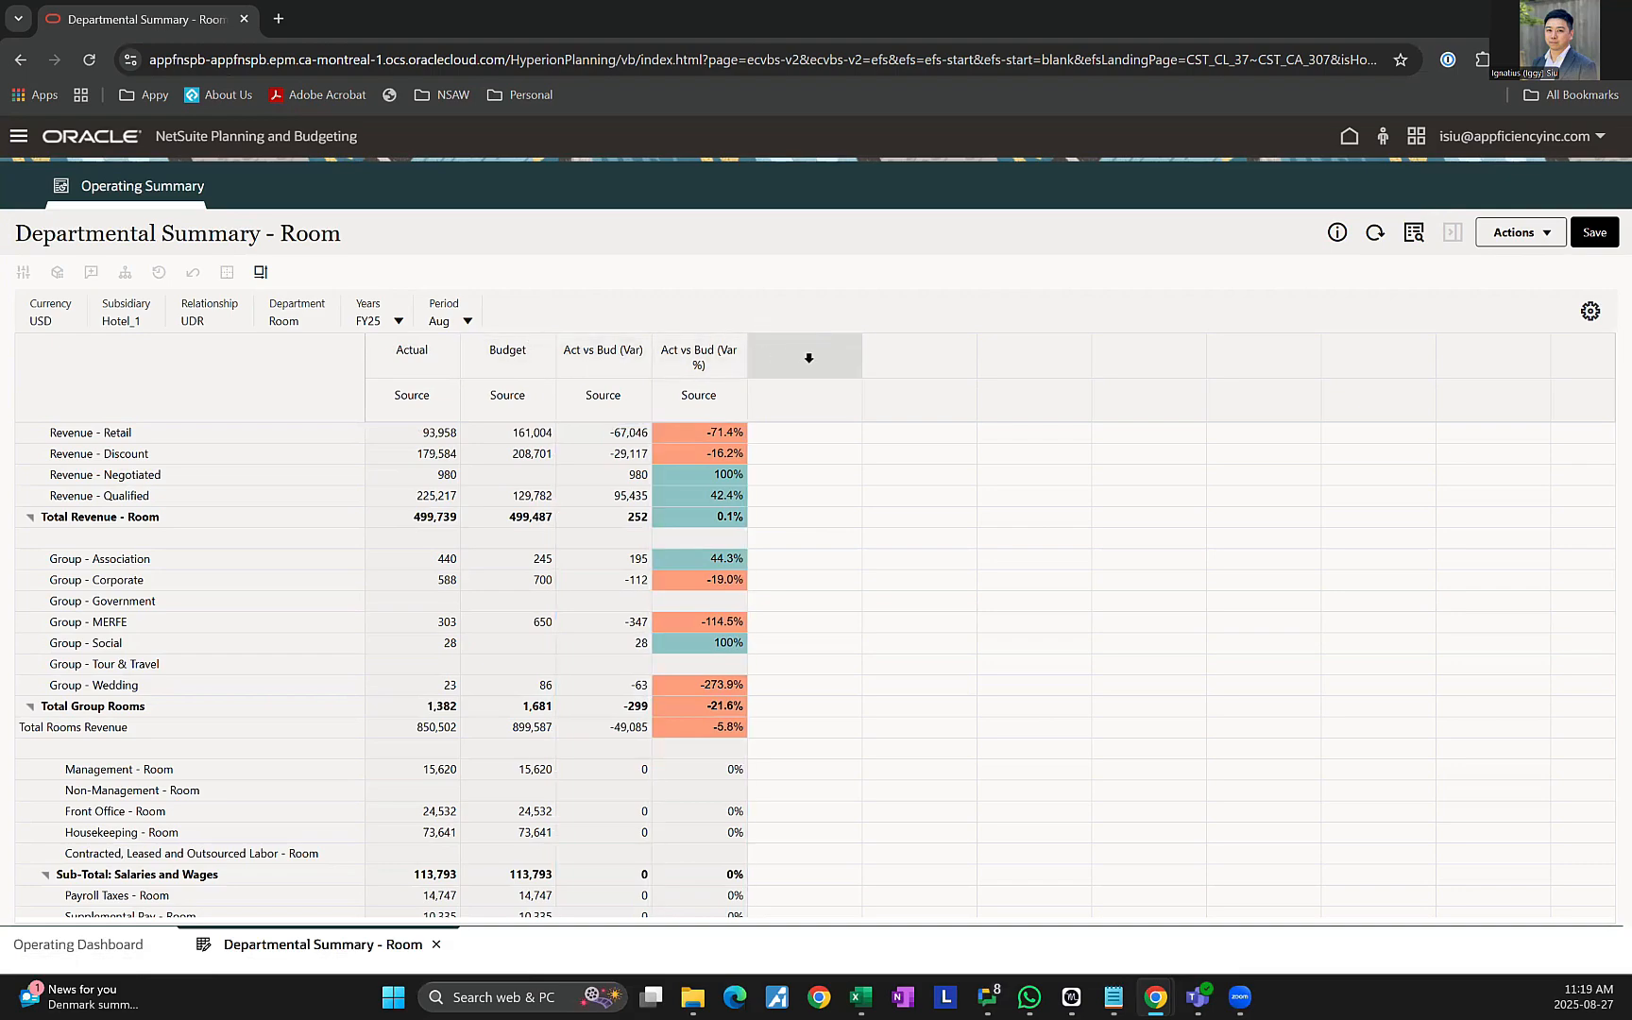
{"action": "left_click_drag", "start_coordinate": [808, 358], "coordinate": [853, 354]}
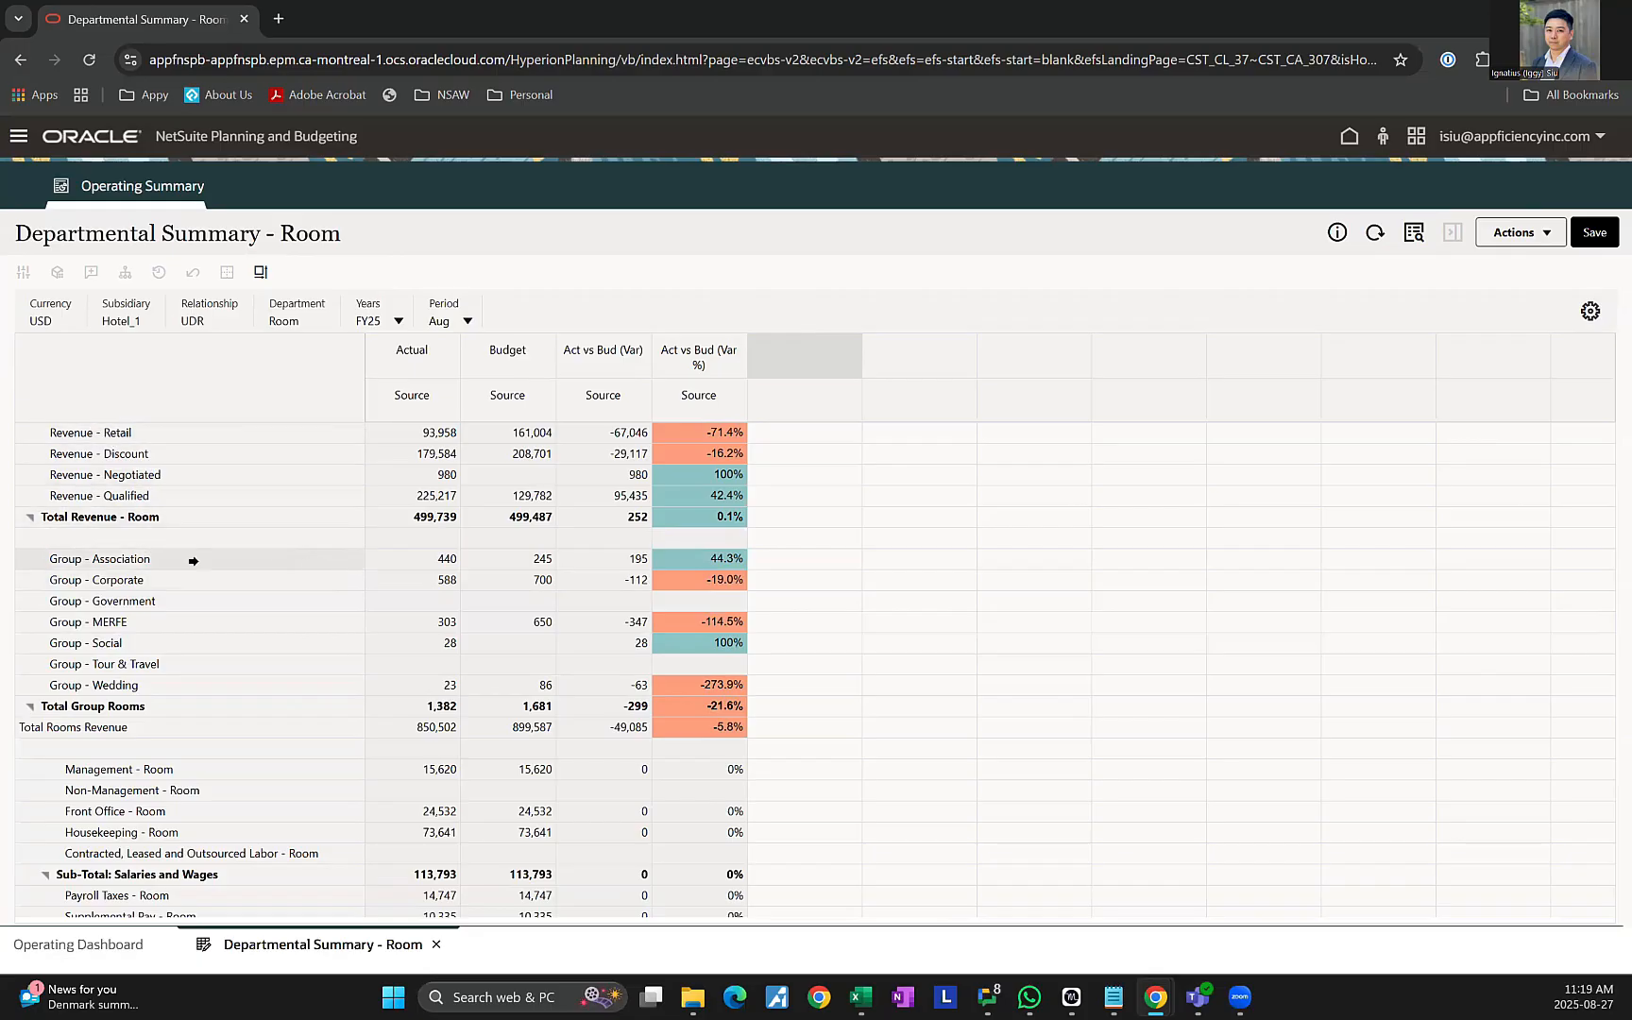
{"action": "scroll", "coordinate": [500, 583], "scroll_direction": "down", "scroll_amount": 3}
{"action": "scroll", "coordinate": [392, 597], "scroll_direction": "up", "scroll_amount": 3}
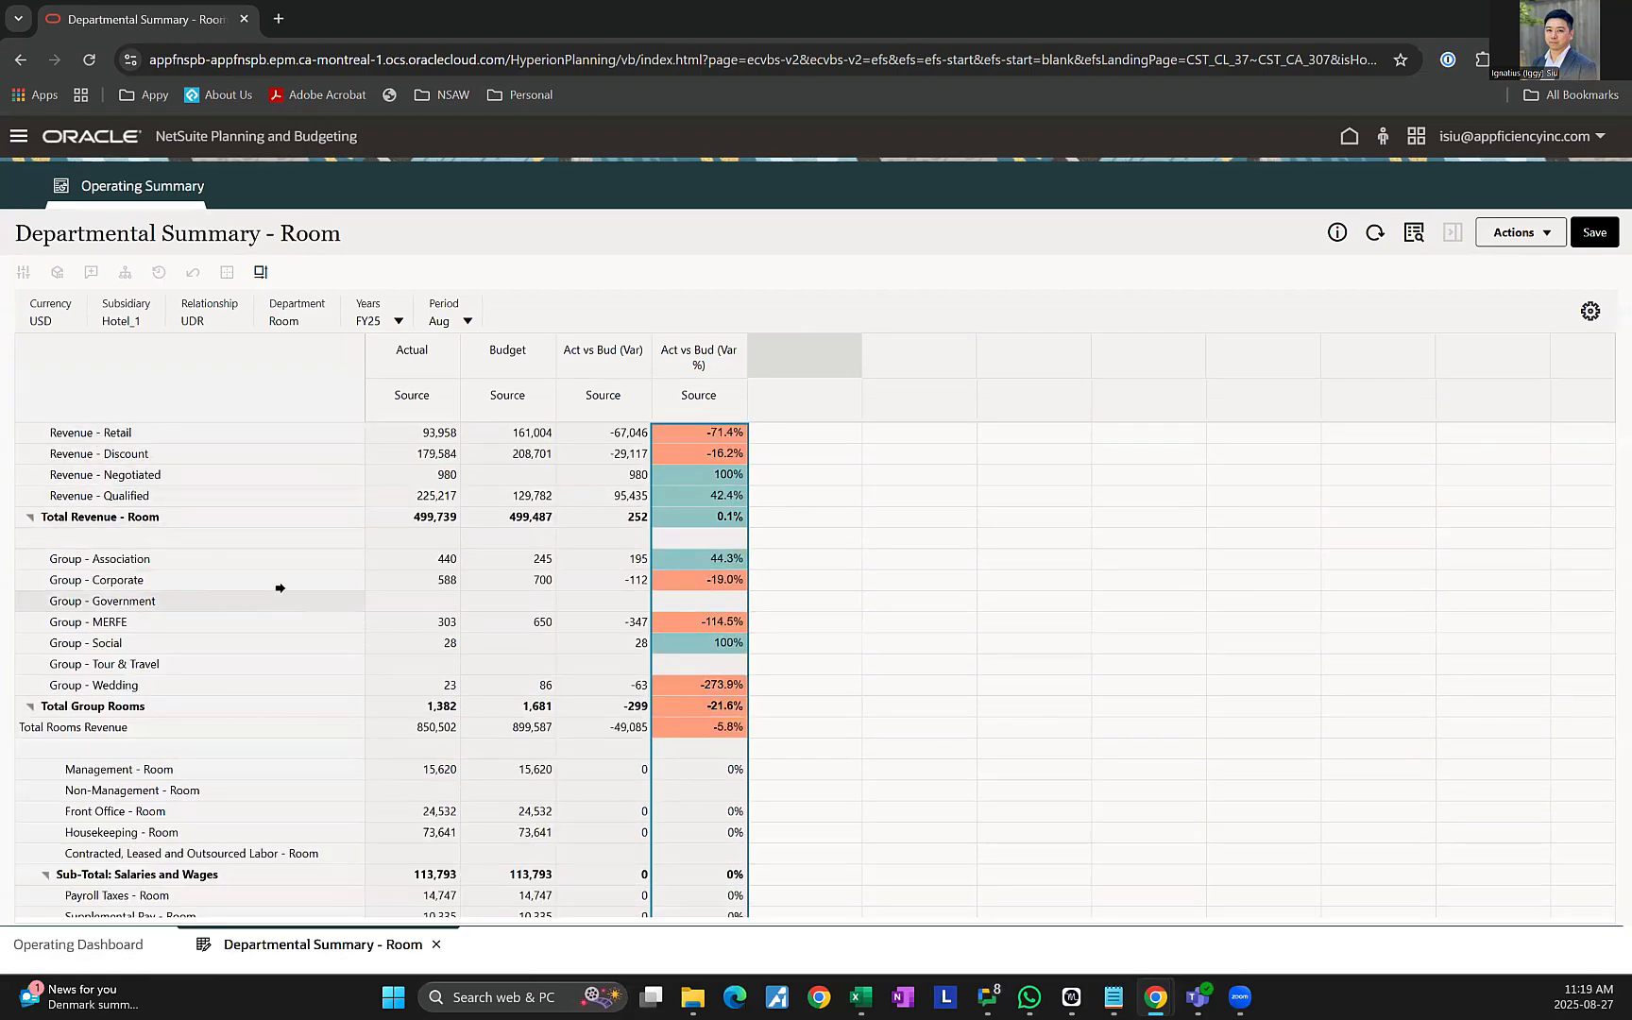
{"action": "scroll", "coordinate": [280, 587], "scroll_direction": "down", "scroll_amount": 3}
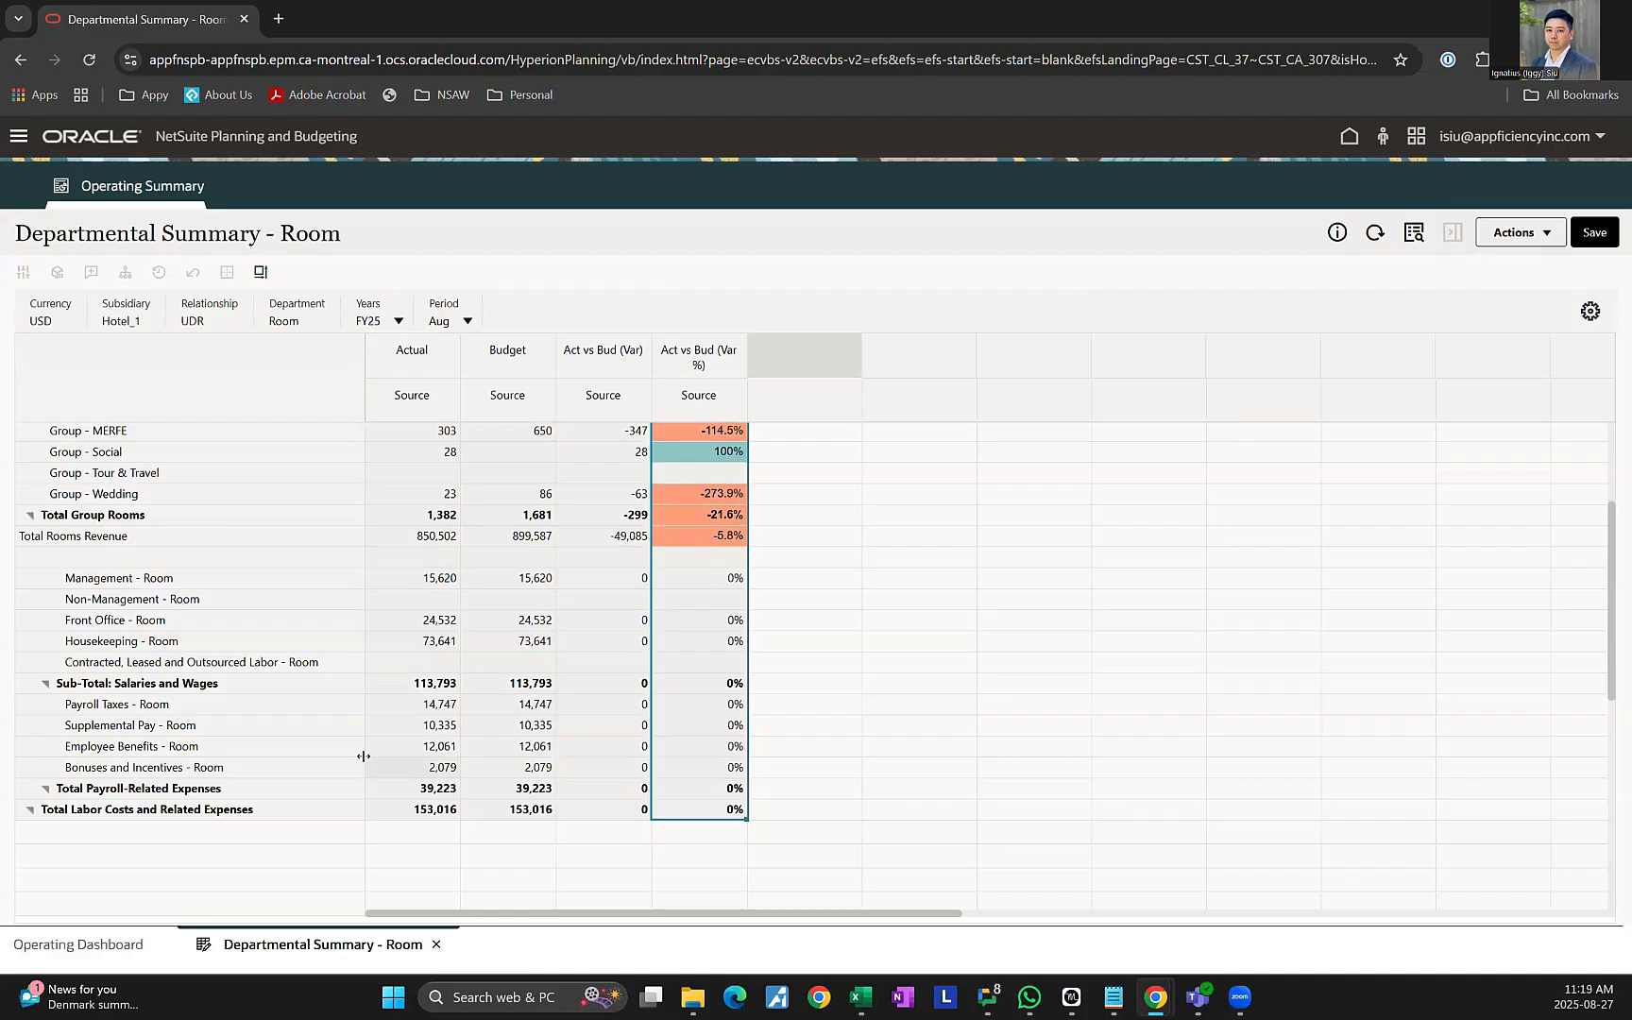
{"action": "scroll", "coordinate": [481, 633], "scroll_direction": "up", "scroll_amount": 3}
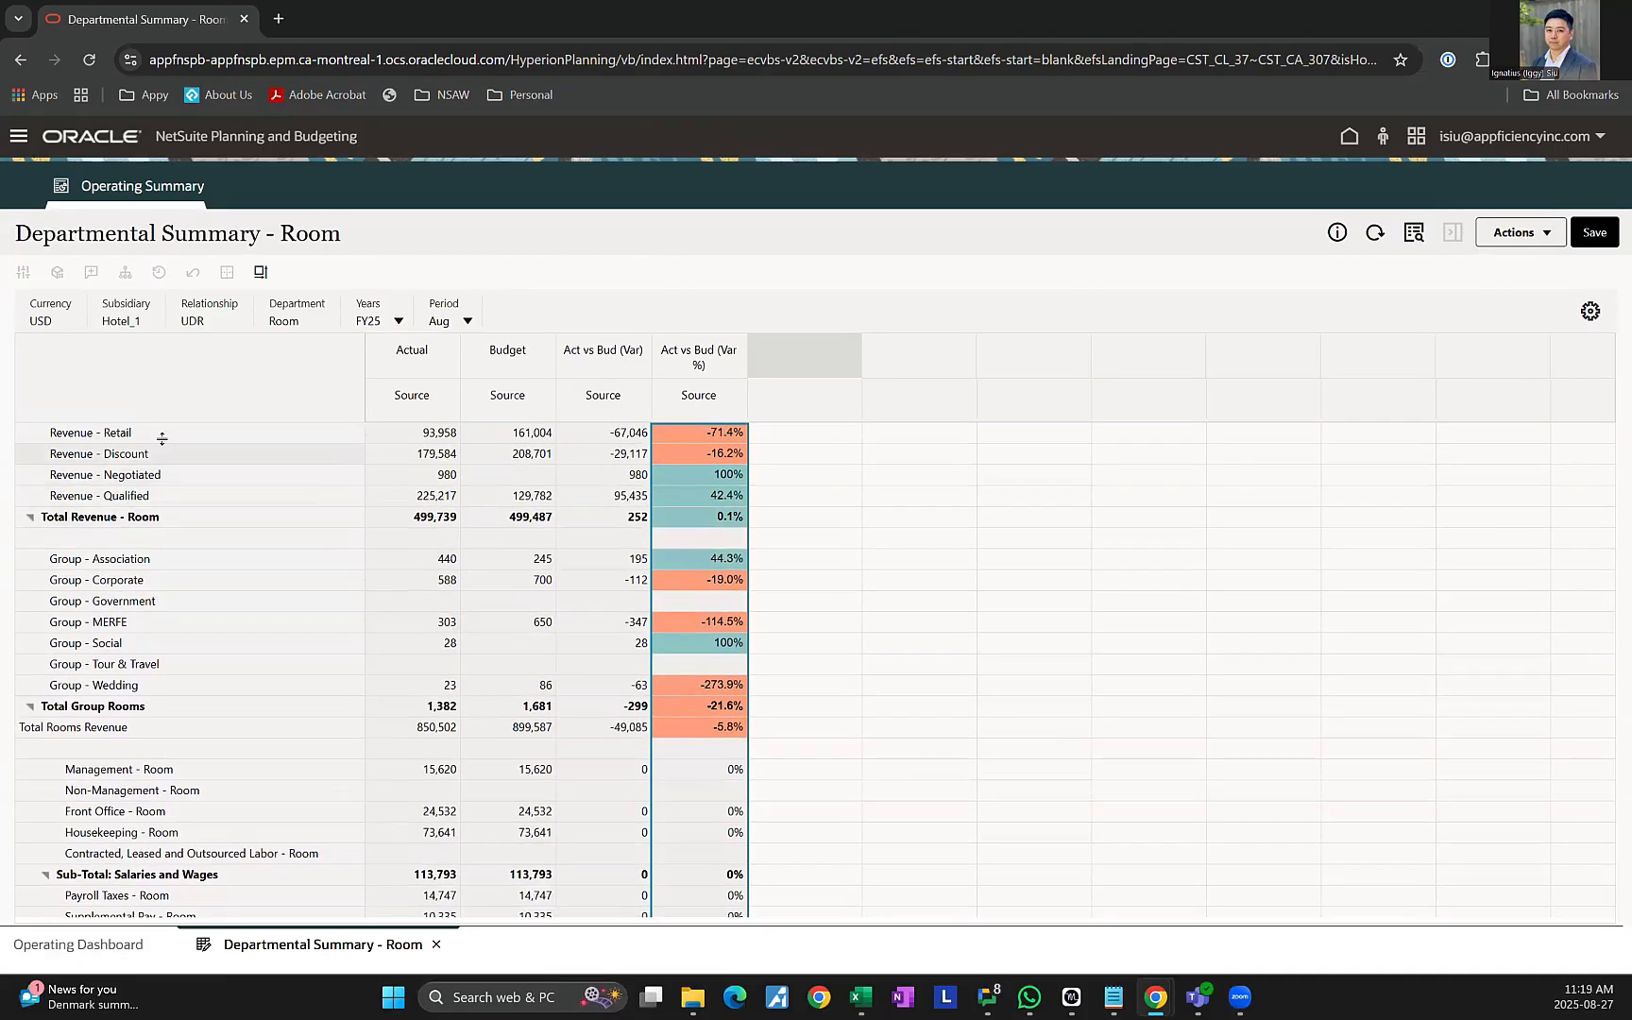
Drill down on revenue from the Revenue - Retail row of the room departmental summary.
{"action": "left_click", "coordinate": [142, 433]}
{"action": "right_click", "coordinate": [141, 432]}
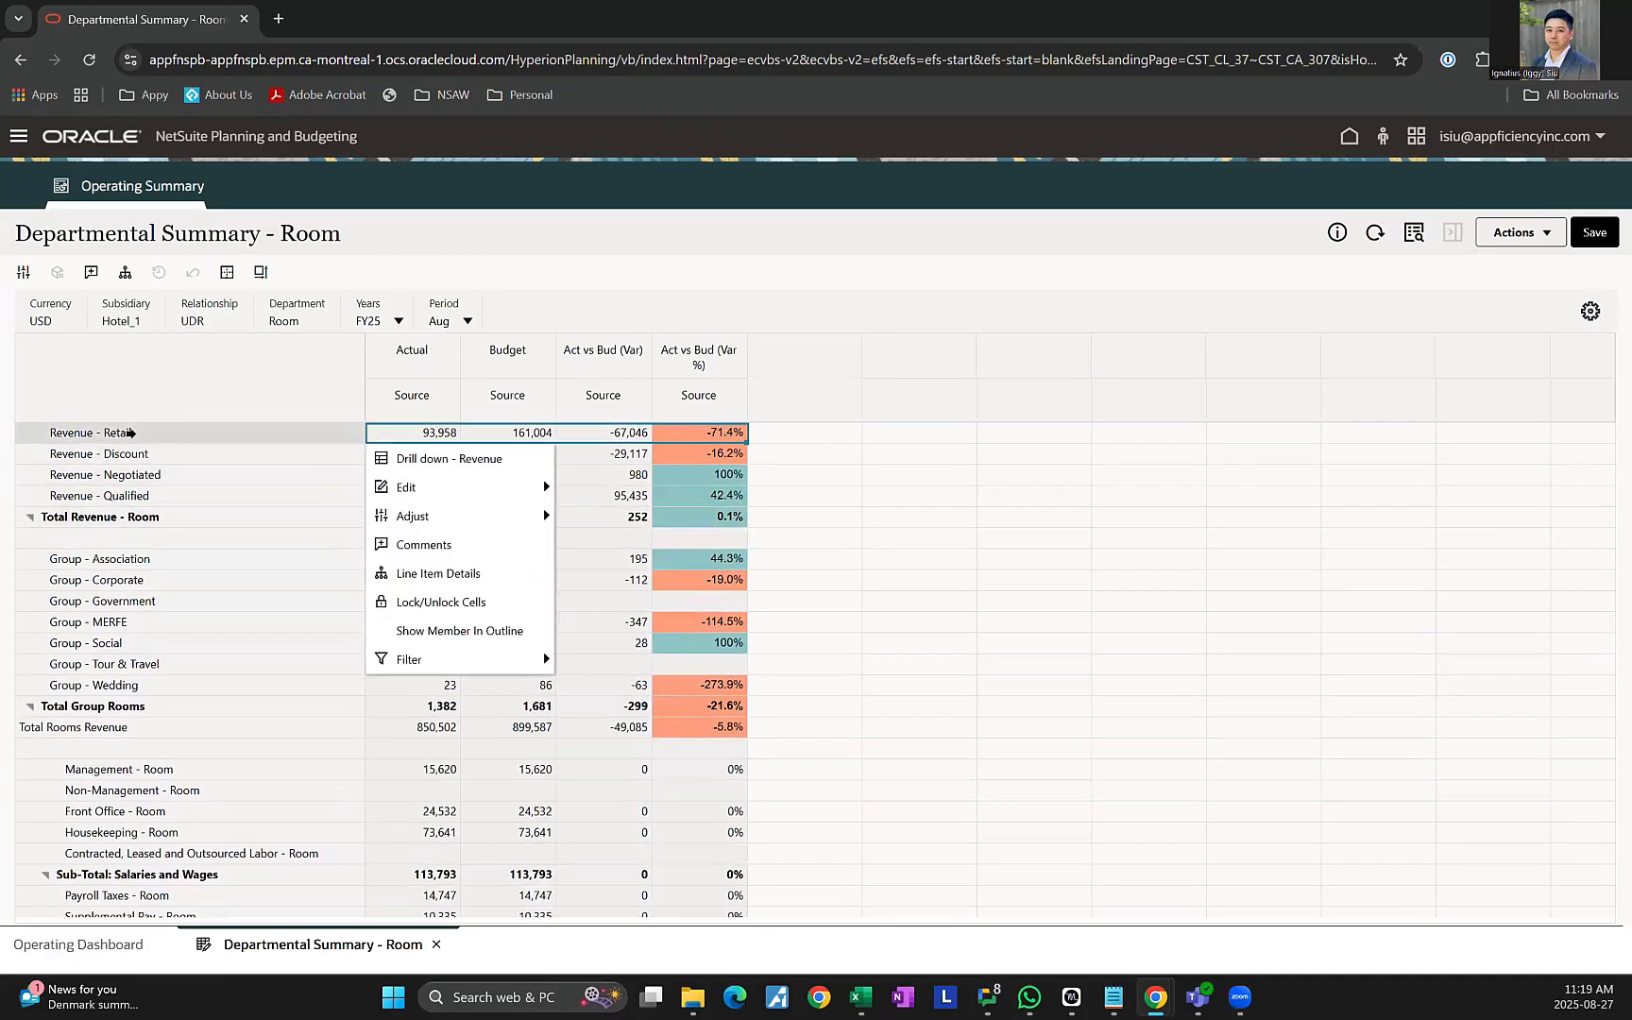
{"action": "left_click", "coordinate": [418, 462]}
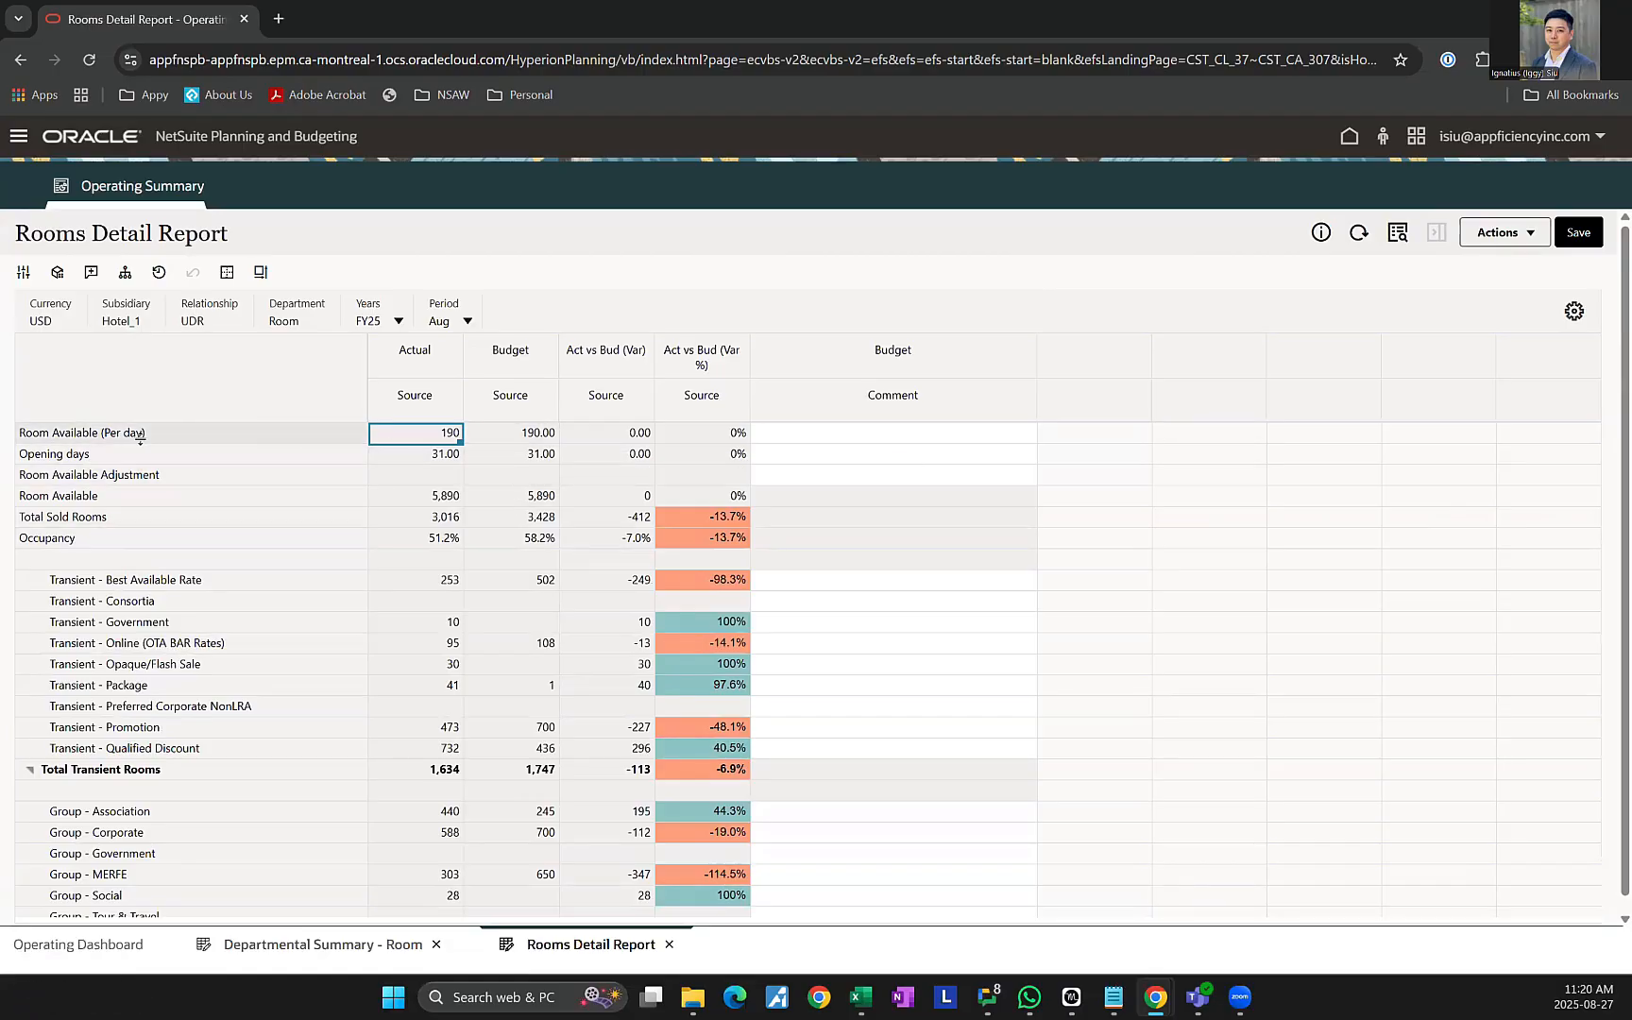
Review the Rooms Detail Report's room counts, revenue accounts and average rates for transient and group segments.
{"action": "scroll", "coordinate": [460, 616], "scroll_direction": "down", "scroll_amount": 1}
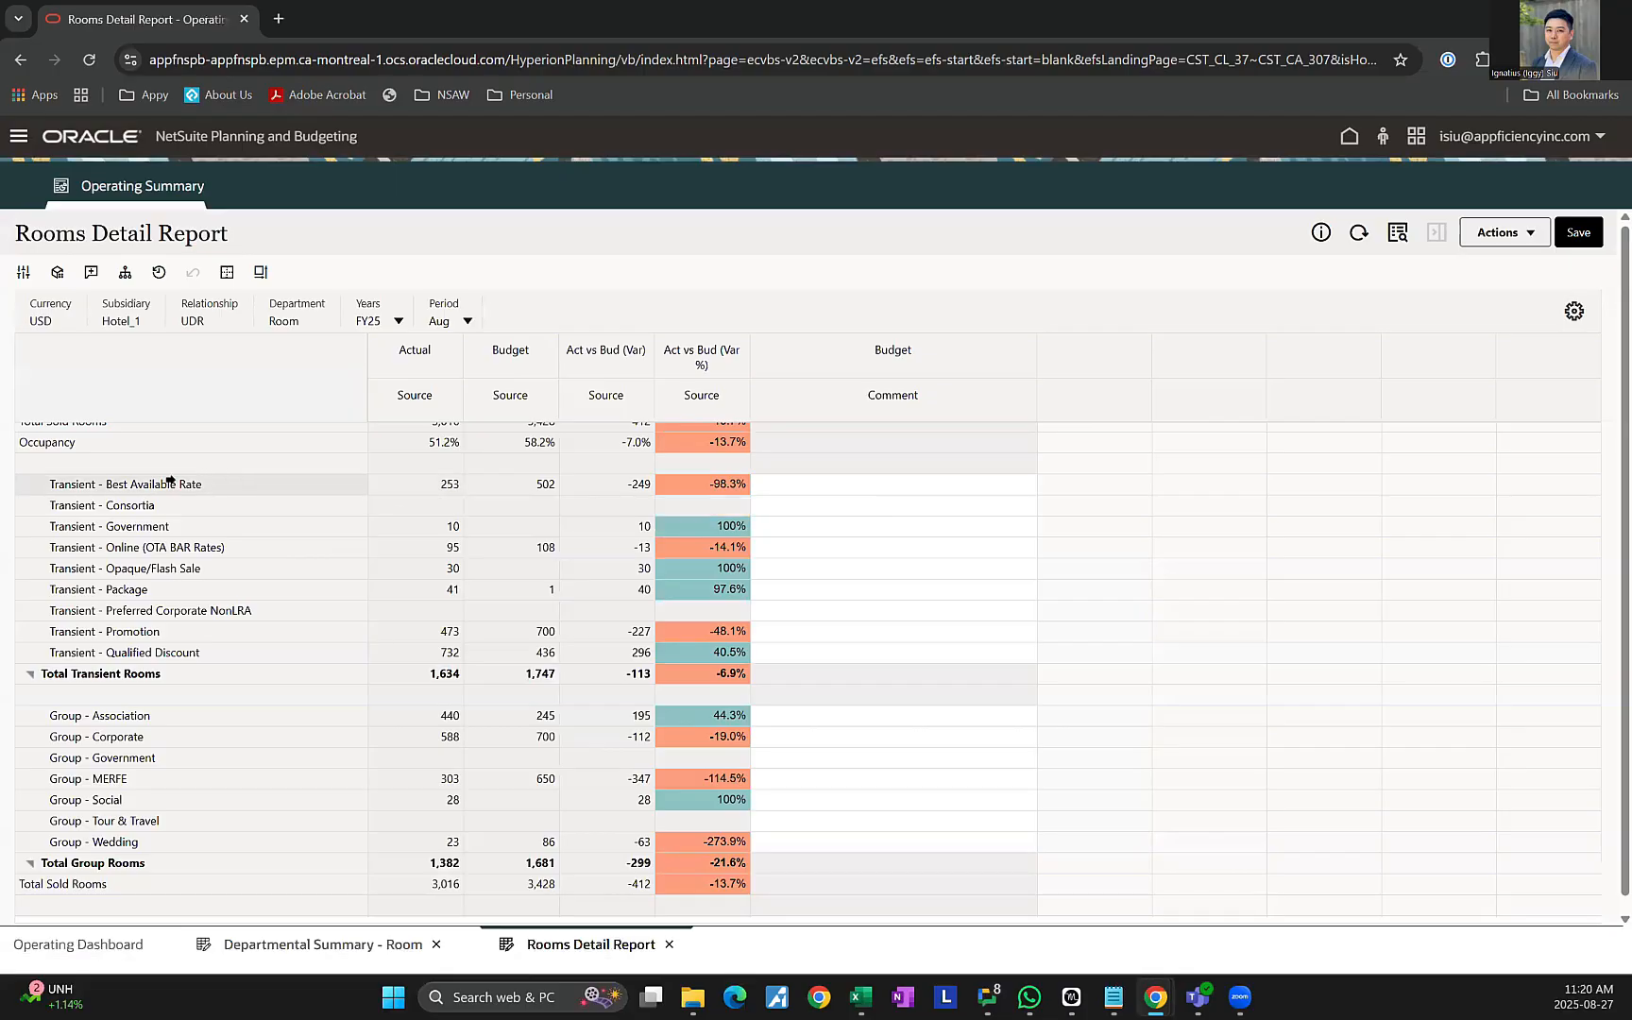
{"action": "scroll", "coordinate": [471, 696], "scroll_direction": "down", "scroll_amount": 5}
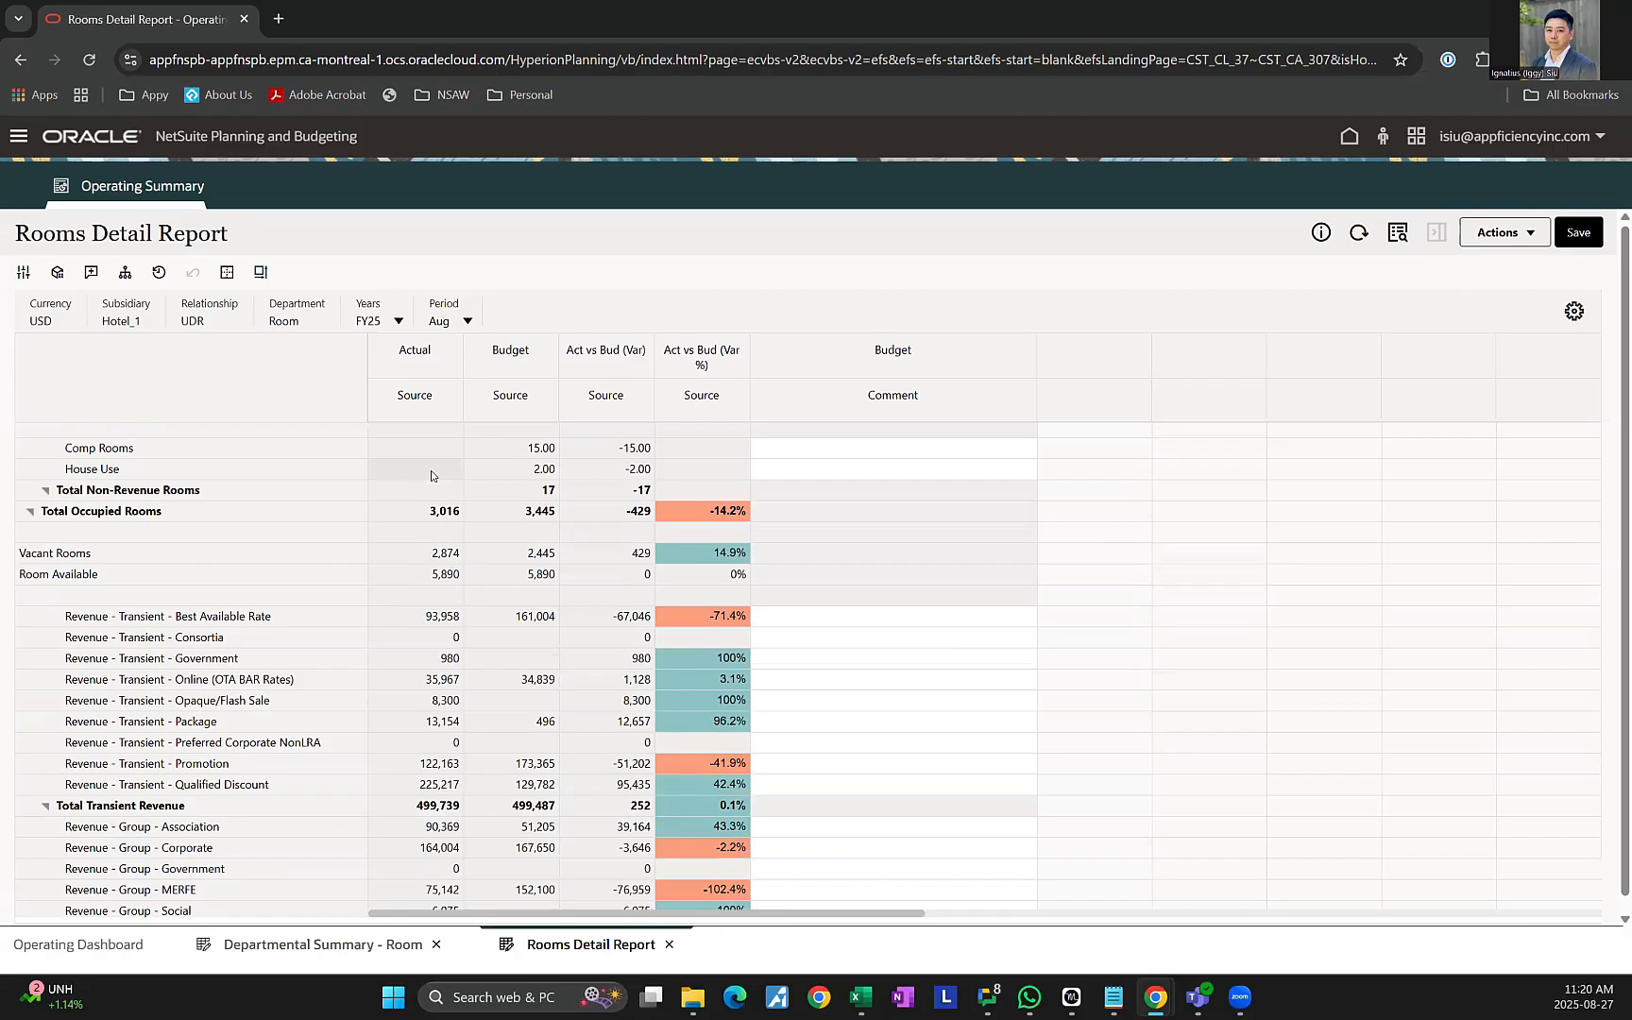
{"action": "scroll", "coordinate": [420, 586], "scroll_direction": "down", "scroll_amount": 2}
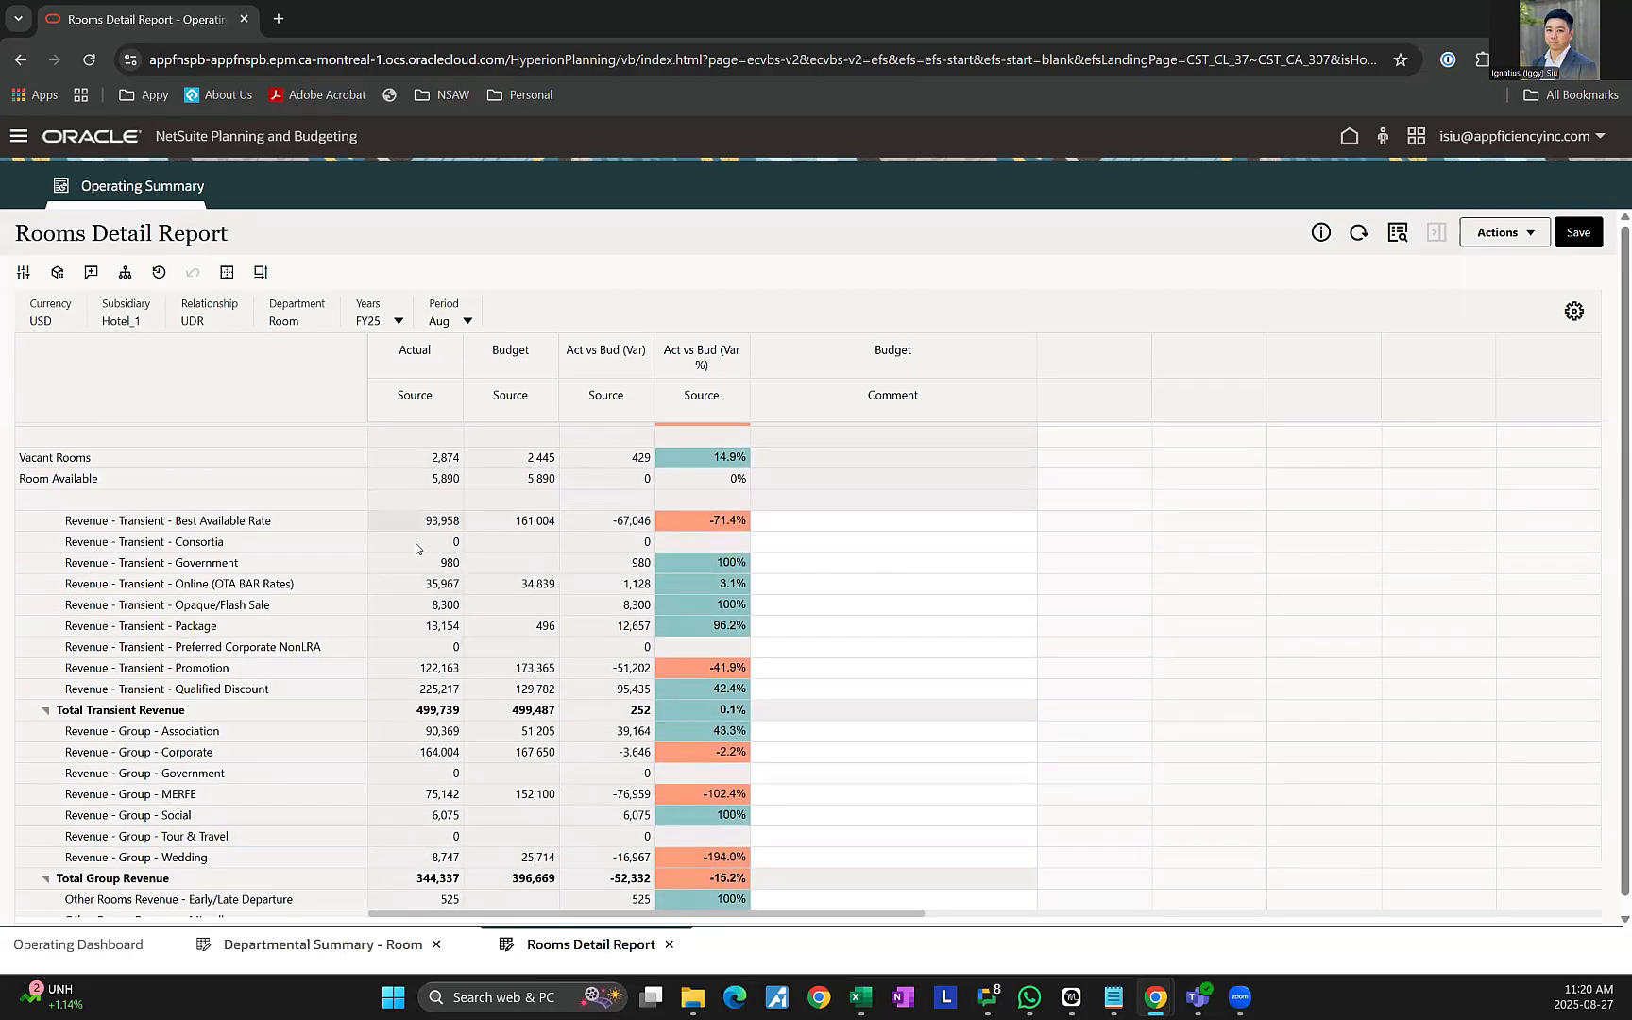
{"action": "scroll", "coordinate": [413, 566], "scroll_direction": "down", "scroll_amount": 5}
{"action": "scroll", "coordinate": [412, 609], "scroll_direction": "down", "scroll_amount": 5}
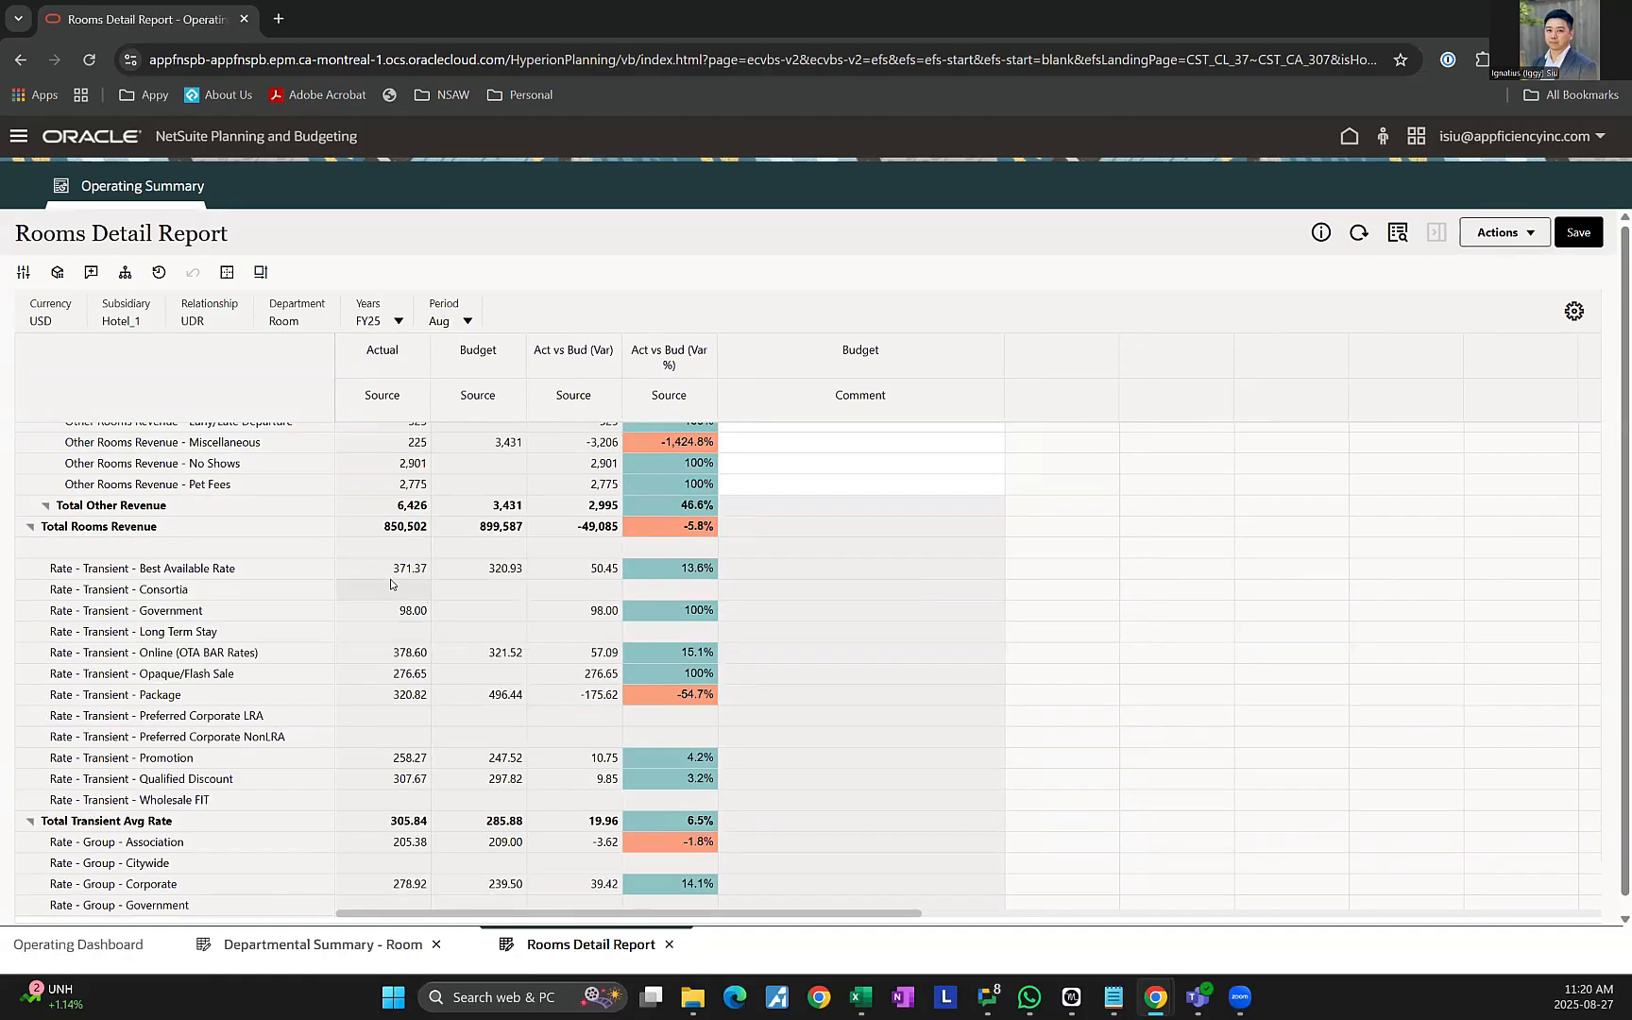
{"action": "scroll", "coordinate": [391, 585], "scroll_direction": "down", "scroll_amount": 8}
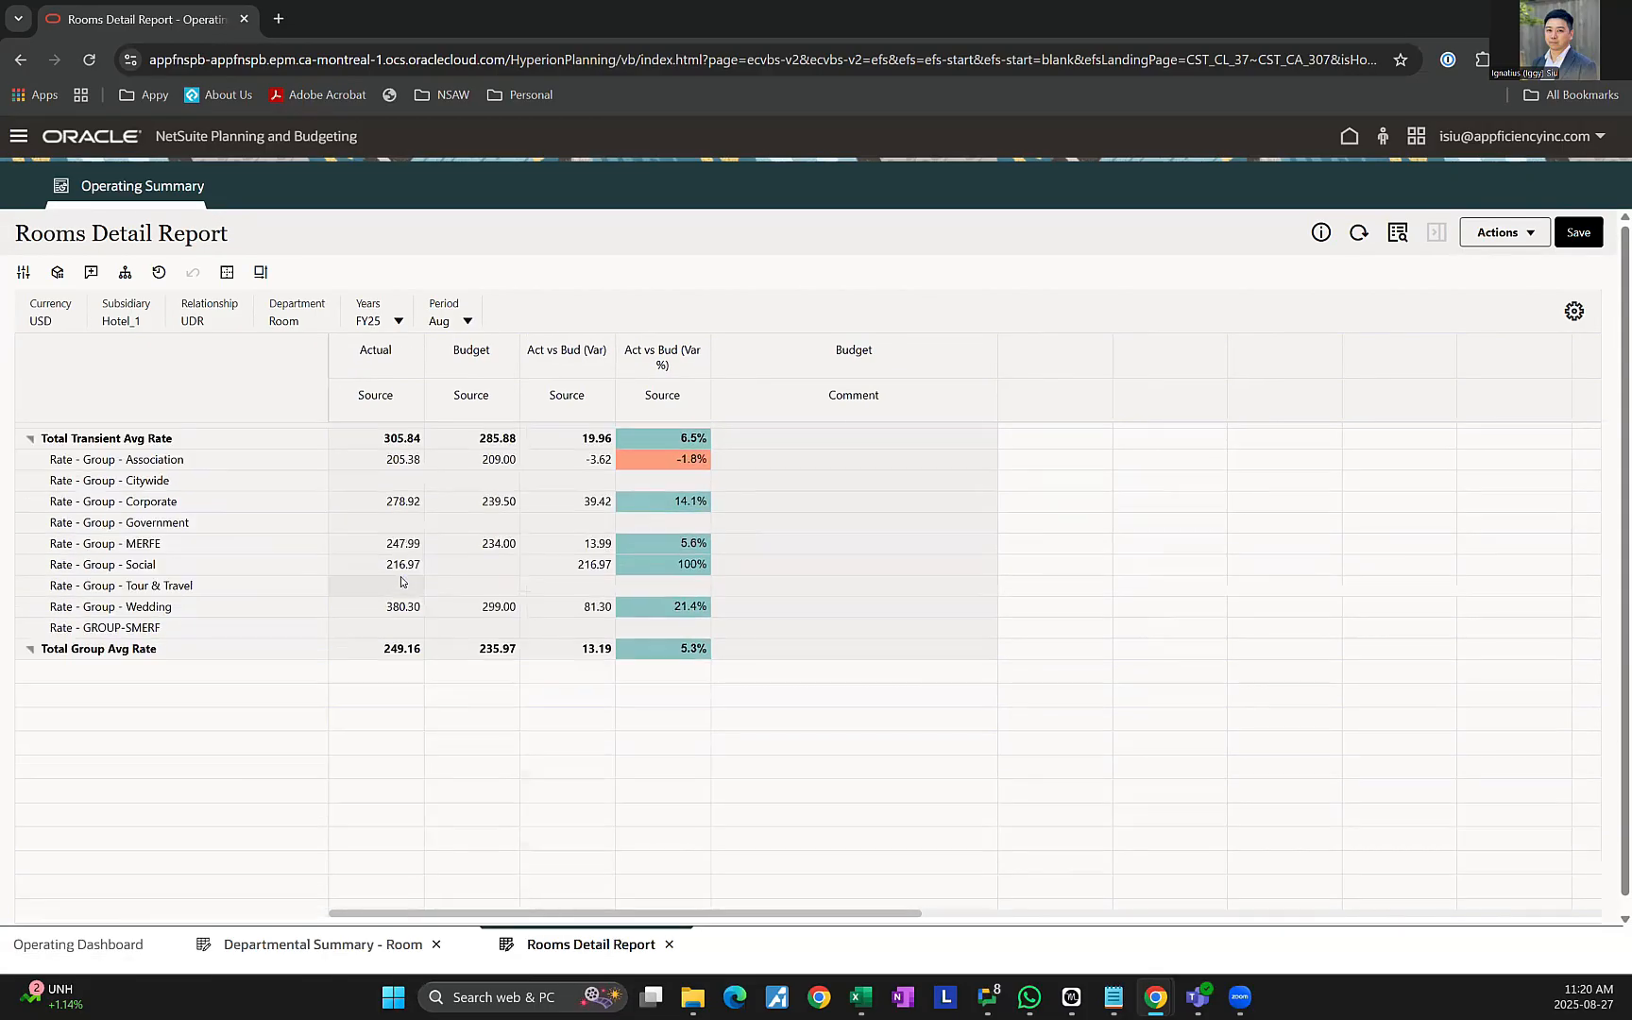
{"action": "scroll", "coordinate": [400, 582], "scroll_direction": "up", "scroll_amount": 10}
{"action": "scroll", "coordinate": [382, 579], "scroll_direction": "up", "scroll_amount": 10}
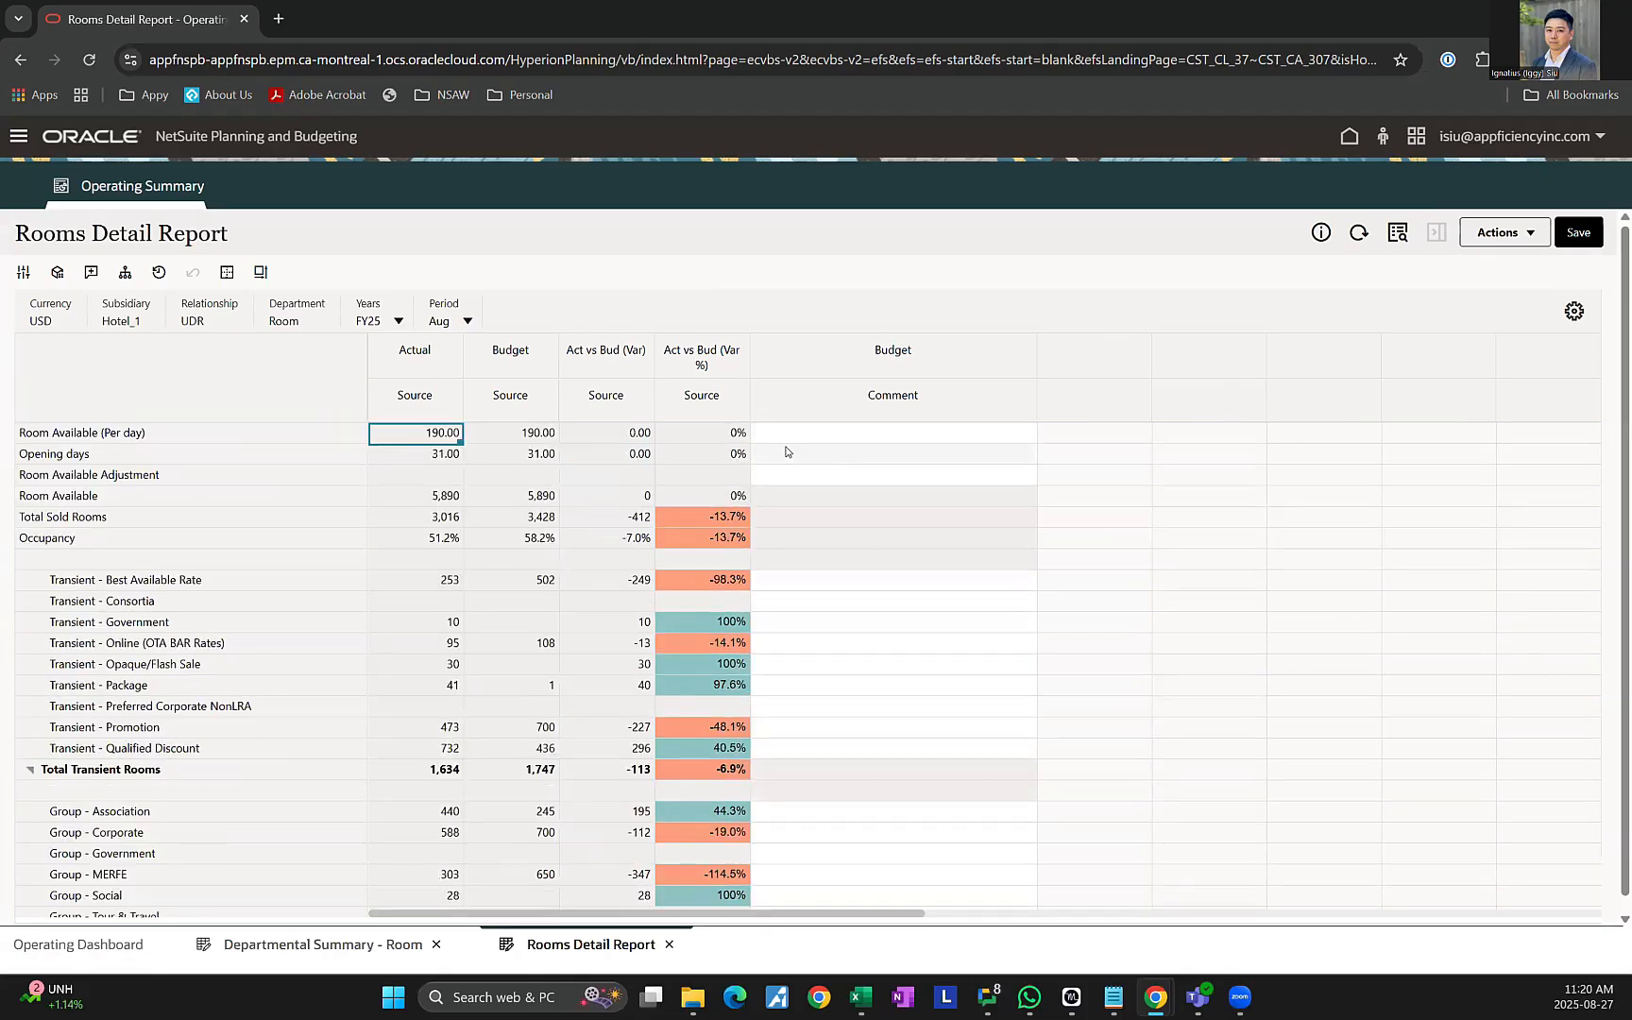
Add the budget comment TEST to the Room Available (Per day) row and save the Rooms Detail Report.
{"action": "left_click", "coordinate": [854, 432]}
{"action": "type", "text": "TEST"}
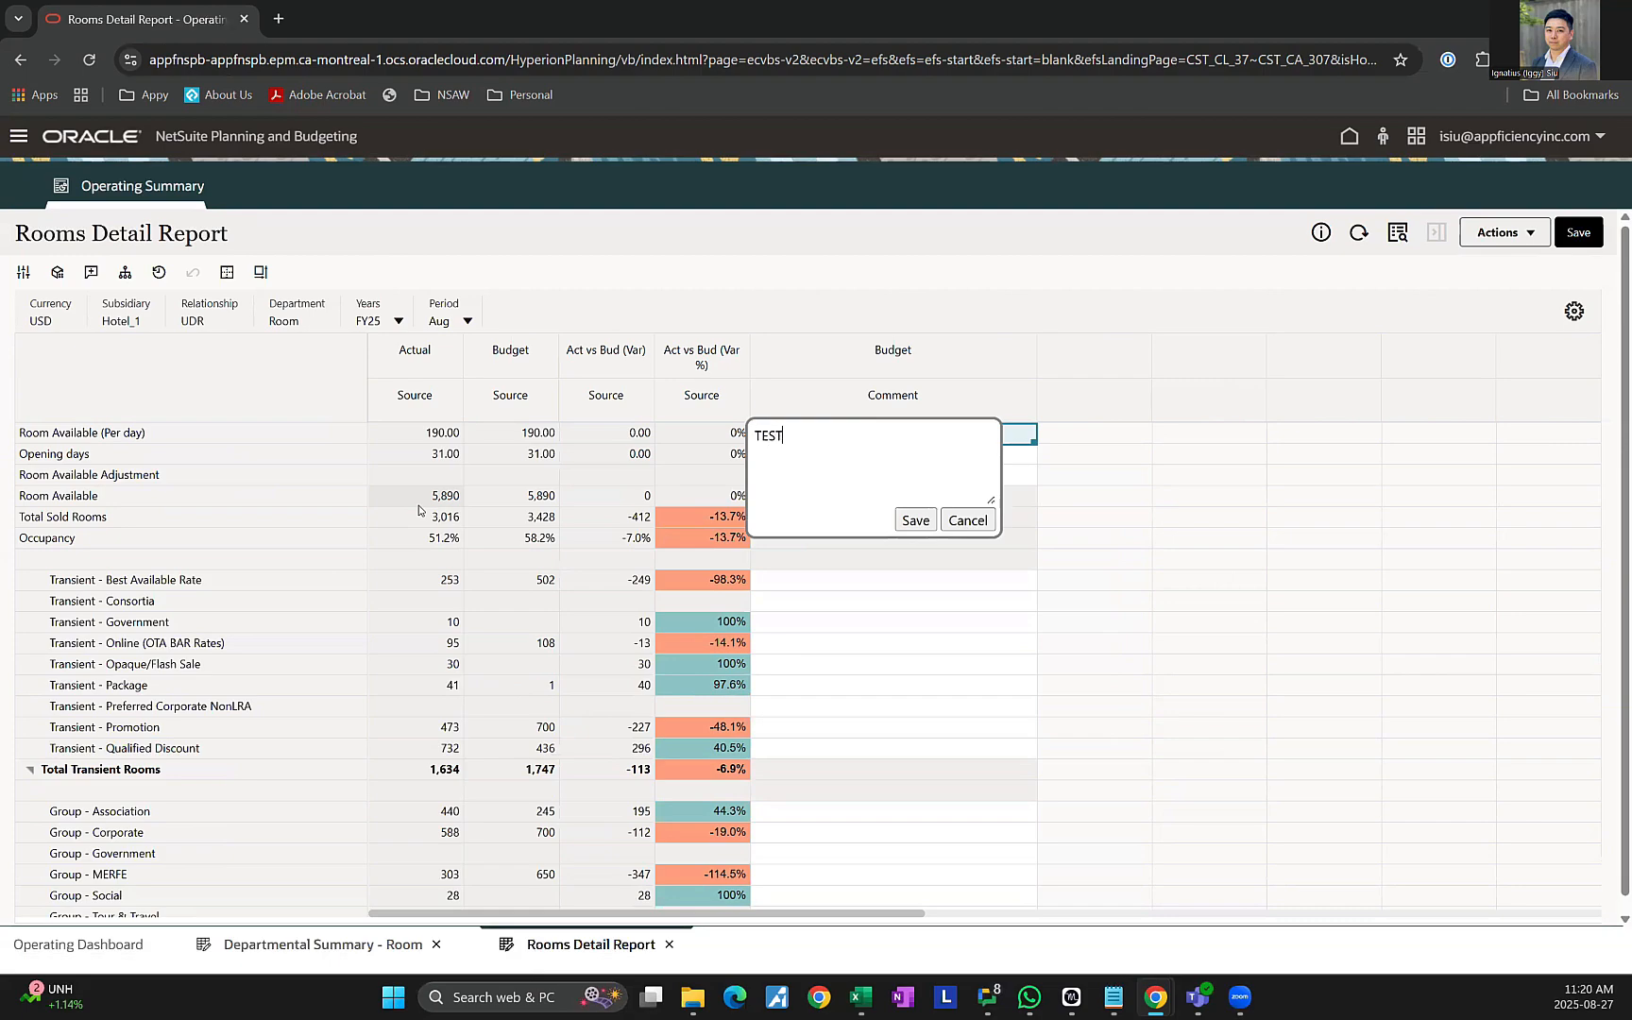
{"action": "left_click", "coordinate": [915, 520]}
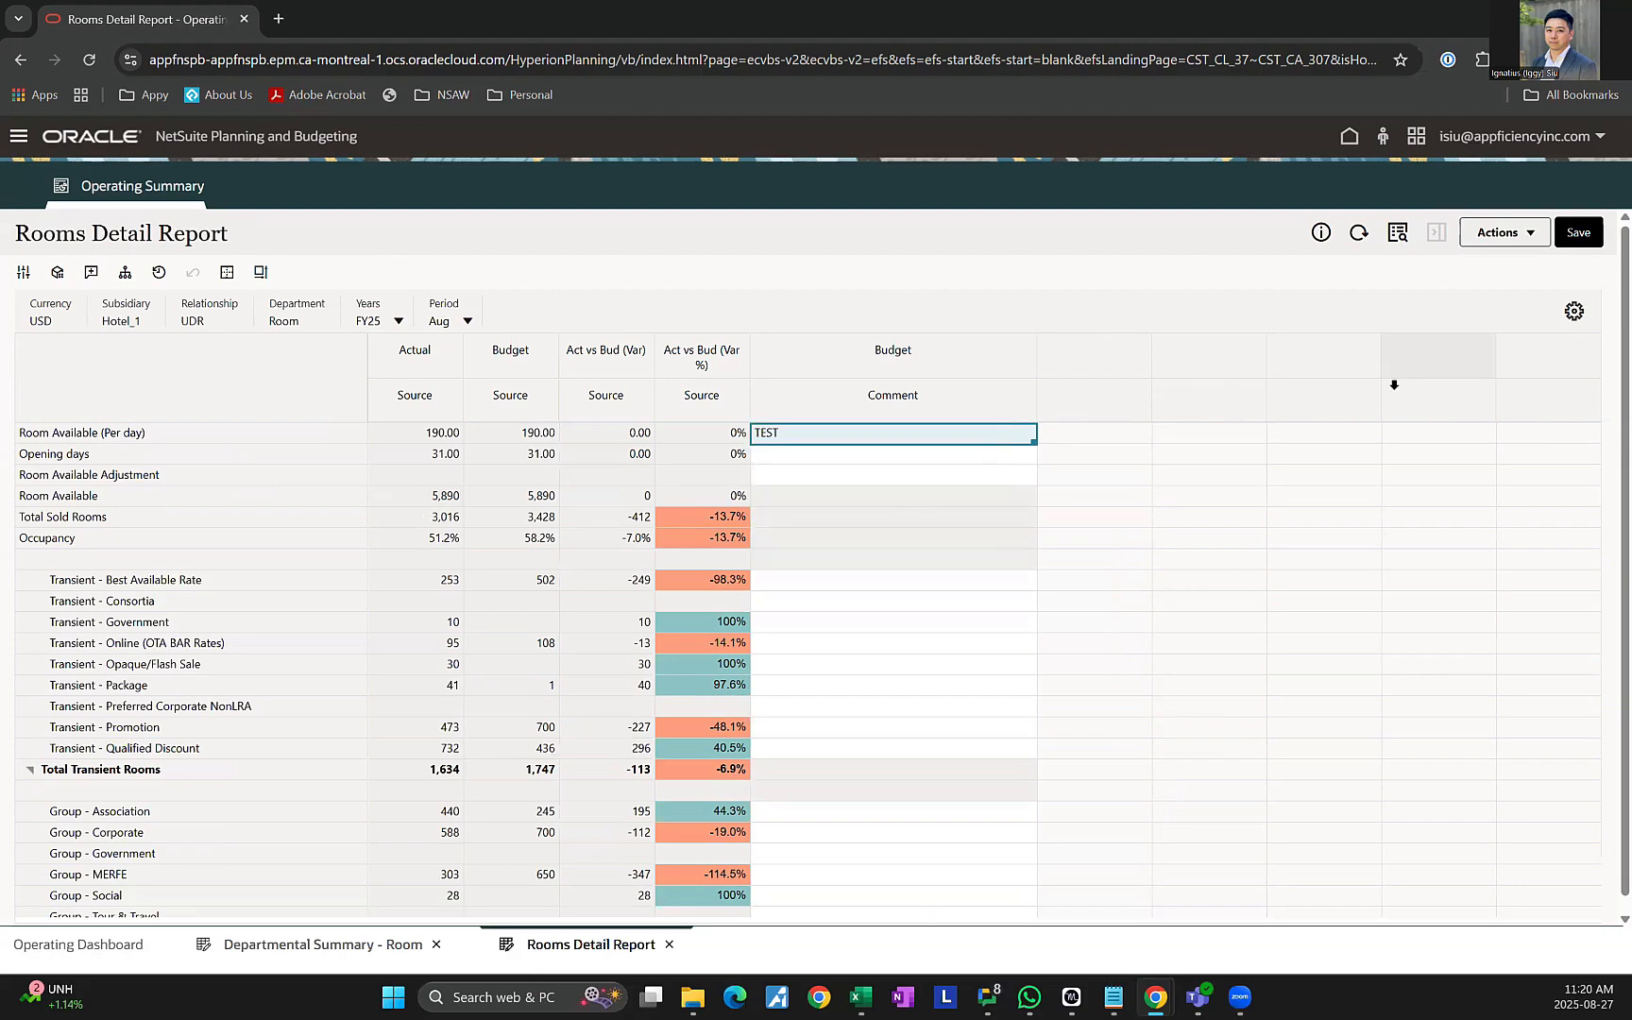
{"action": "left_click", "coordinate": [1332, 474]}
{"action": "left_click", "coordinate": [1579, 233]}
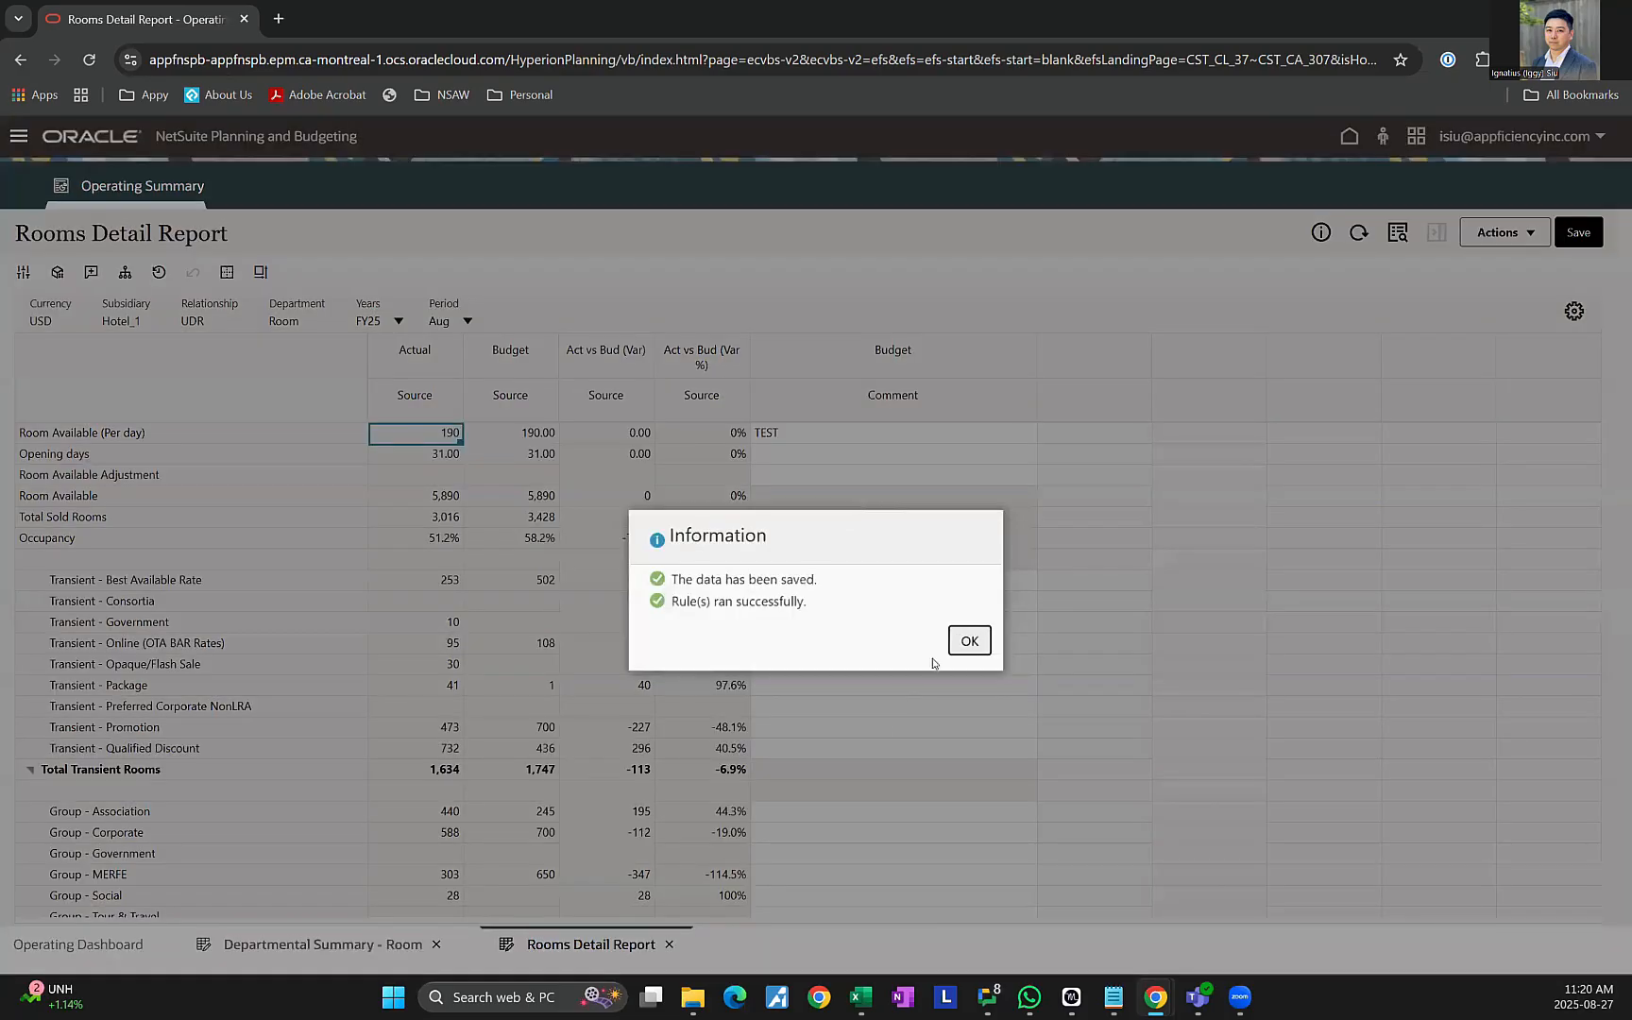
{"action": "left_click", "coordinate": [970, 641]}
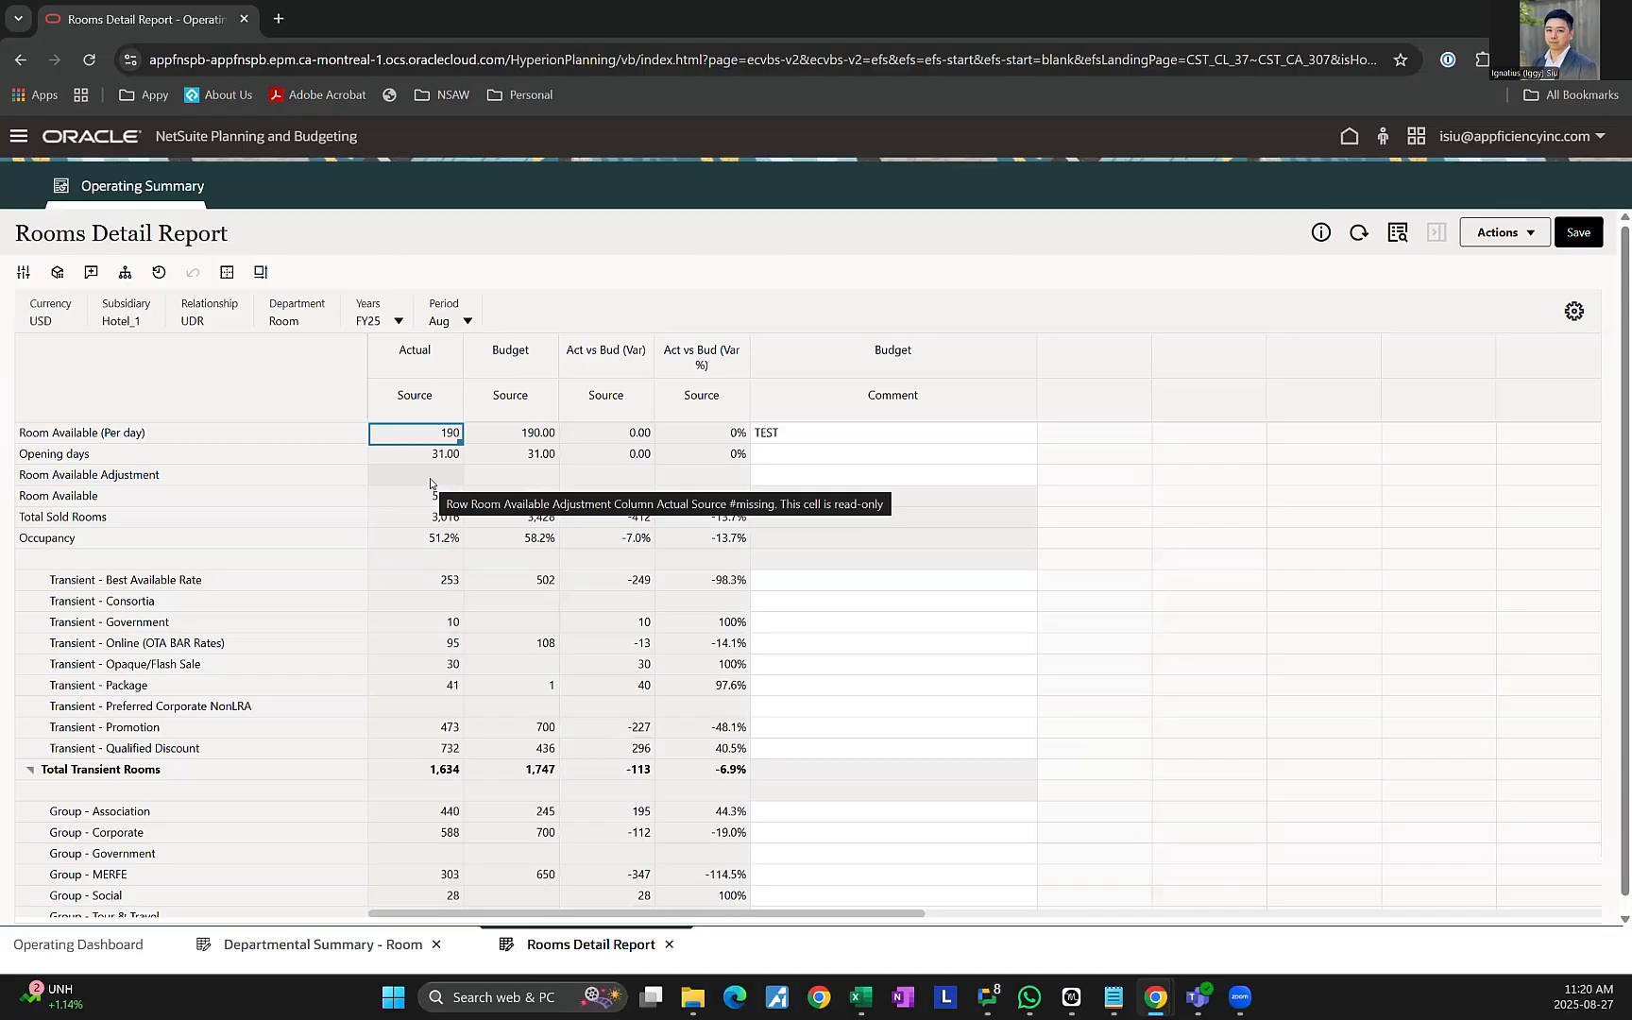
Switch to the Excel workbook with the Smart View connection.
{"action": "left_click", "coordinate": [860, 998]}
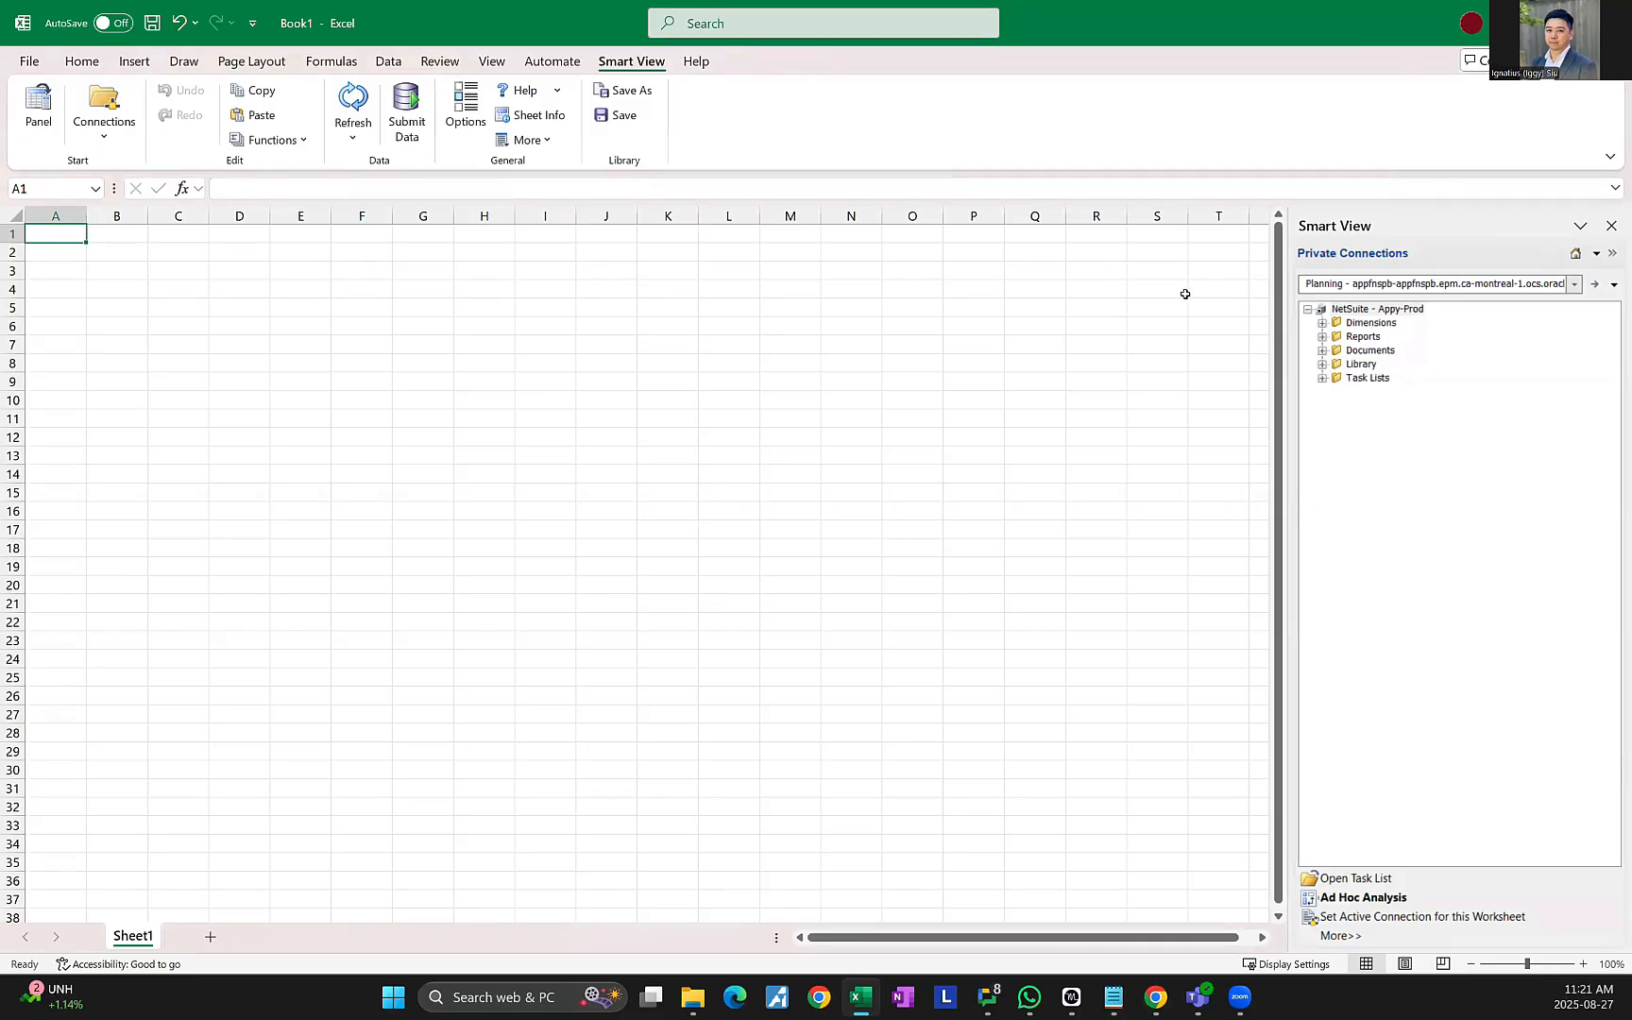
Open the Rooms Detail Report from the Library's Budget, Departmental Reports, Rooms folder in Smart View and look through its rows.
{"action": "left_click", "coordinate": [1322, 365]}
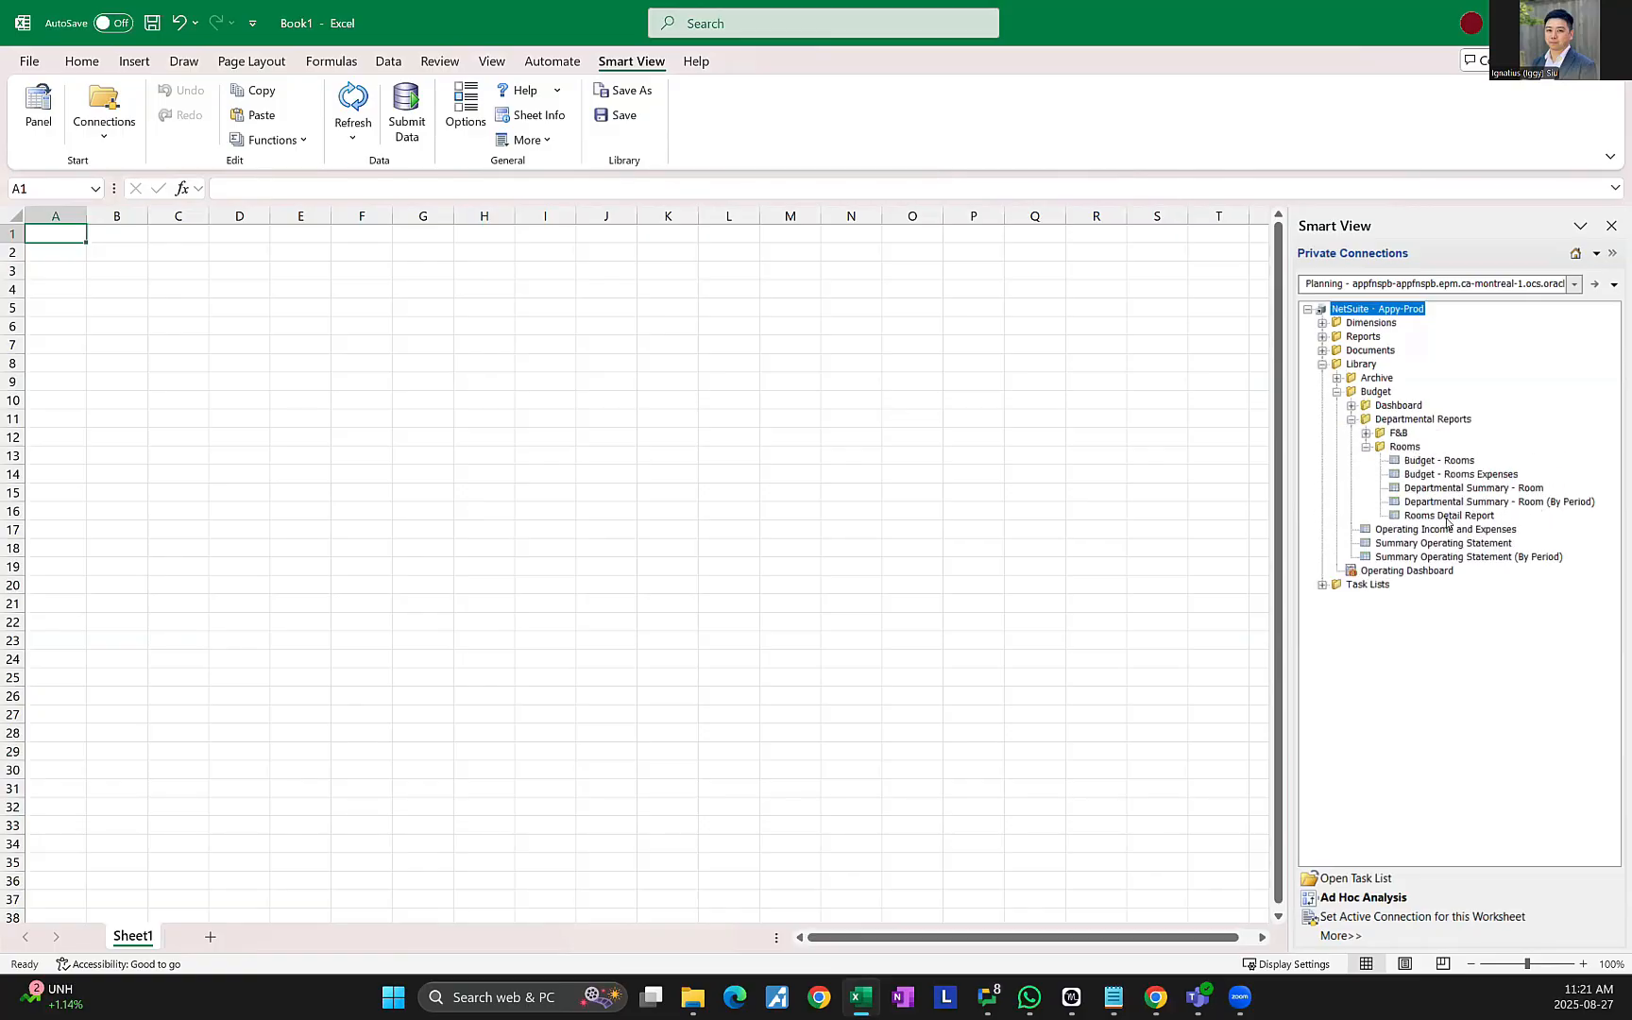
{"action": "double_click", "coordinate": [1448, 516]}
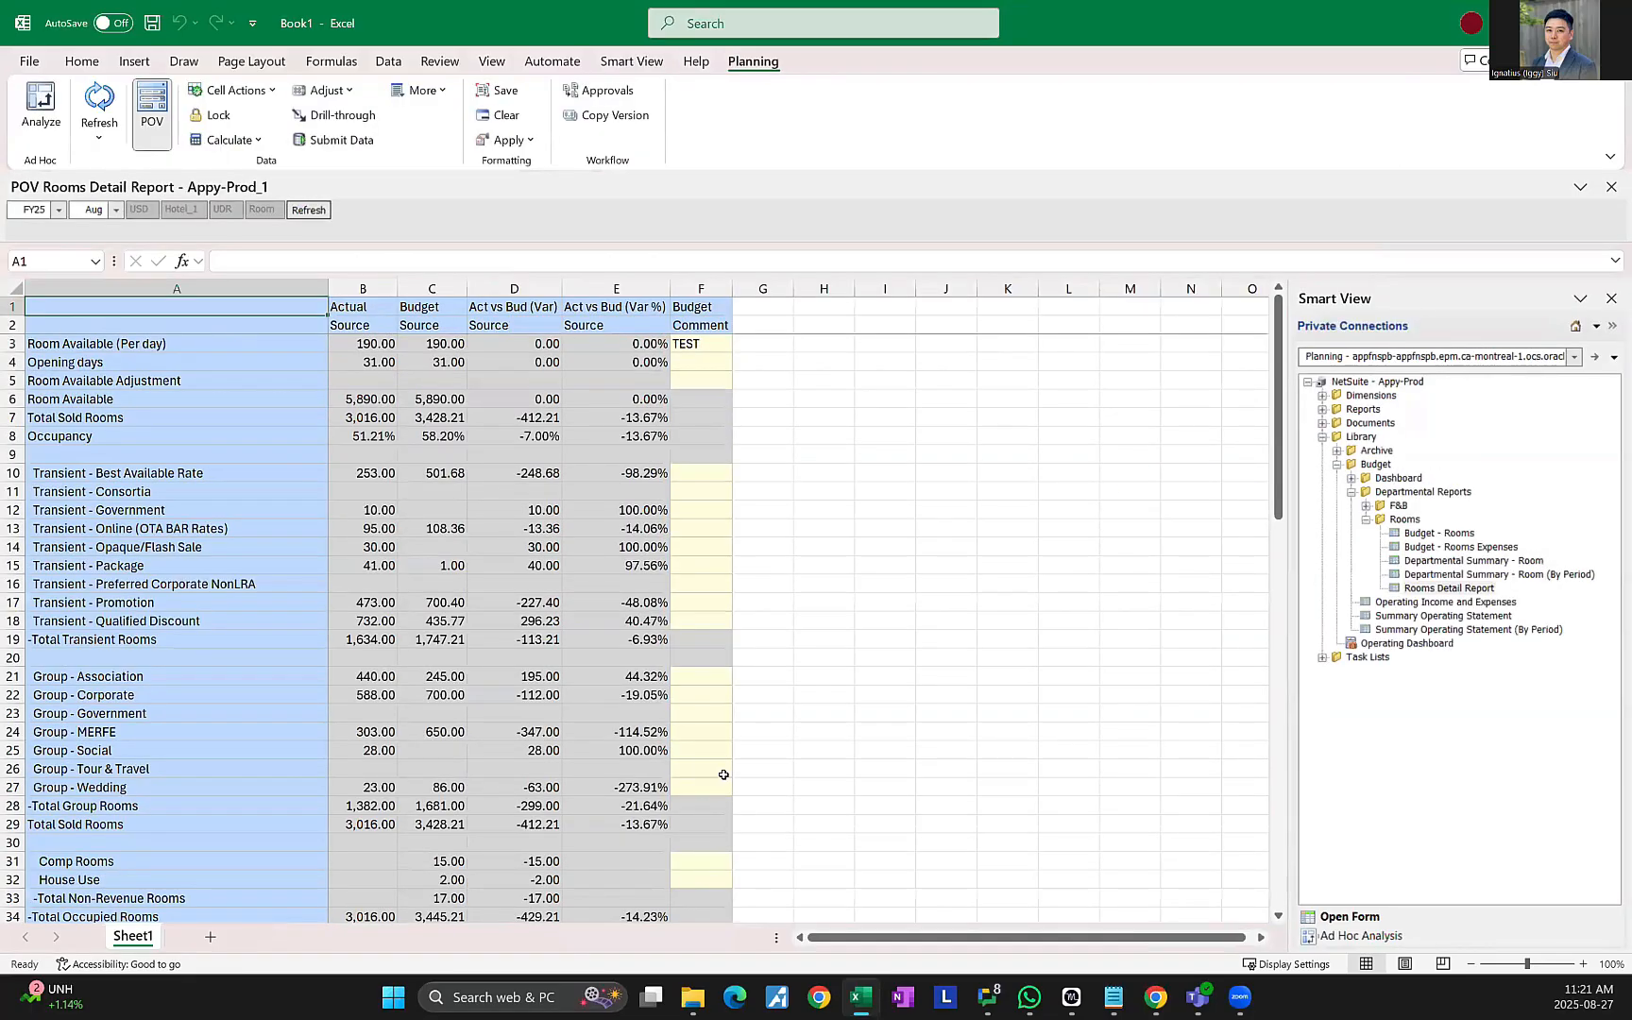
{"action": "scroll", "coordinate": [578, 506], "scroll_direction": "down", "scroll_amount": 17}
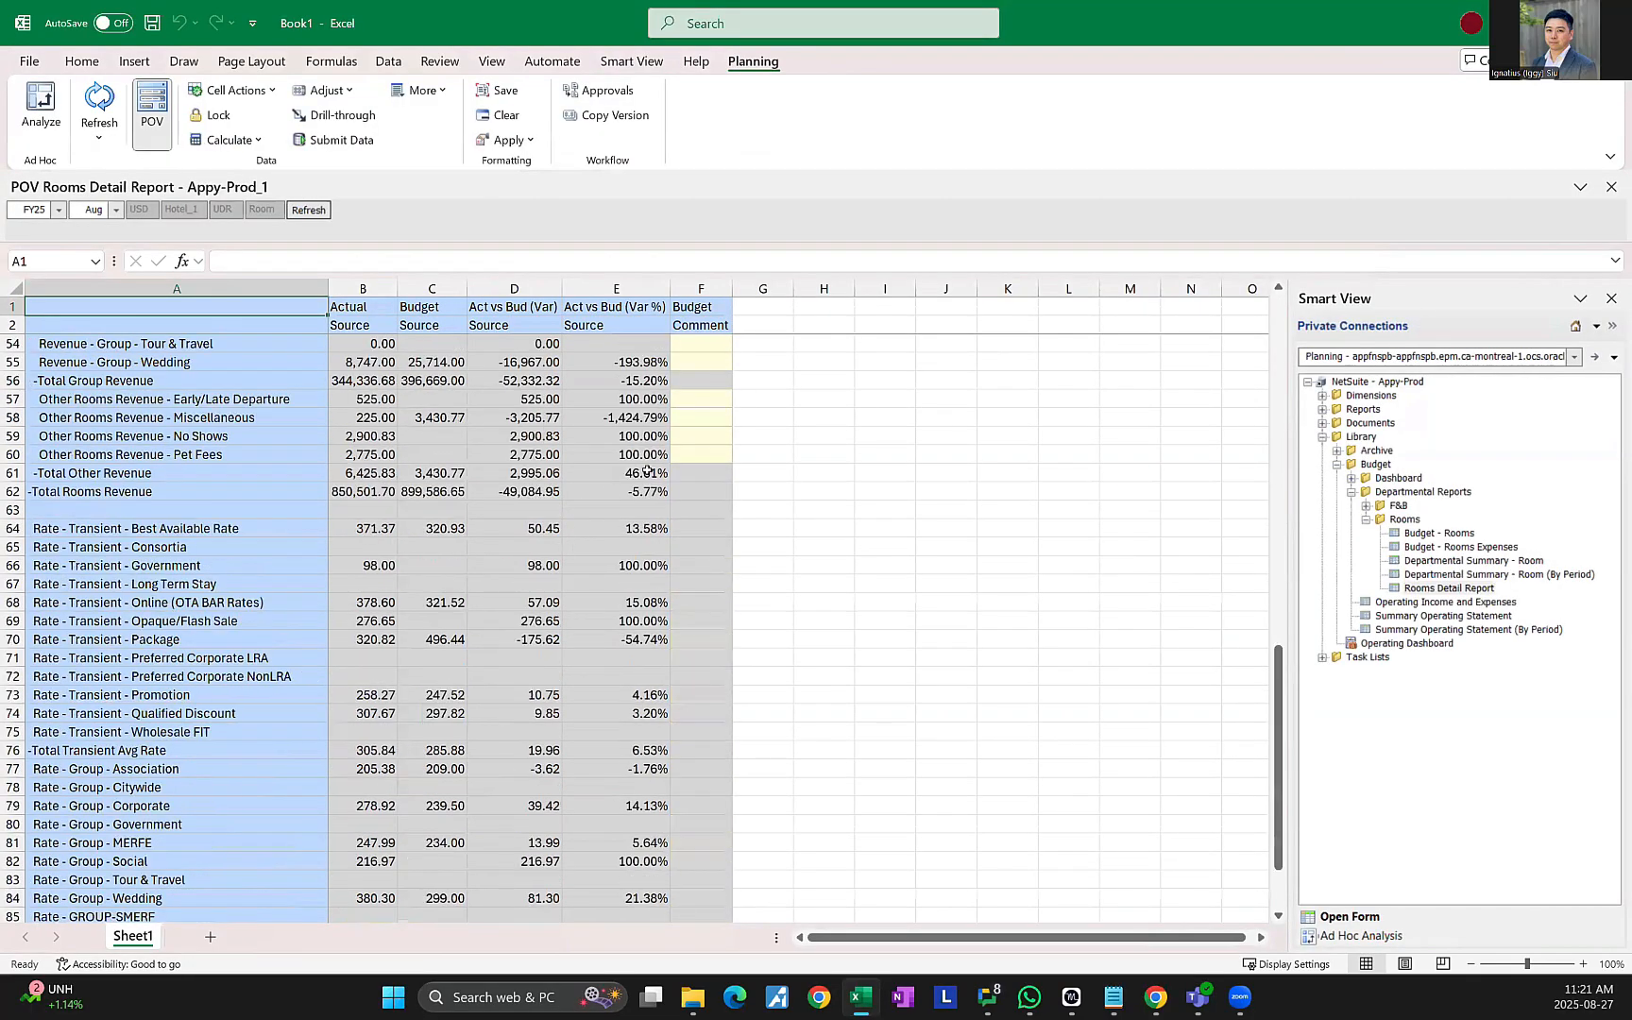
{"action": "scroll", "coordinate": [752, 451], "scroll_direction": "up", "scroll_amount": 17}
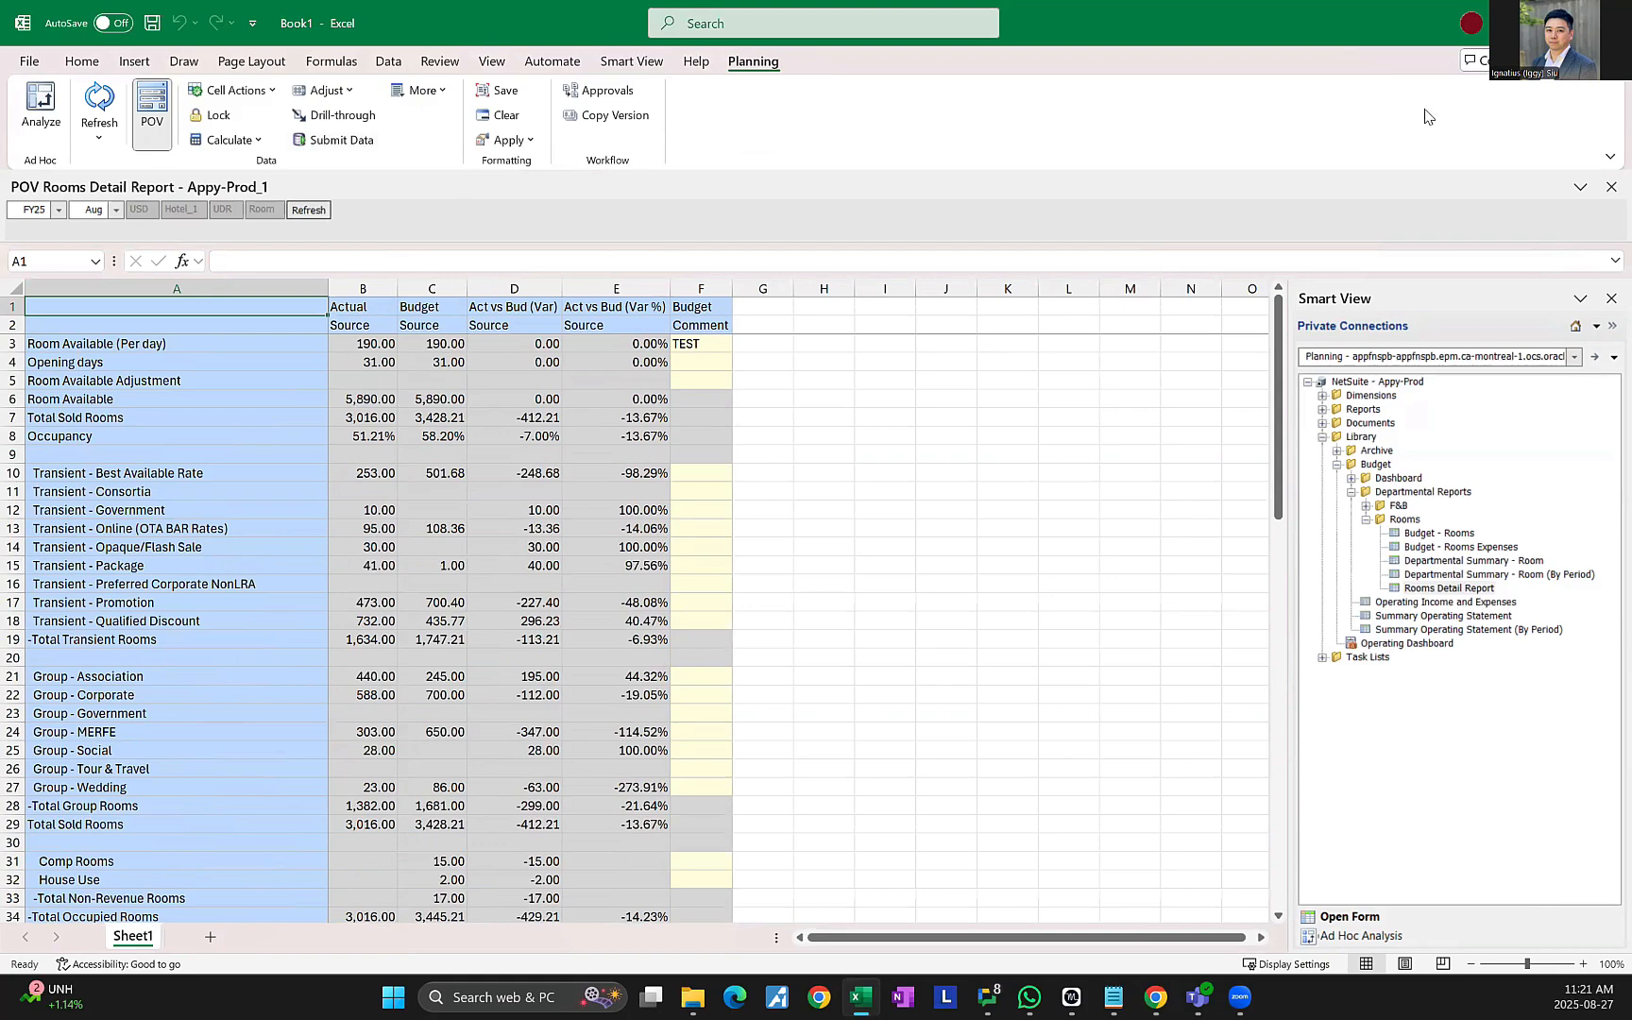
Switch to NetSuite Planning and Budgeting in the browser, close the two open room reports and return to the home page.
{"action": "key", "text": "alt+Tab"}
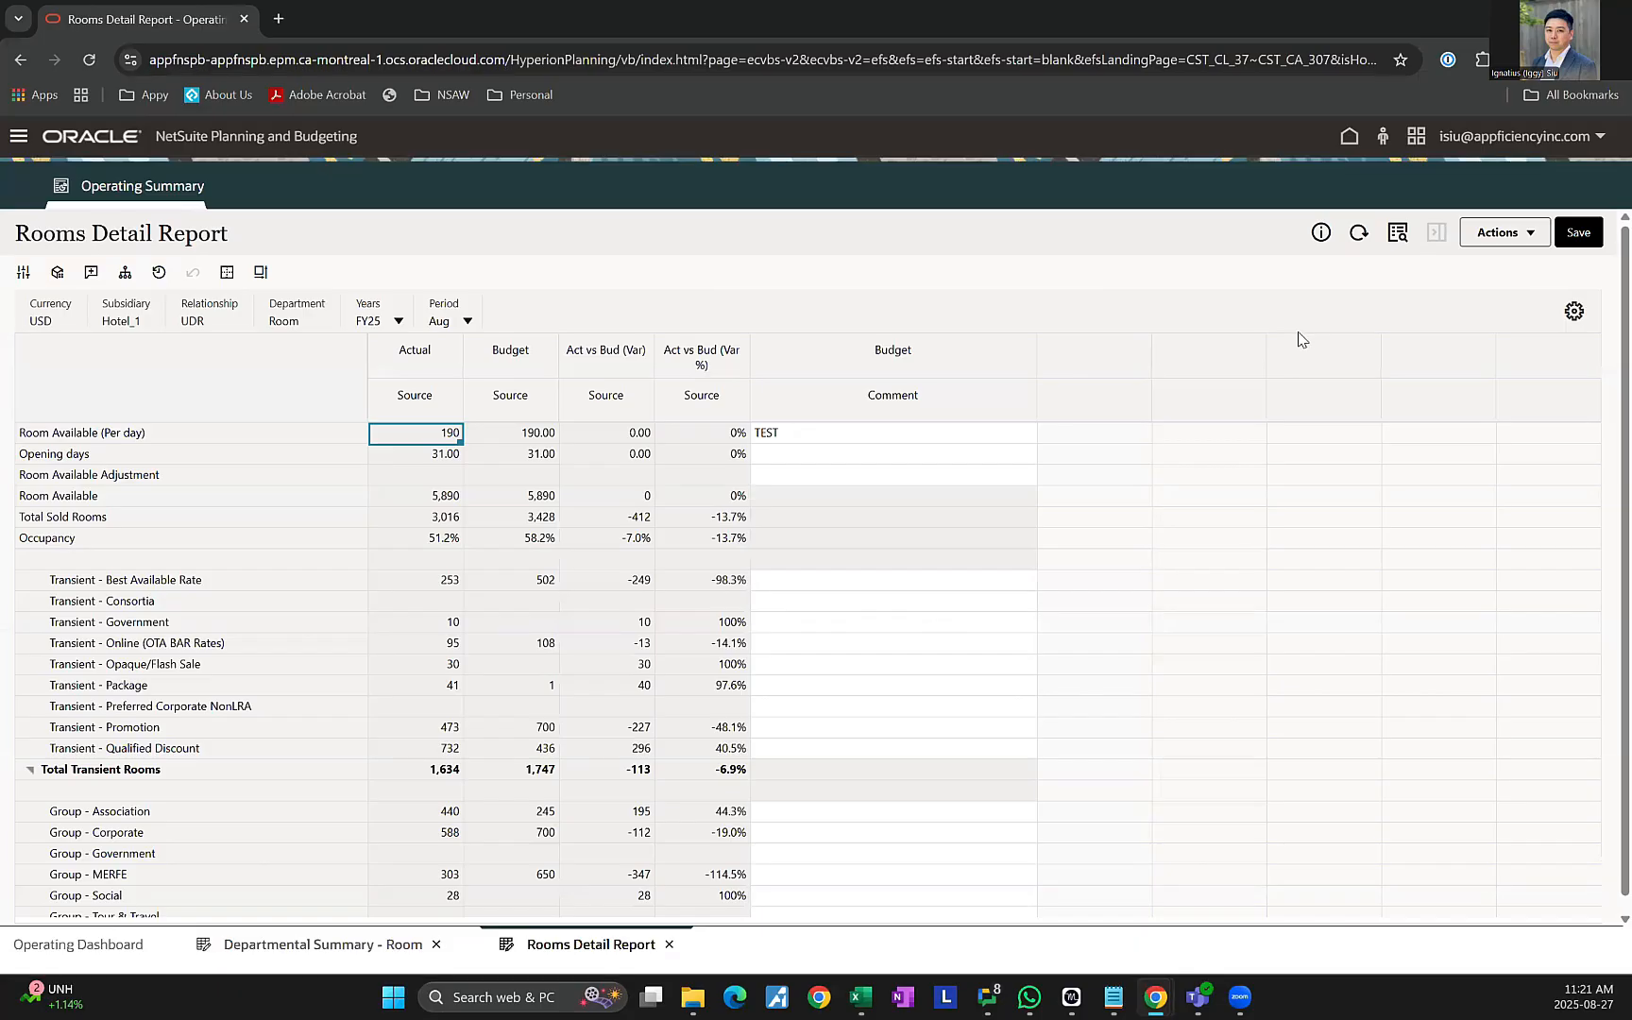
{"action": "left_click", "coordinate": [669, 945]}
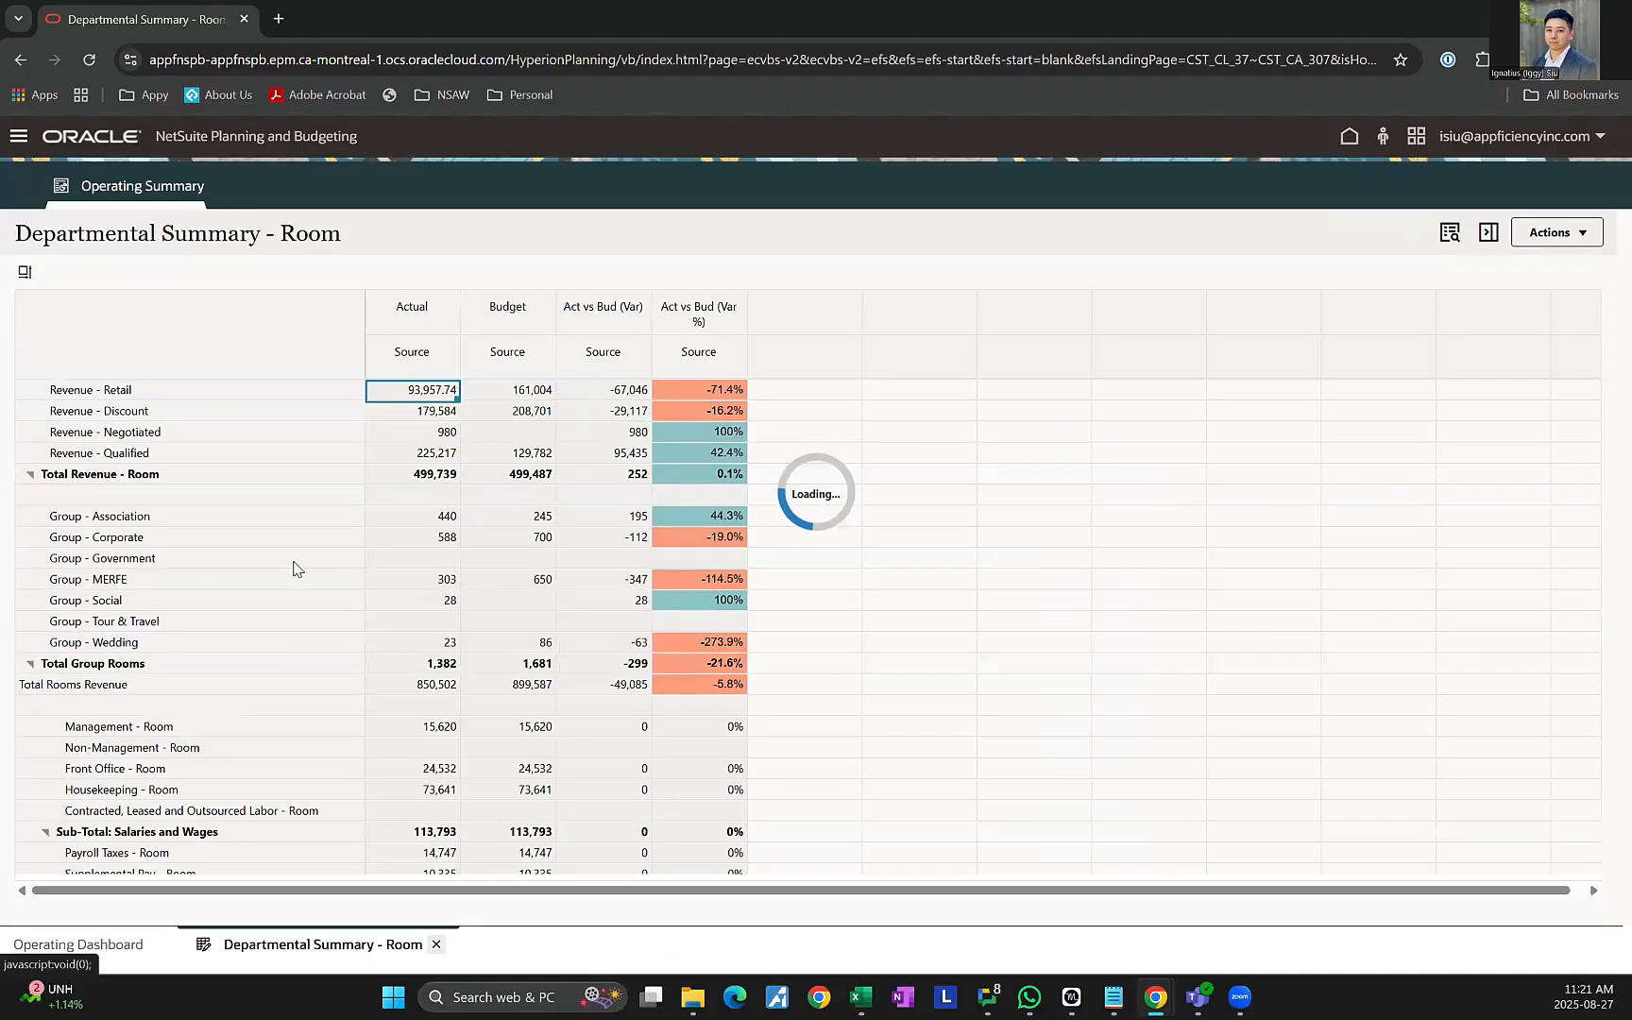
{"action": "left_click", "coordinate": [435, 944]}
{"action": "left_click", "coordinate": [1351, 140]}
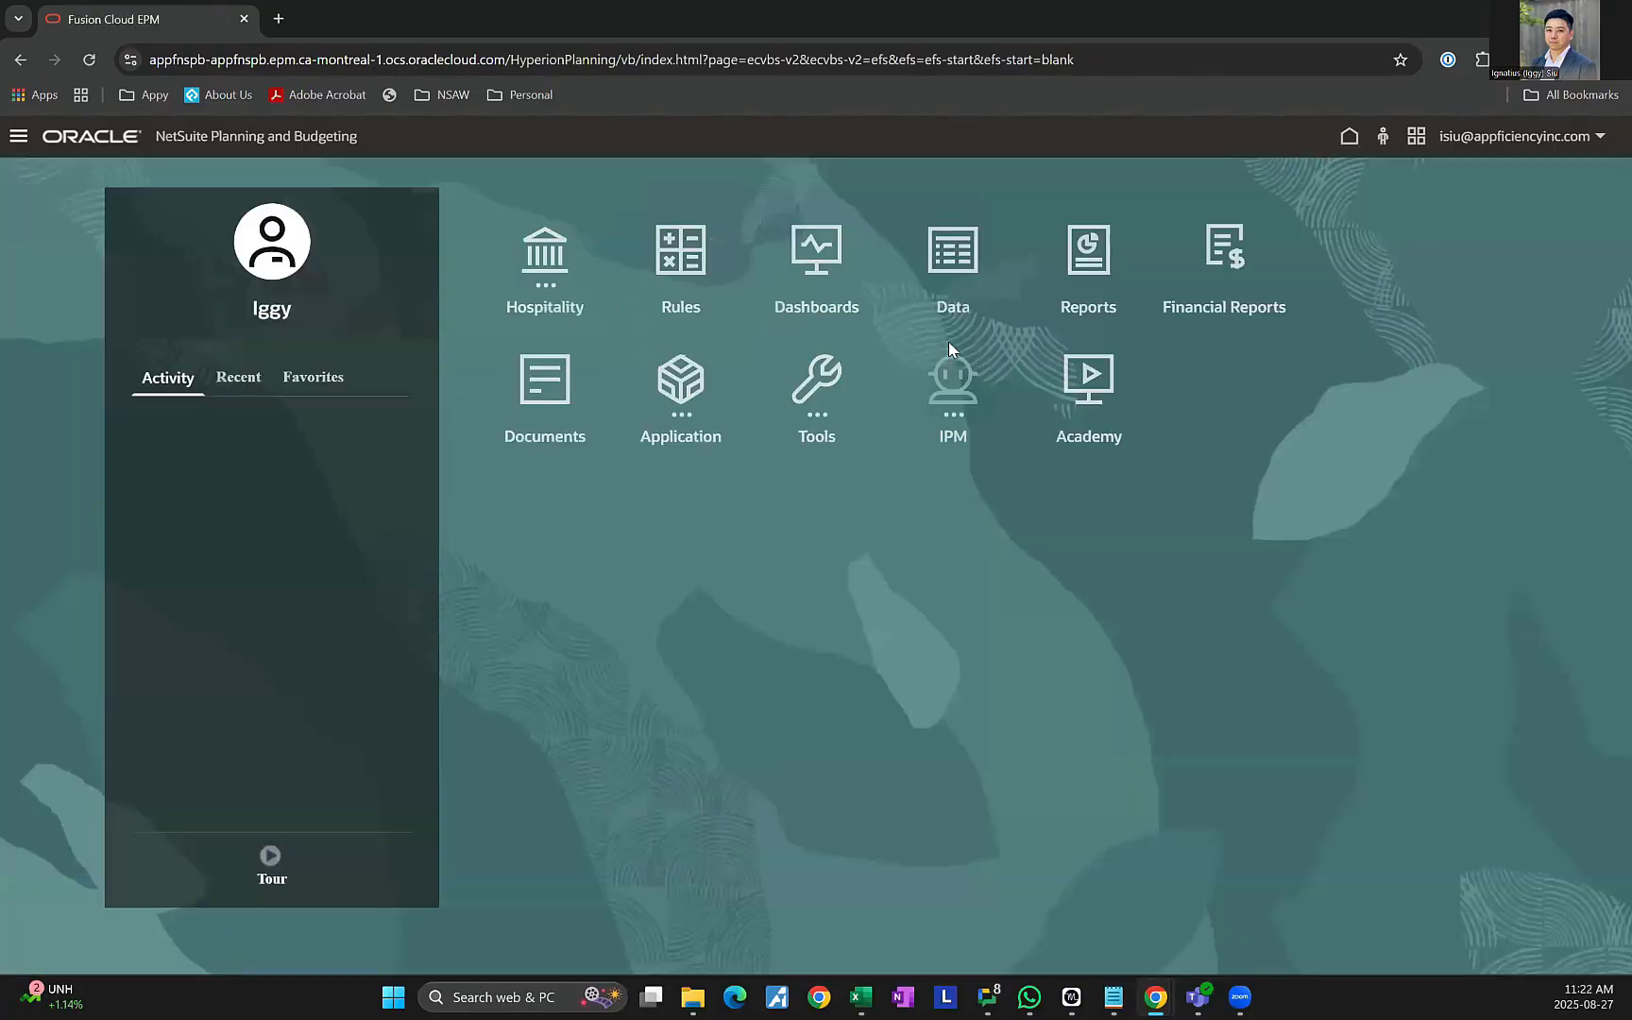
Open the Budget - Rooms data form from the Library's Budget, Departmental Reports, Rooms folder.
{"action": "left_click", "coordinate": [952, 260]}
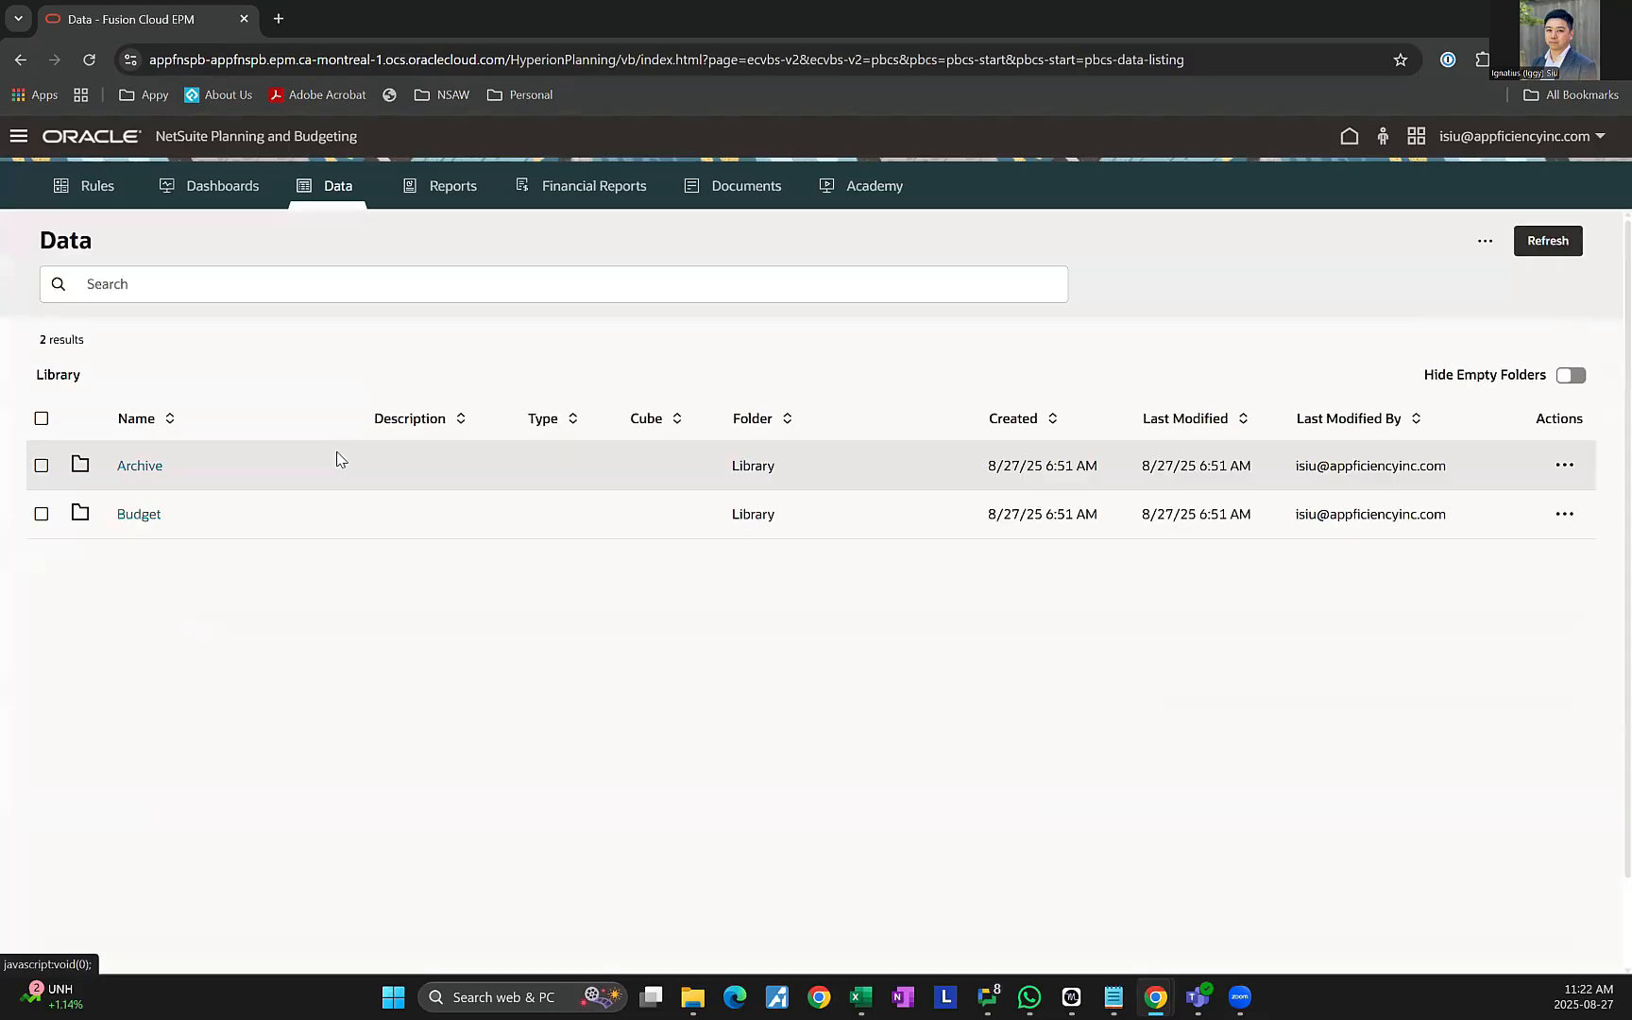
{"action": "left_click", "coordinate": [145, 548]}
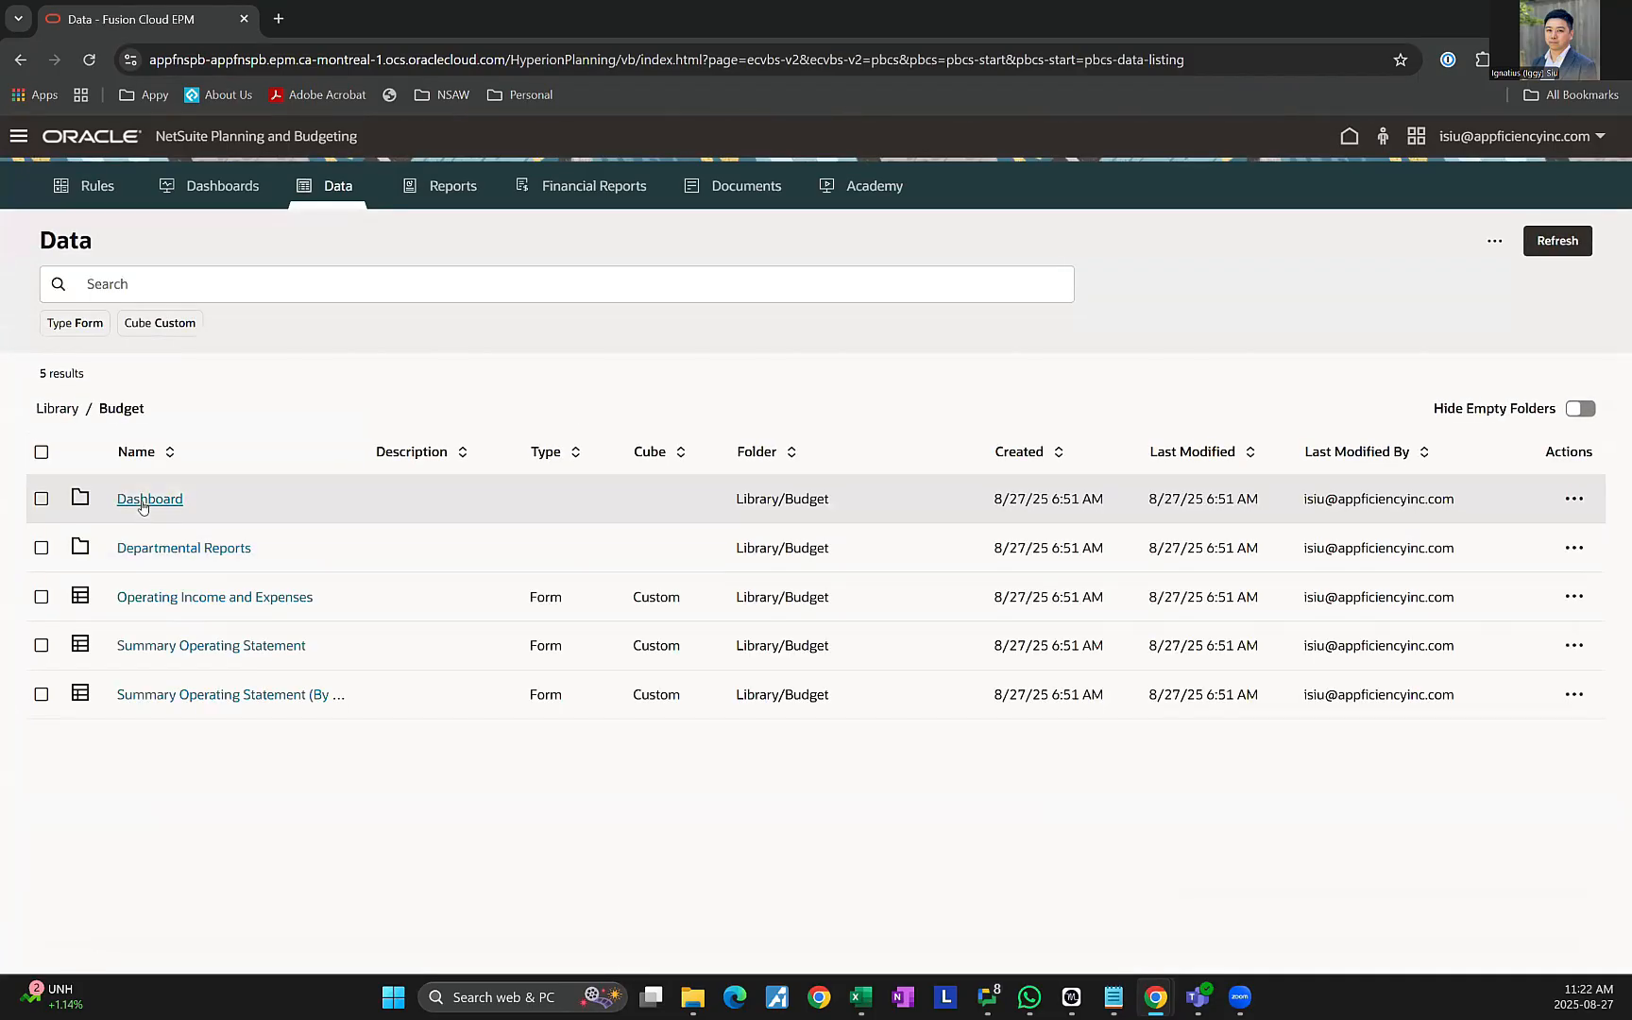
{"action": "left_click", "coordinate": [174, 548]}
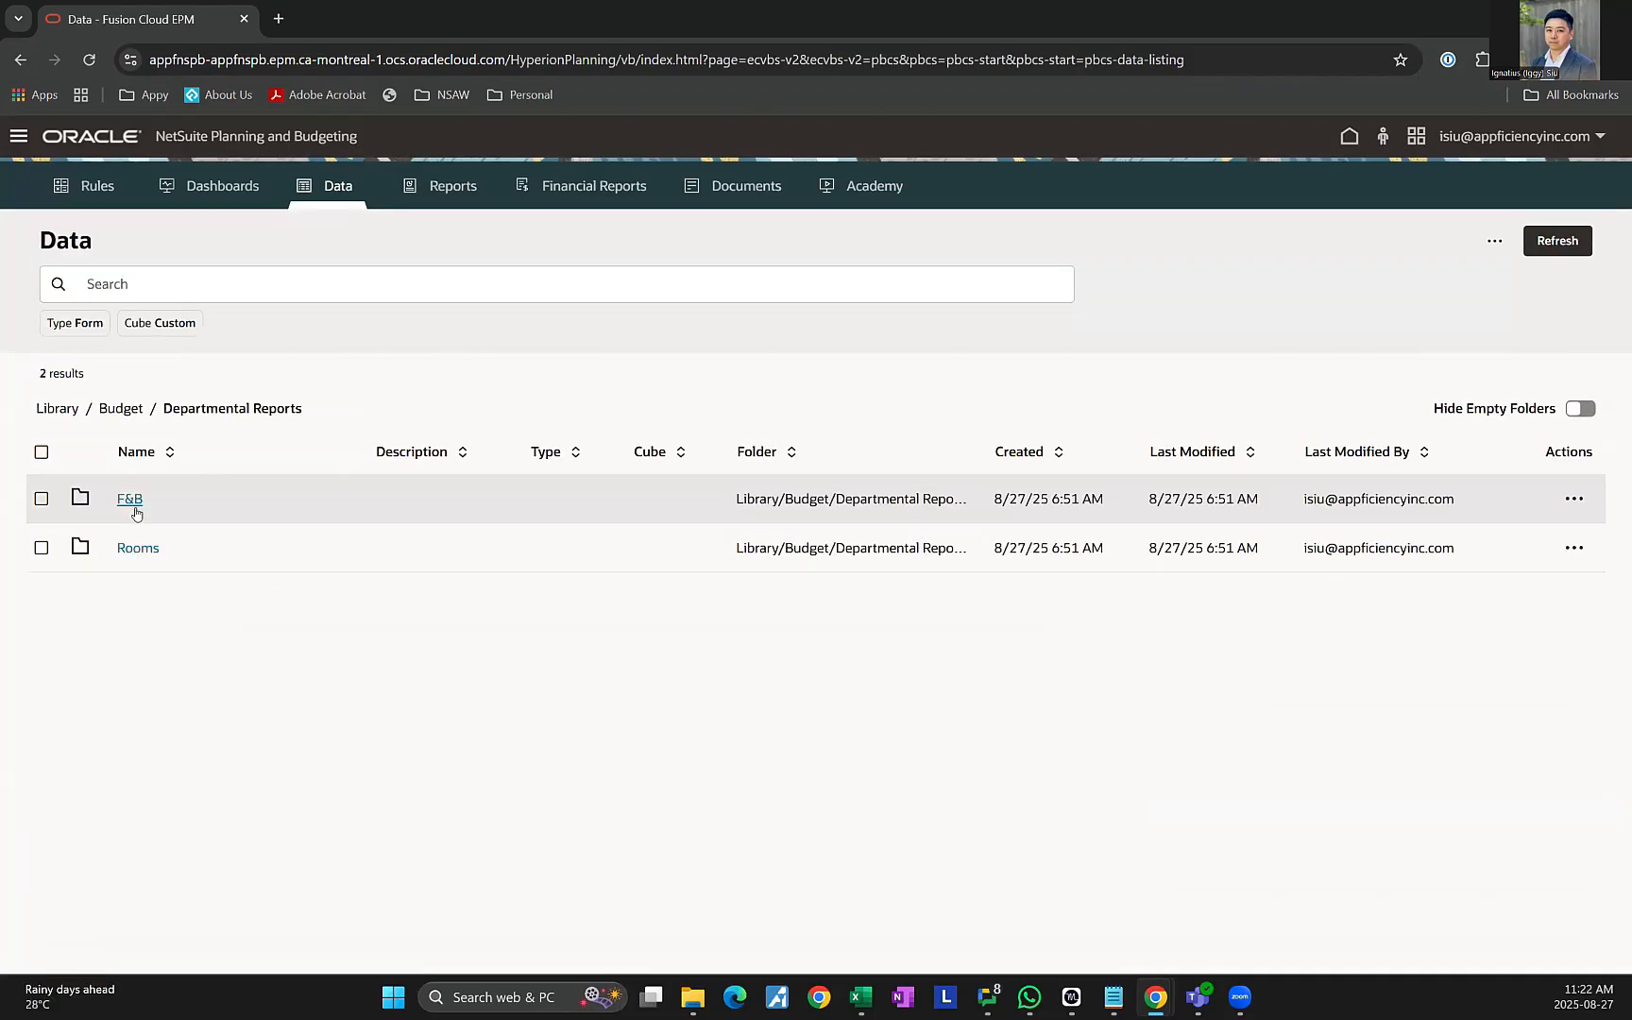
{"action": "left_click", "coordinate": [136, 557]}
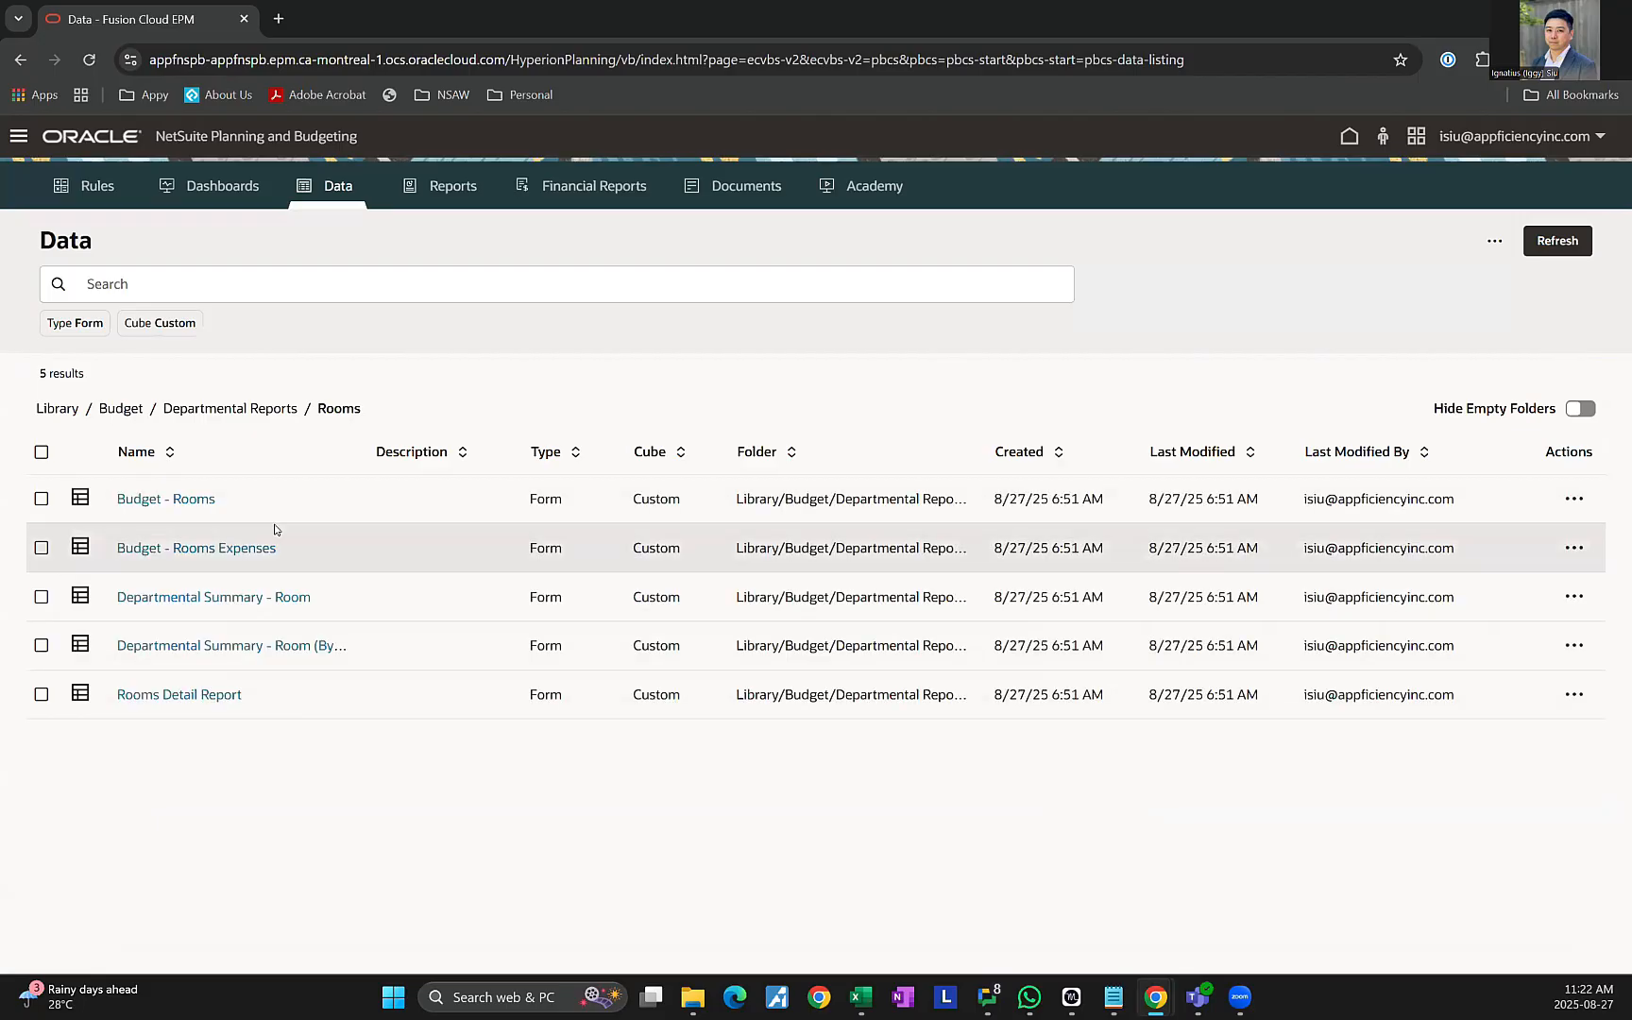
{"action": "left_click", "coordinate": [264, 497]}
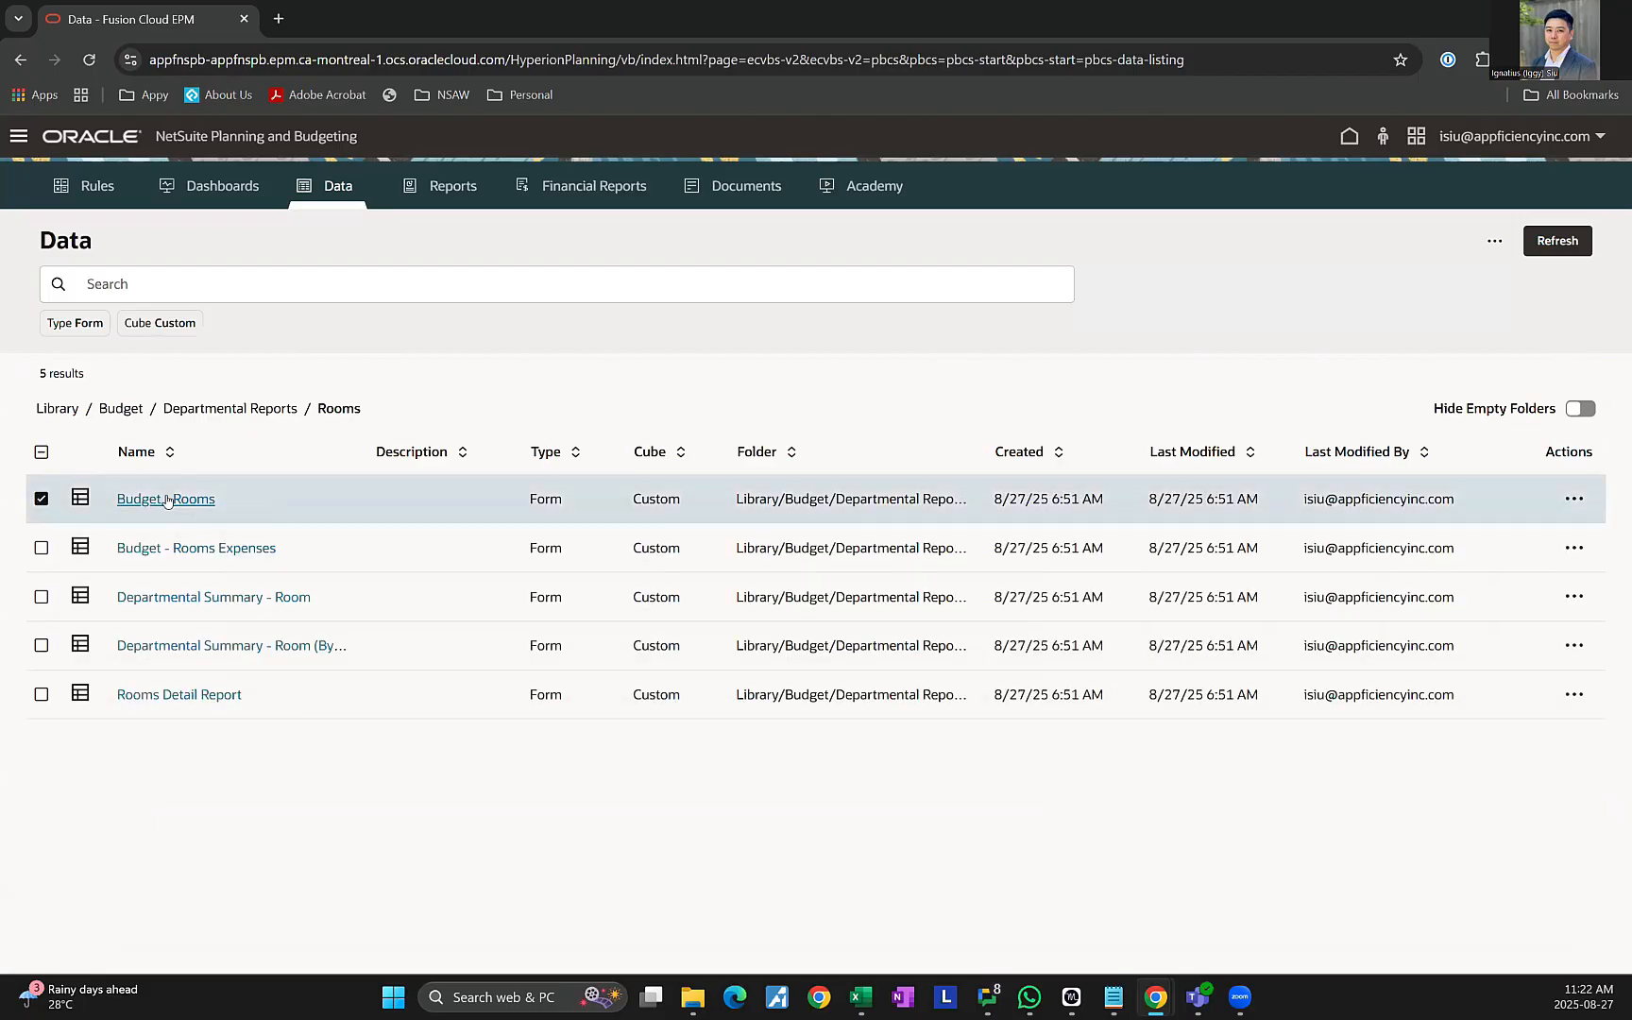
{"action": "left_click", "coordinate": [167, 501]}
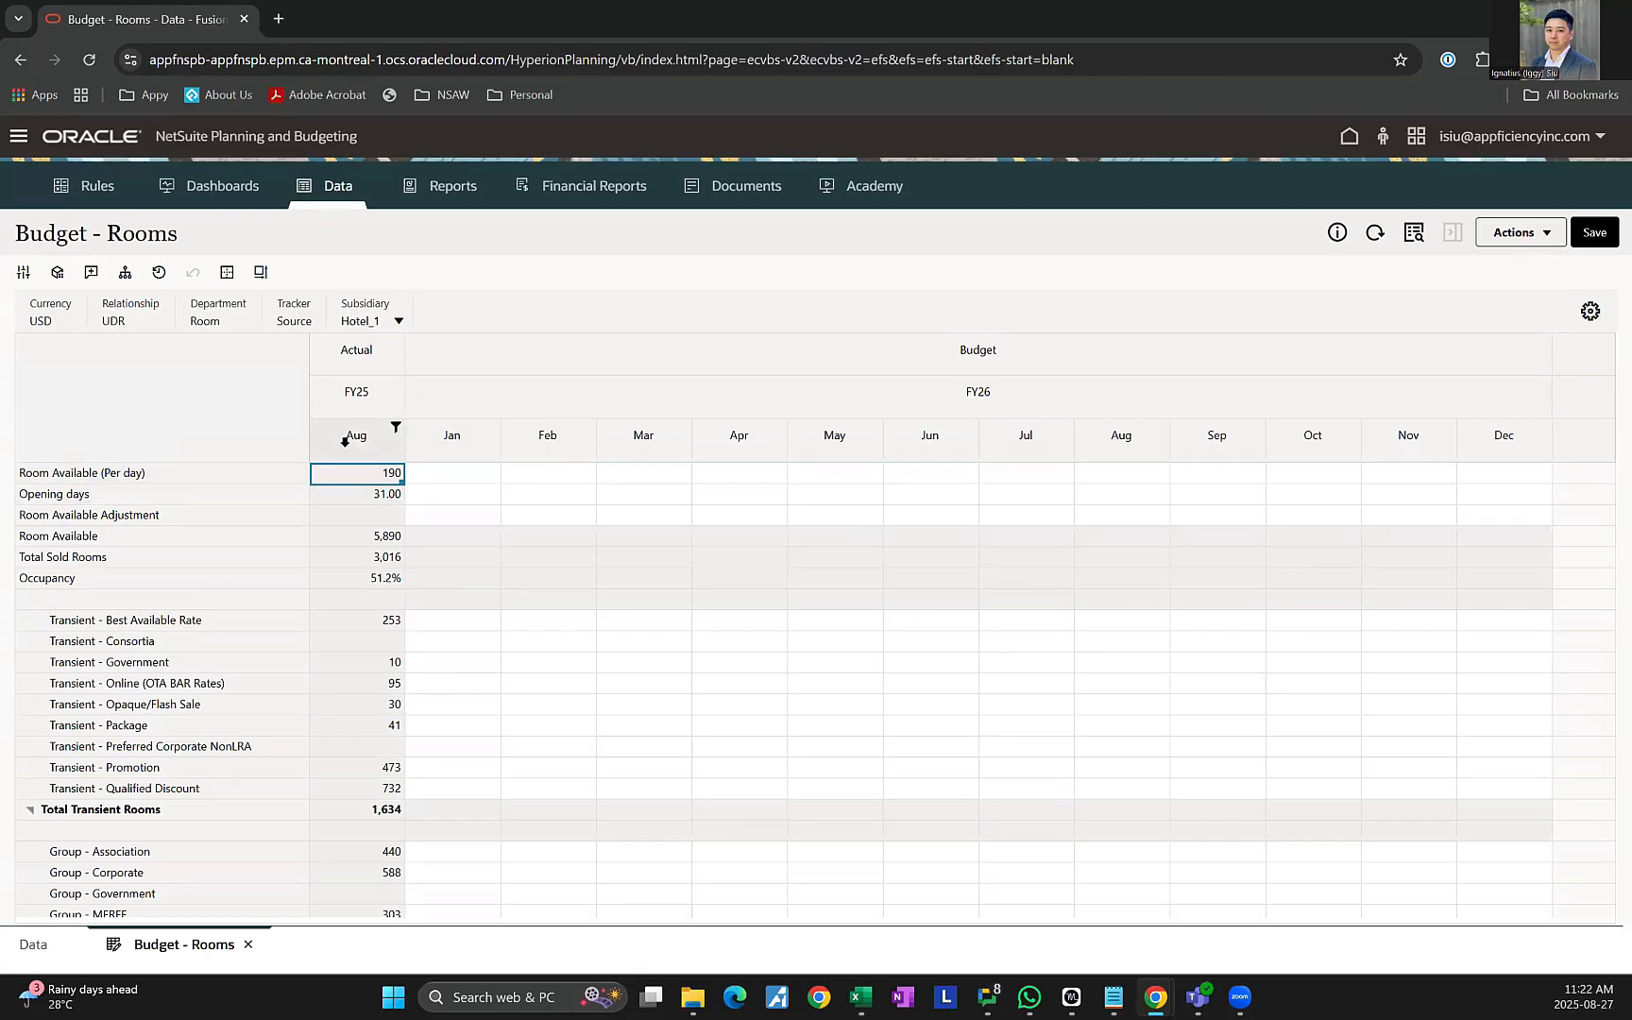
Run the CopyActual rule on the FY25 Aug actual column to populate the FY26 budget, and close the message.
{"action": "right_click", "coordinate": [347, 438]}
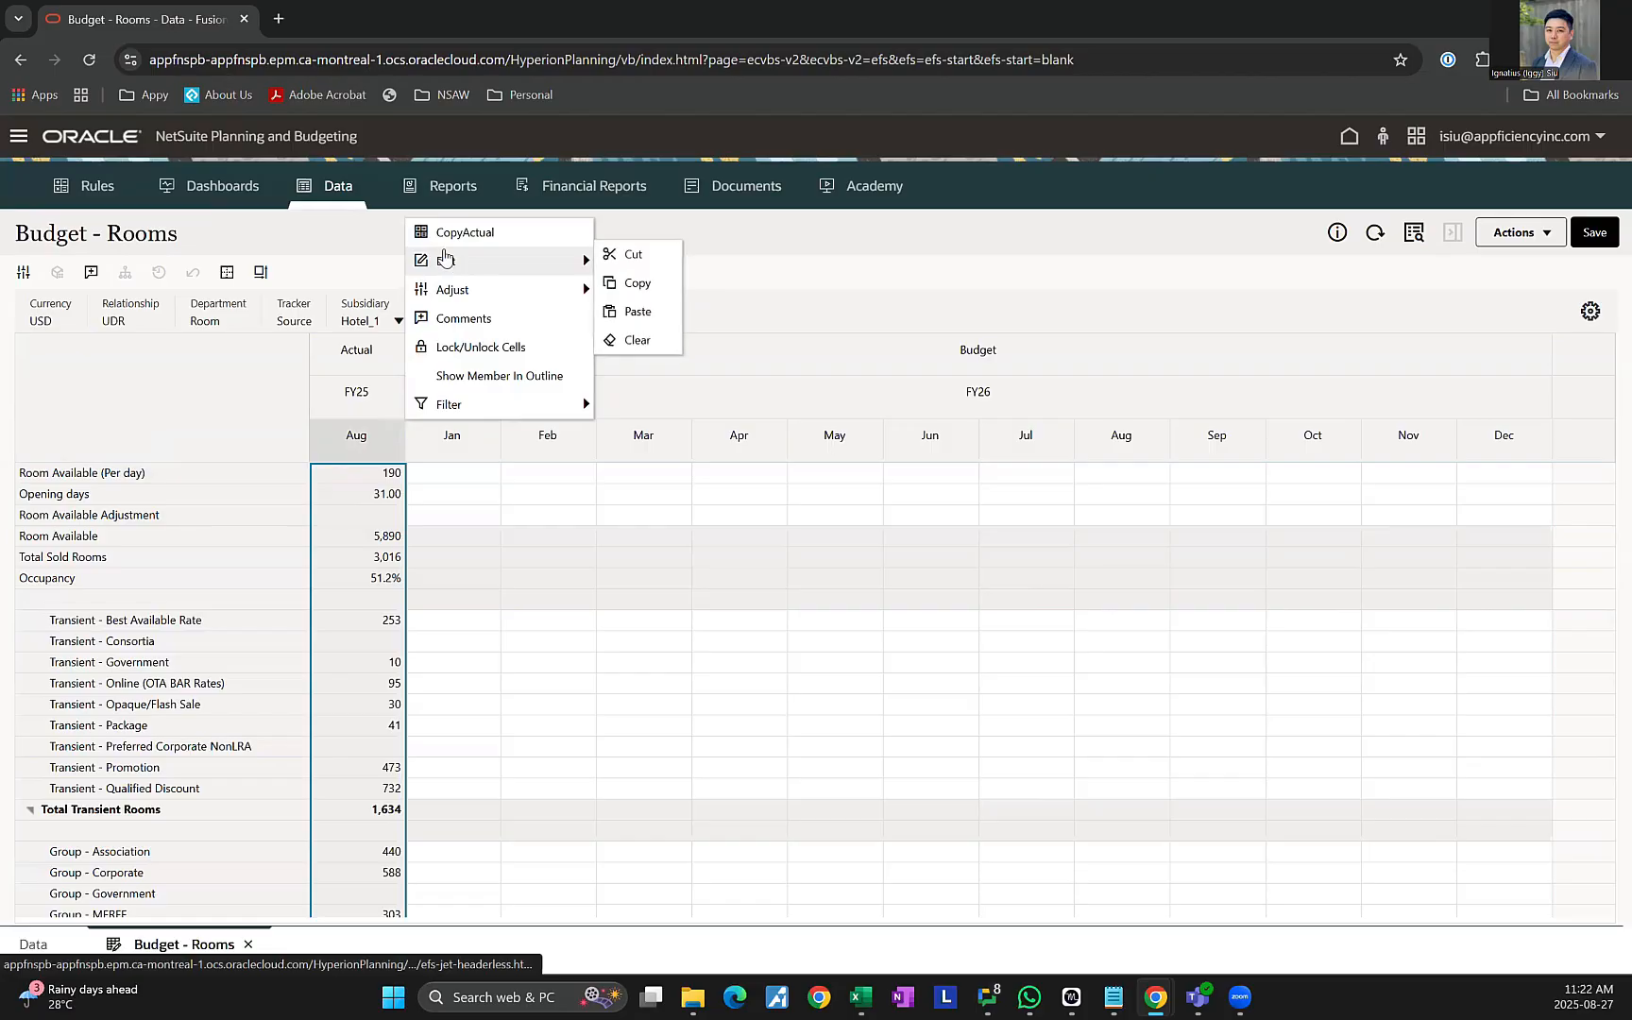
{"action": "left_click", "coordinate": [451, 236]}
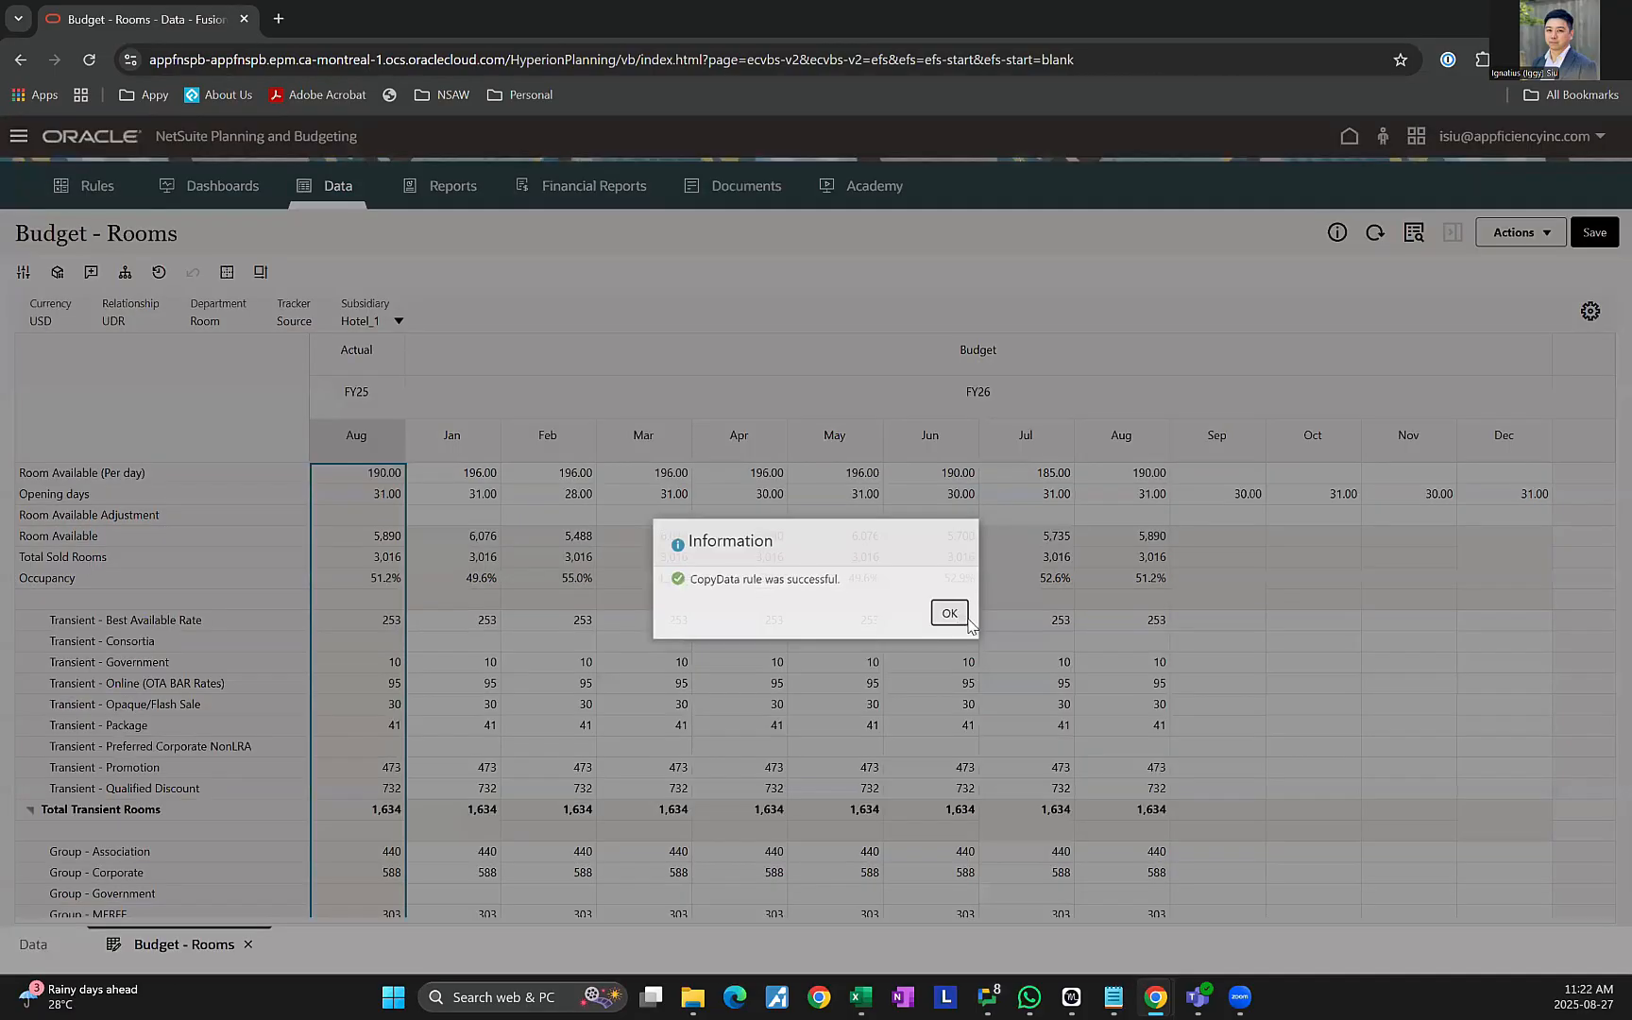
{"action": "left_click", "coordinate": [944, 612]}
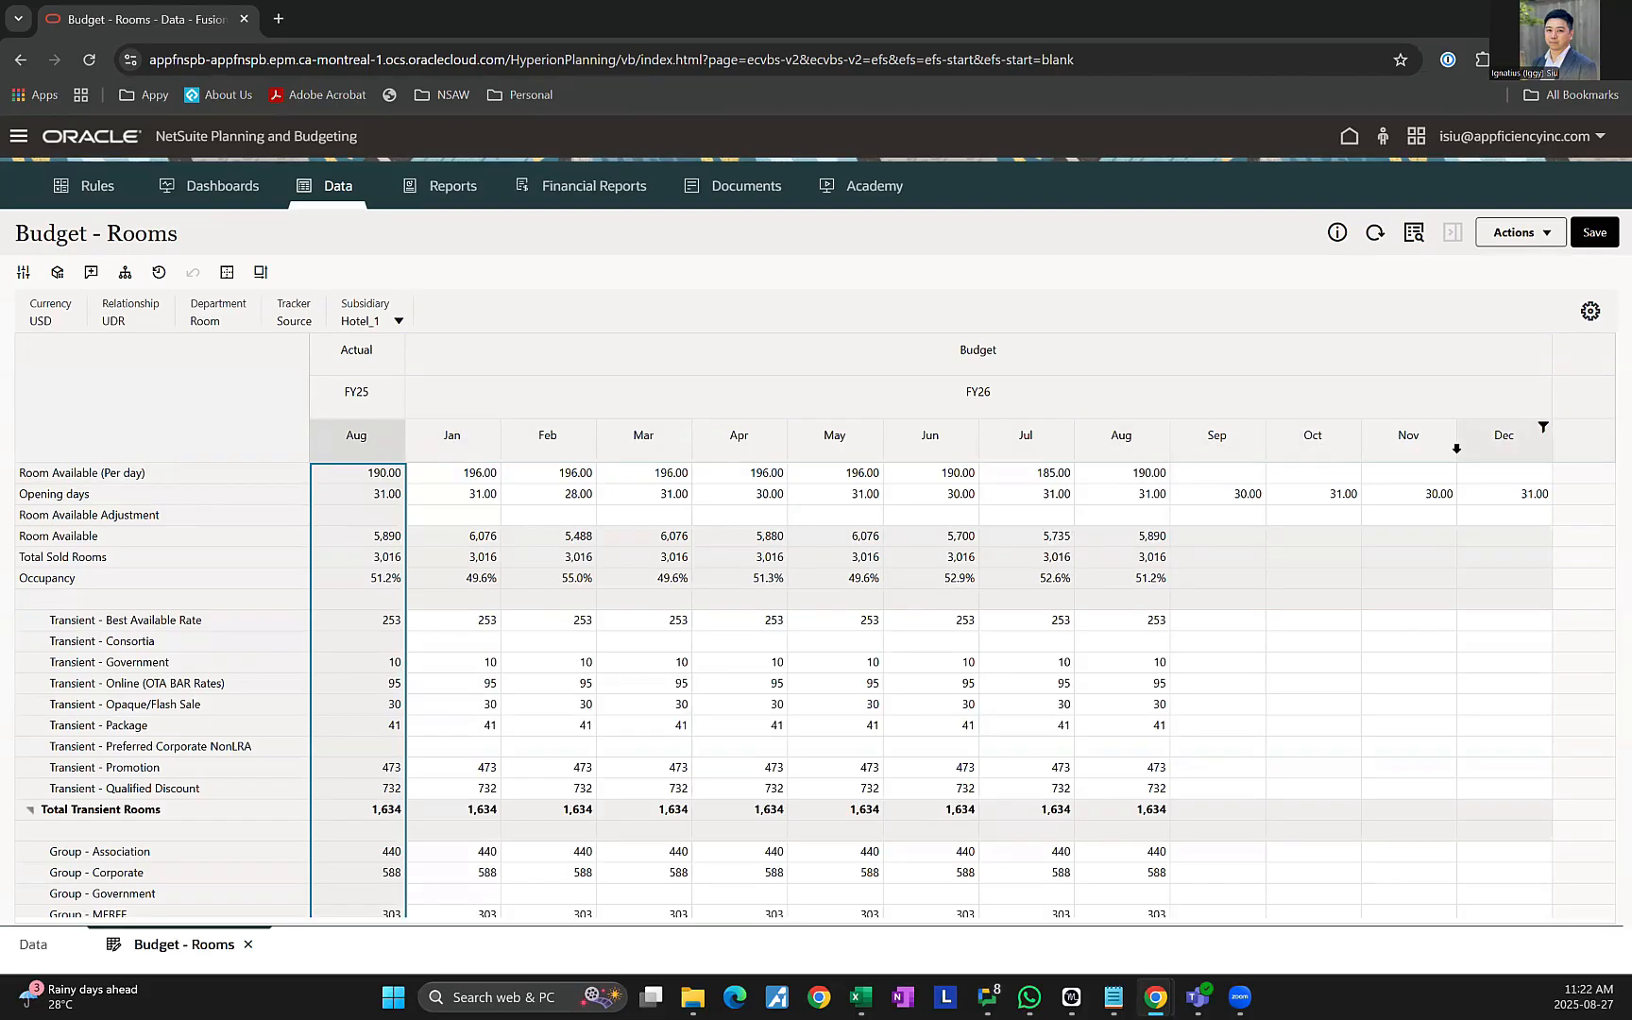
Review the copied FY26 monthly budget for room counts, revenue and rates, and check the available subsidiary choices.
{"action": "scroll", "coordinate": [676, 562], "scroll_direction": "down", "scroll_amount": 10}
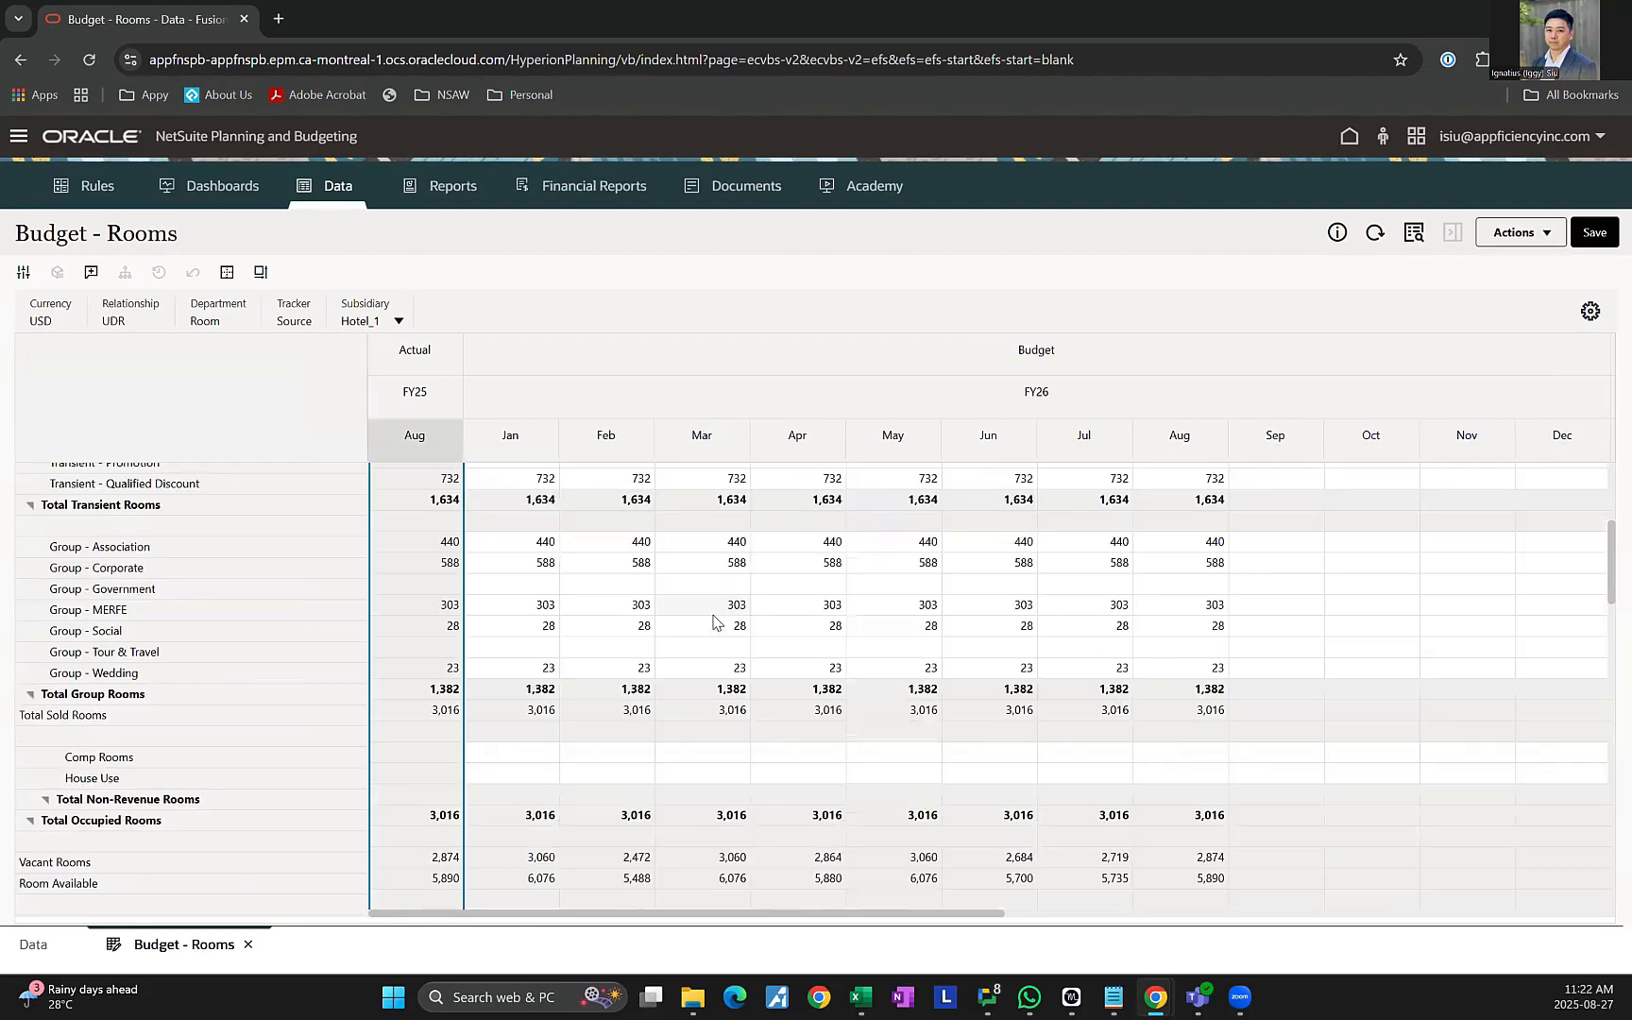
{"action": "scroll", "coordinate": [420, 620], "scroll_direction": "down", "scroll_amount": 5}
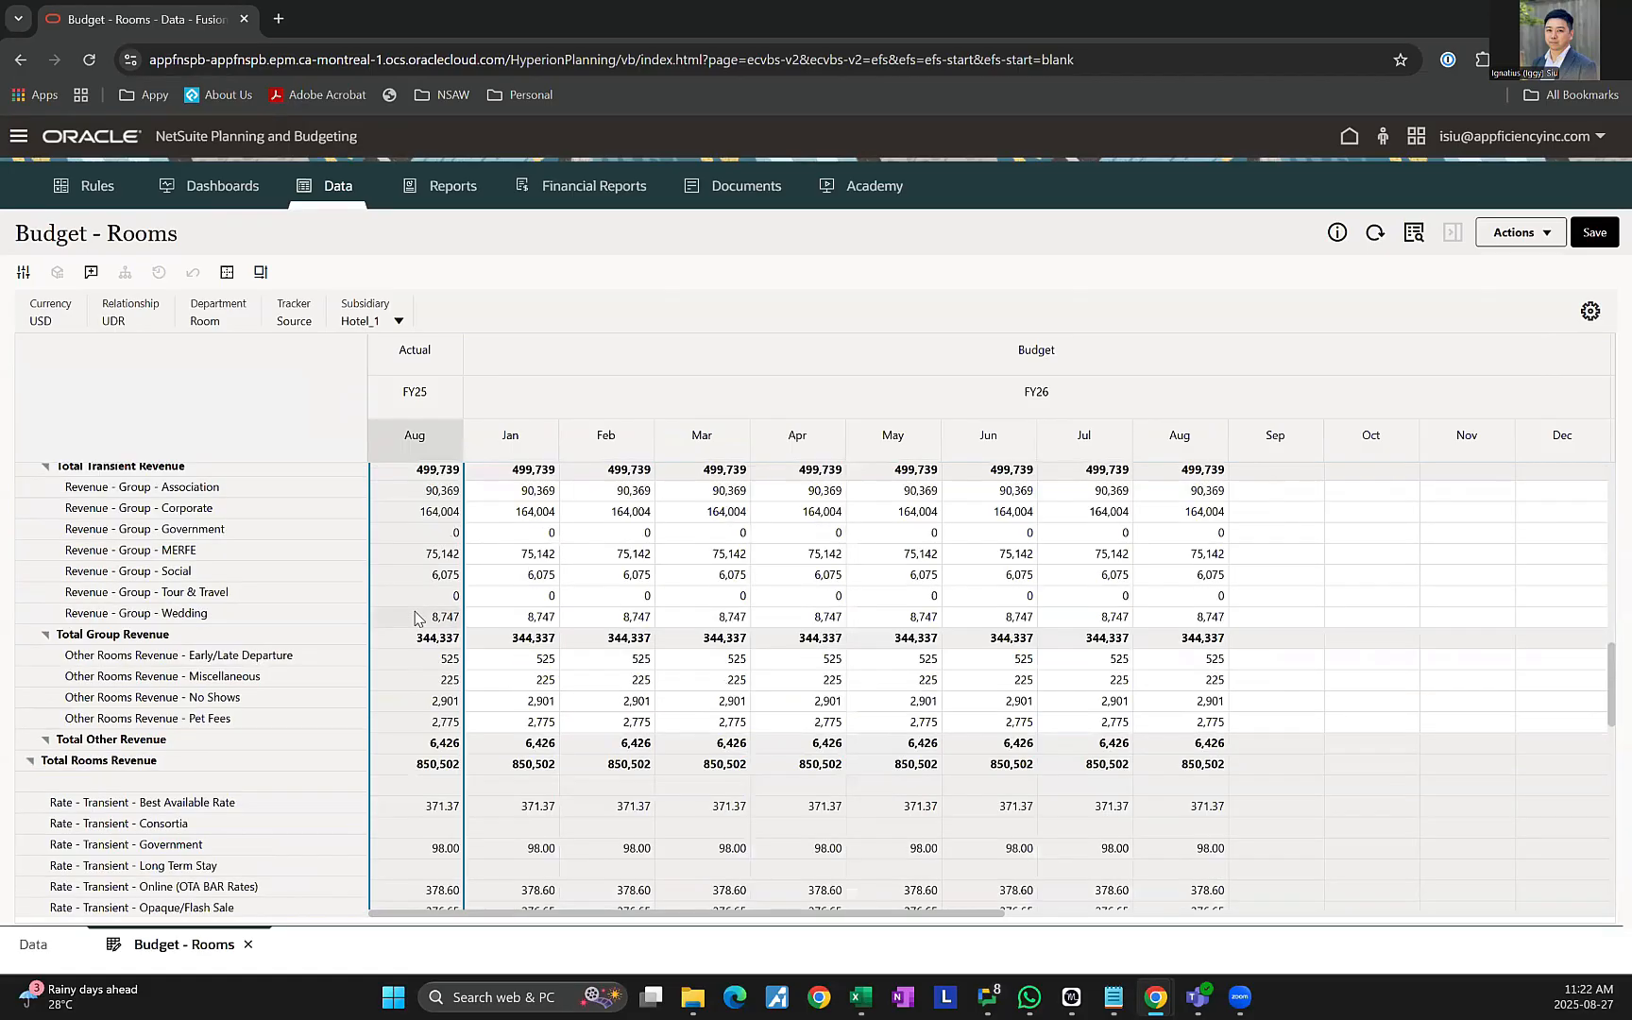
{"action": "scroll", "coordinate": [728, 642], "scroll_direction": "up", "scroll_amount": 15}
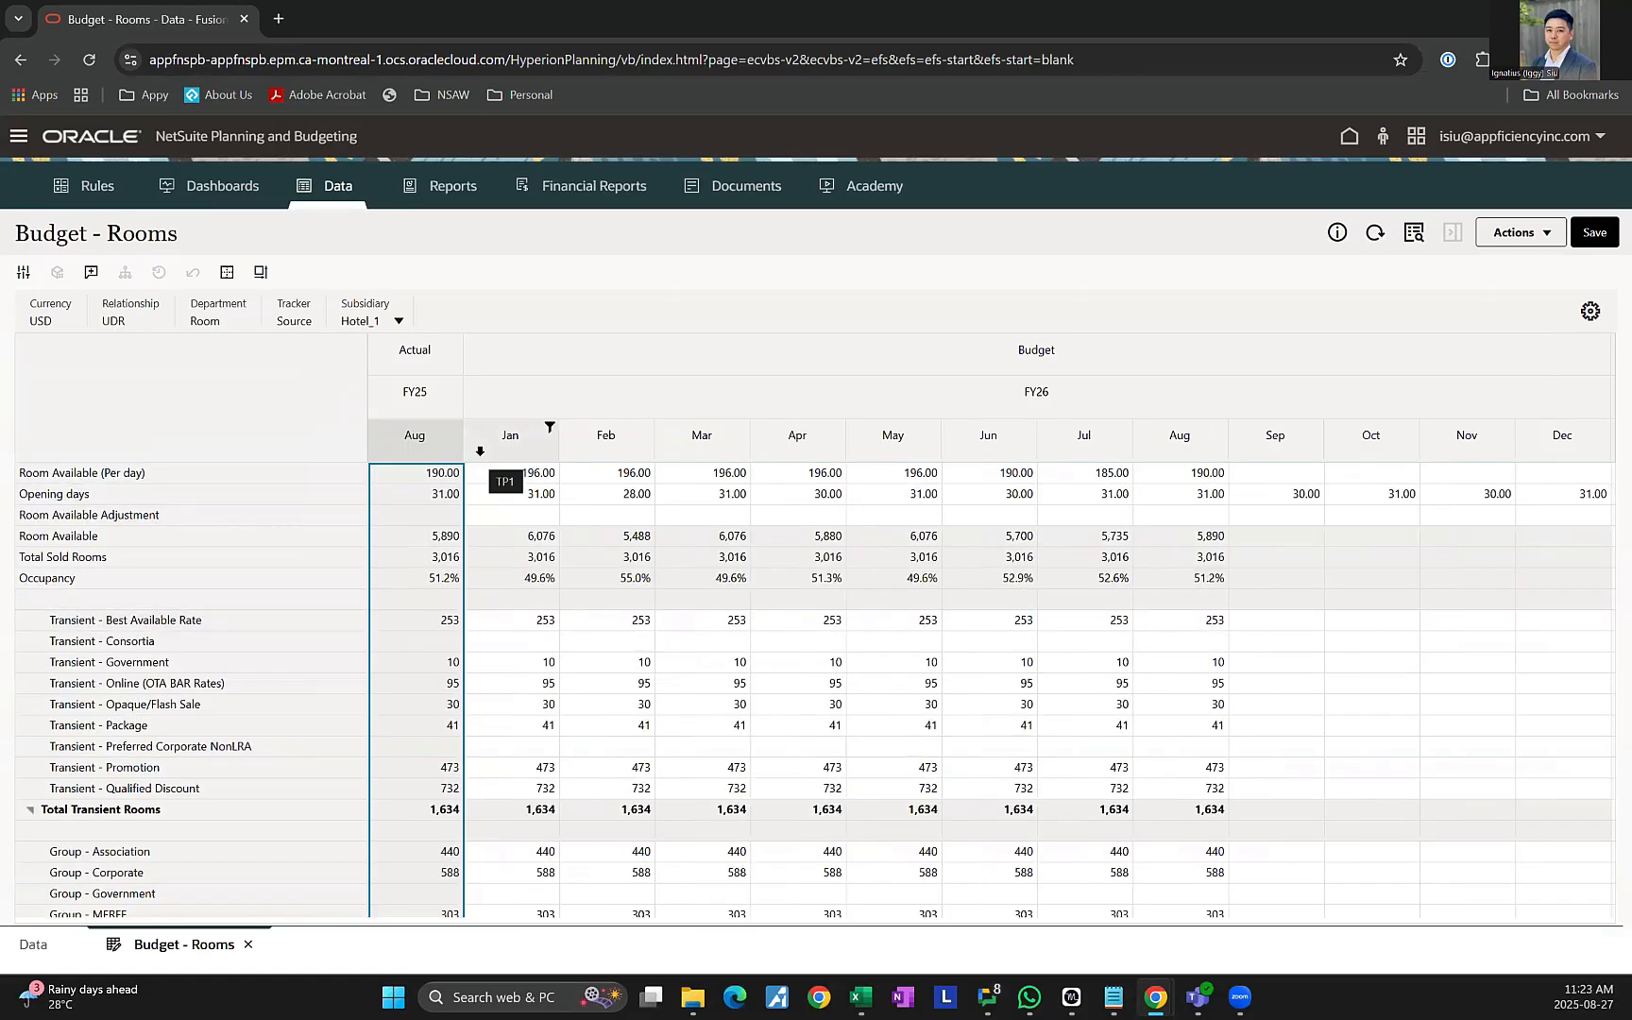
{"action": "left_click", "coordinate": [364, 316]}
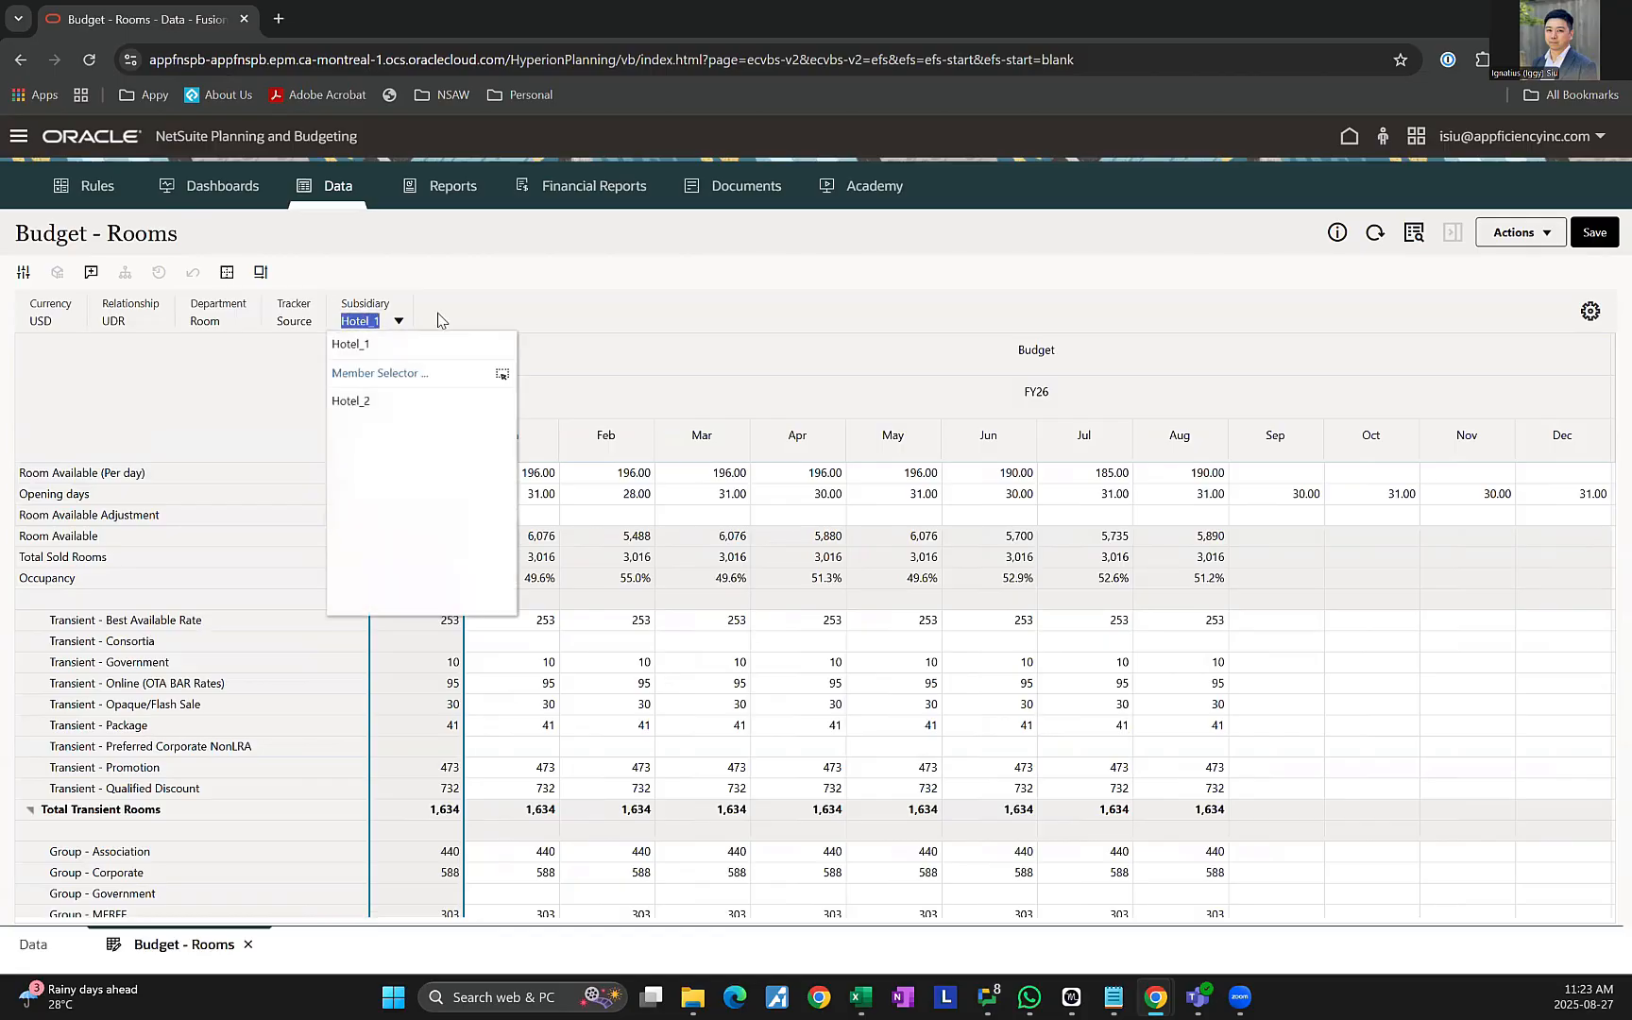
{"action": "left_click", "coordinate": [476, 320]}
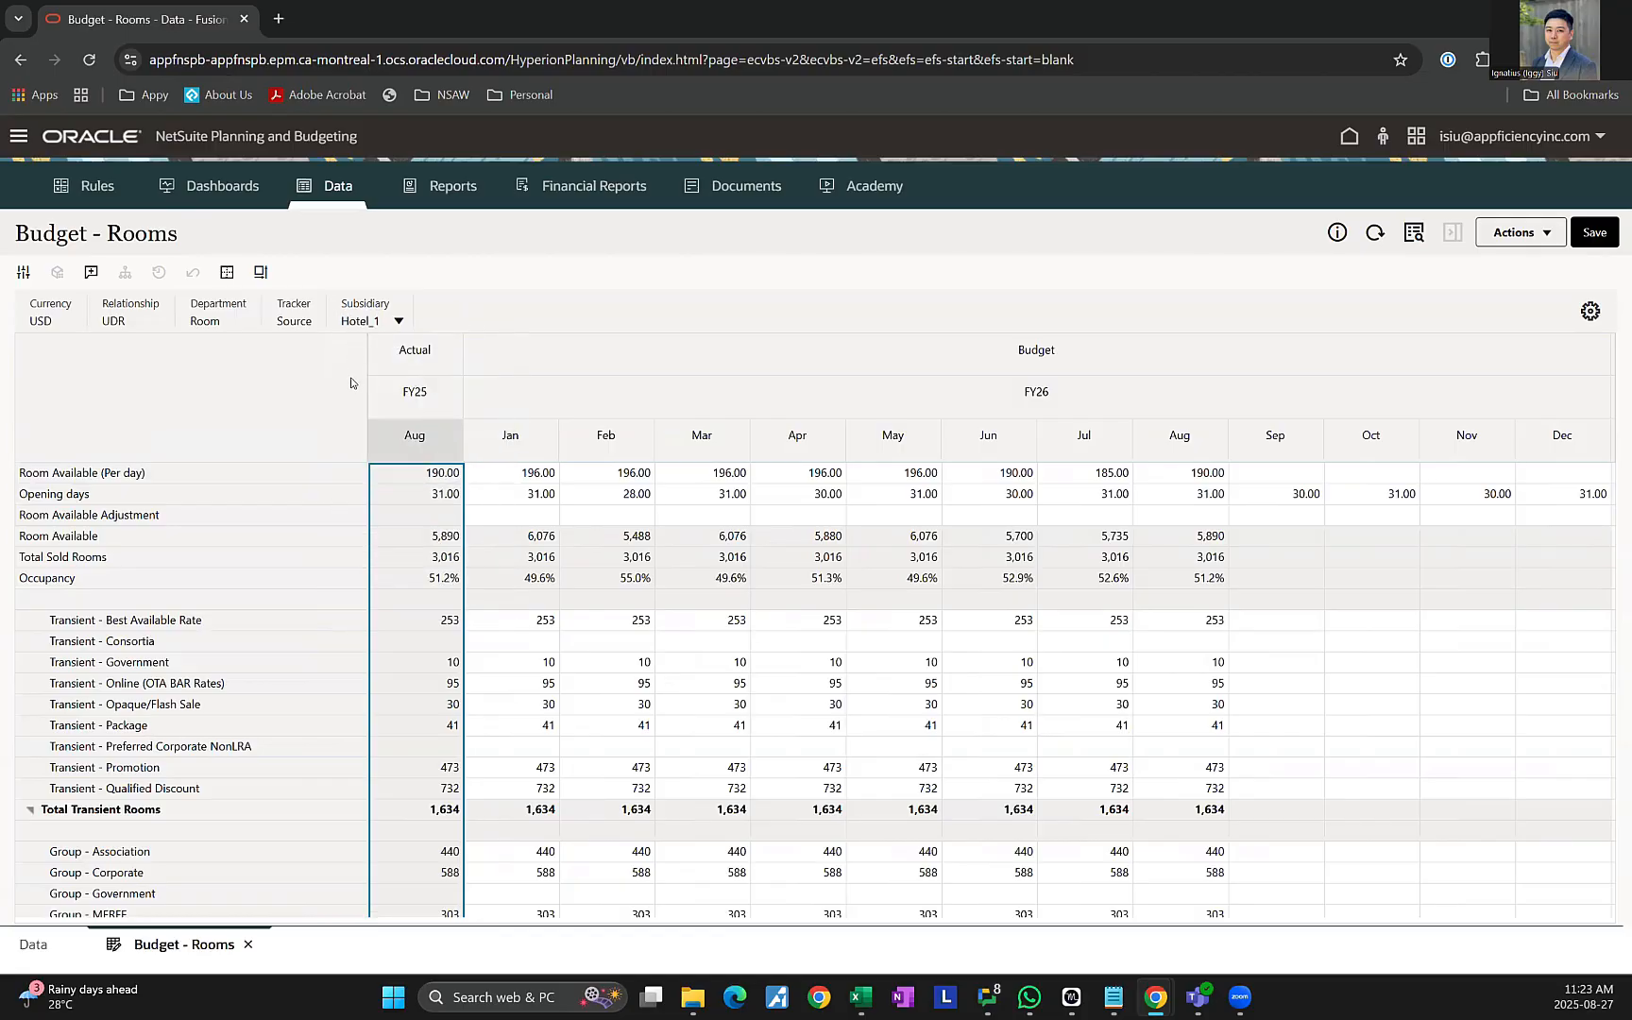
{"action": "left_click", "coordinate": [359, 319]}
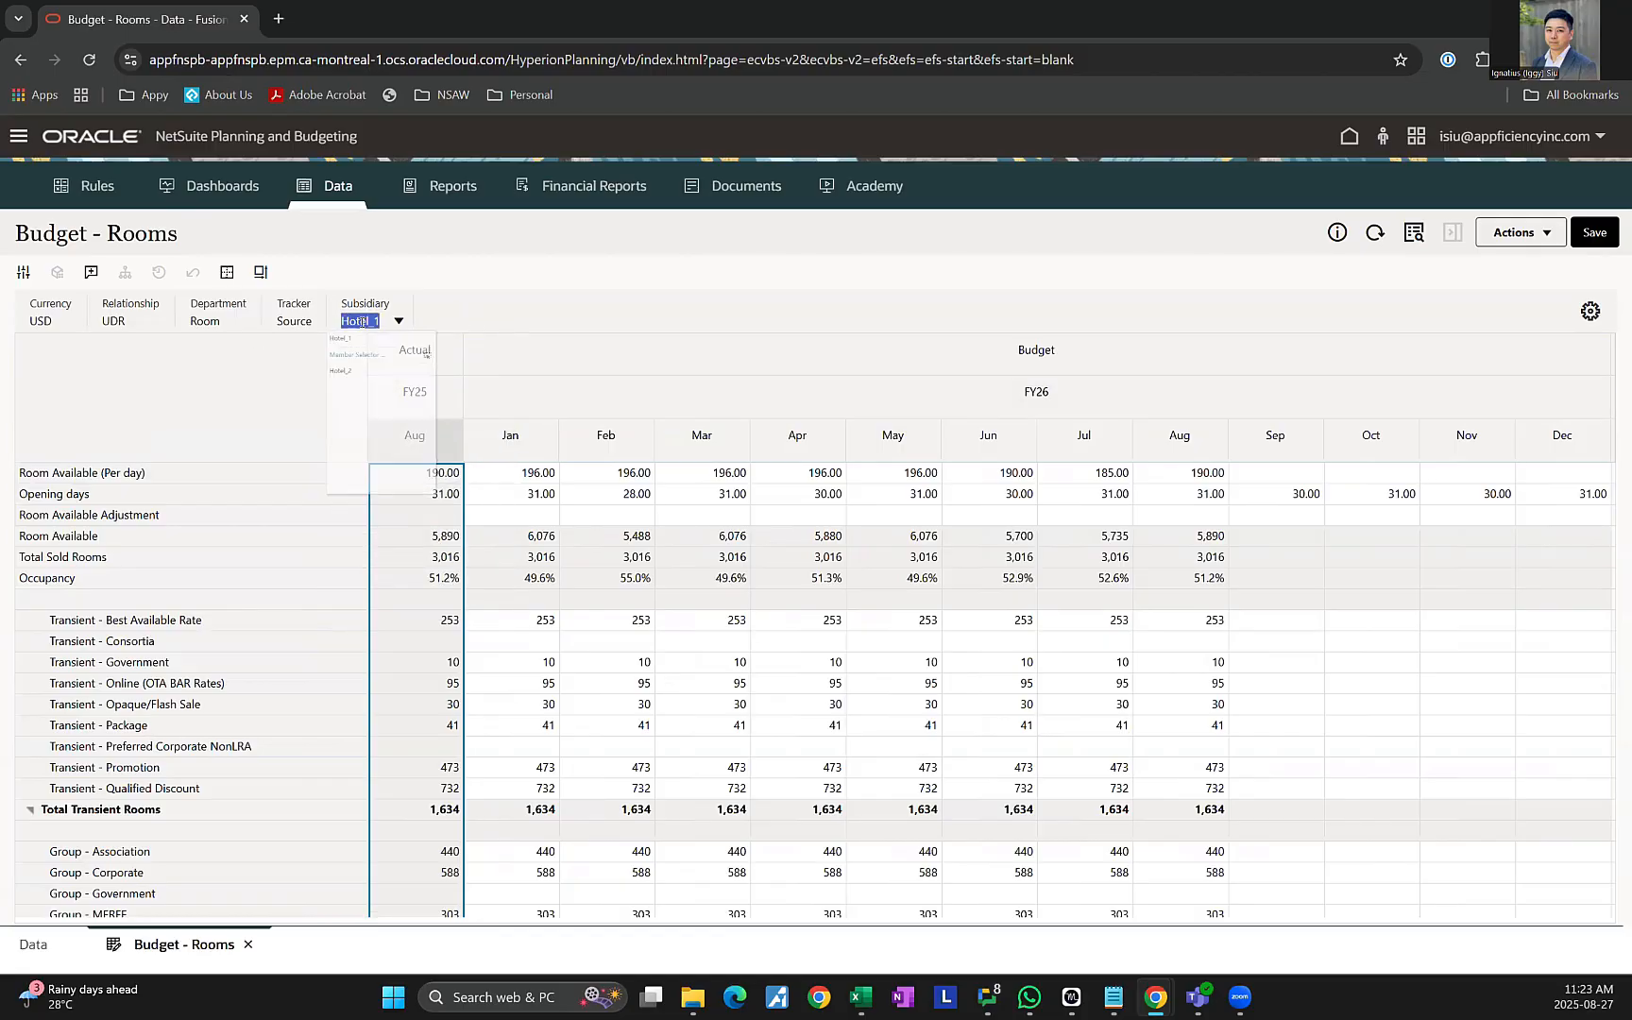
{"action": "left_click", "coordinate": [462, 321]}
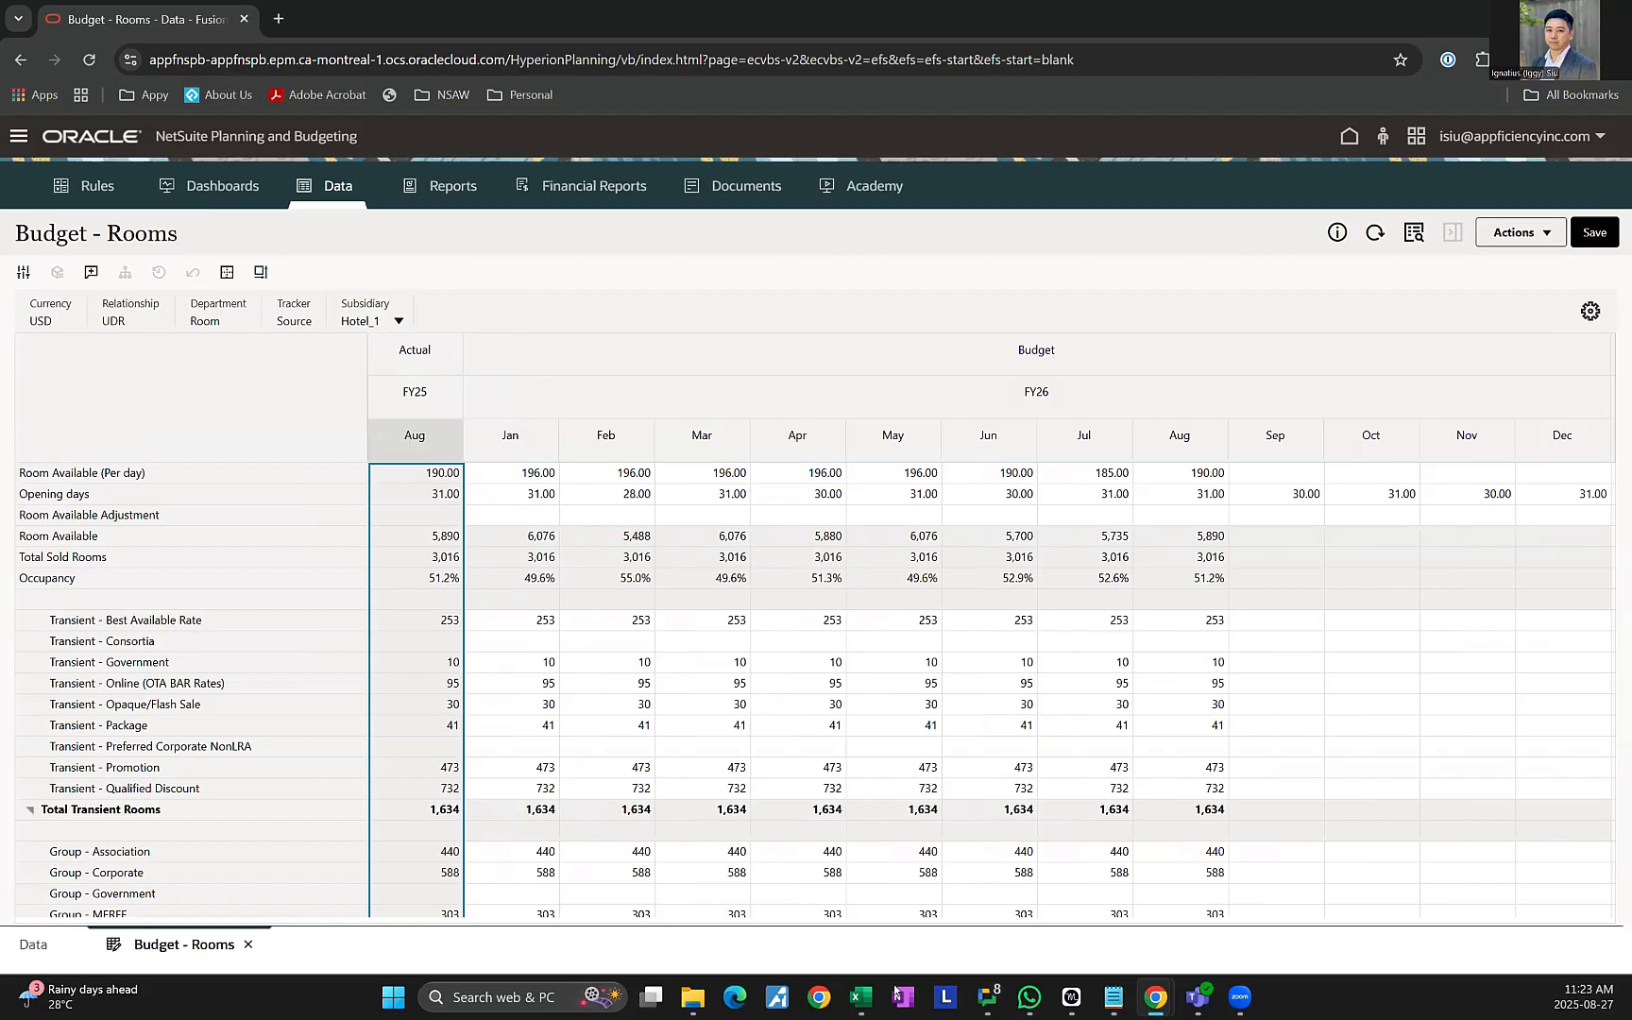
Switch to the Excel workbook and open the Budget - Rooms form from Smart View on a new sheet.
{"action": "left_click", "coordinate": [858, 997]}
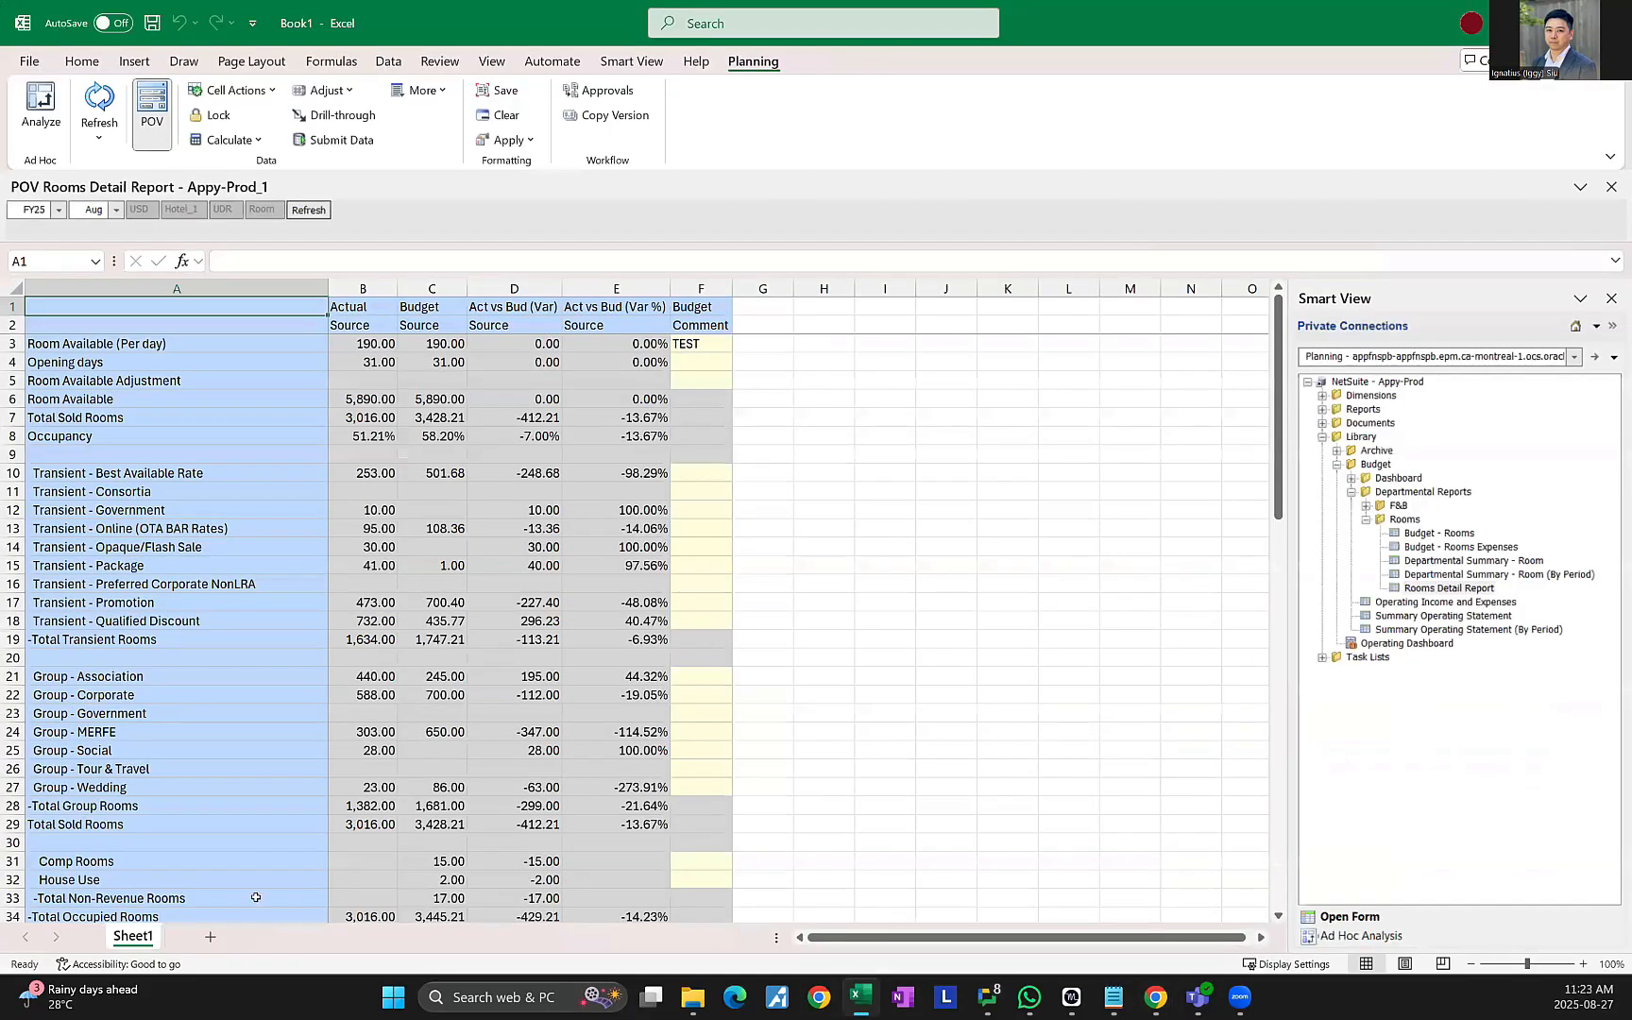
{"action": "left_click", "coordinate": [211, 935]}
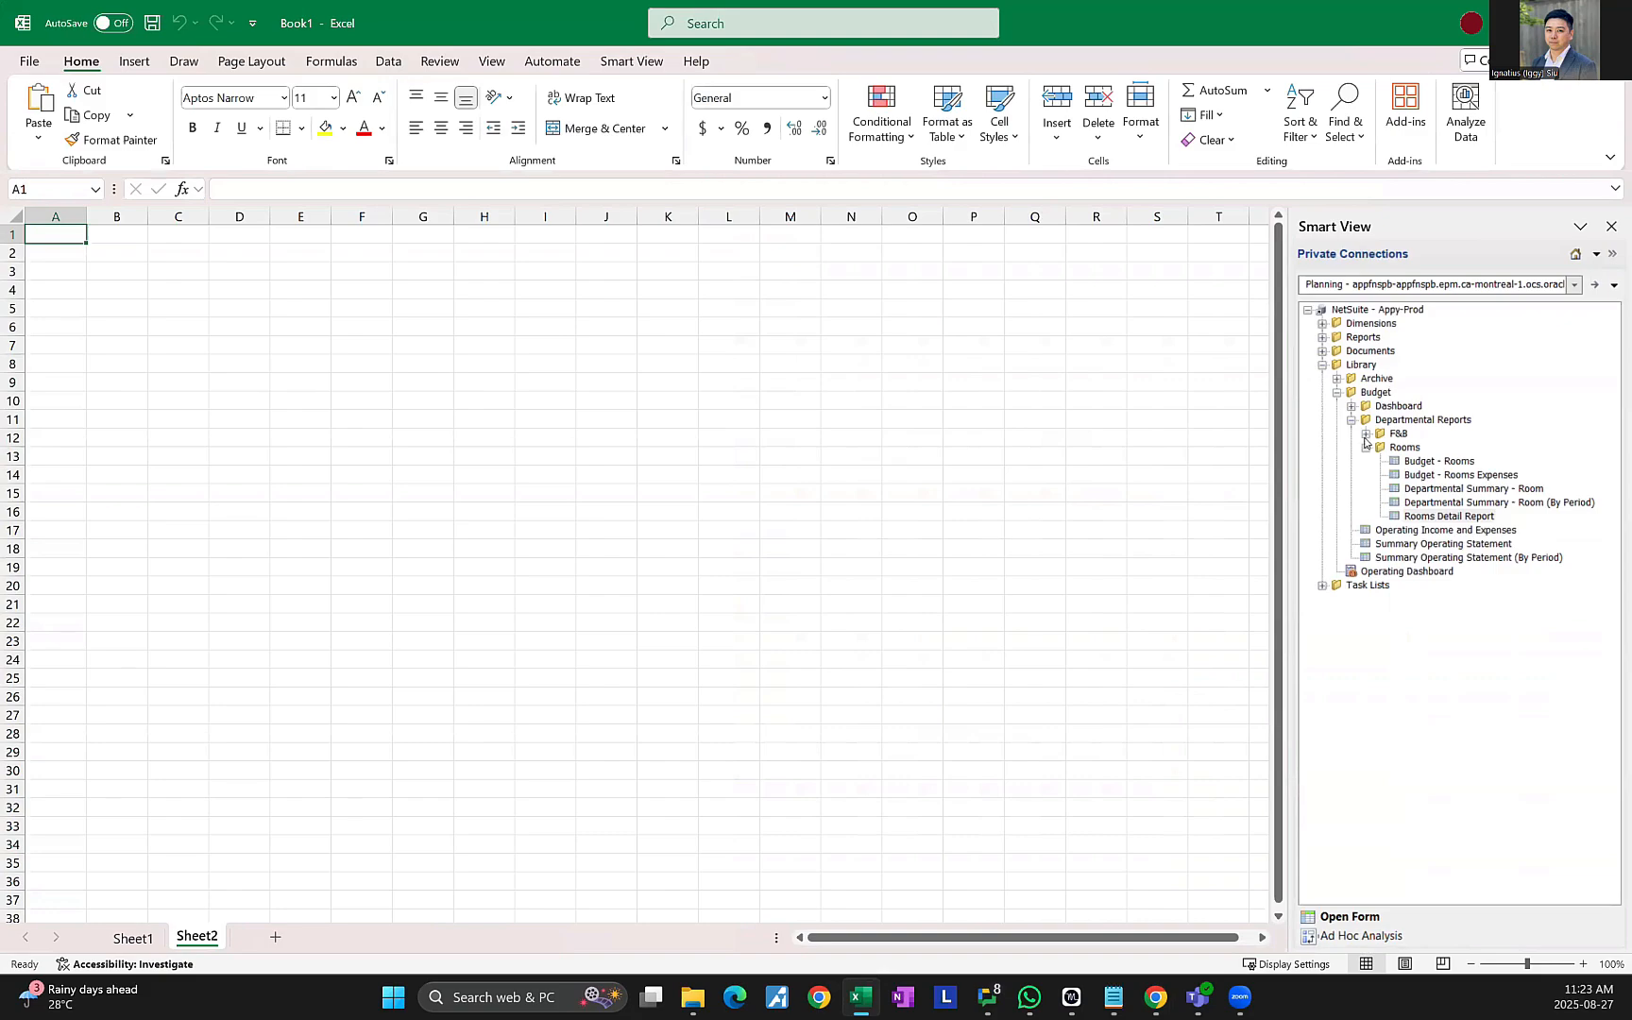
{"action": "double_click", "coordinate": [1439, 461]}
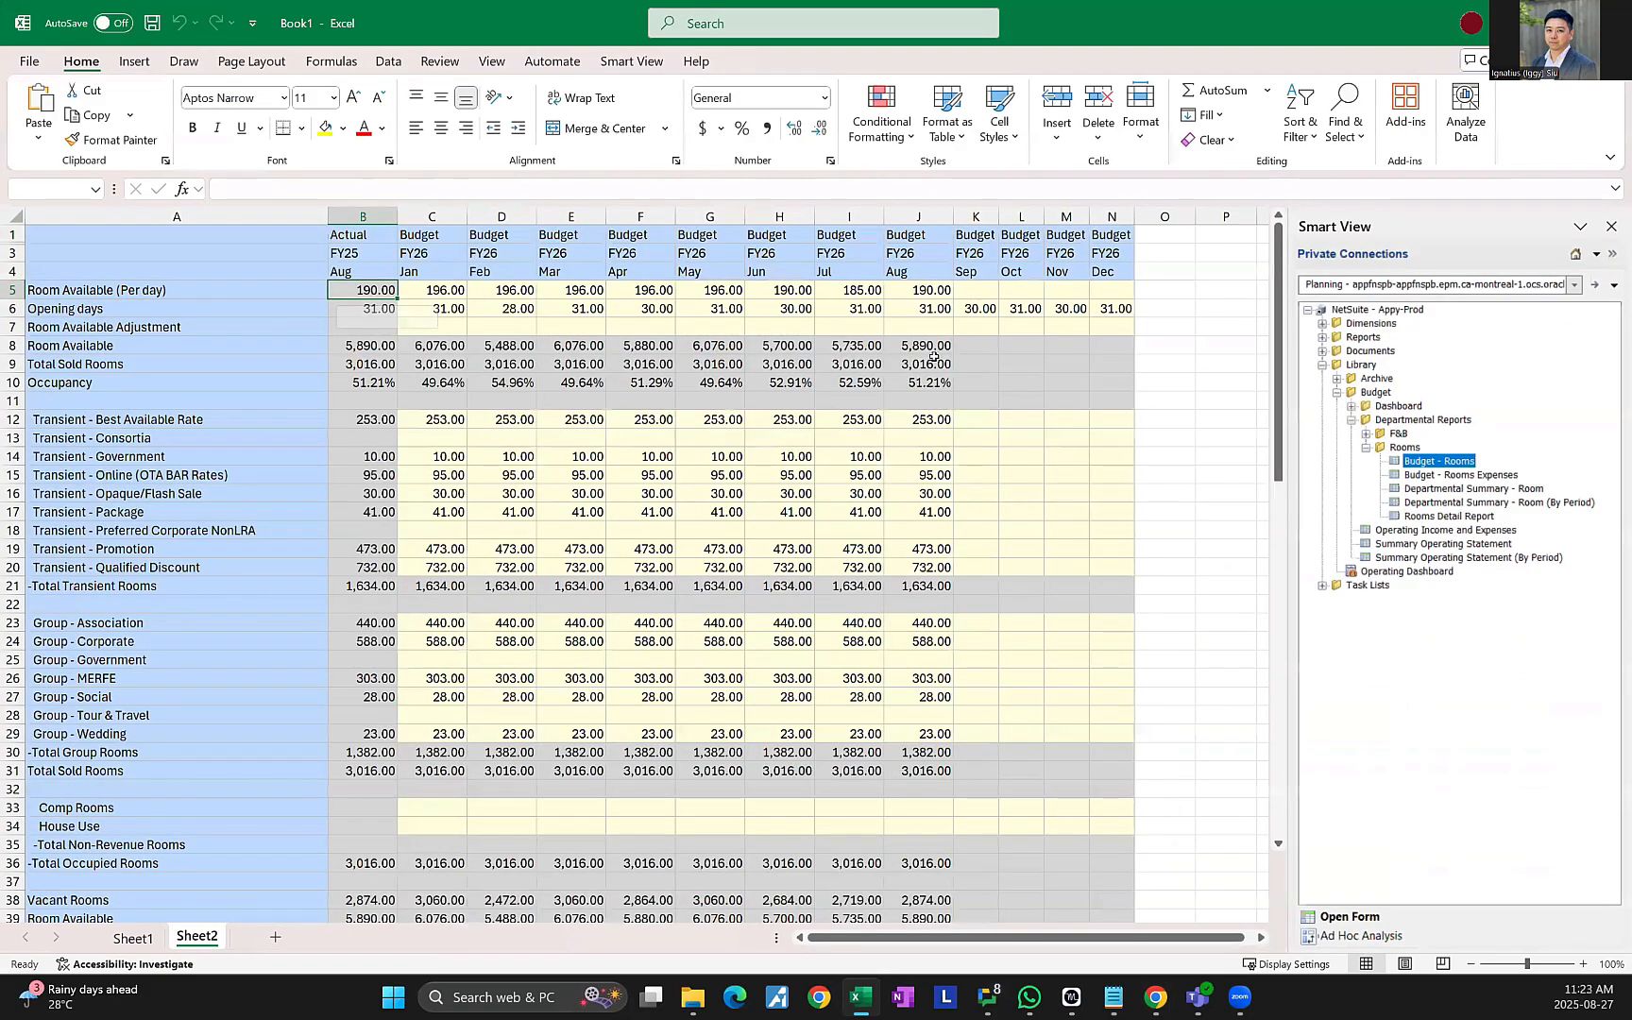
Fill the August budget values for rooms available, opening days, transient and group rooms across September to December, and submit the data.
{"action": "left_click_drag", "start_coordinate": [934, 375], "coordinate": [1022, 425]}
{"action": "left_click_drag", "start_coordinate": [949, 483], "coordinate": [929, 641]}
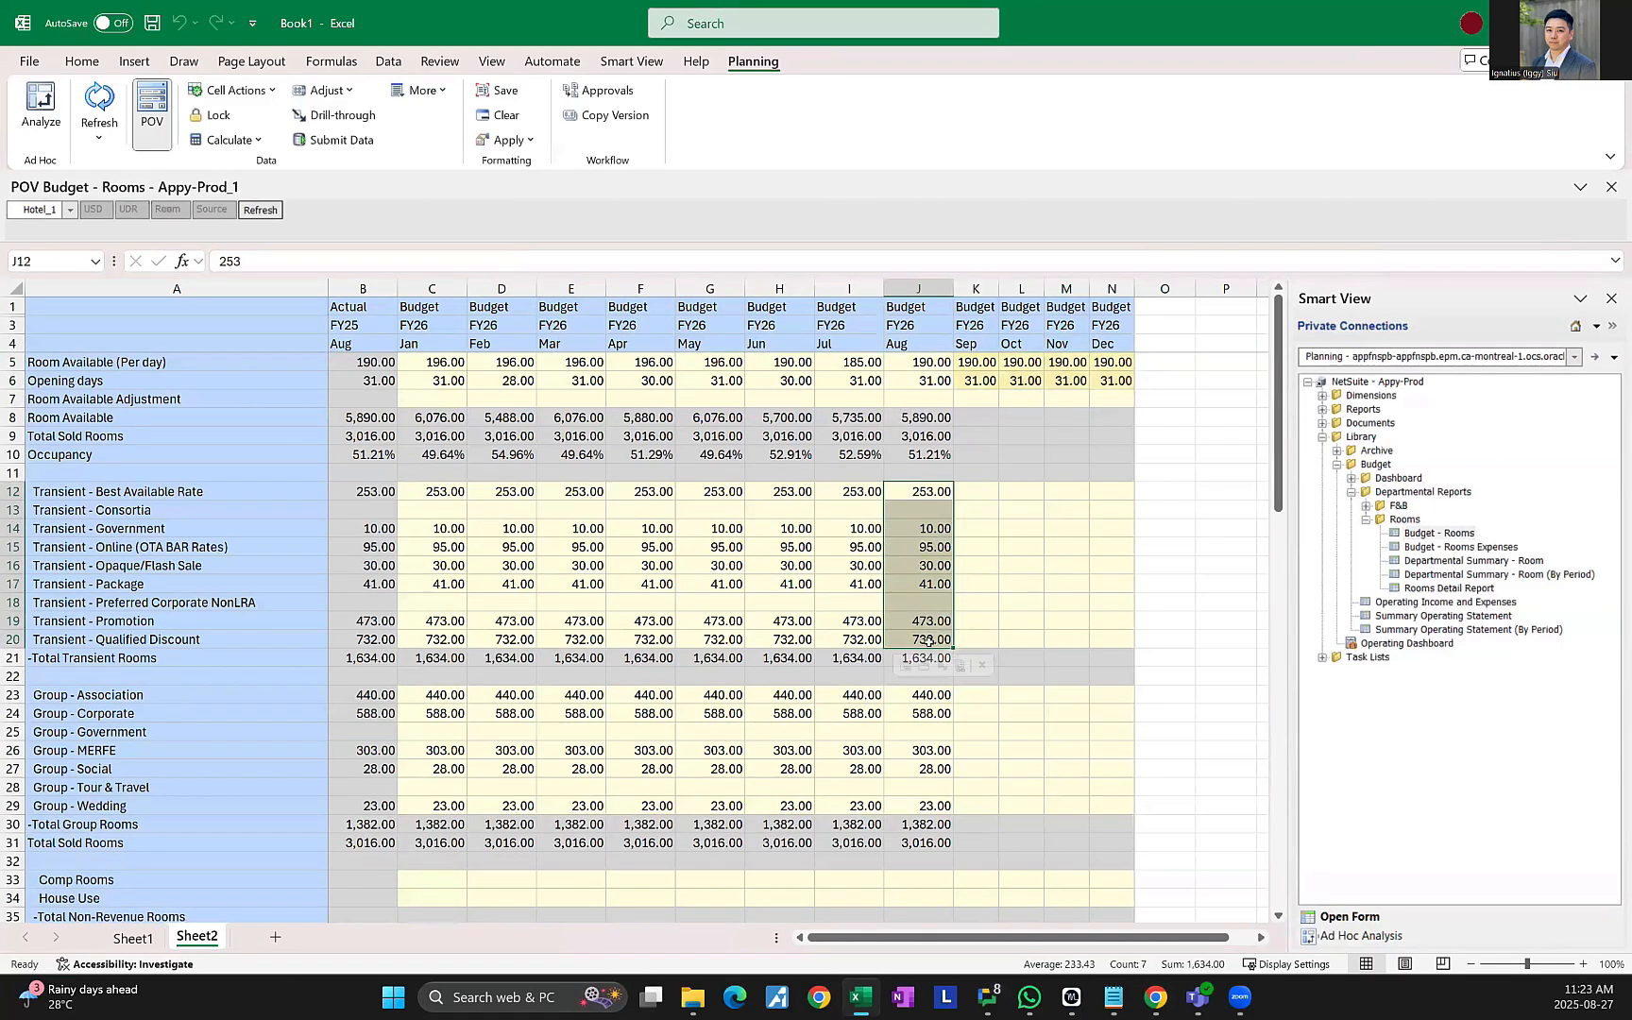
{"action": "left_click_drag", "start_coordinate": [1152, 630], "coordinate": [1139, 631]}
{"action": "left_click_drag", "start_coordinate": [935, 697], "coordinate": [1124, 812]}
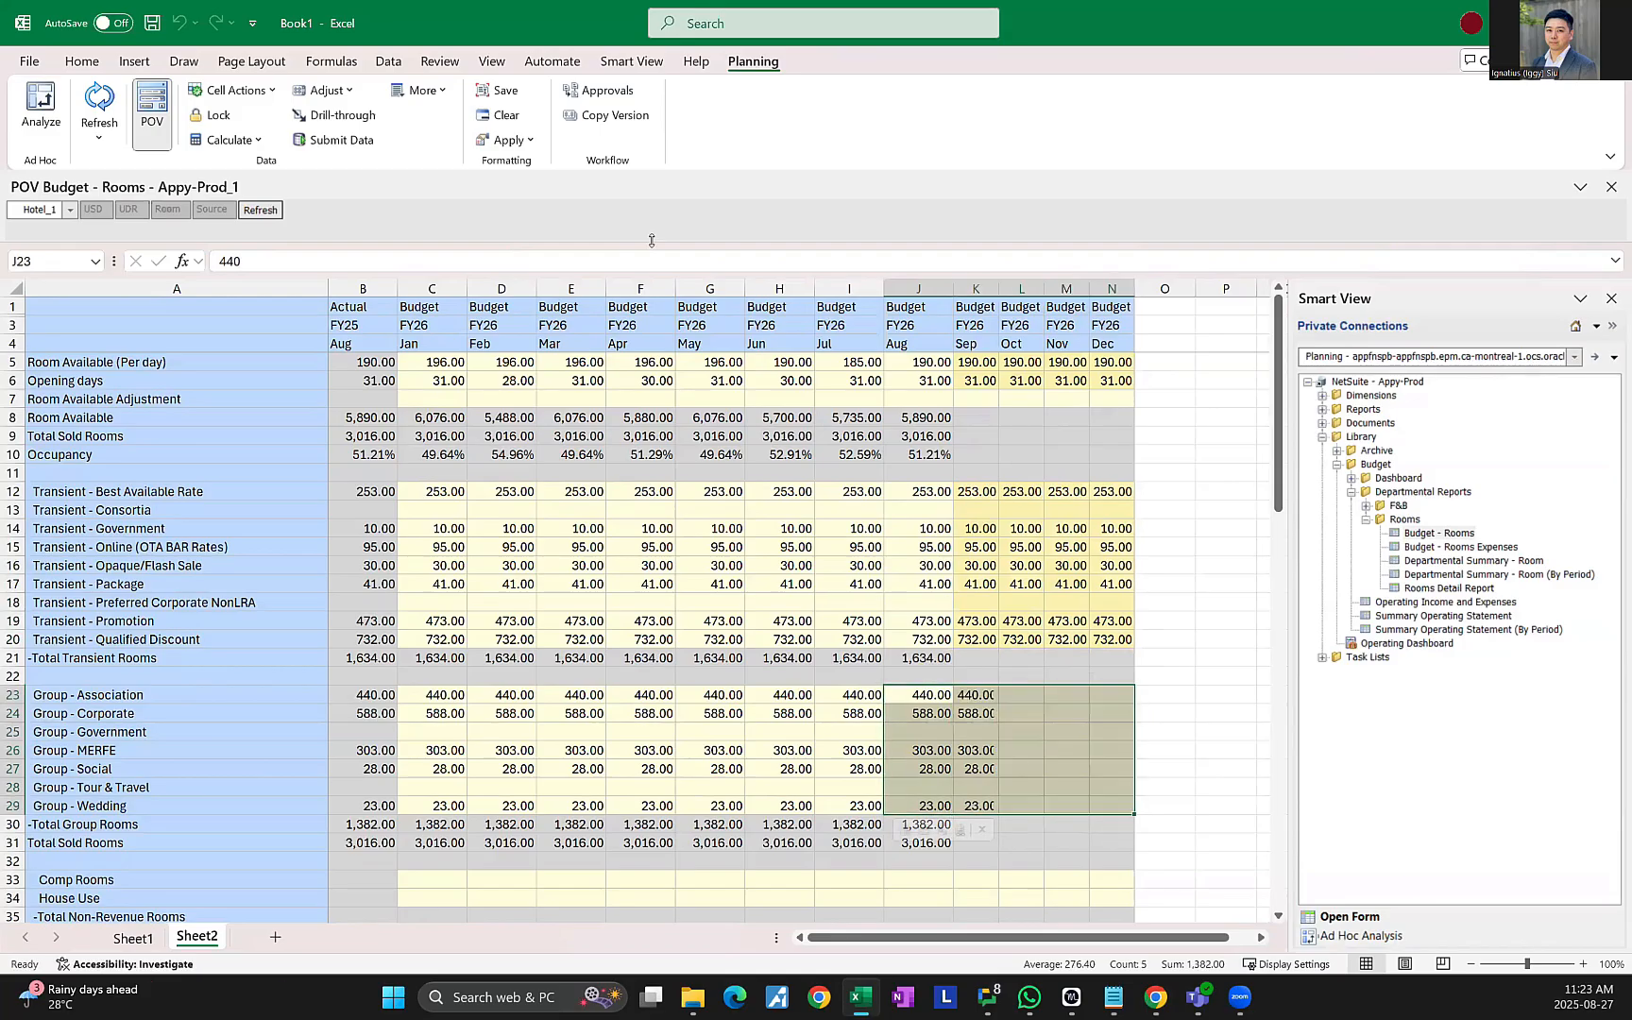
{"action": "left_click", "coordinate": [359, 141]}
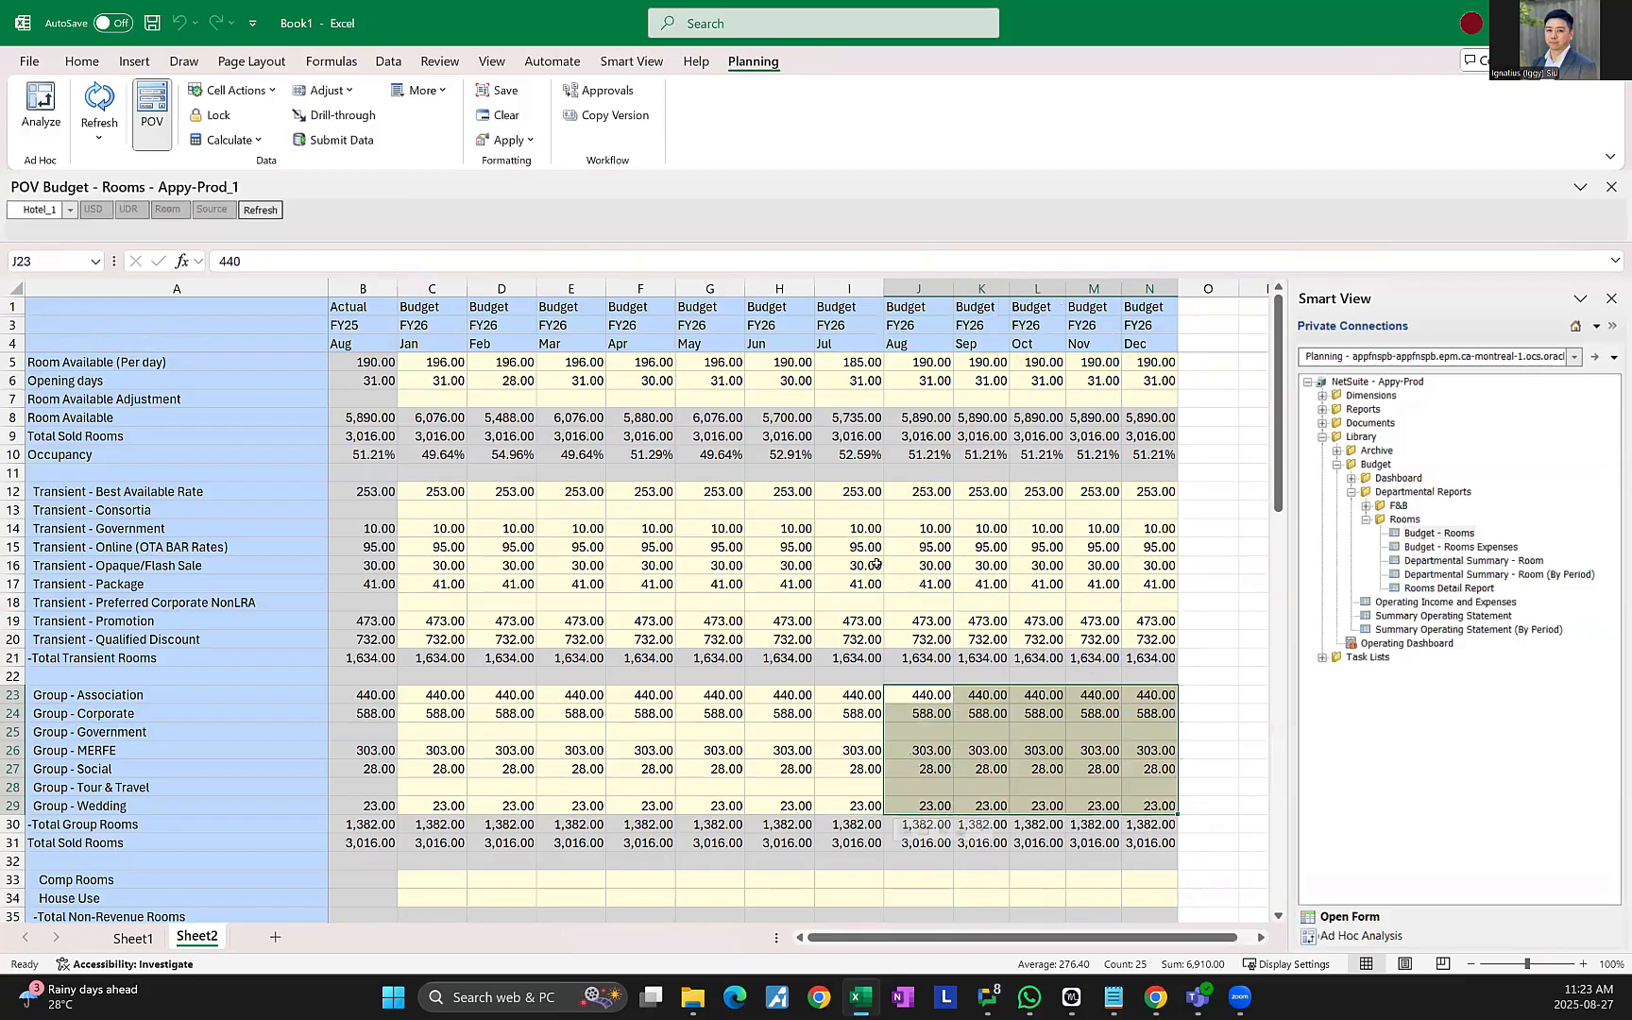
Switch to the browser and refresh the Budget - Rooms form to check the data submitted from Excel.
{"action": "scroll", "coordinate": [893, 492], "scroll_direction": "down", "scroll_amount": 2}
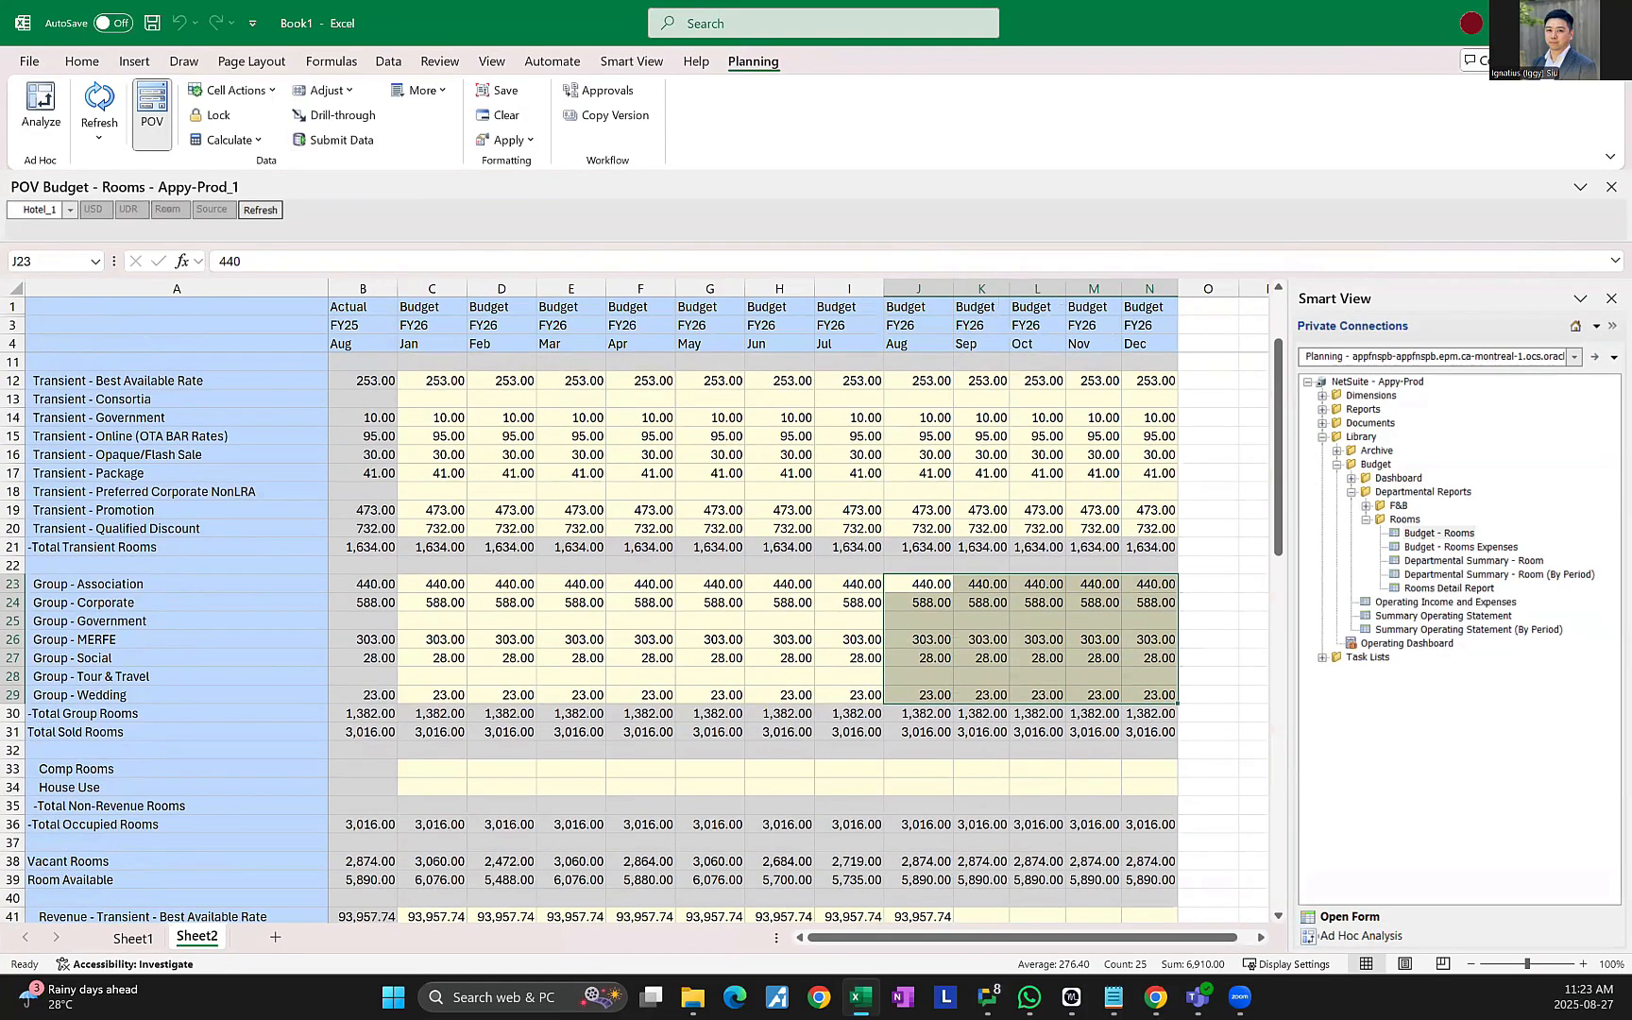
{"action": "key", "text": "alt+Tab"}
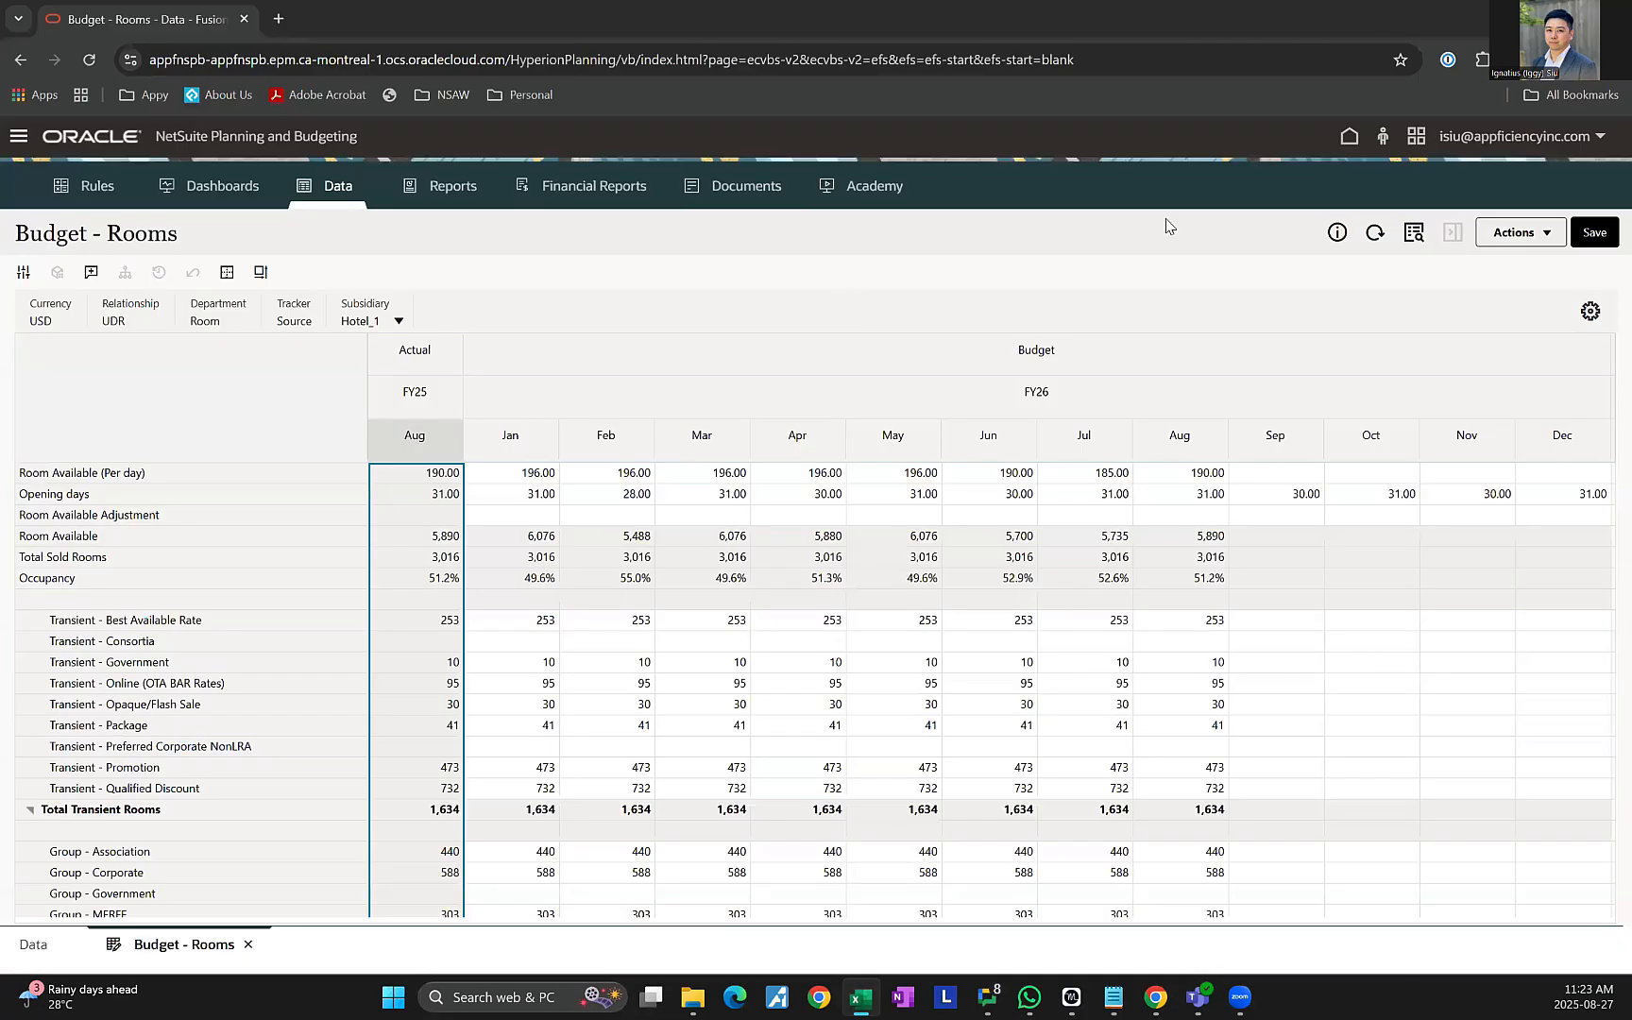
{"action": "left_click", "coordinate": [1374, 234]}
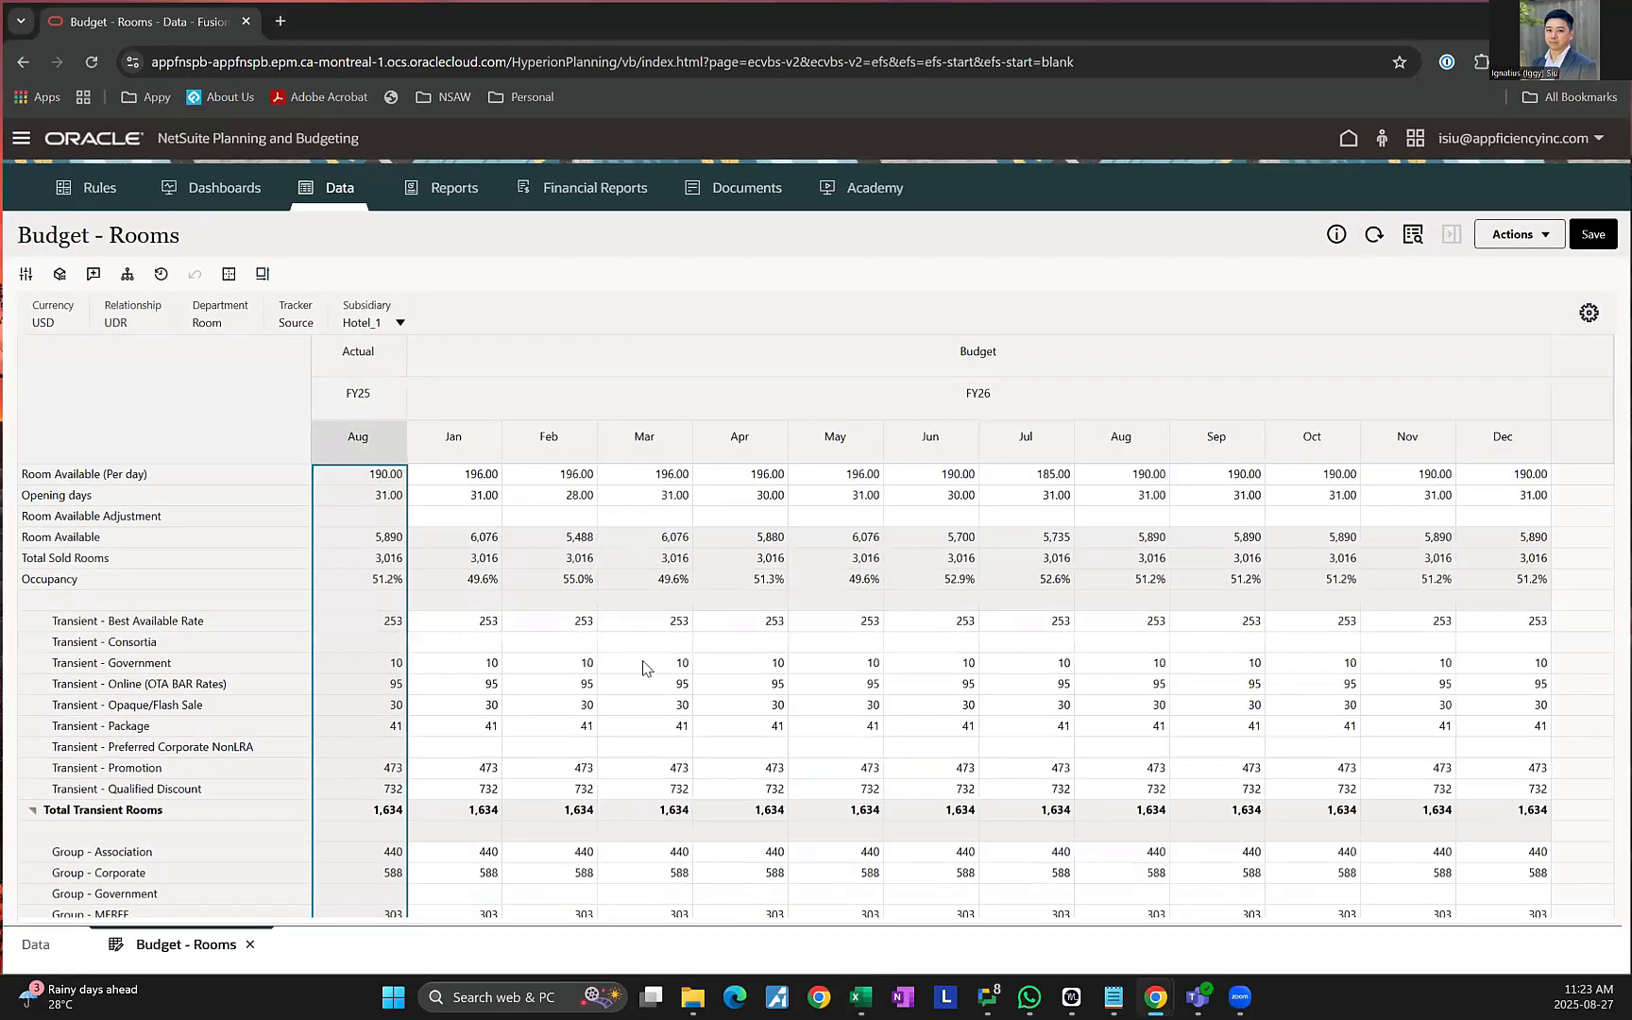
Return to Excel, open the Budget - Rooms Expenses form on Sheet2 and look over its expense rows and drivers.
{"action": "key", "text": "super+d"}
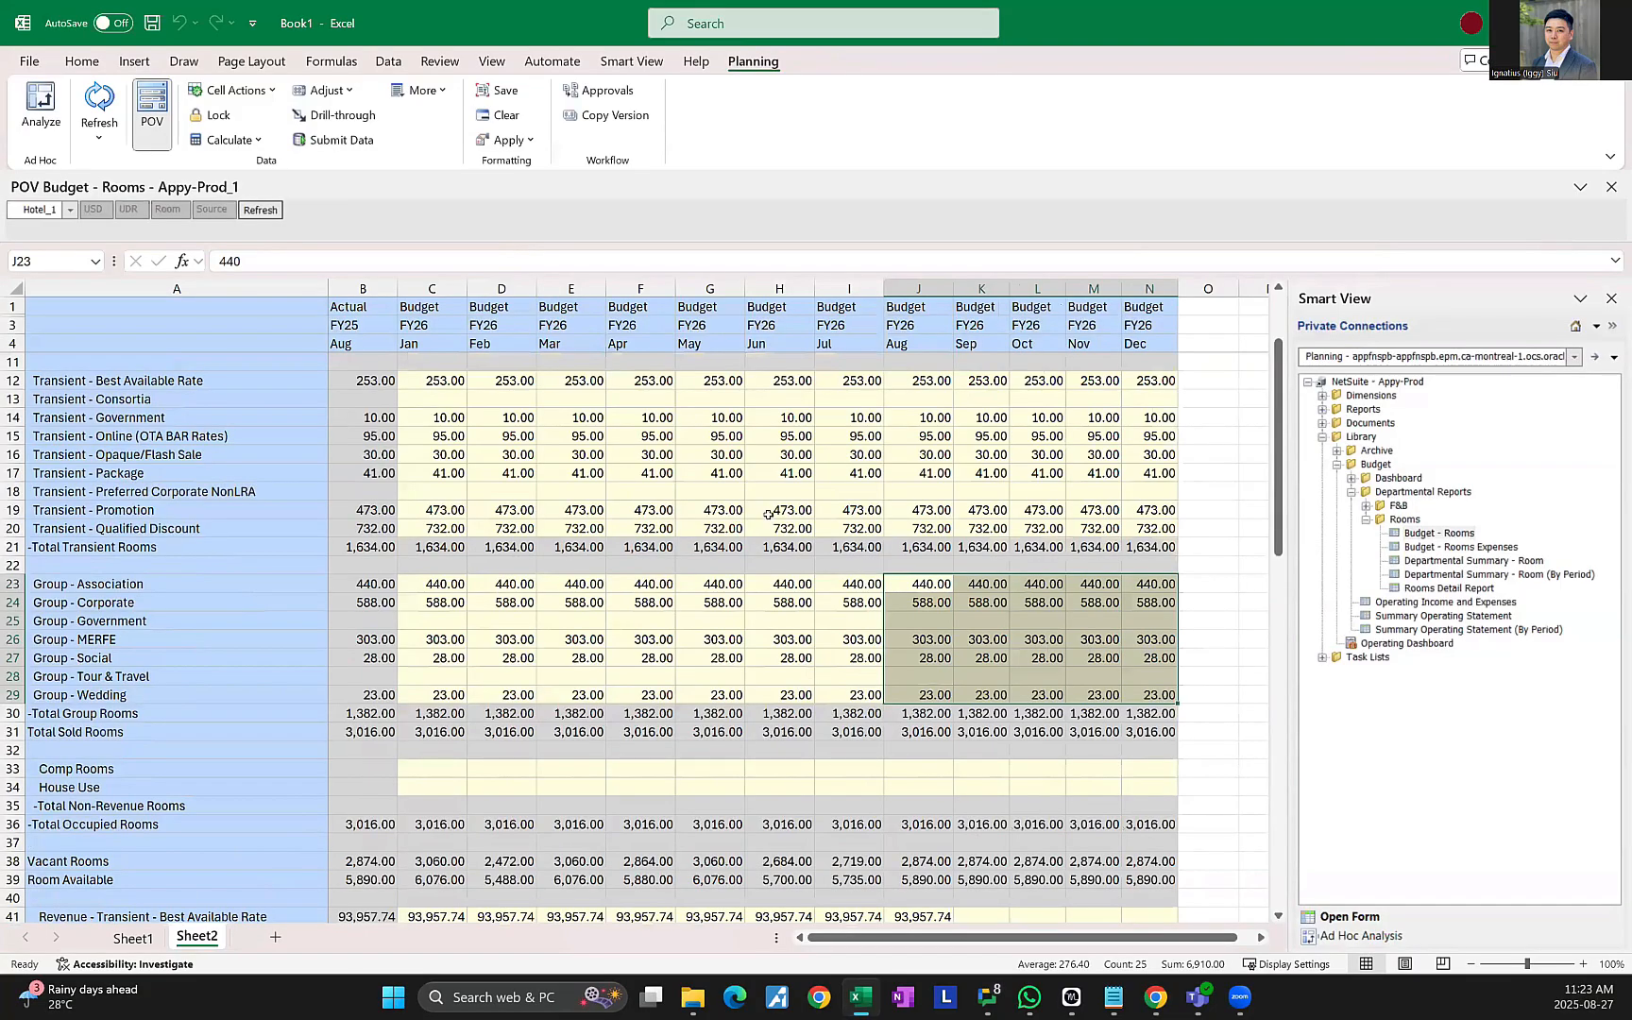
{"action": "left_click", "coordinate": [1455, 548]}
{"action": "double_click", "coordinate": [1455, 548]}
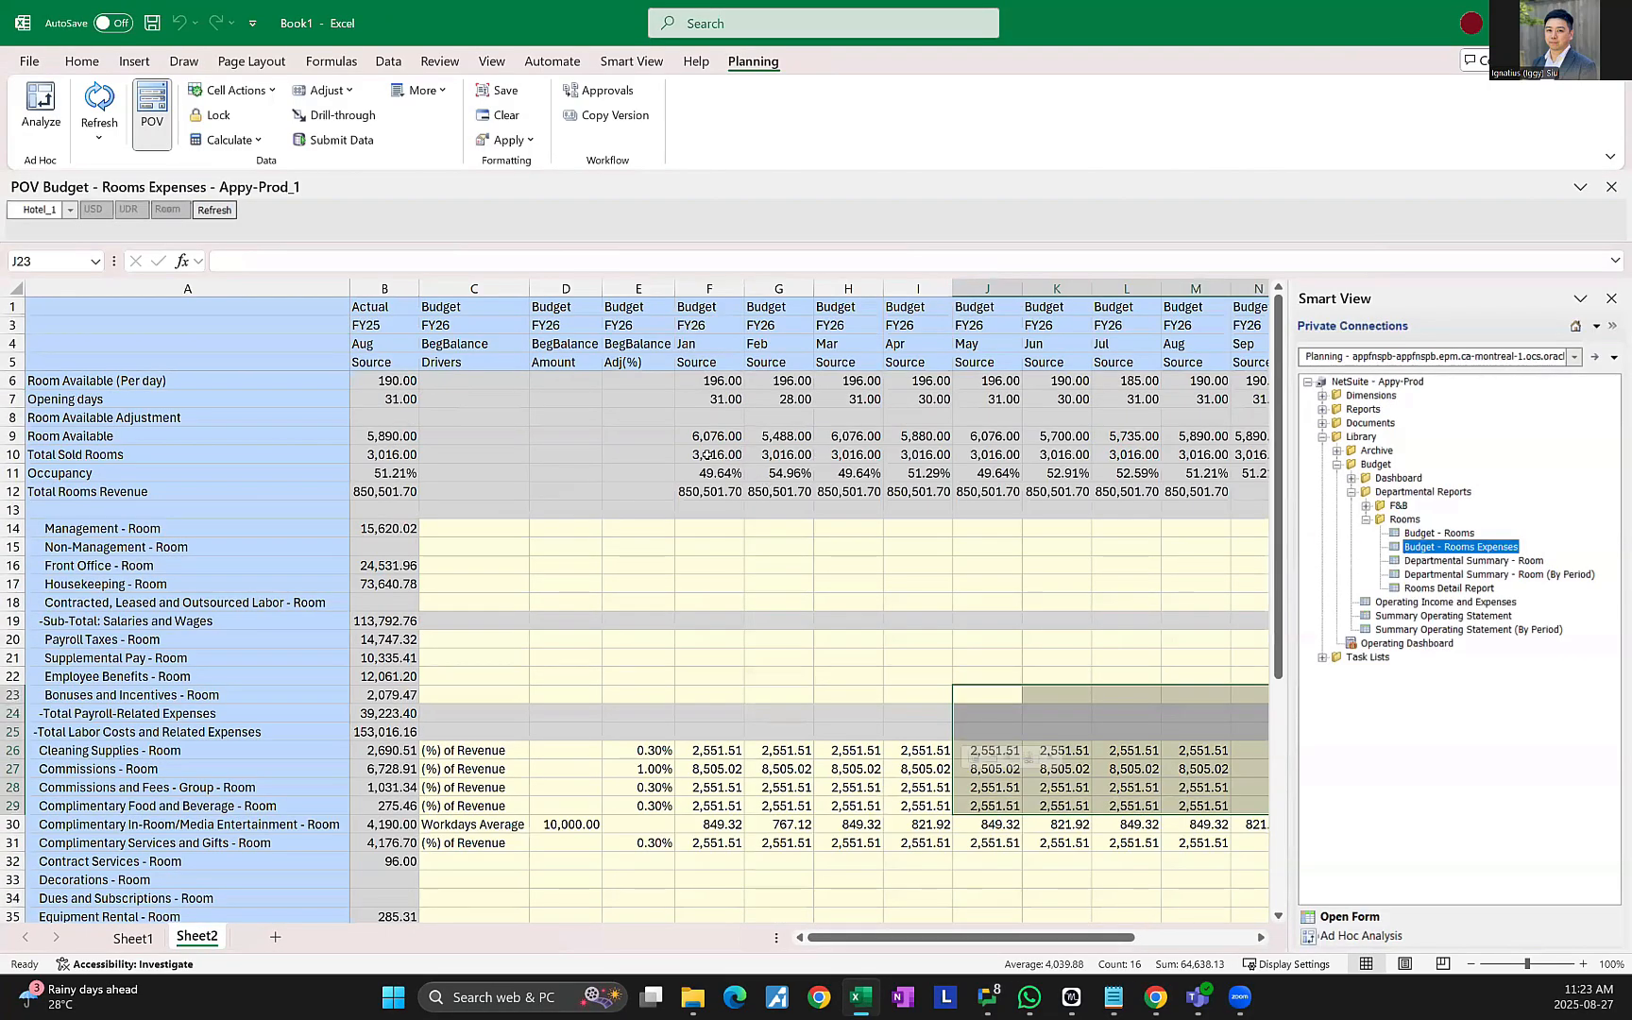
{"action": "scroll", "coordinate": [621, 515], "scroll_direction": "down", "scroll_amount": 1}
{"action": "scroll", "coordinate": [580, 511], "scroll_direction": "down", "scroll_amount": 1}
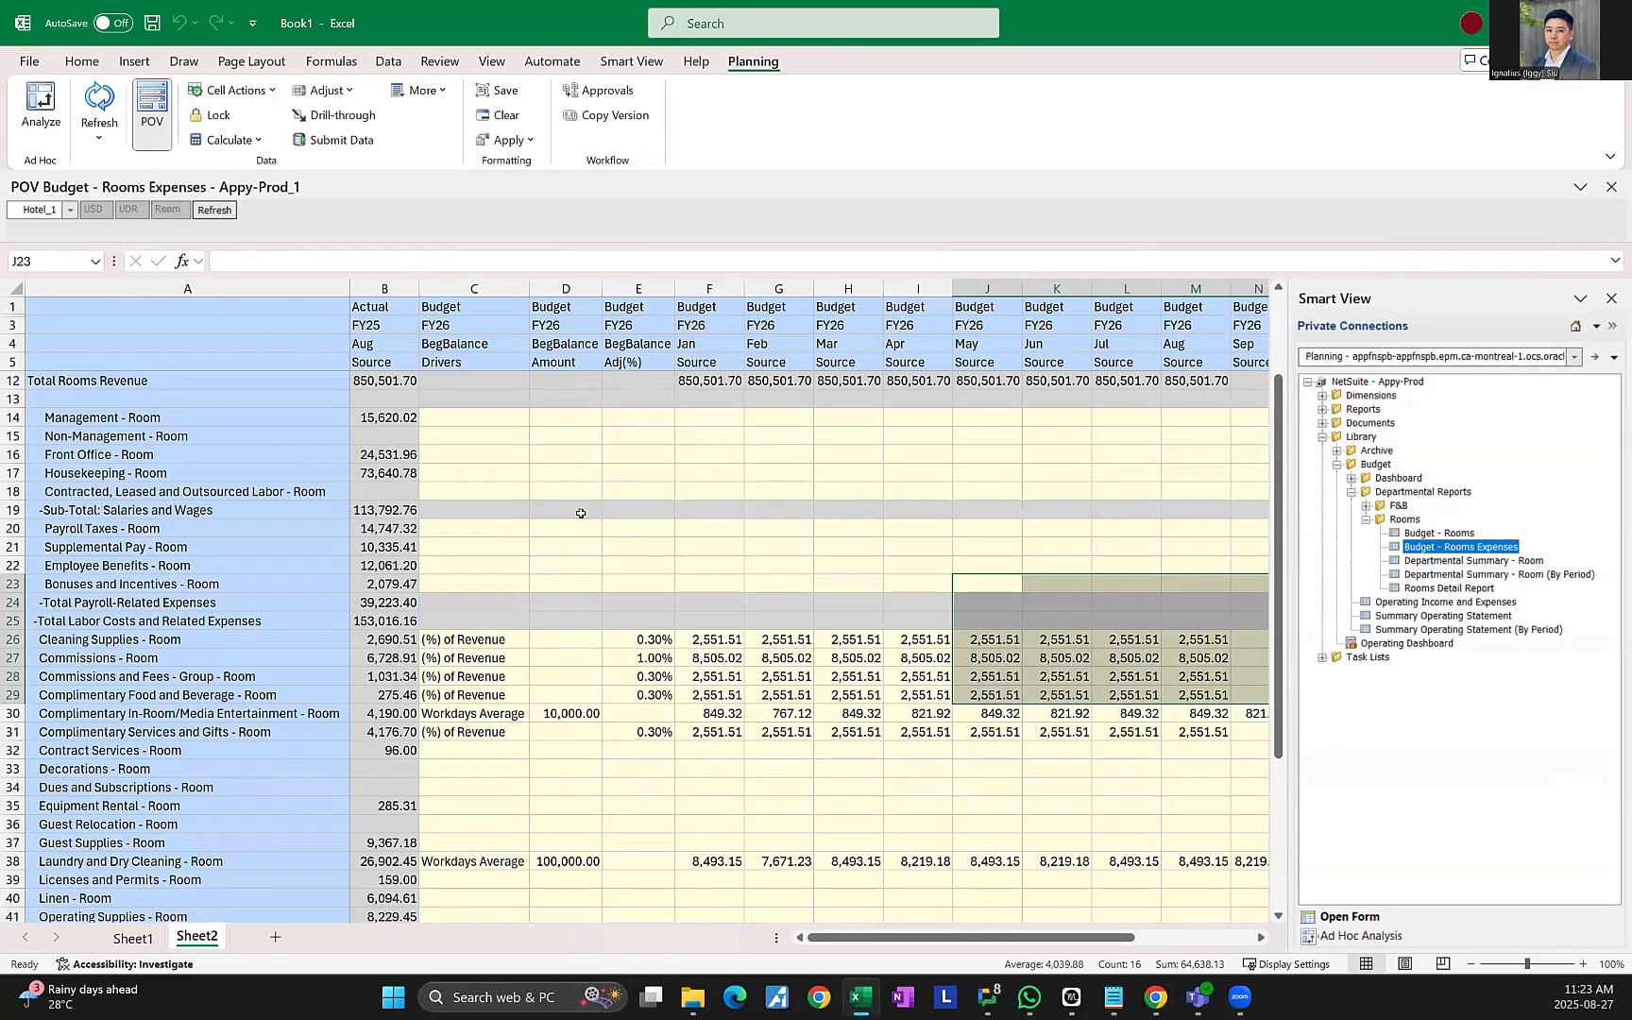
Switch from Excel to the browser and open the Budget - Rooms Expenses form from the Rooms folder.
{"action": "scroll", "coordinate": [581, 512], "scroll_direction": "up", "scroll_amount": 1}
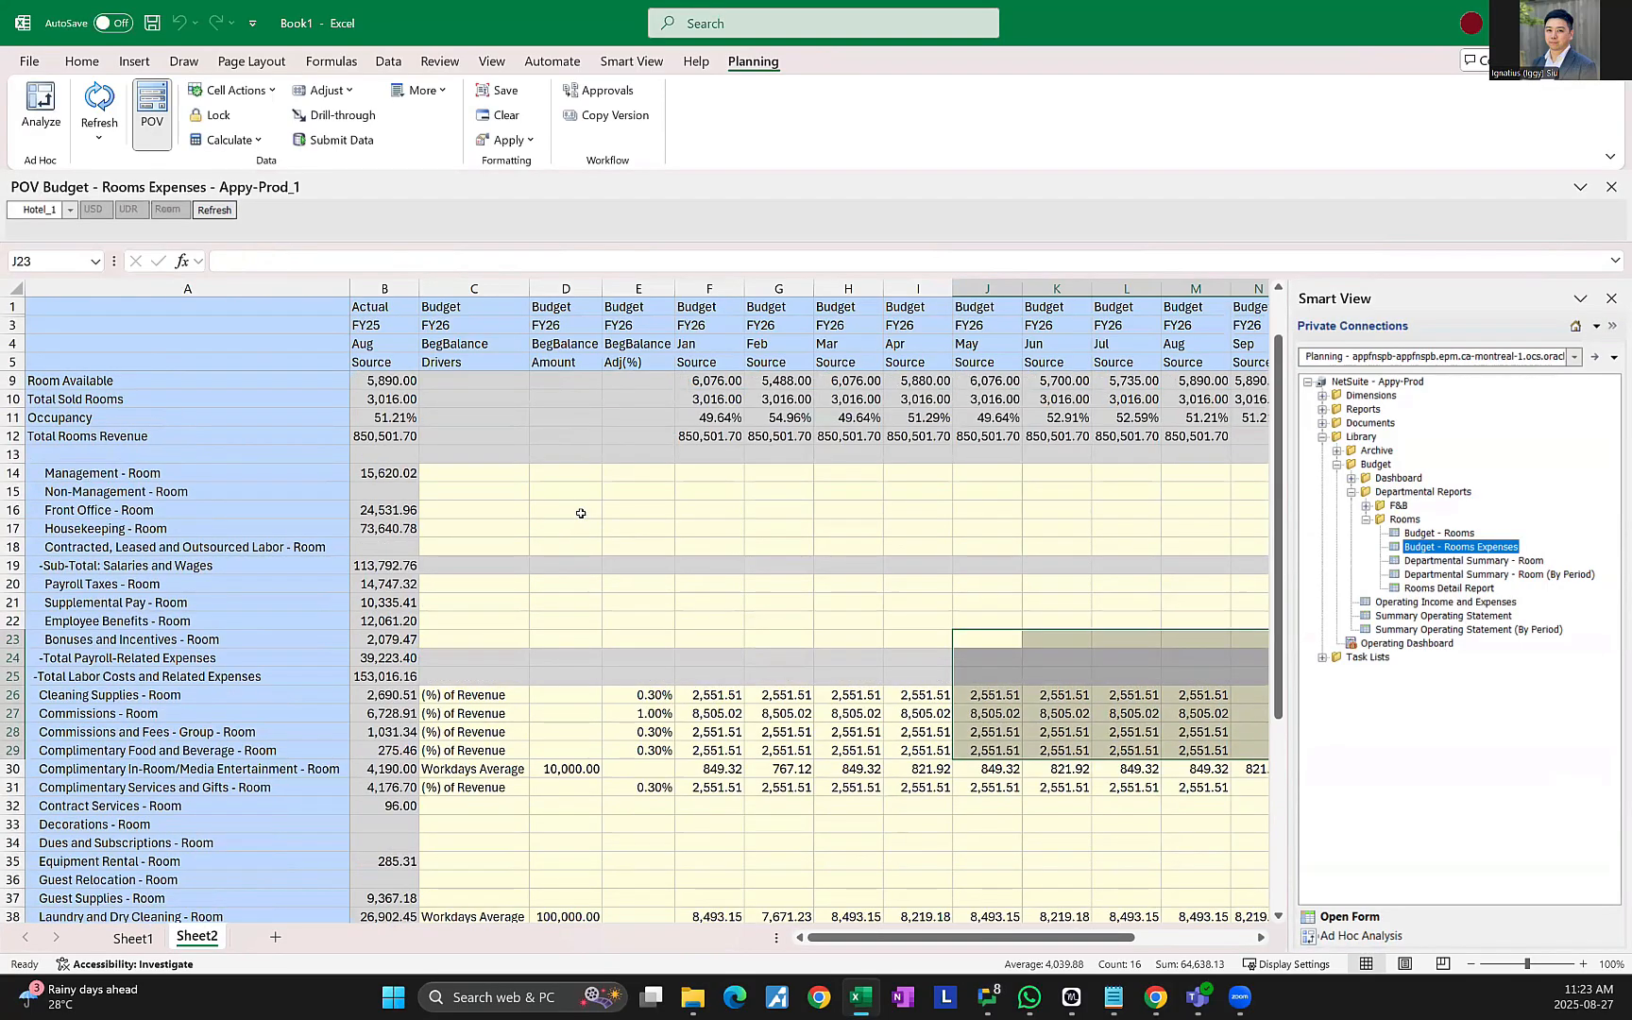
{"action": "left_click", "coordinate": [494, 804]}
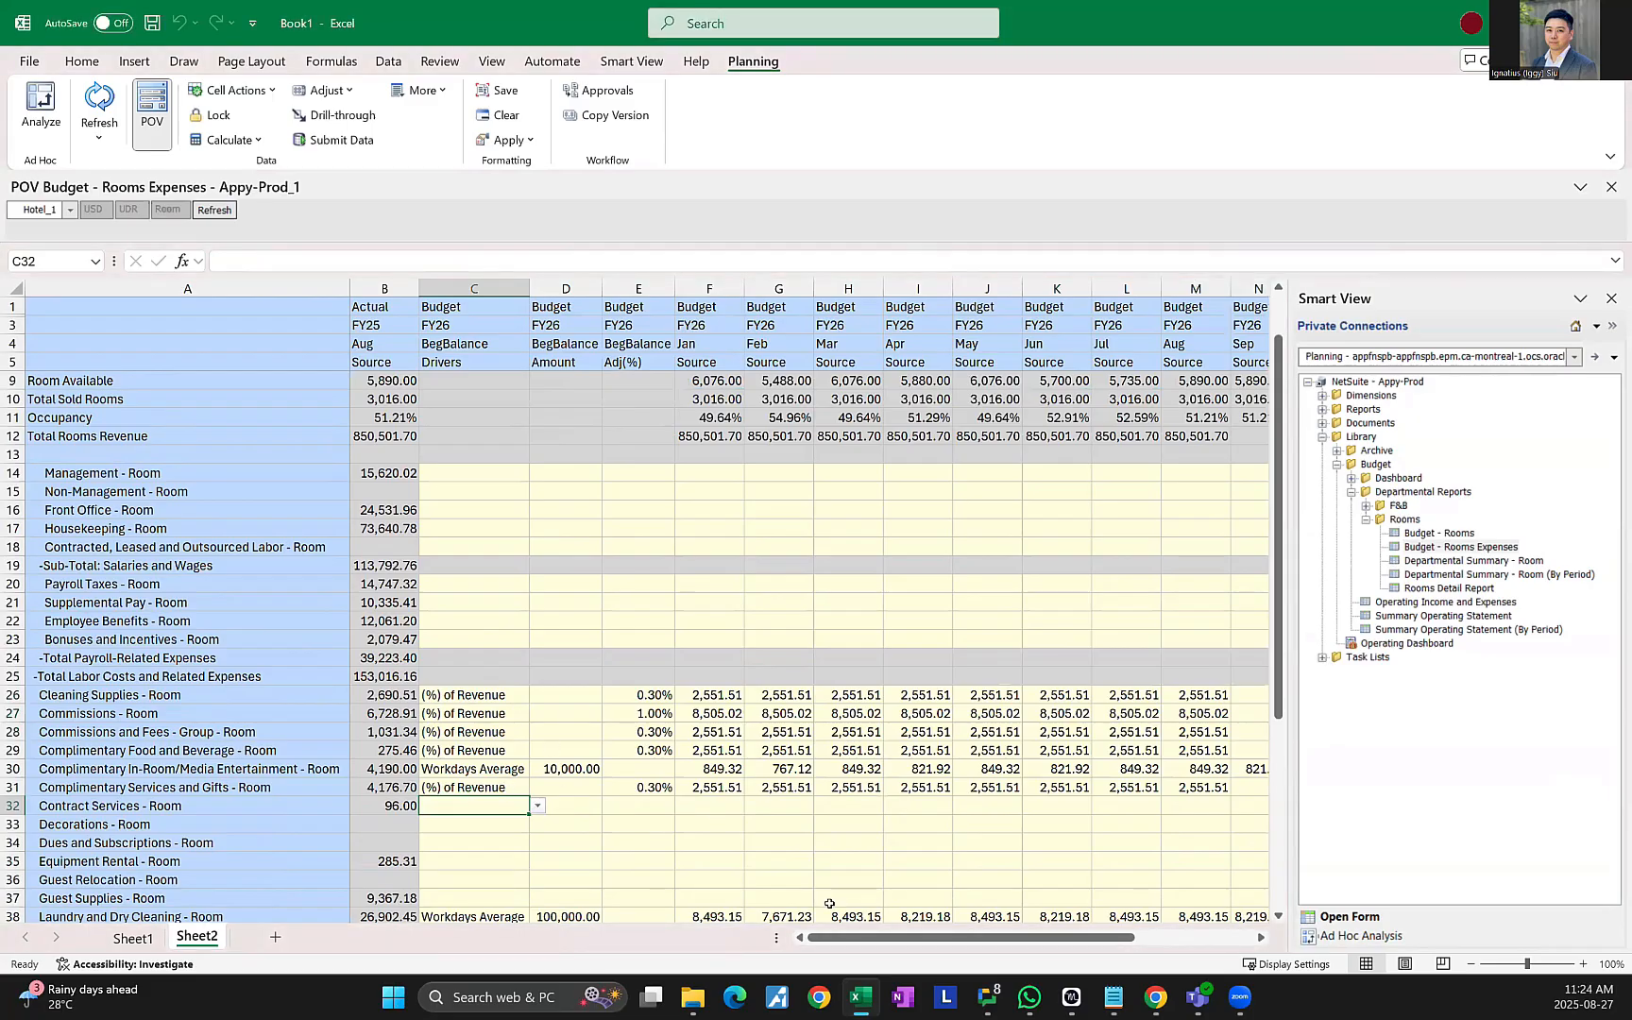
{"action": "left_click", "coordinate": [1156, 996]}
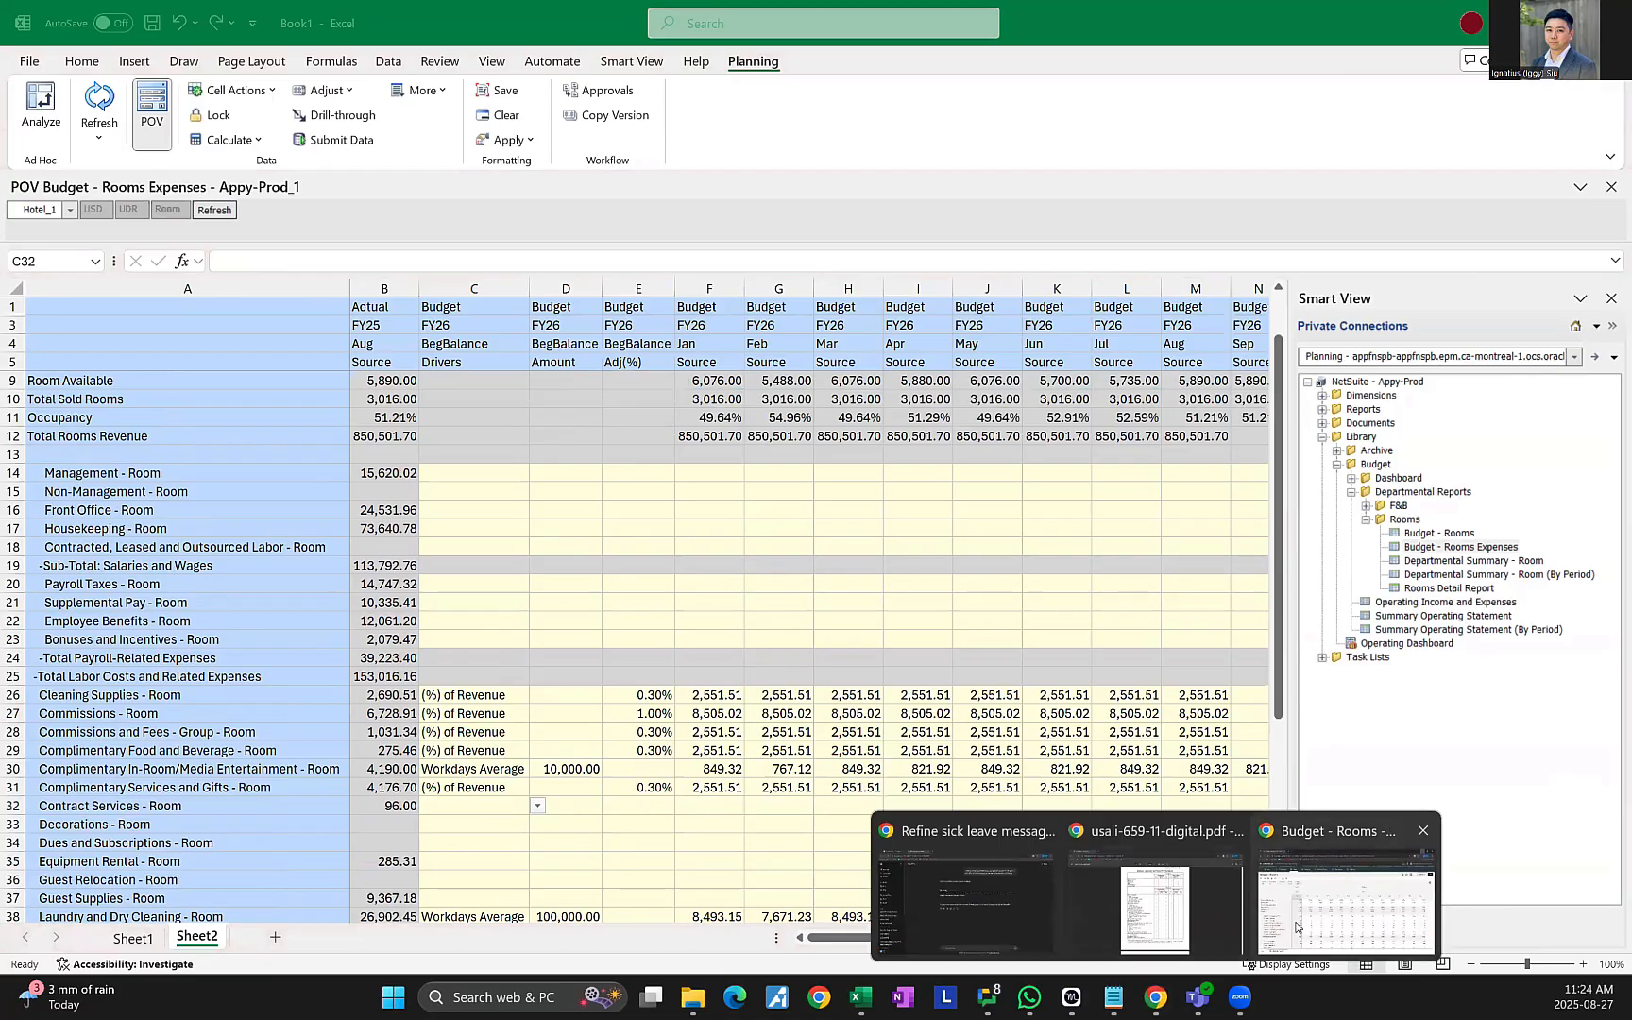
{"action": "left_click", "coordinate": [1296, 928]}
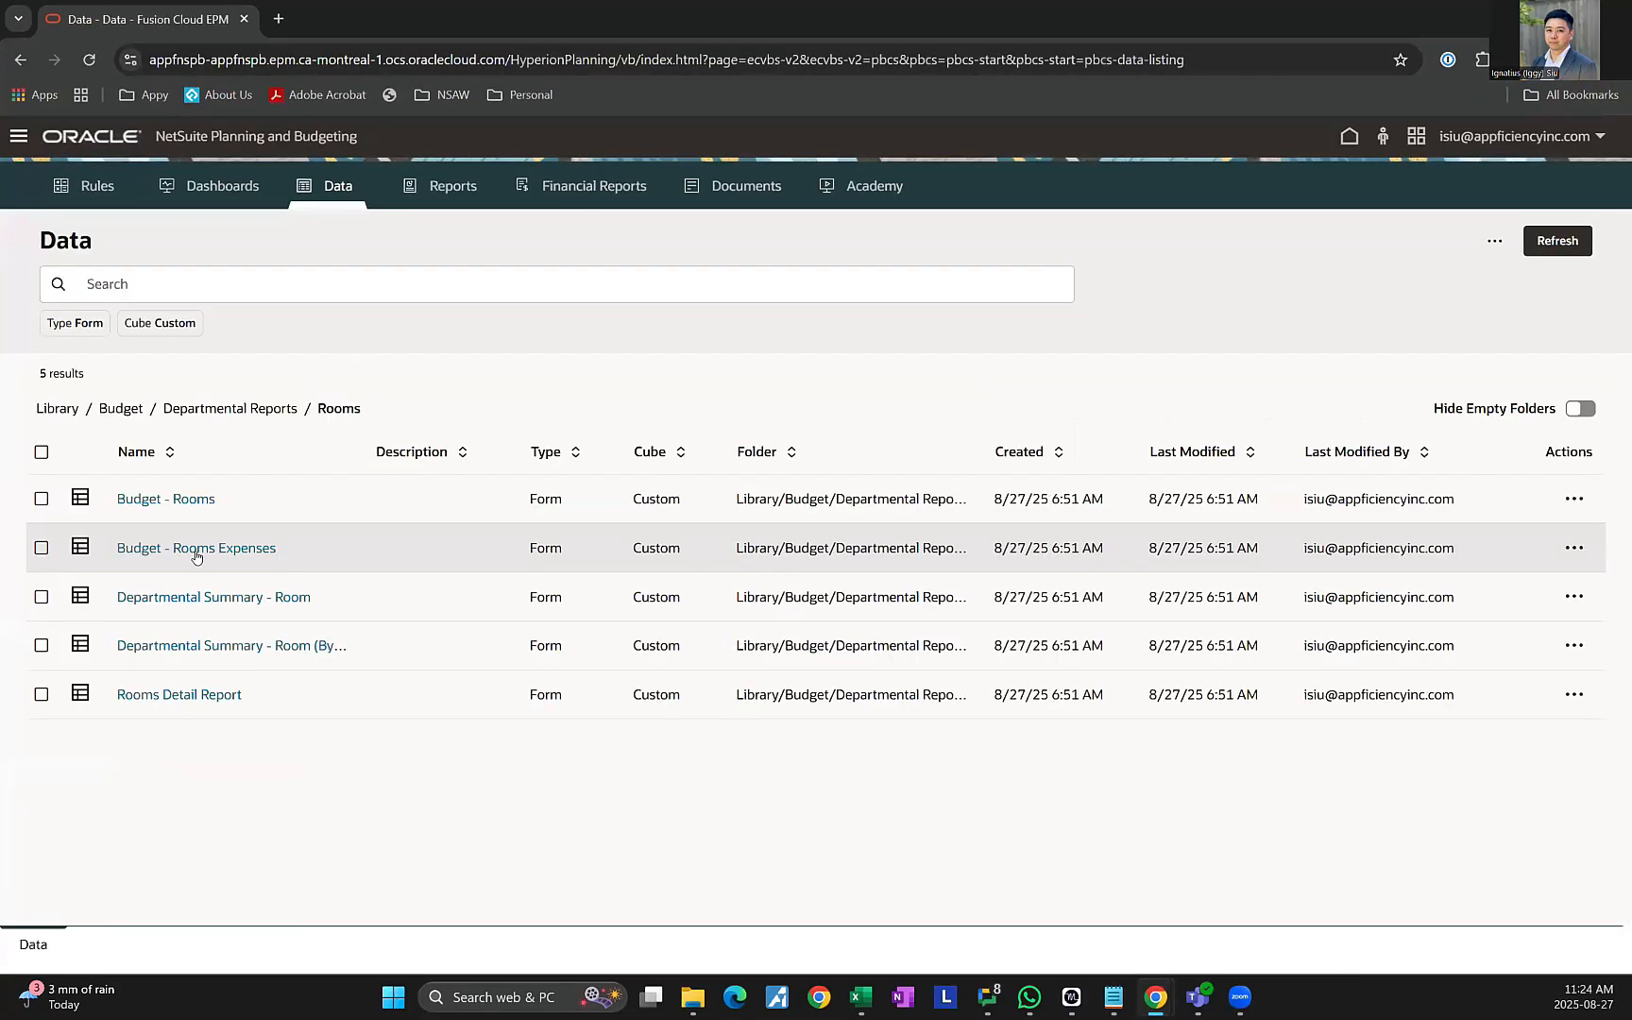
{"action": "left_click", "coordinate": [196, 553]}
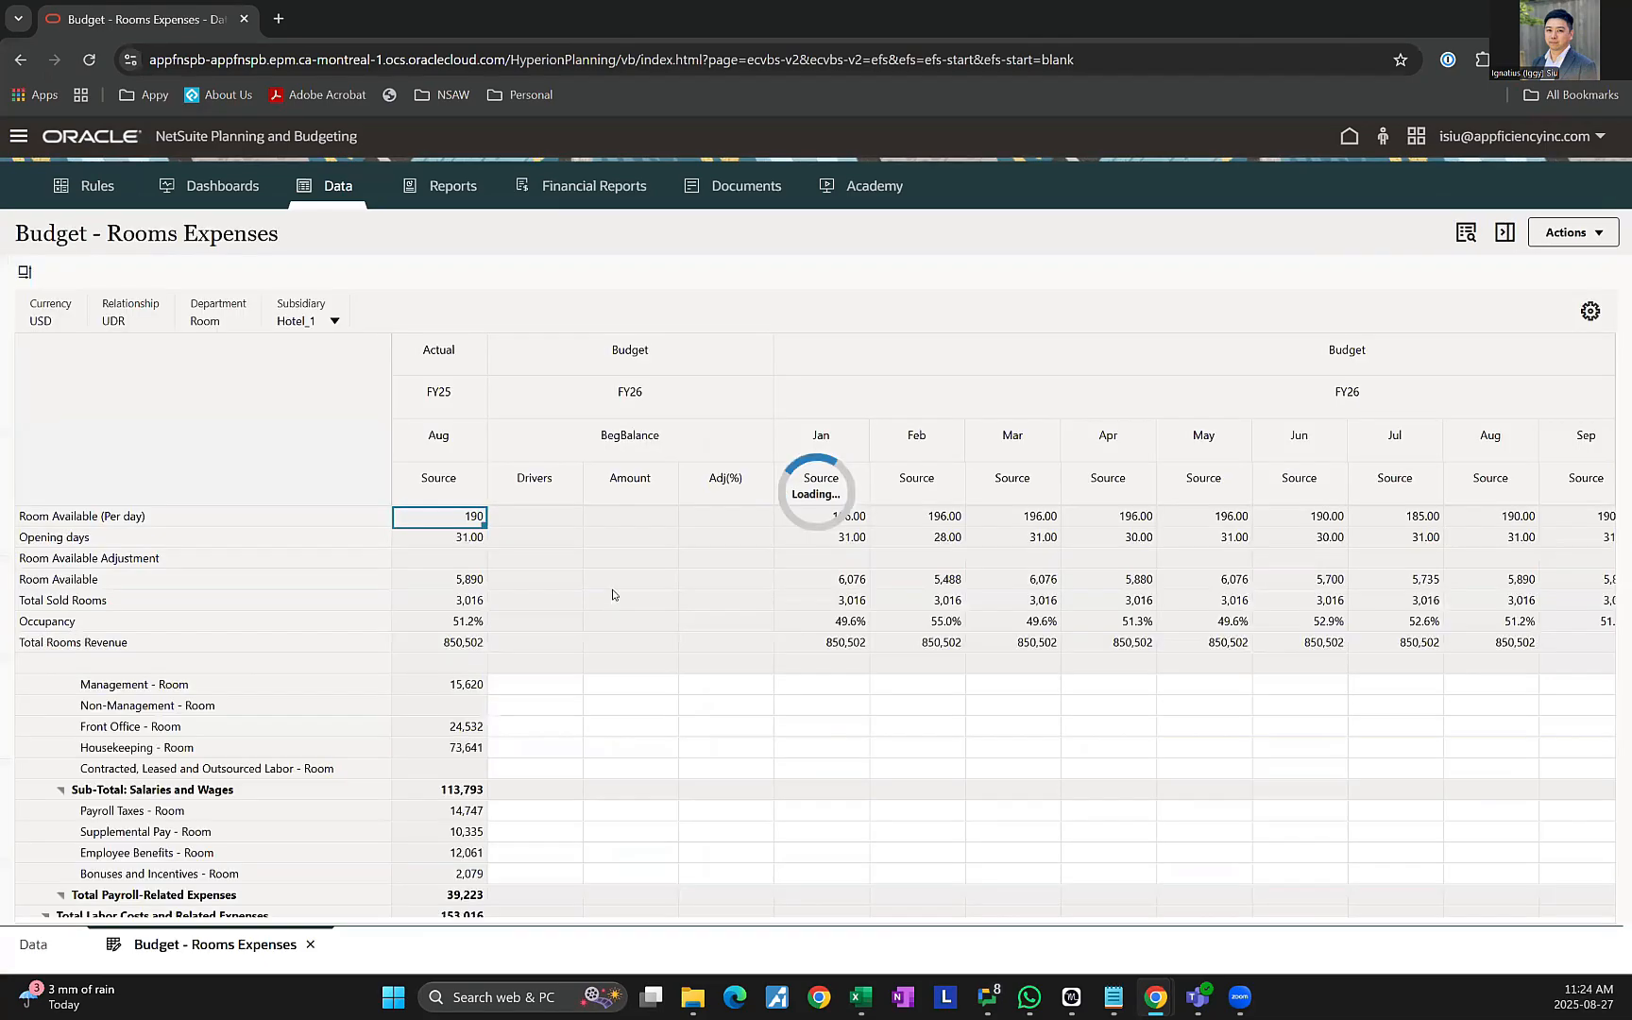
Examine the driver options available for Cleaning Supplies - Room and the room statistics above the expense rows.
{"action": "scroll", "coordinate": [631, 705], "scroll_direction": "down", "scroll_amount": 5}
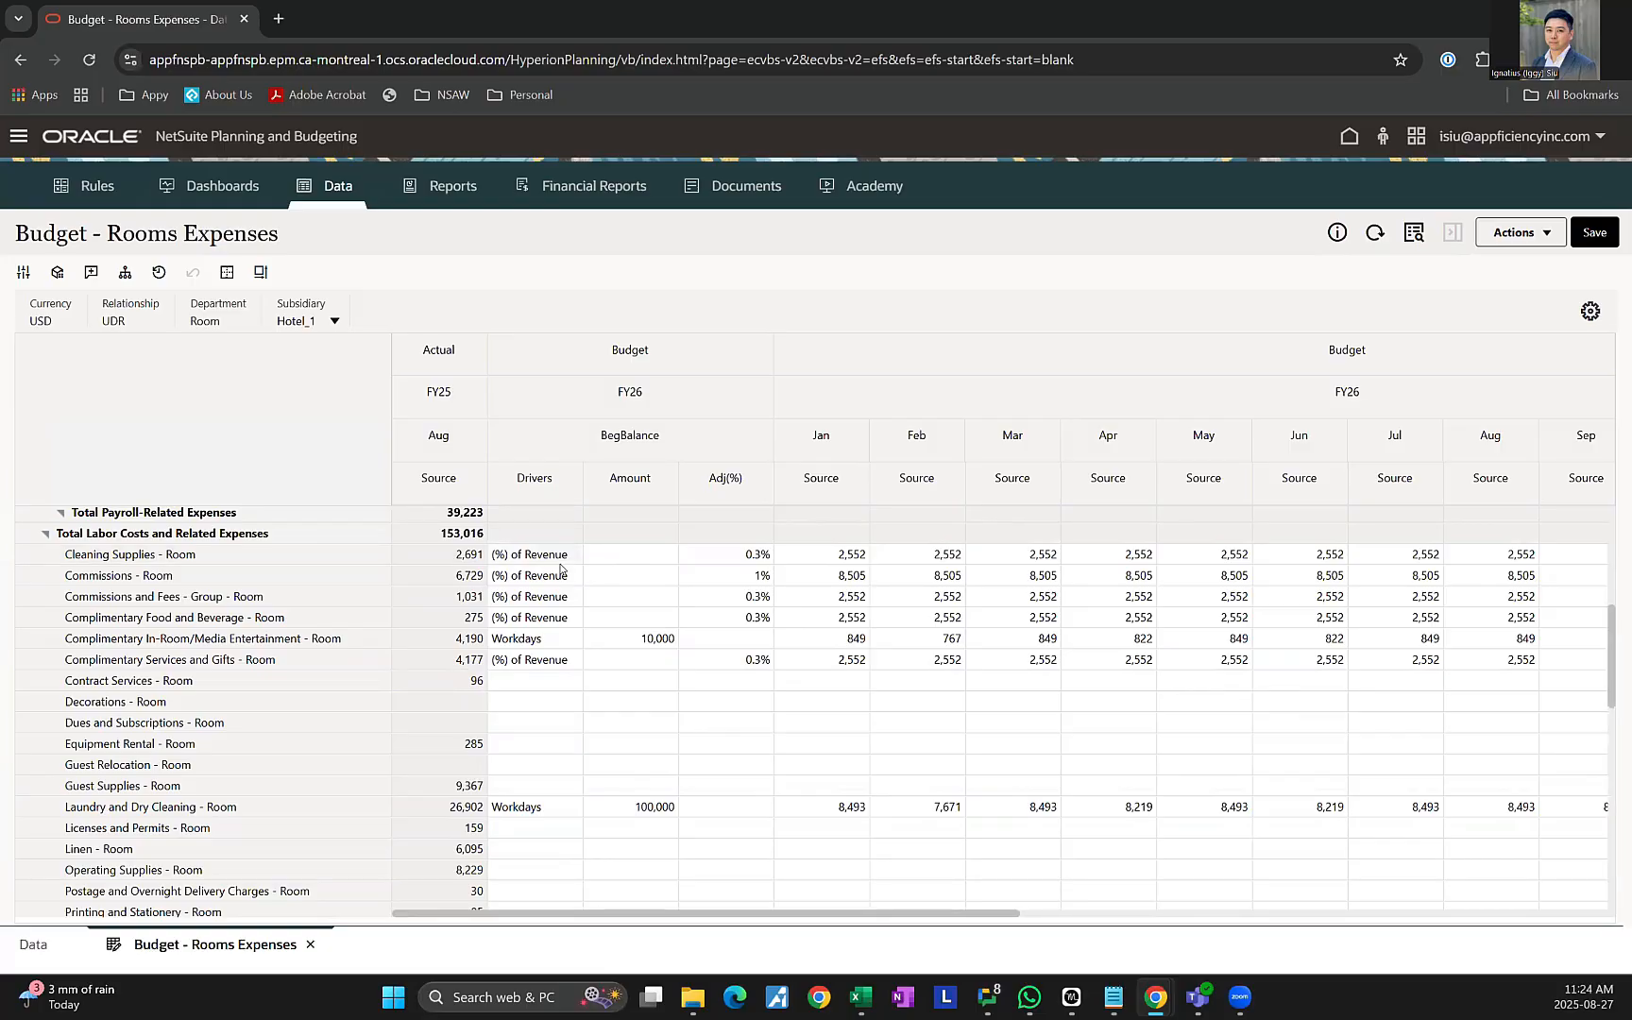
{"action": "left_click", "coordinate": [548, 563]}
{"action": "left_click", "coordinate": [568, 554]}
{"action": "scroll", "coordinate": [581, 646], "scroll_direction": "down", "scroll_amount": 2}
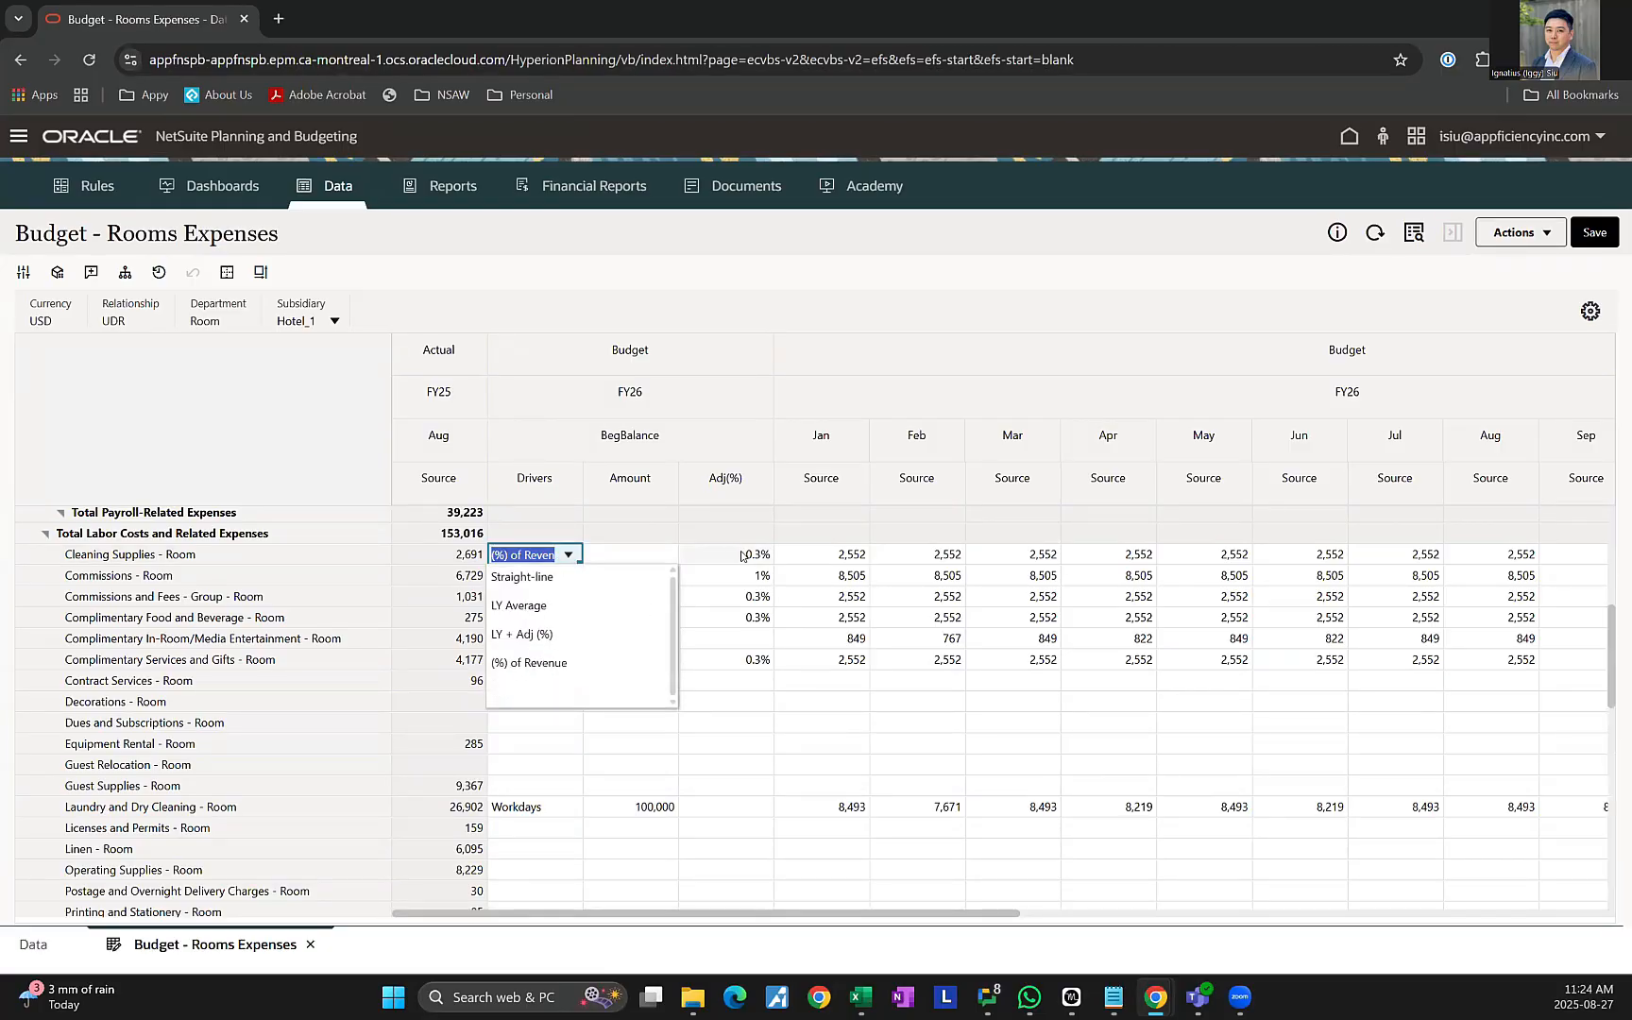
{"action": "scroll", "coordinate": [580, 612], "scroll_direction": "up", "scroll_amount": 2}
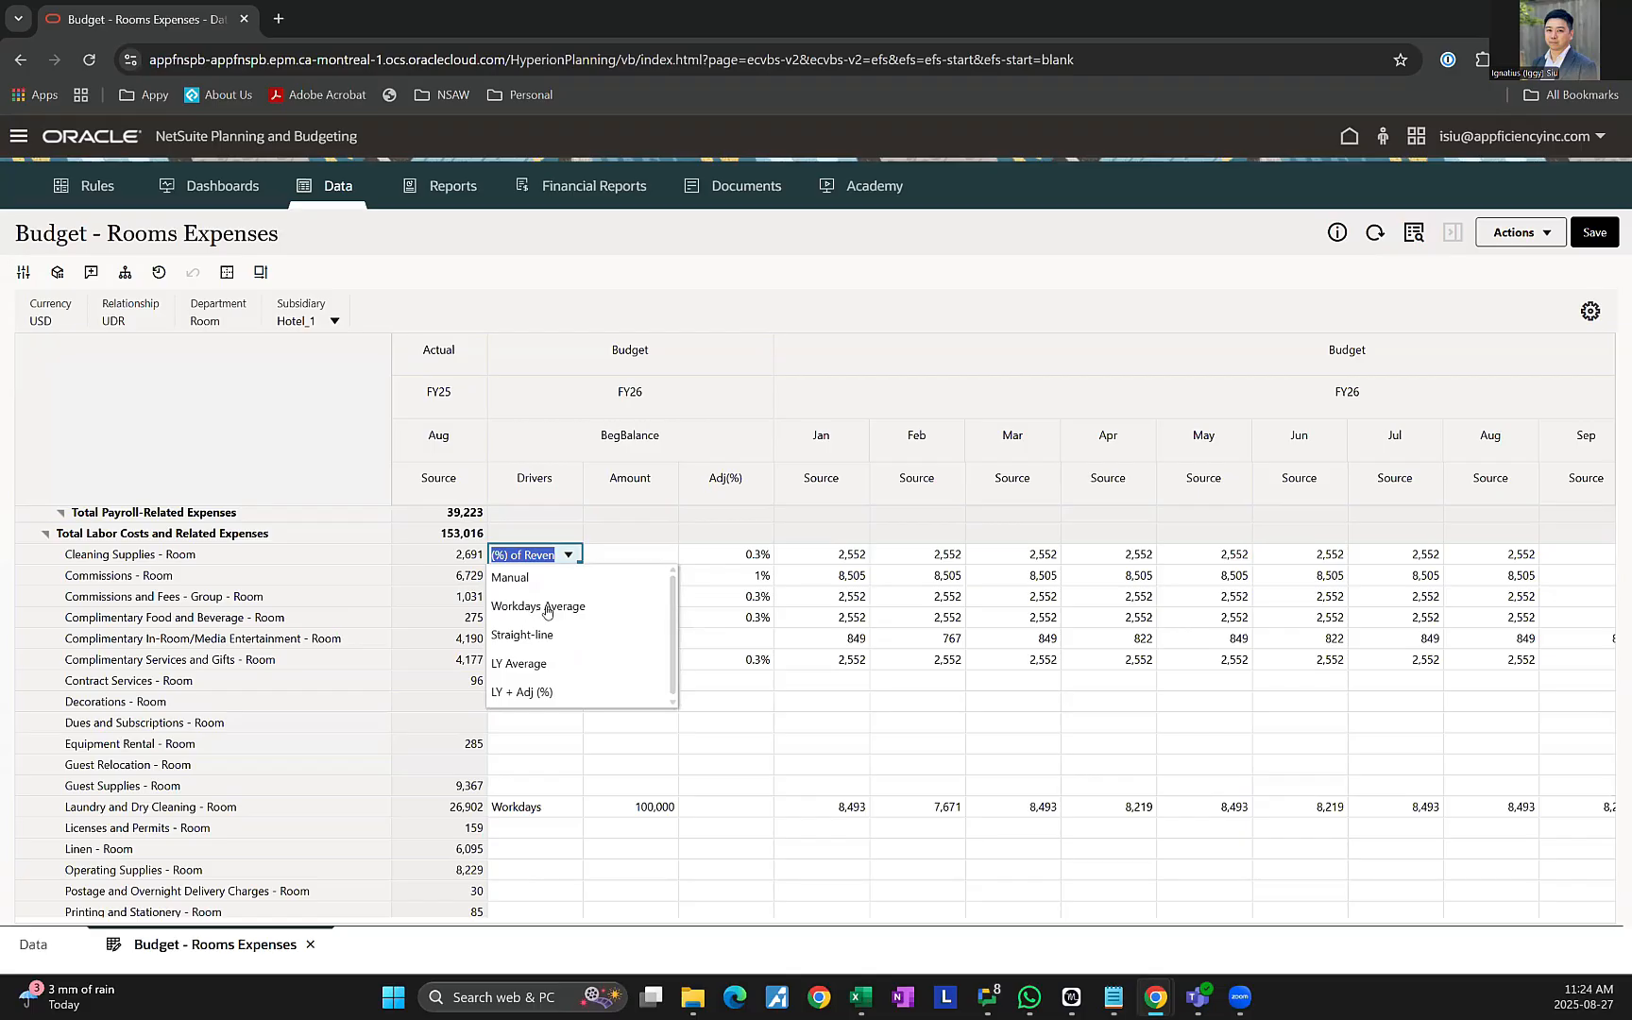
{"action": "left_click", "coordinate": [743, 600]}
{"action": "scroll", "coordinate": [835, 632], "scroll_direction": "up", "scroll_amount": 4}
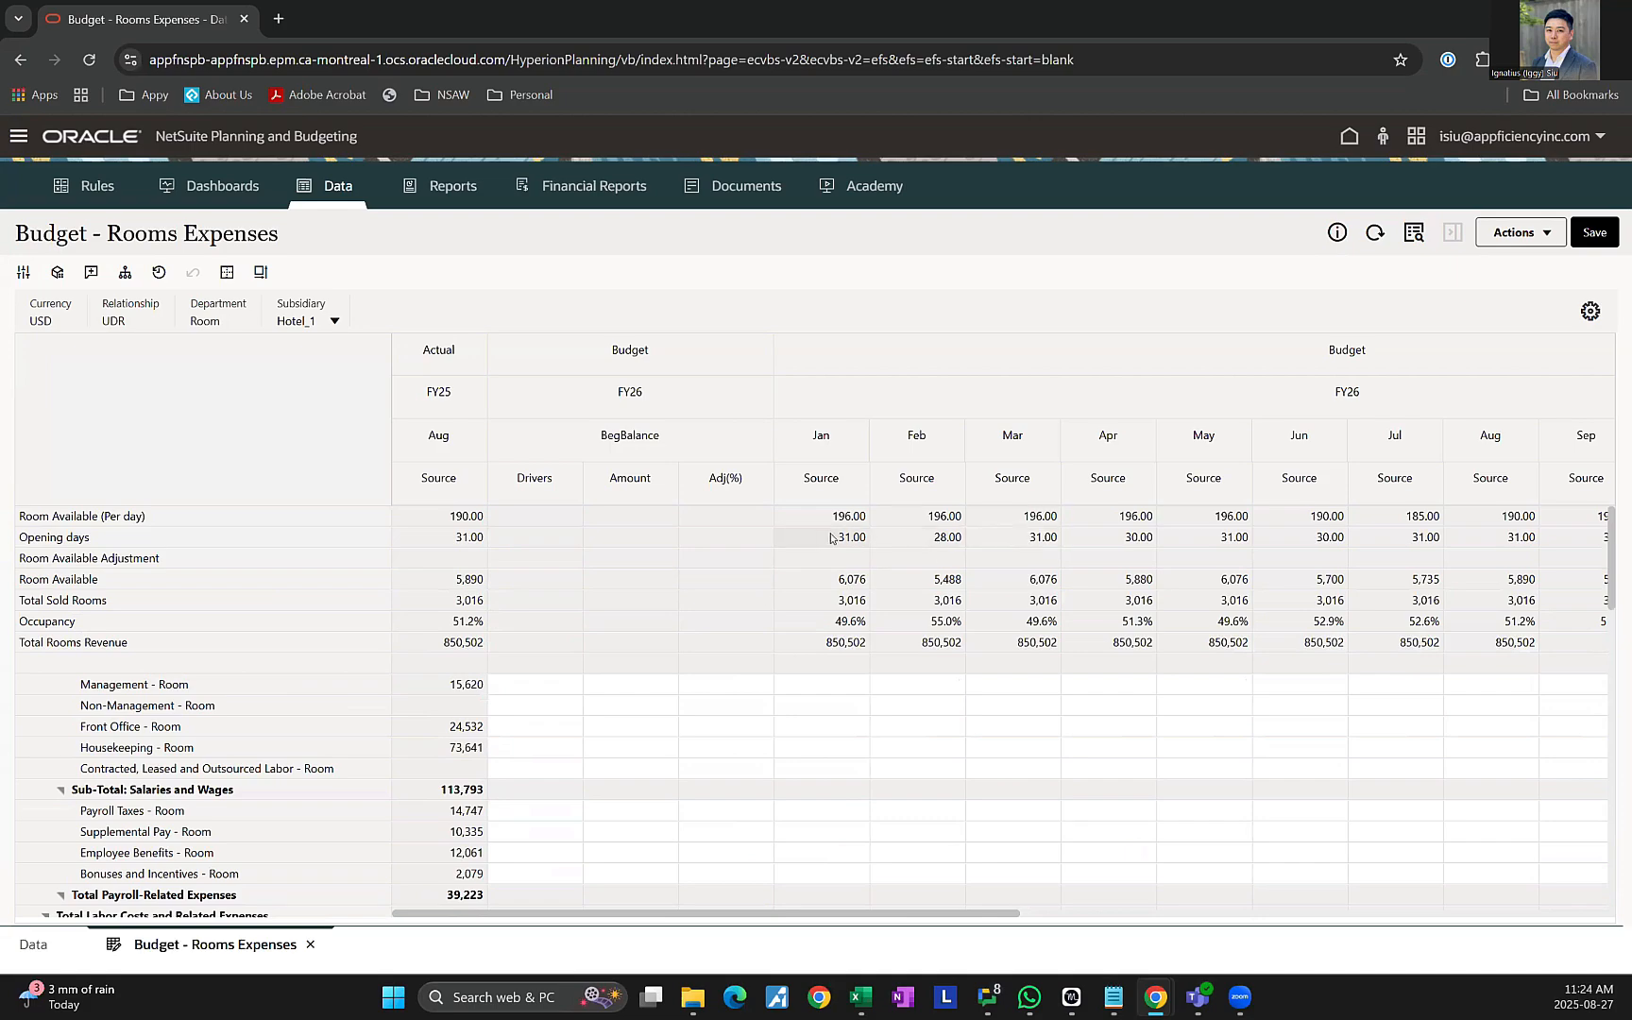
Set the Cleaning Supplies - Room driver to Workdays Average with an amount of 24,000 and save the form.
{"action": "scroll", "coordinate": [831, 642], "scroll_direction": "down", "scroll_amount": 3}
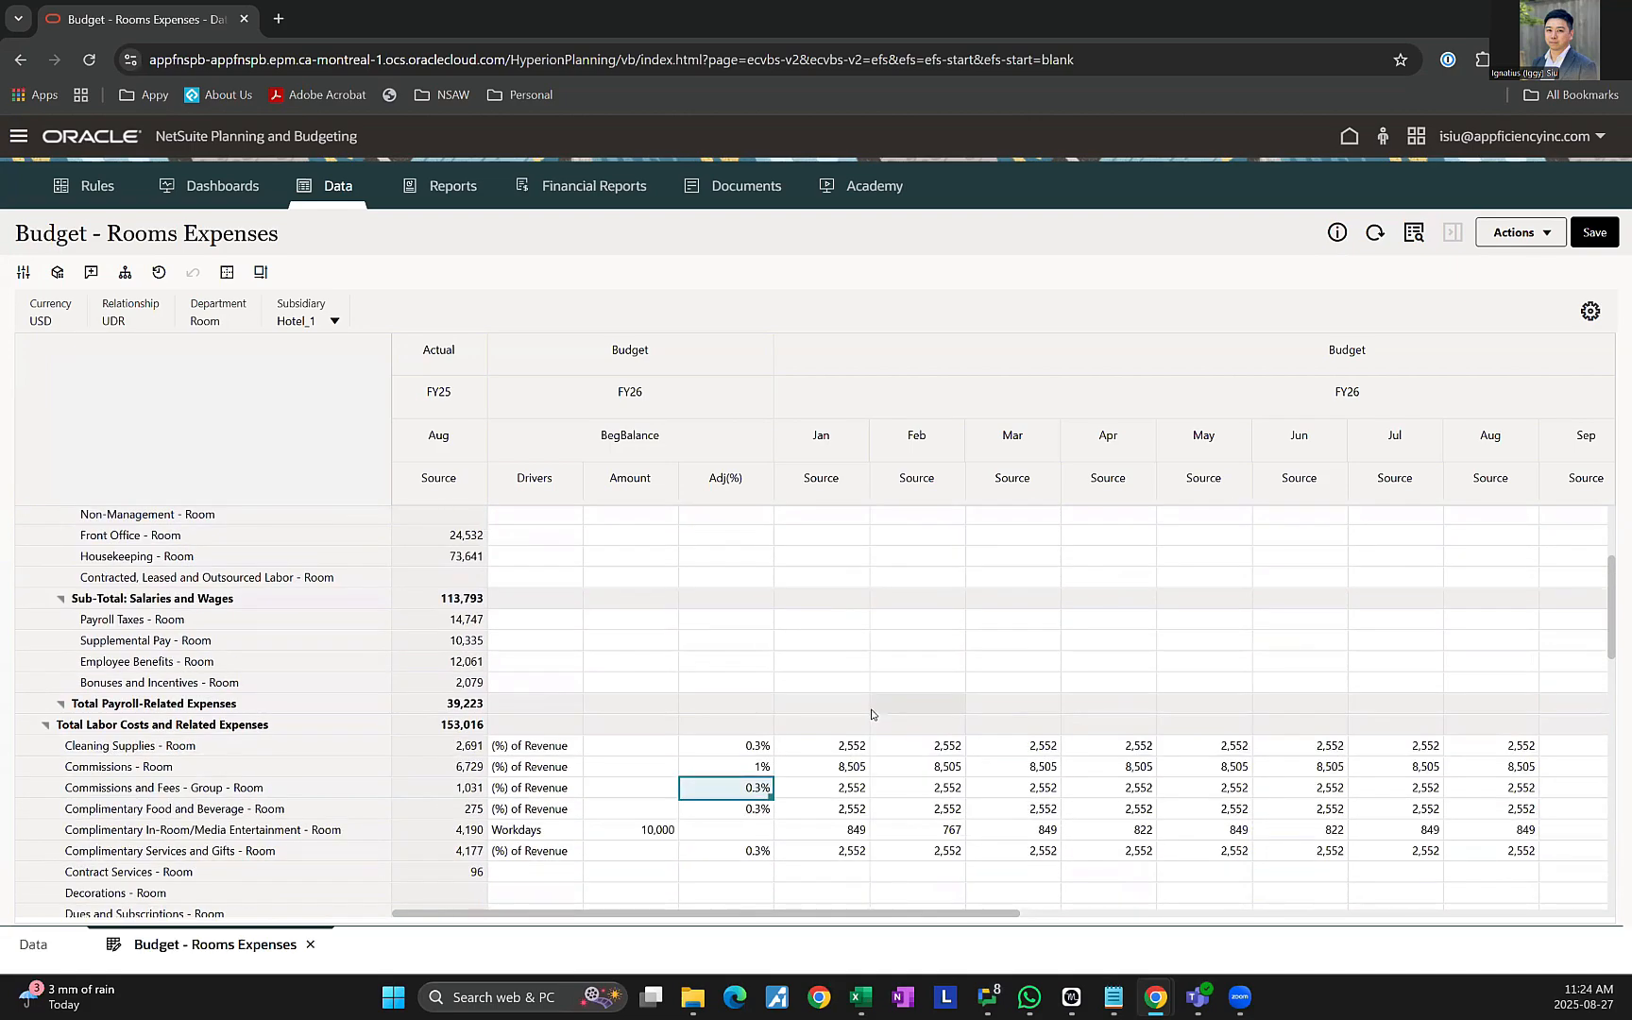
{"action": "left_click", "coordinate": [533, 748]}
{"action": "left_click", "coordinate": [535, 751]}
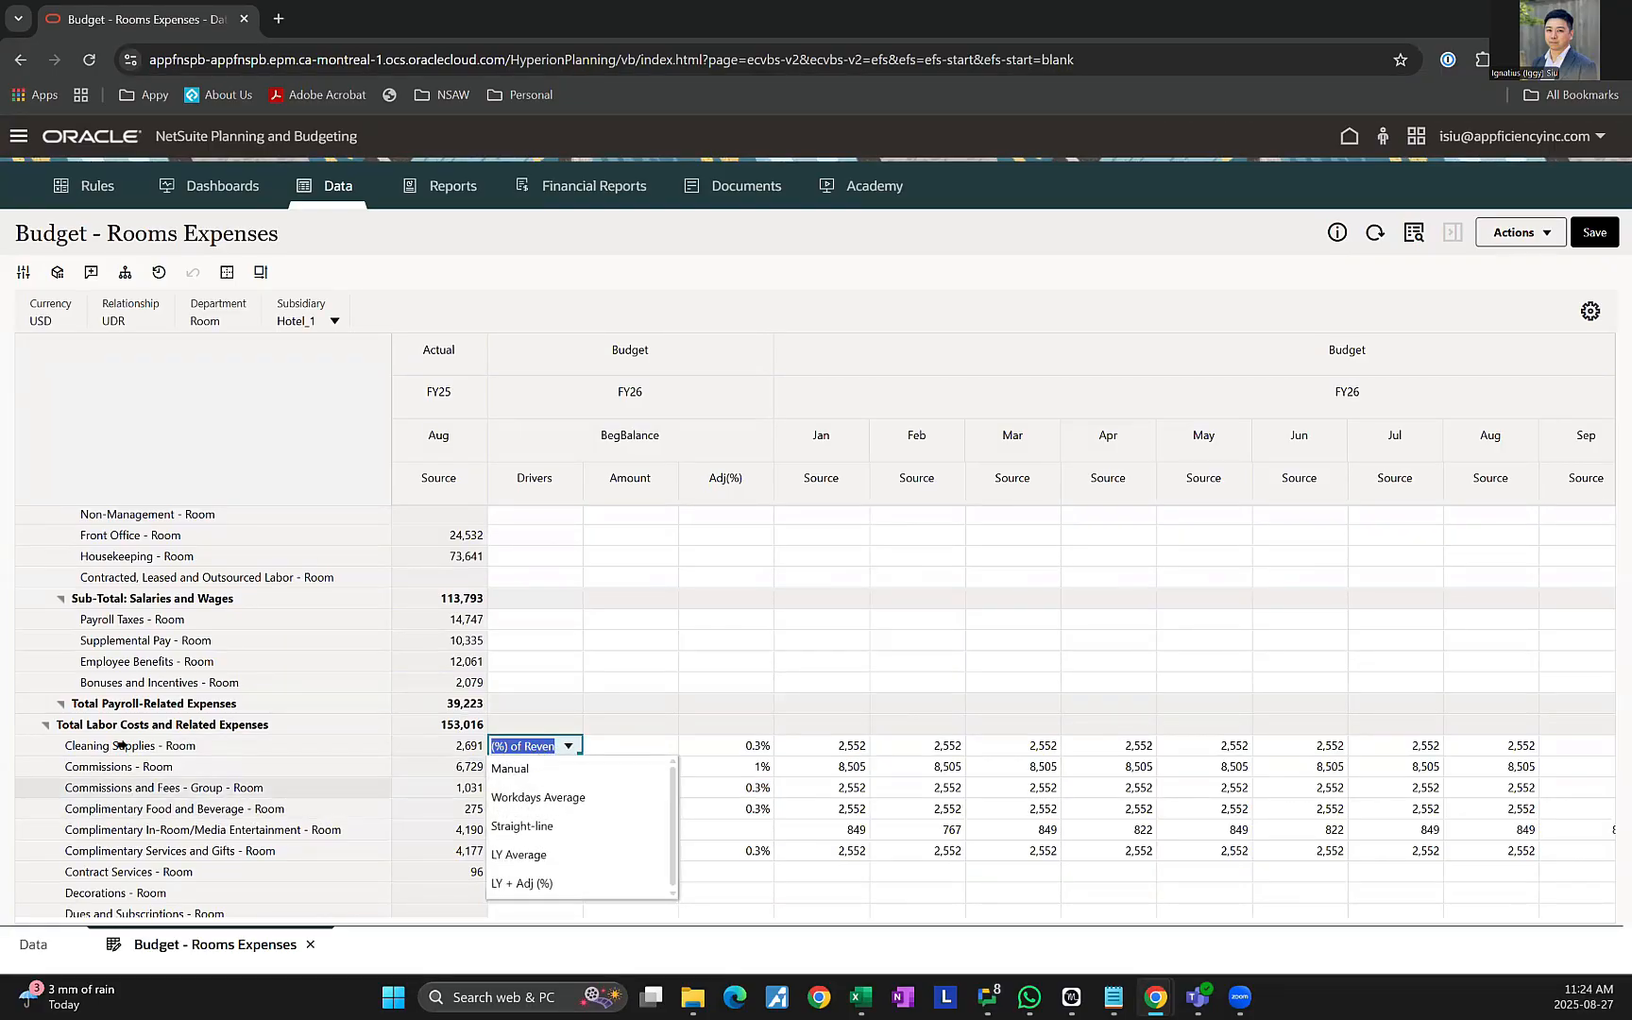
{"action": "left_click", "coordinate": [534, 799]}
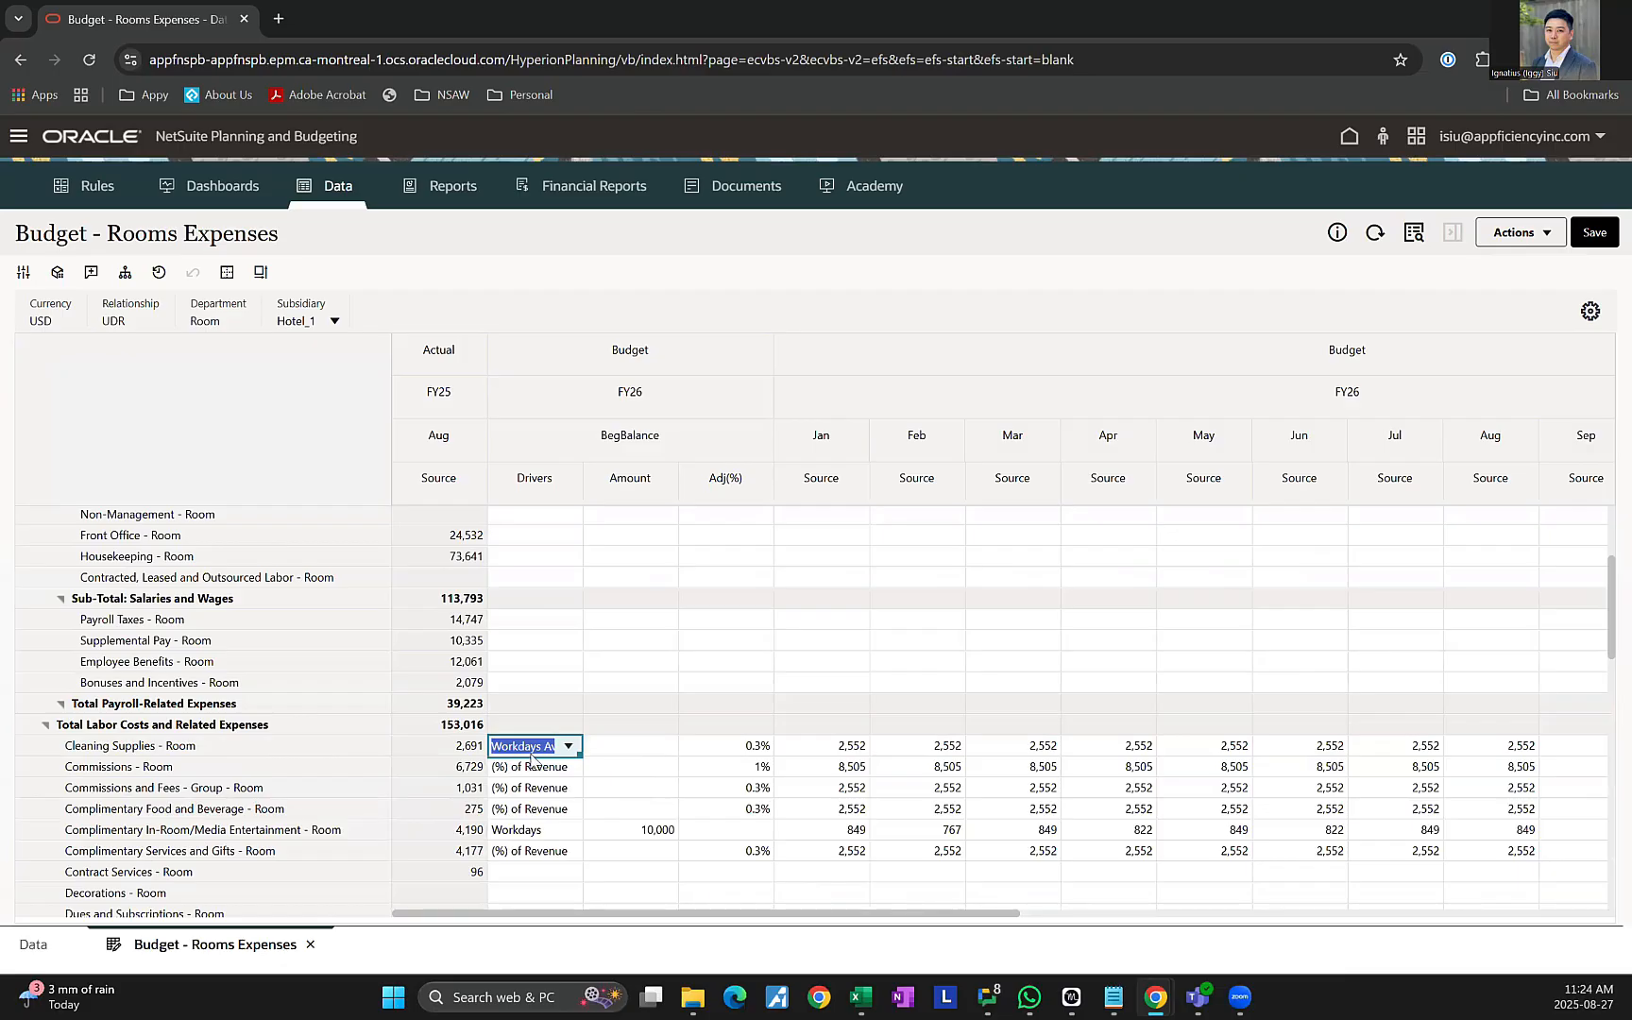
{"action": "left_click", "coordinate": [645, 752]}
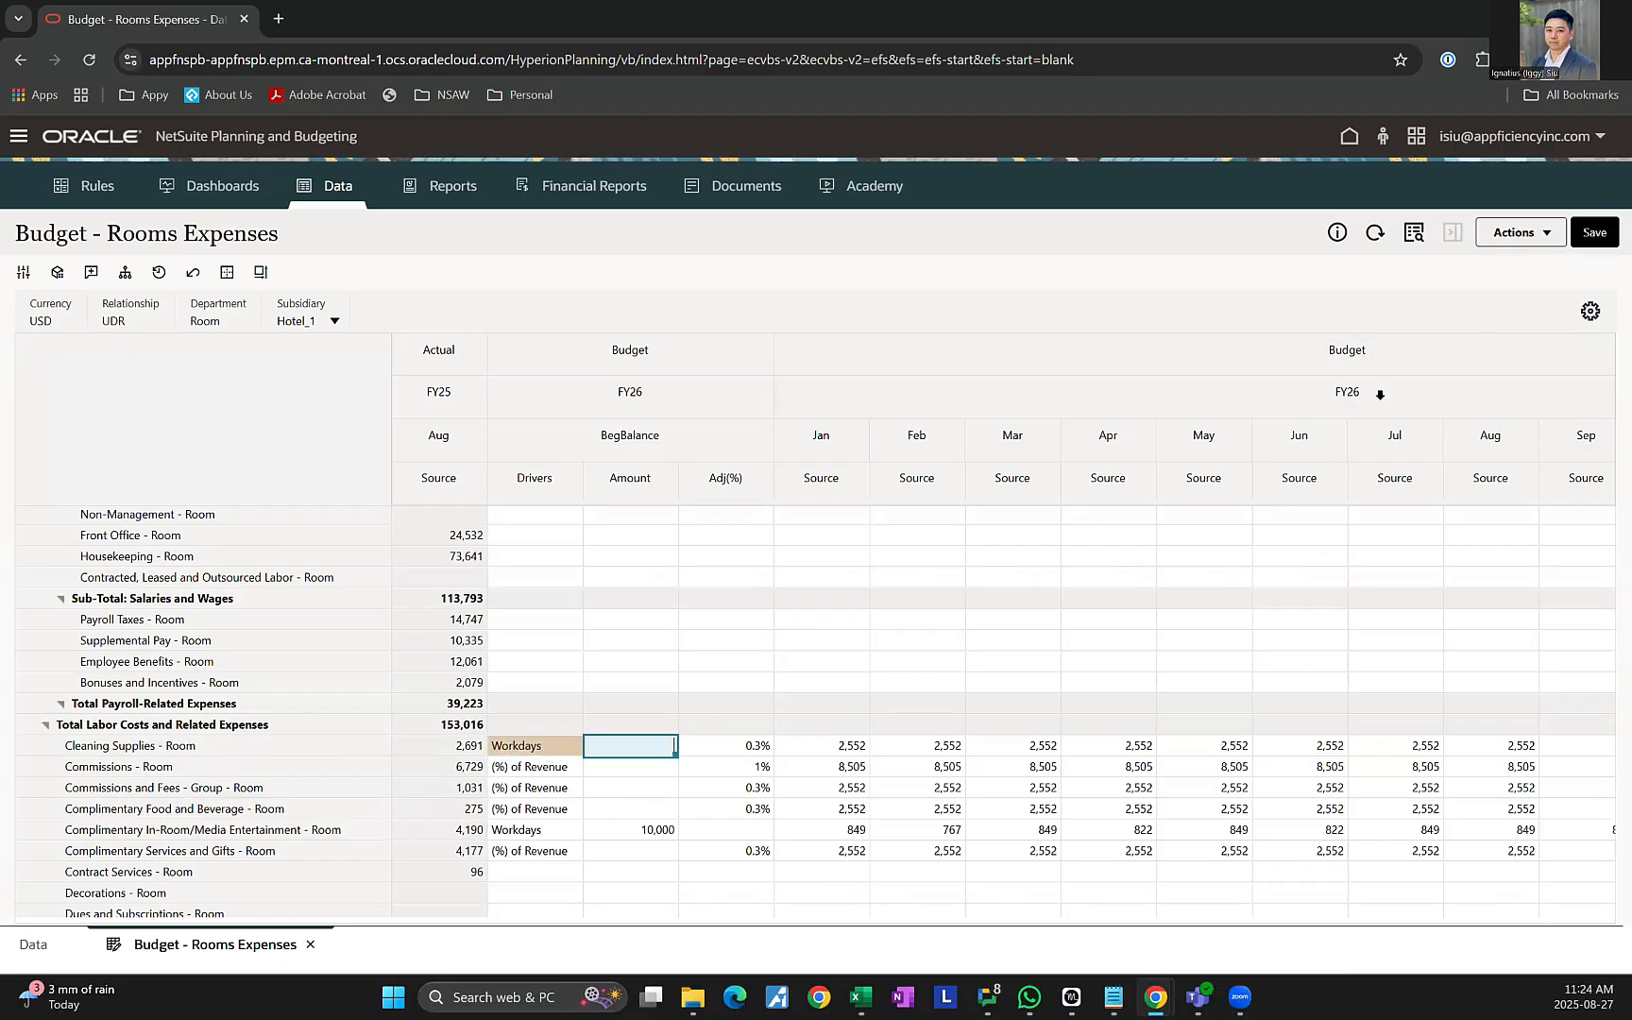
{"action": "left_click", "coordinate": [648, 748]}
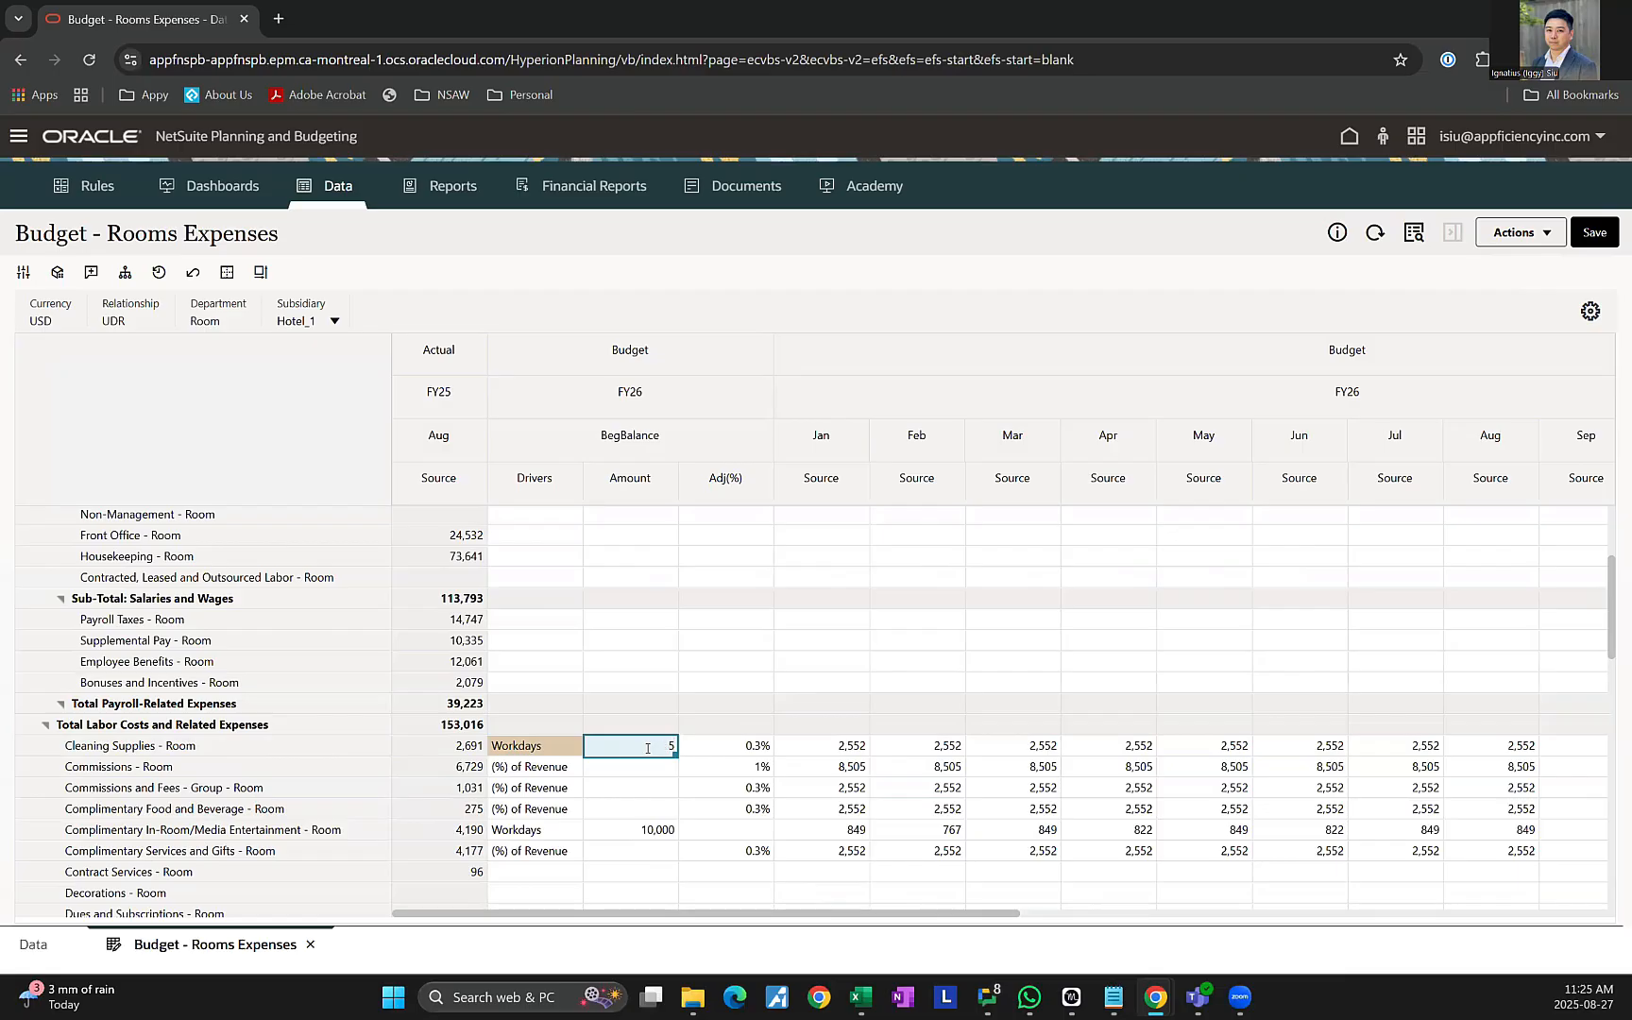
{"action": "type", "text": "240000"}
{"action": "left_click", "coordinate": [1594, 234]}
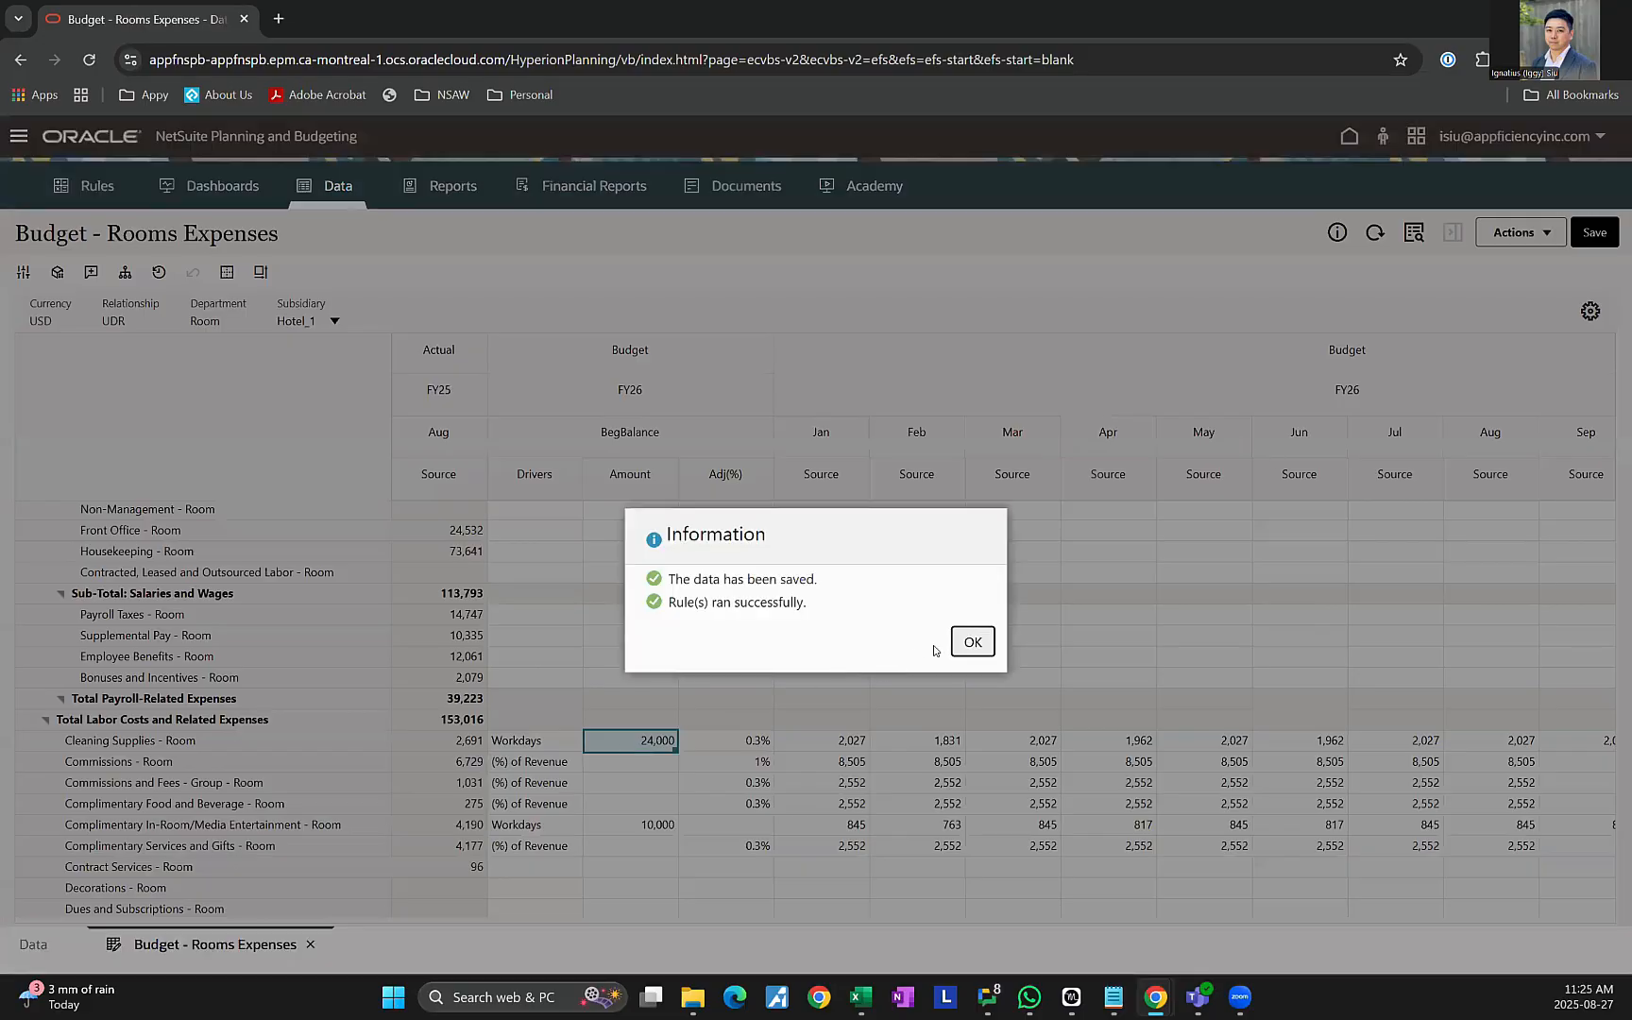
{"action": "key", "text": "Return"}
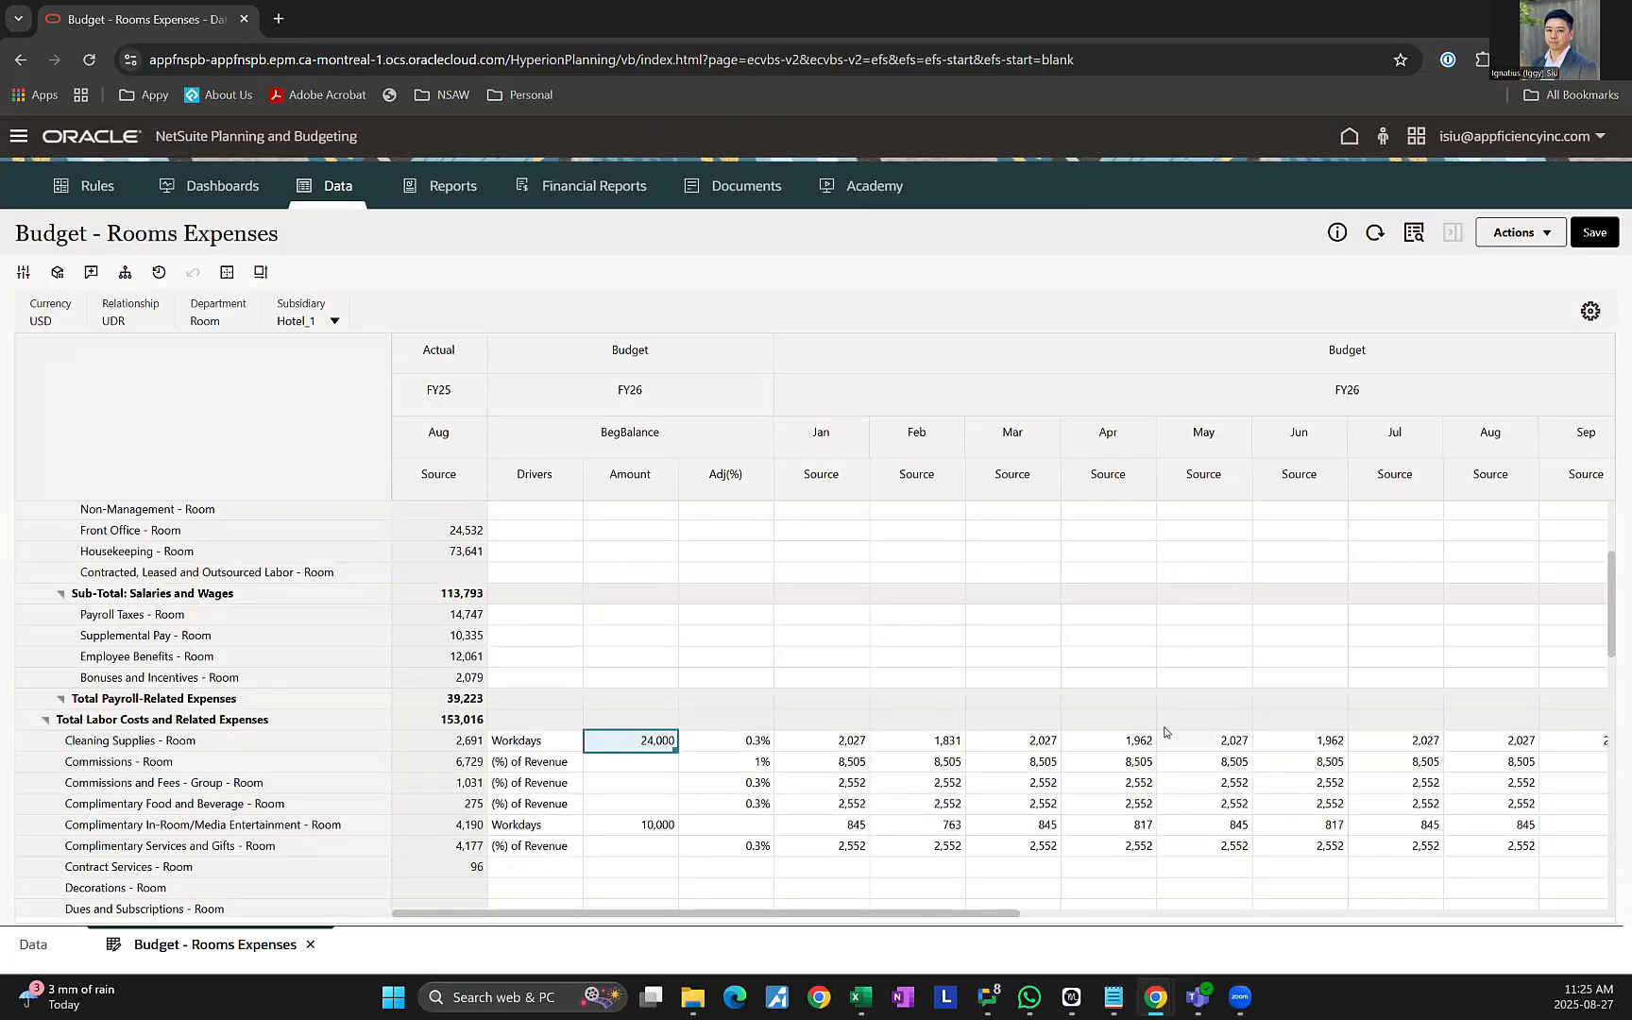
Set the Commissions - Room driver to Straight-line with an amount of 20,000.
{"action": "left_click", "coordinate": [616, 763]}
{"action": "left_click", "coordinate": [567, 762]}
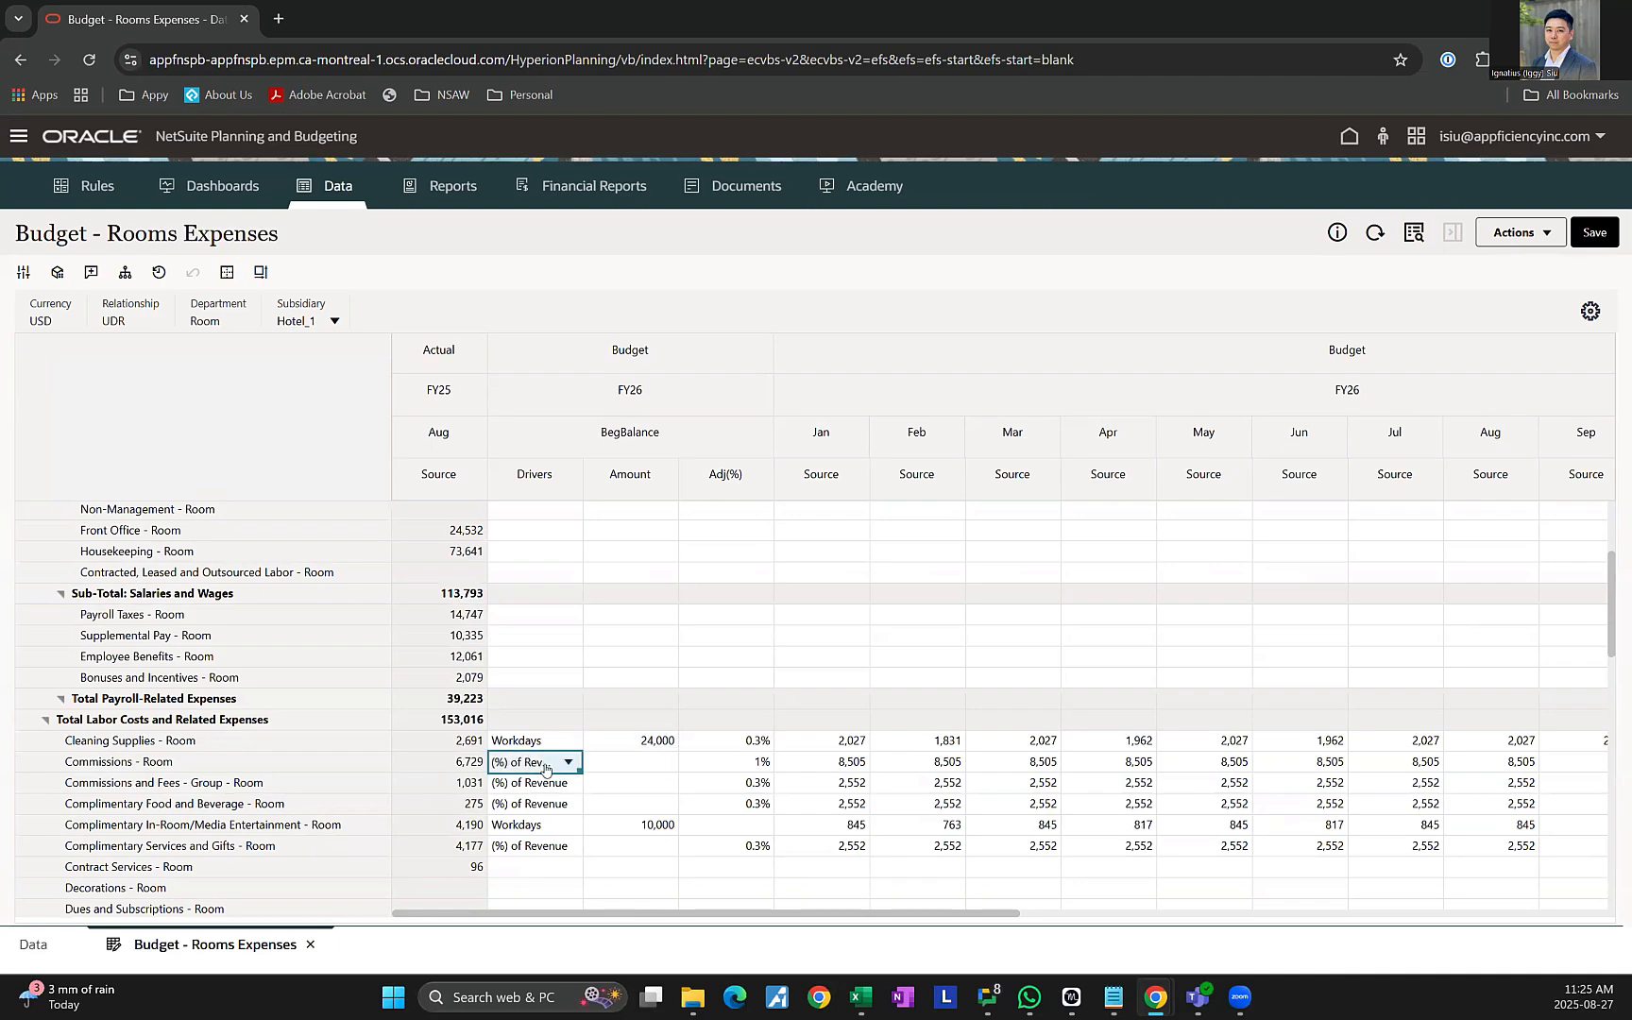
{"action": "left_click", "coordinate": [567, 761]}
{"action": "scroll", "coordinate": [553, 825], "scroll_direction": "down", "scroll_amount": 2}
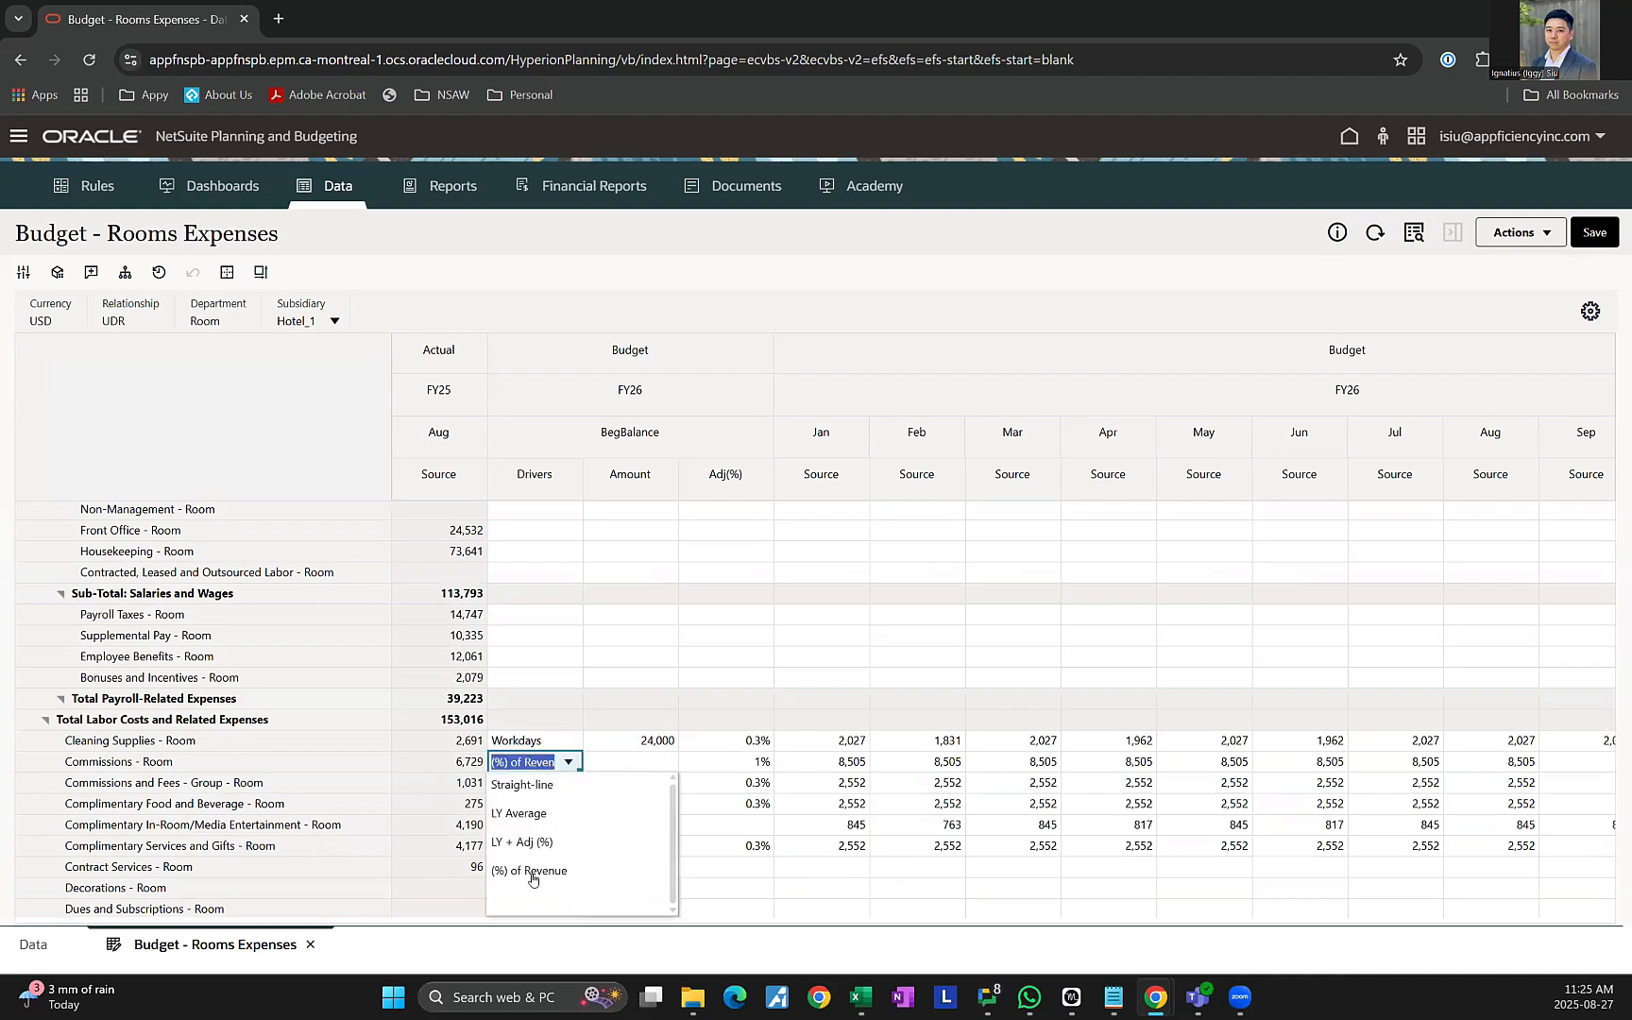
{"action": "left_click", "coordinate": [522, 785]}
{"action": "left_click", "coordinate": [642, 766]}
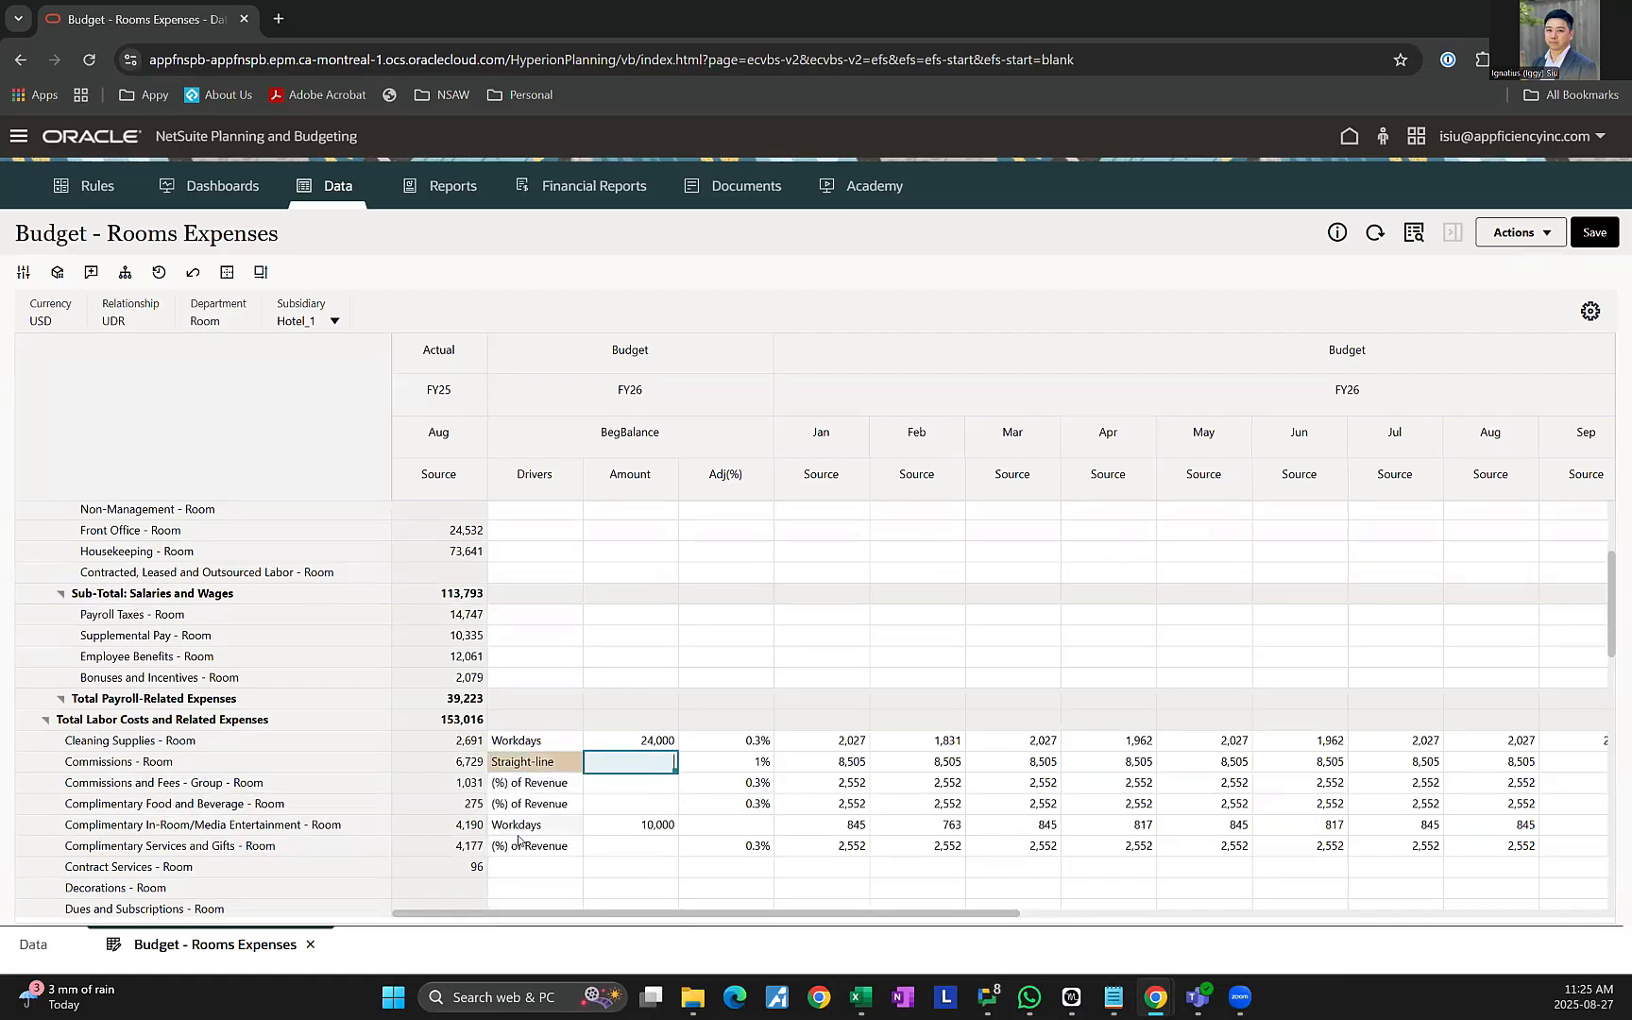
{"action": "type", "text": "20,000"}
{"action": "key", "text": "Return"}
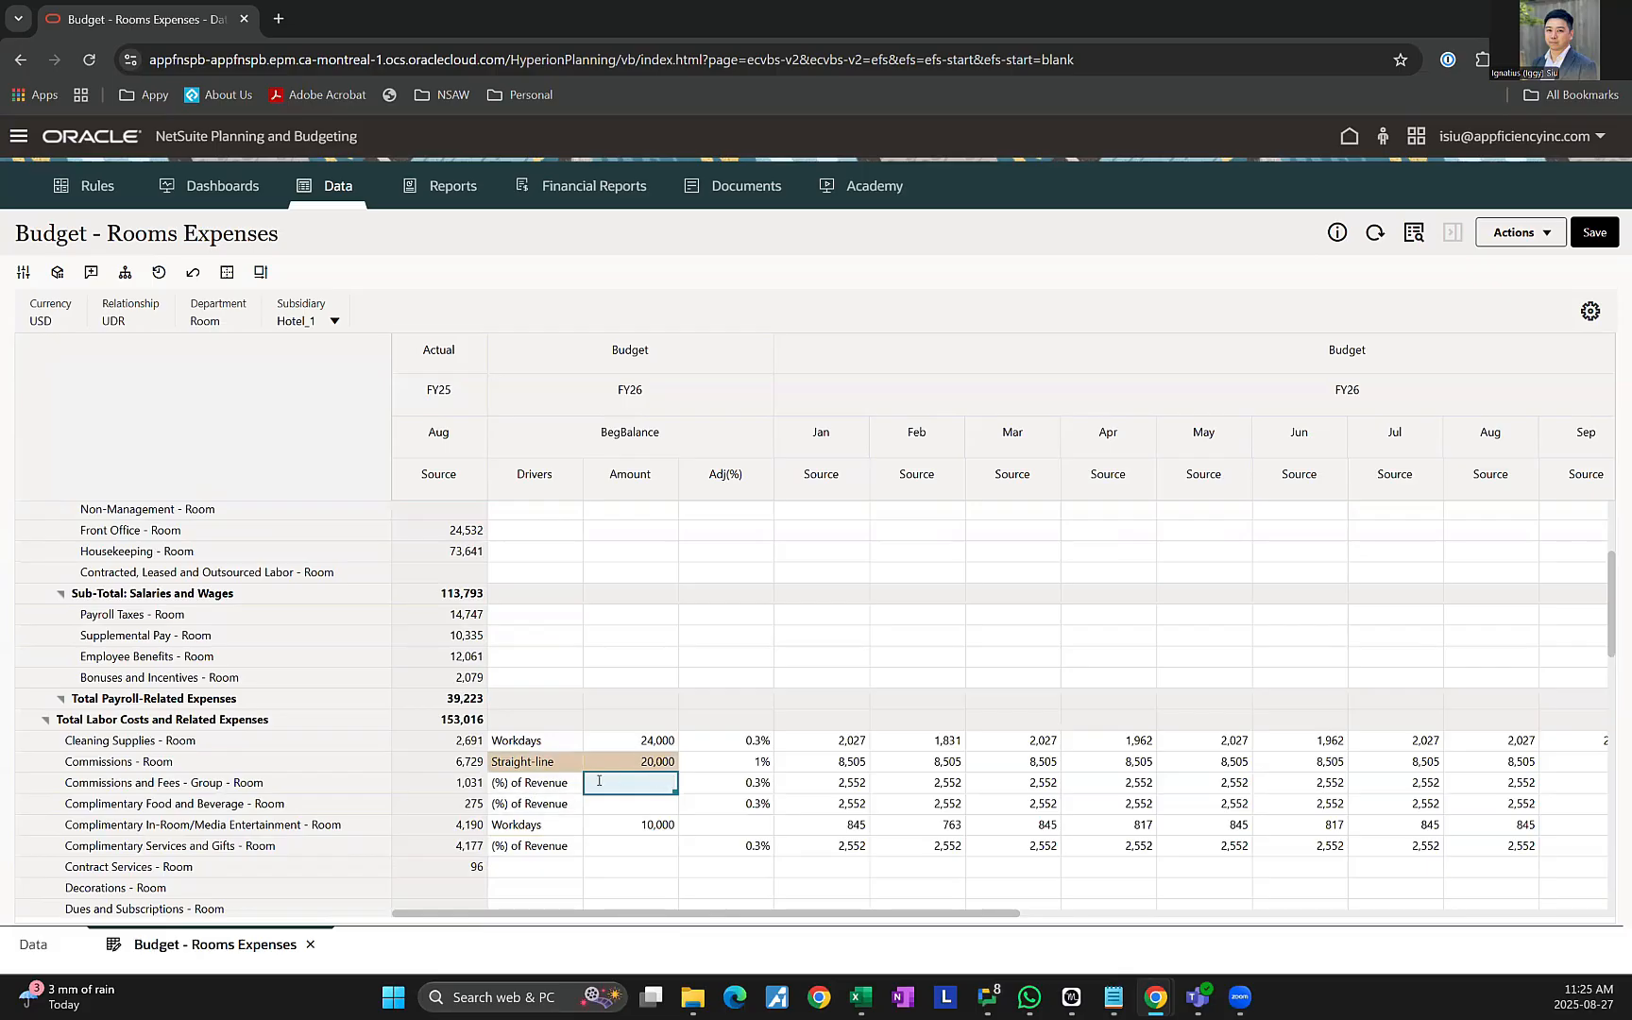
Review the driver options for Commissions and Fees - Group - Room without changing the driver, and look over the remaining expense rows.
{"action": "left_click", "coordinate": [545, 792]}
{"action": "left_click", "coordinate": [554, 785]}
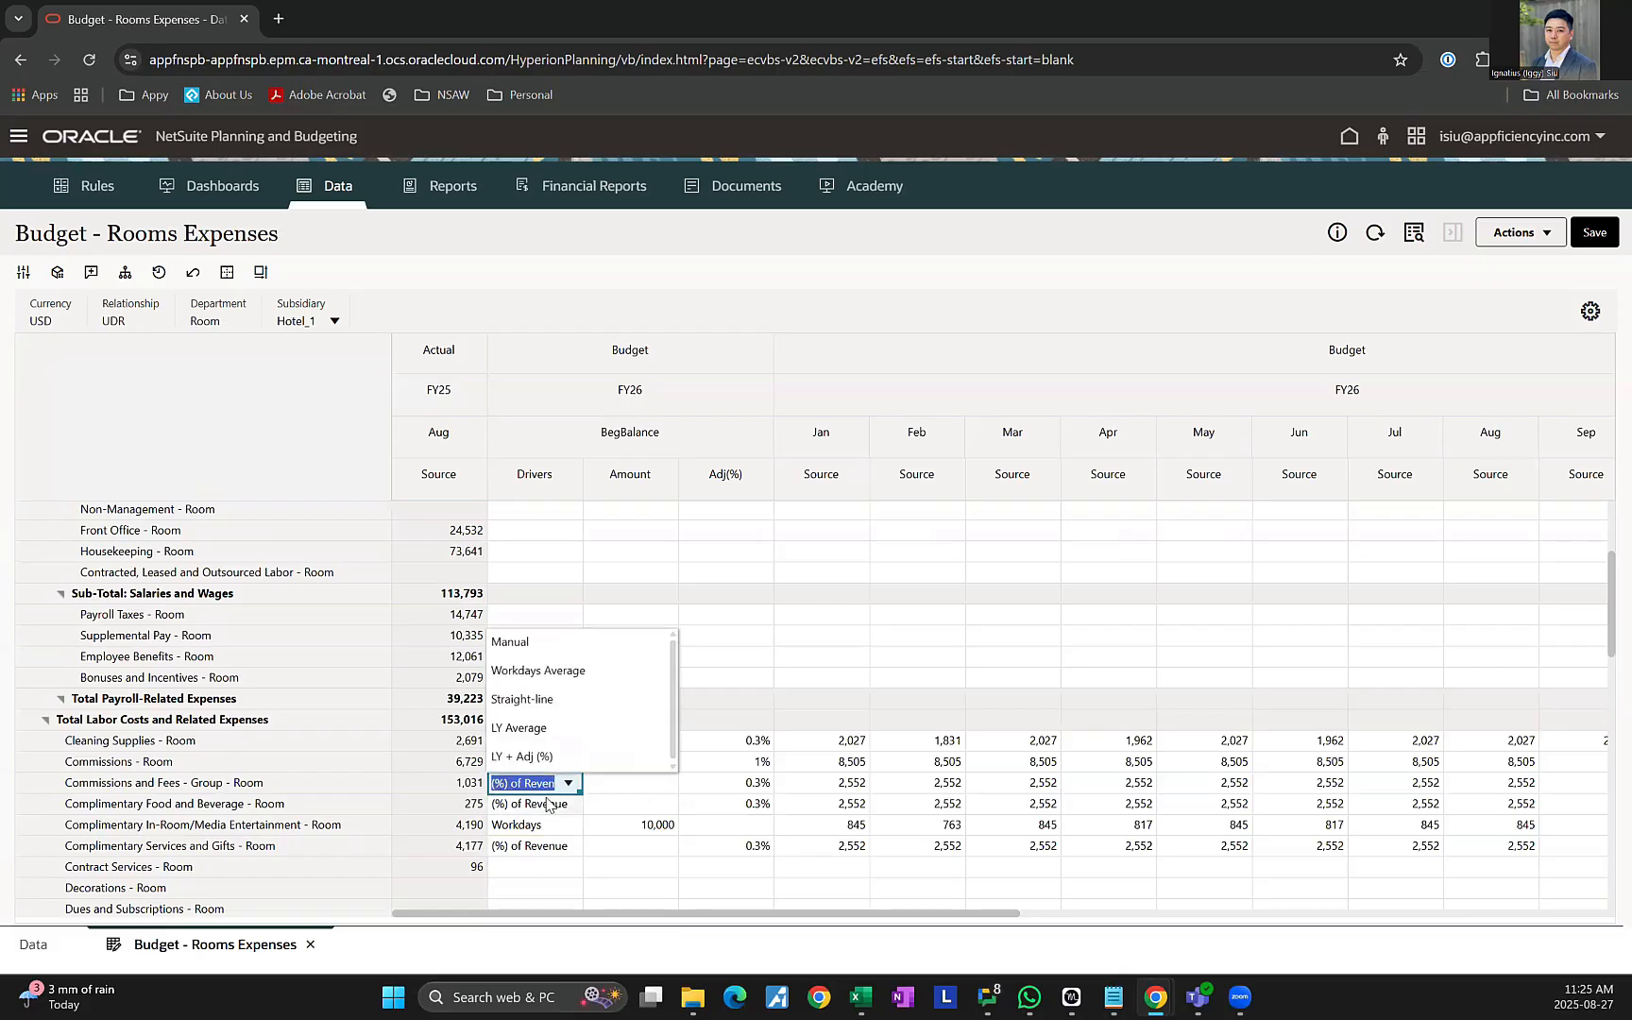
{"action": "scroll", "coordinate": [544, 678], "scroll_direction": "down", "scroll_amount": 1}
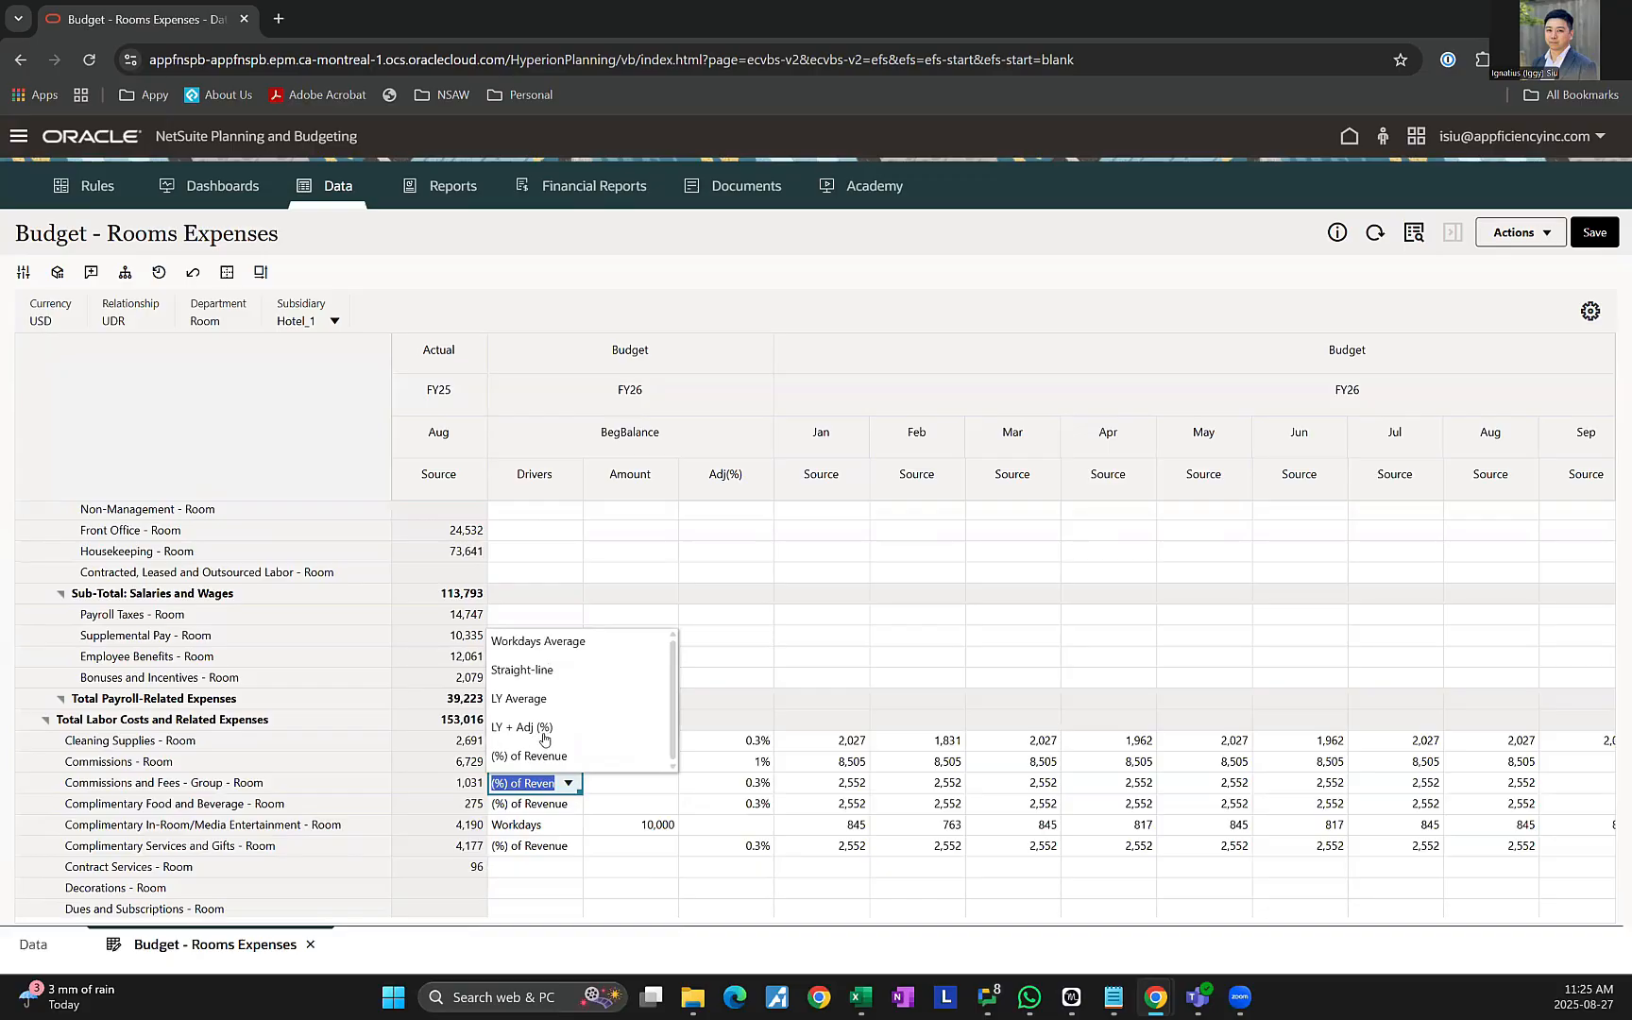
{"action": "left_click", "coordinate": [661, 840]}
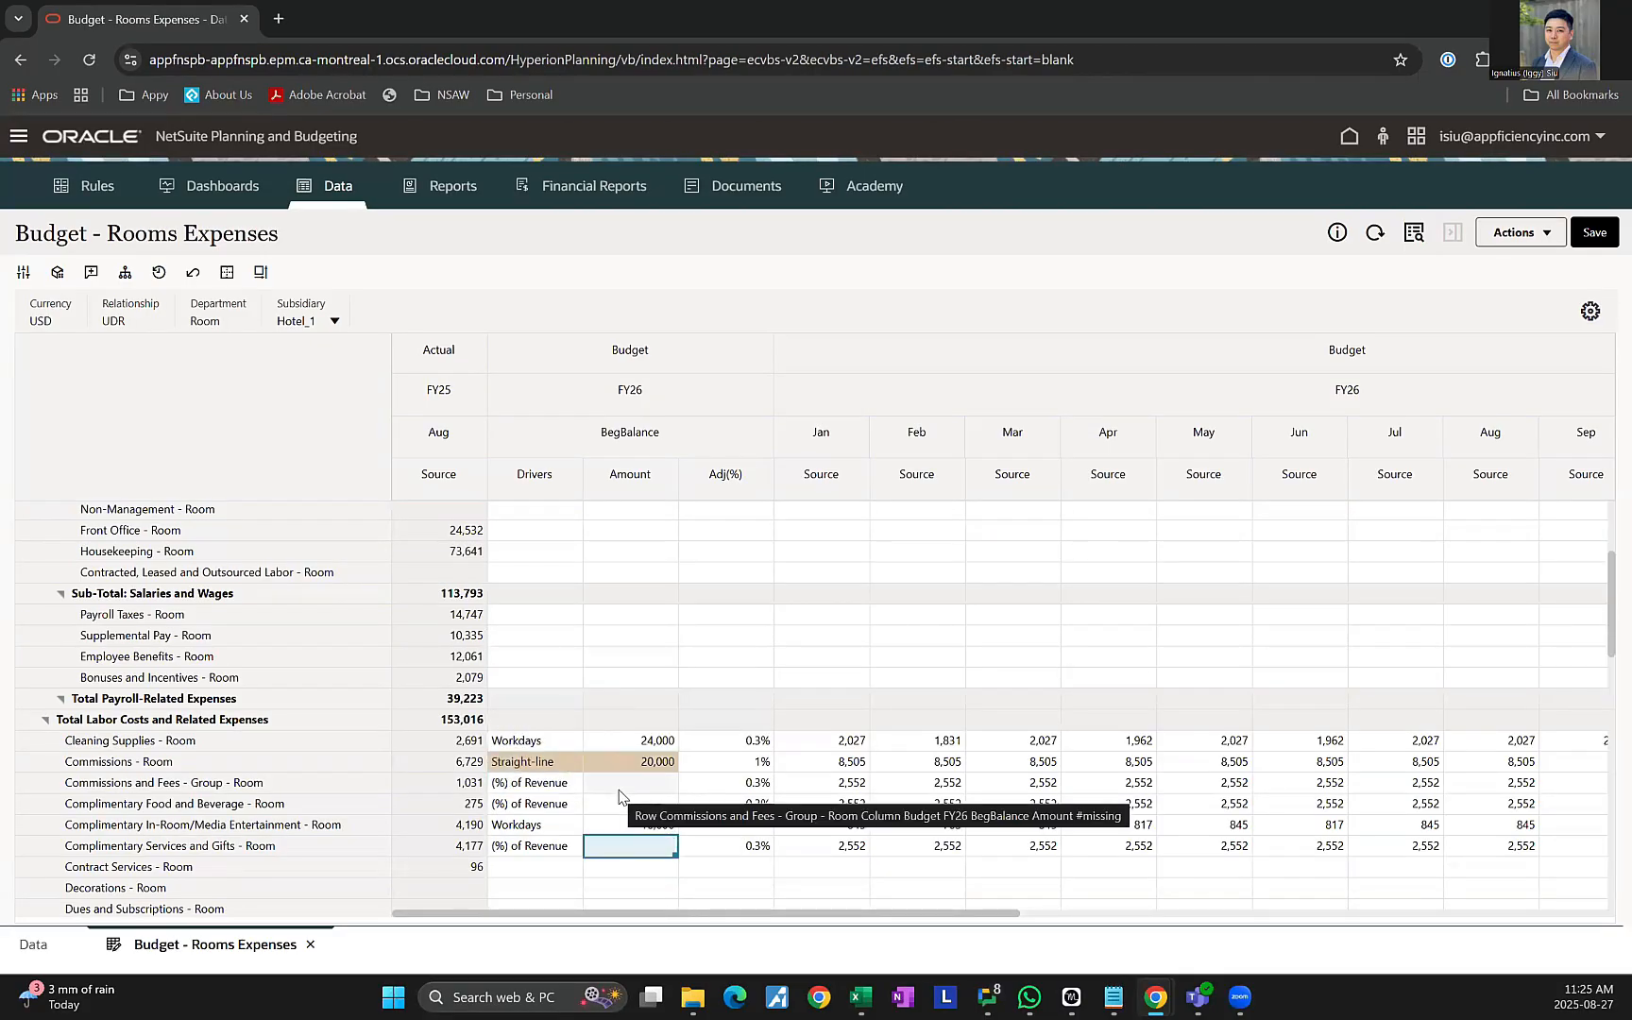
{"action": "scroll", "coordinate": [572, 737], "scroll_direction": "down", "scroll_amount": 2}
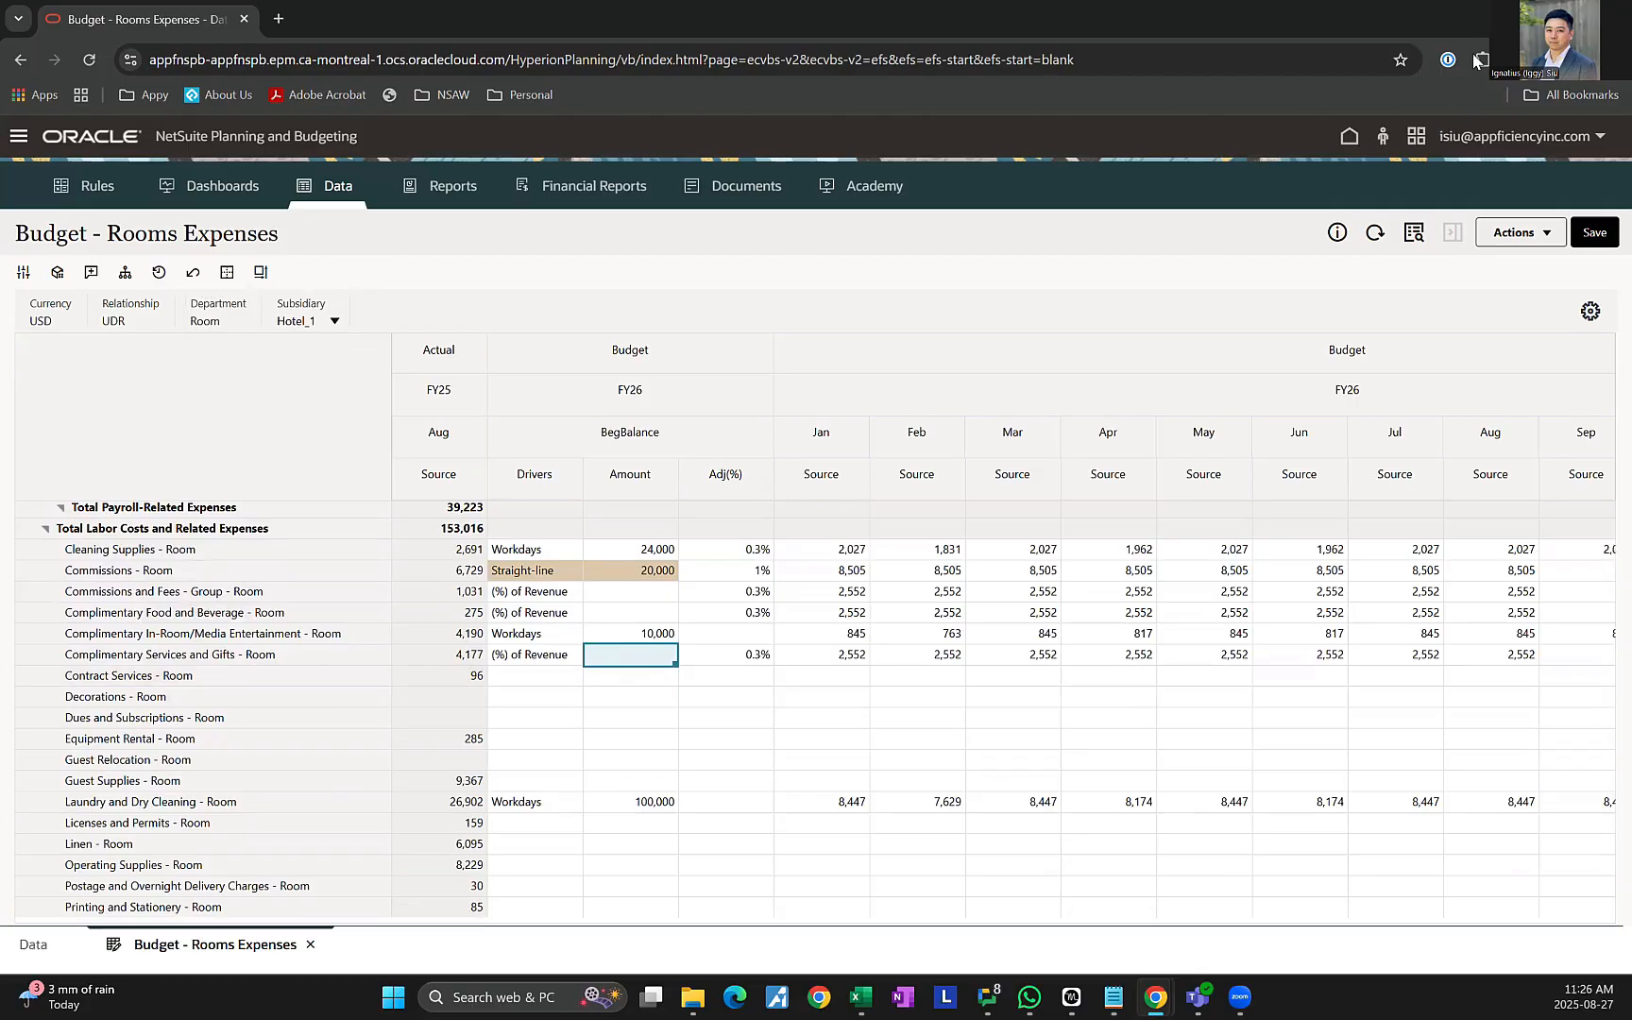
Leave the form without saving, return to the home page and open the Reports library.
{"action": "left_click", "coordinate": [1351, 136]}
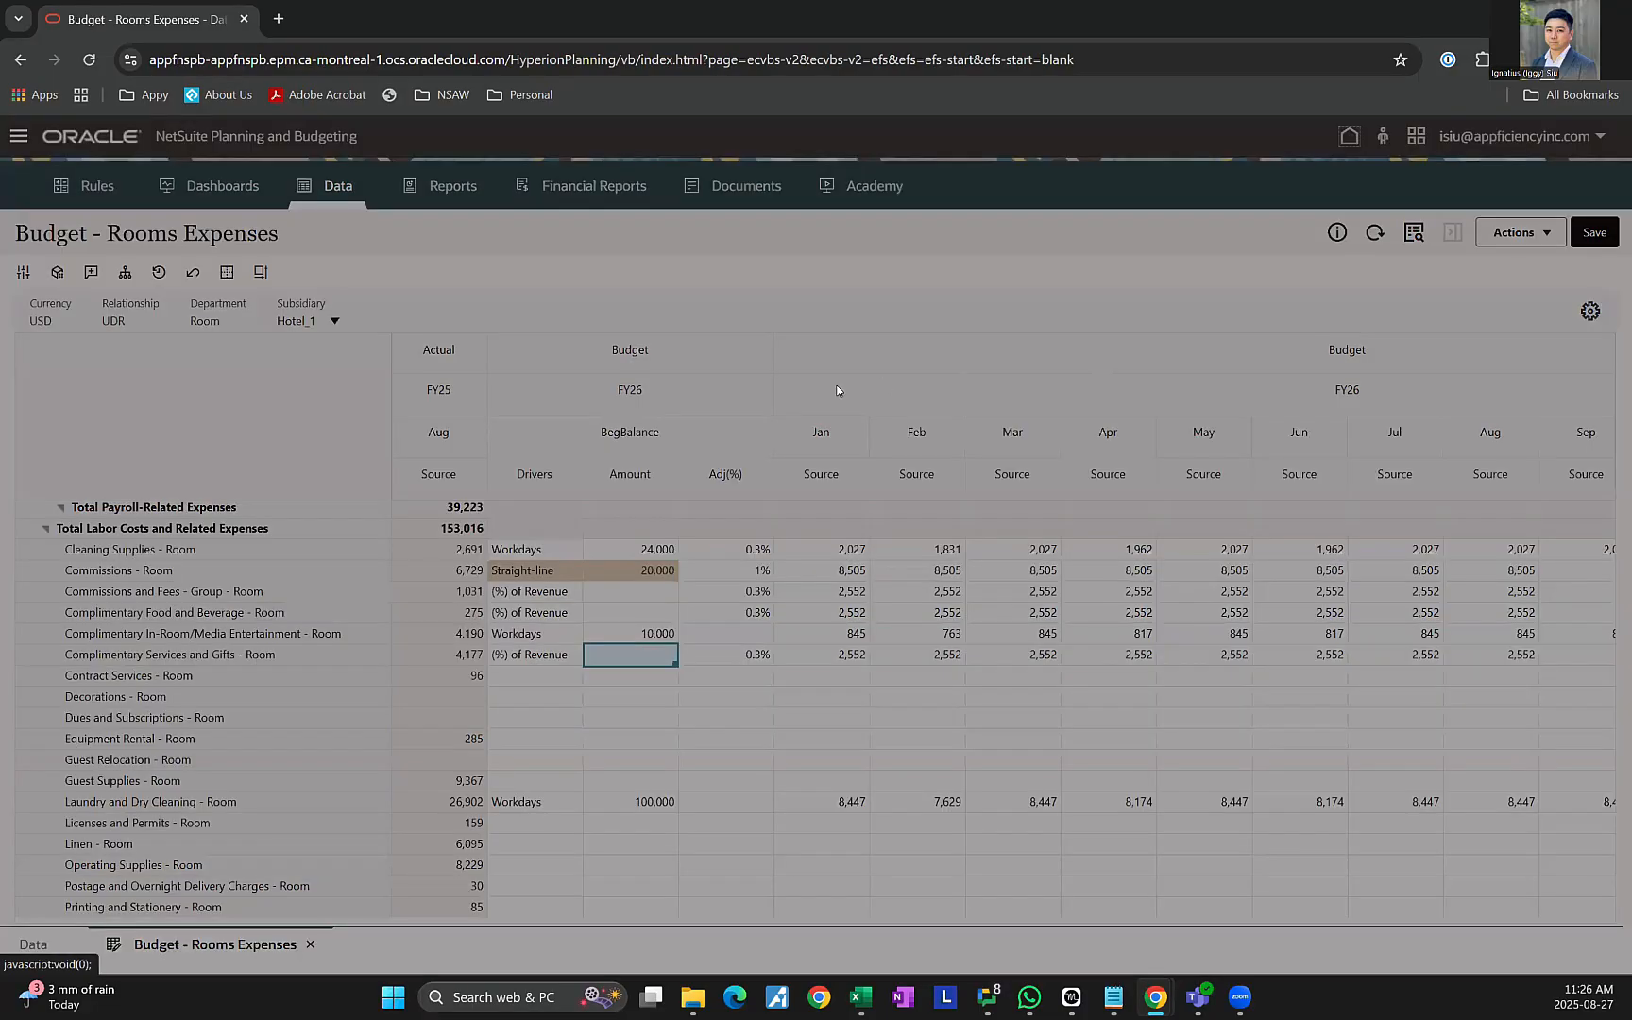
{"action": "left_click", "coordinate": [950, 570]}
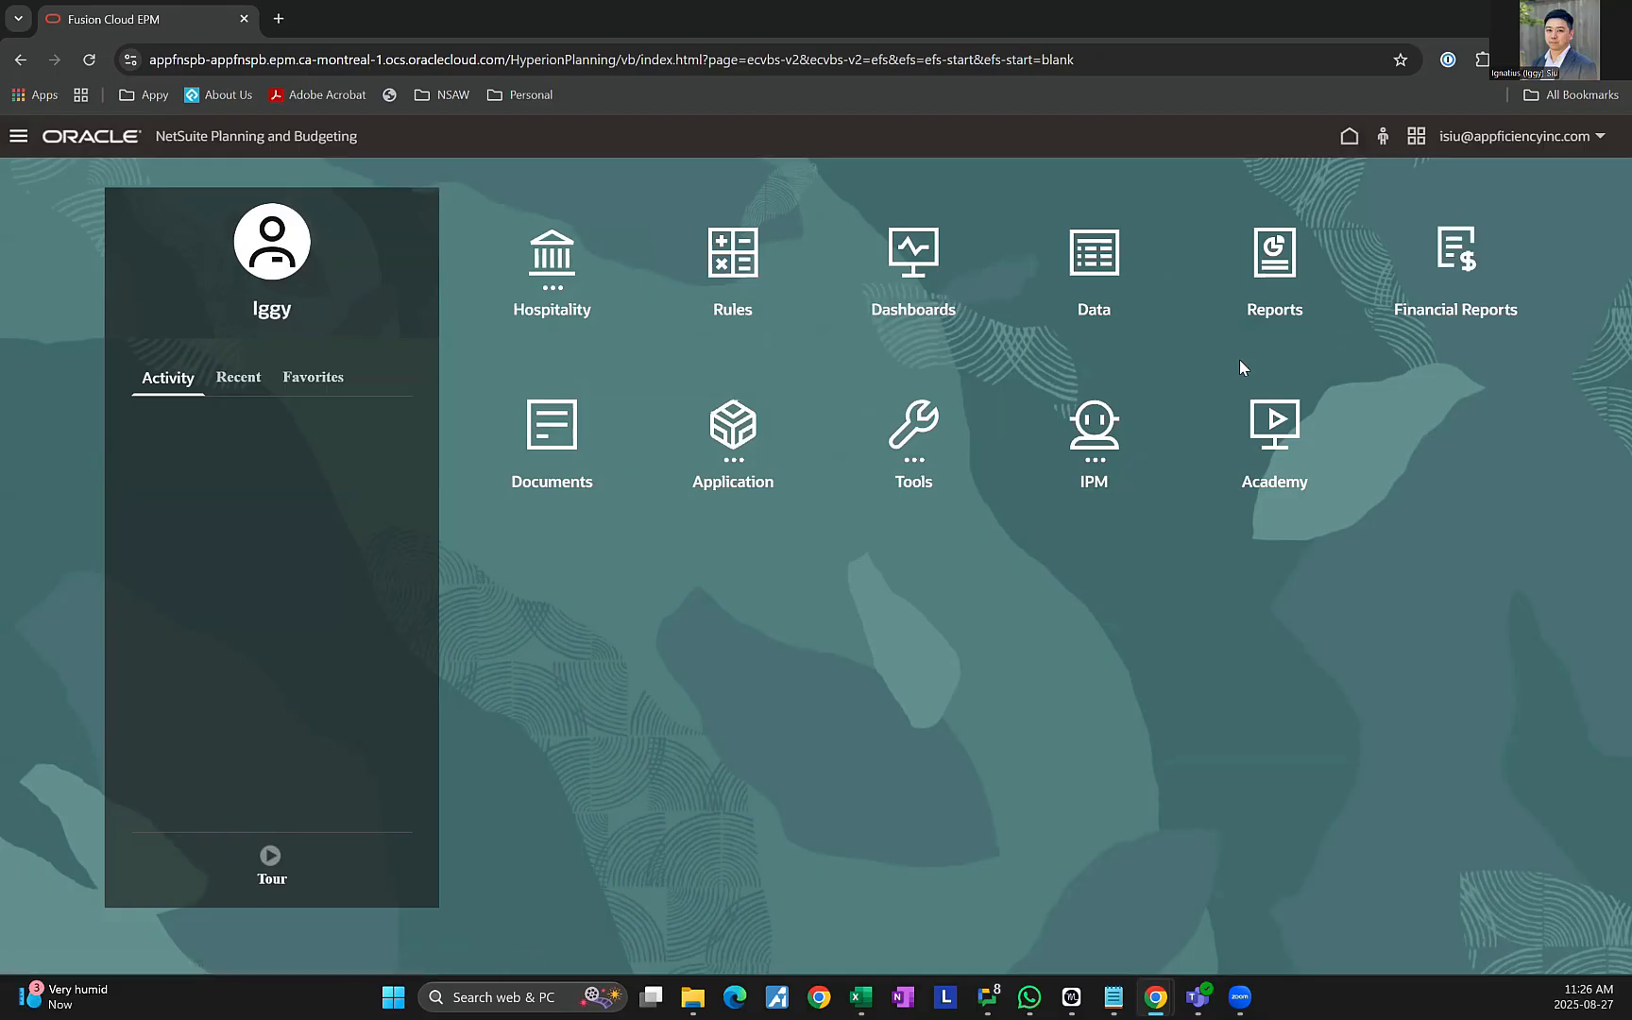
{"action": "left_click", "coordinate": [1268, 264]}
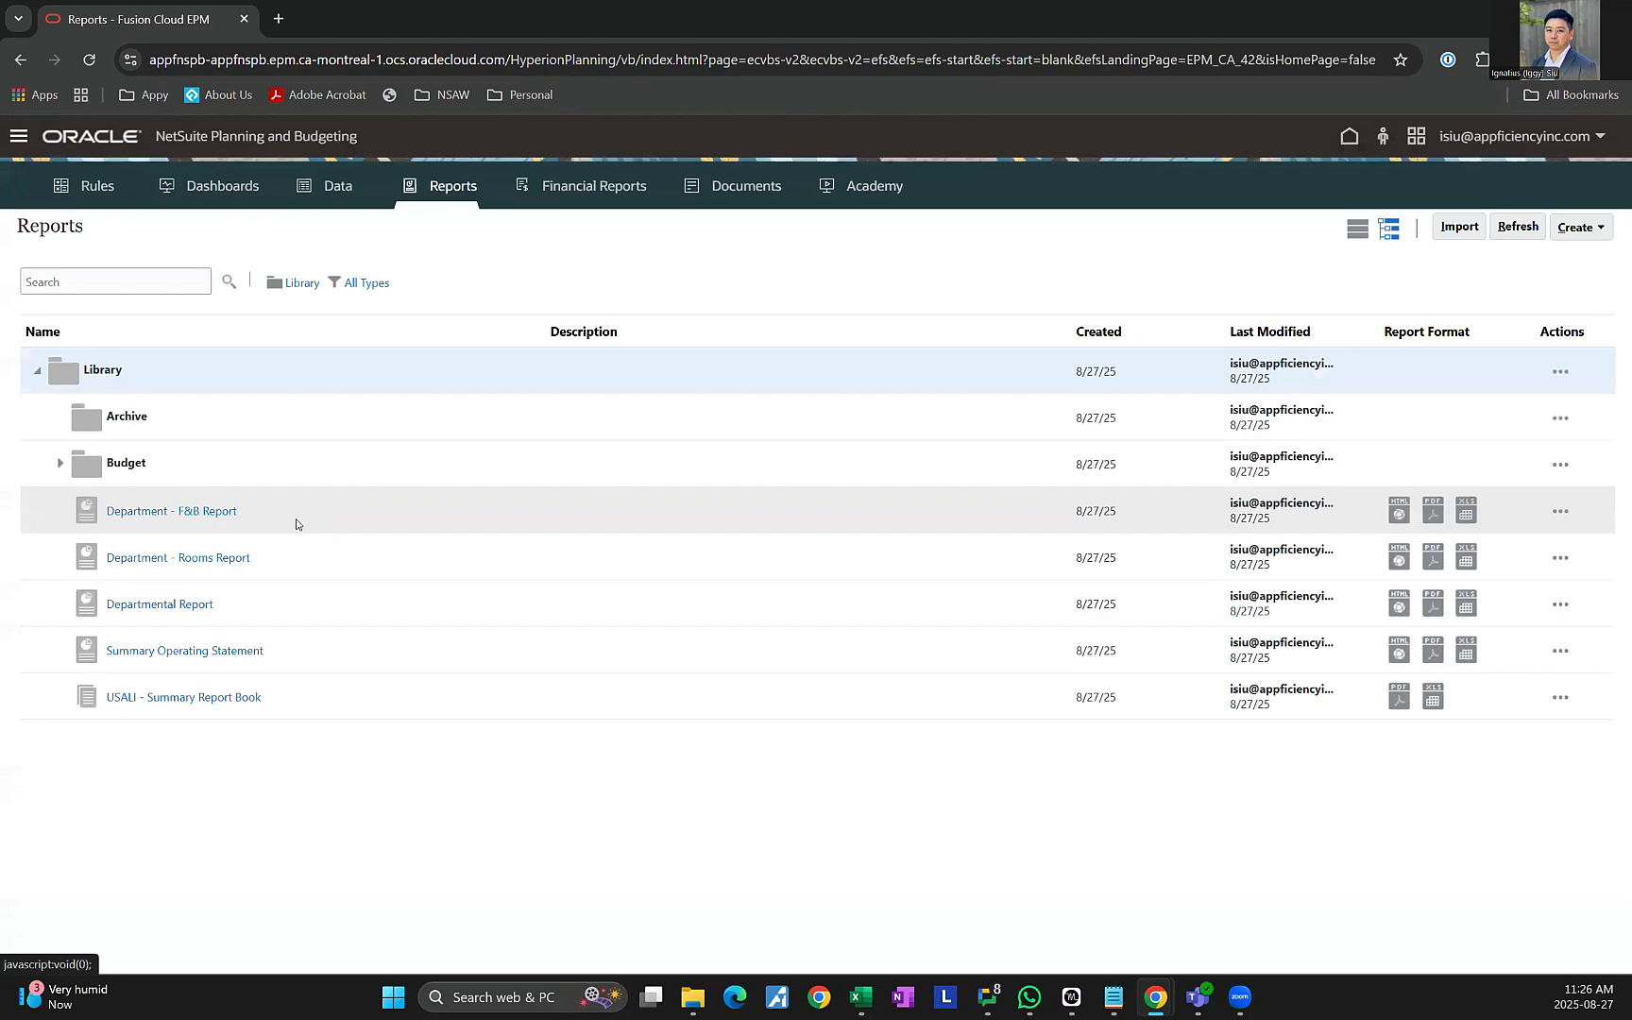
Open the USALI - Summary Report Book and look over its summary operating statement and rooms revenue pages.
{"action": "left_click", "coordinate": [330, 708]}
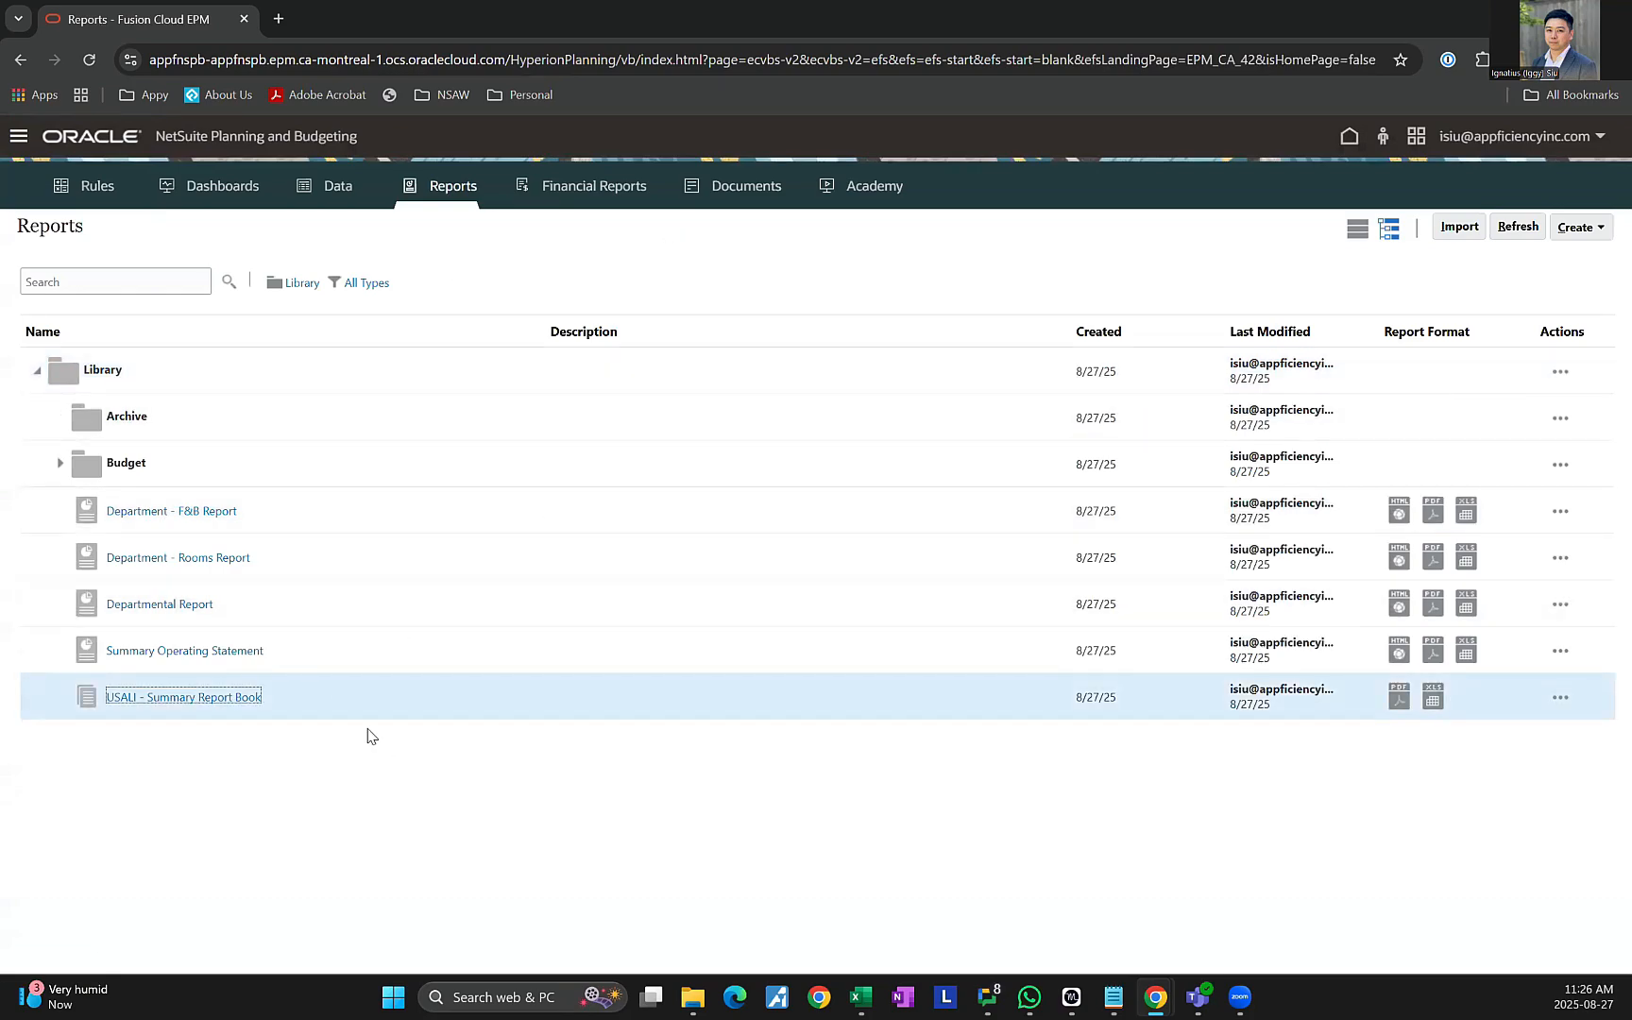
{"action": "left_click", "coordinate": [200, 699]}
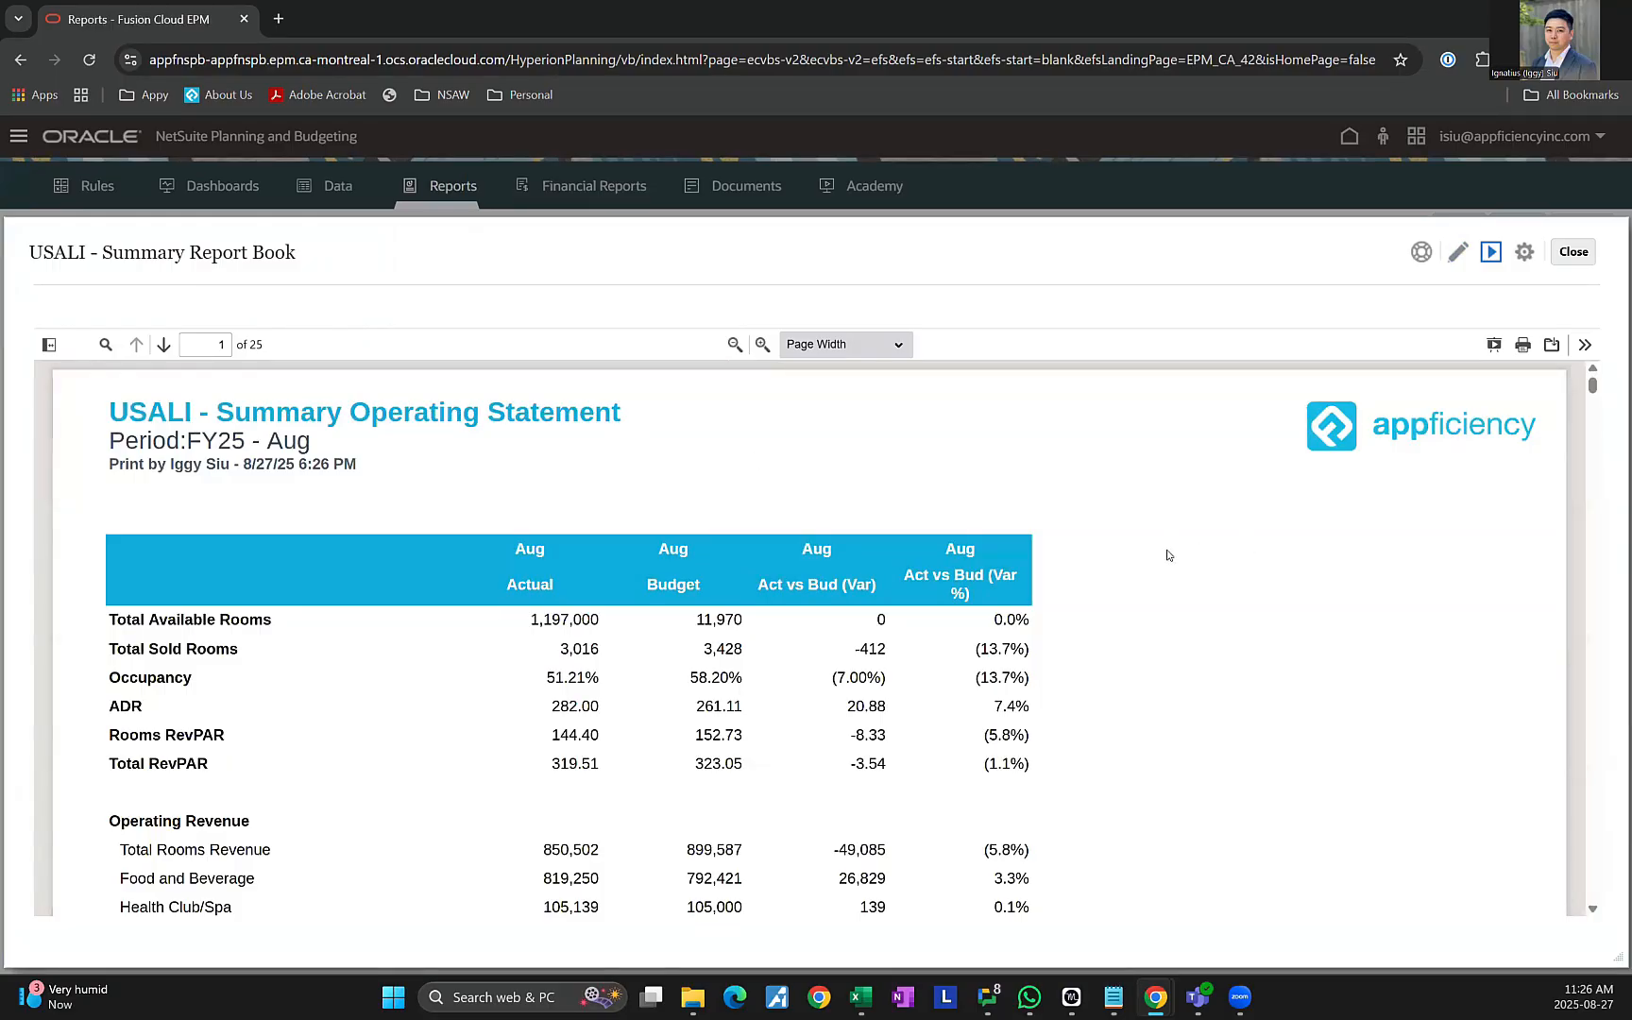
{"action": "scroll", "coordinate": [1168, 555], "scroll_direction": "down", "scroll_amount": 10}
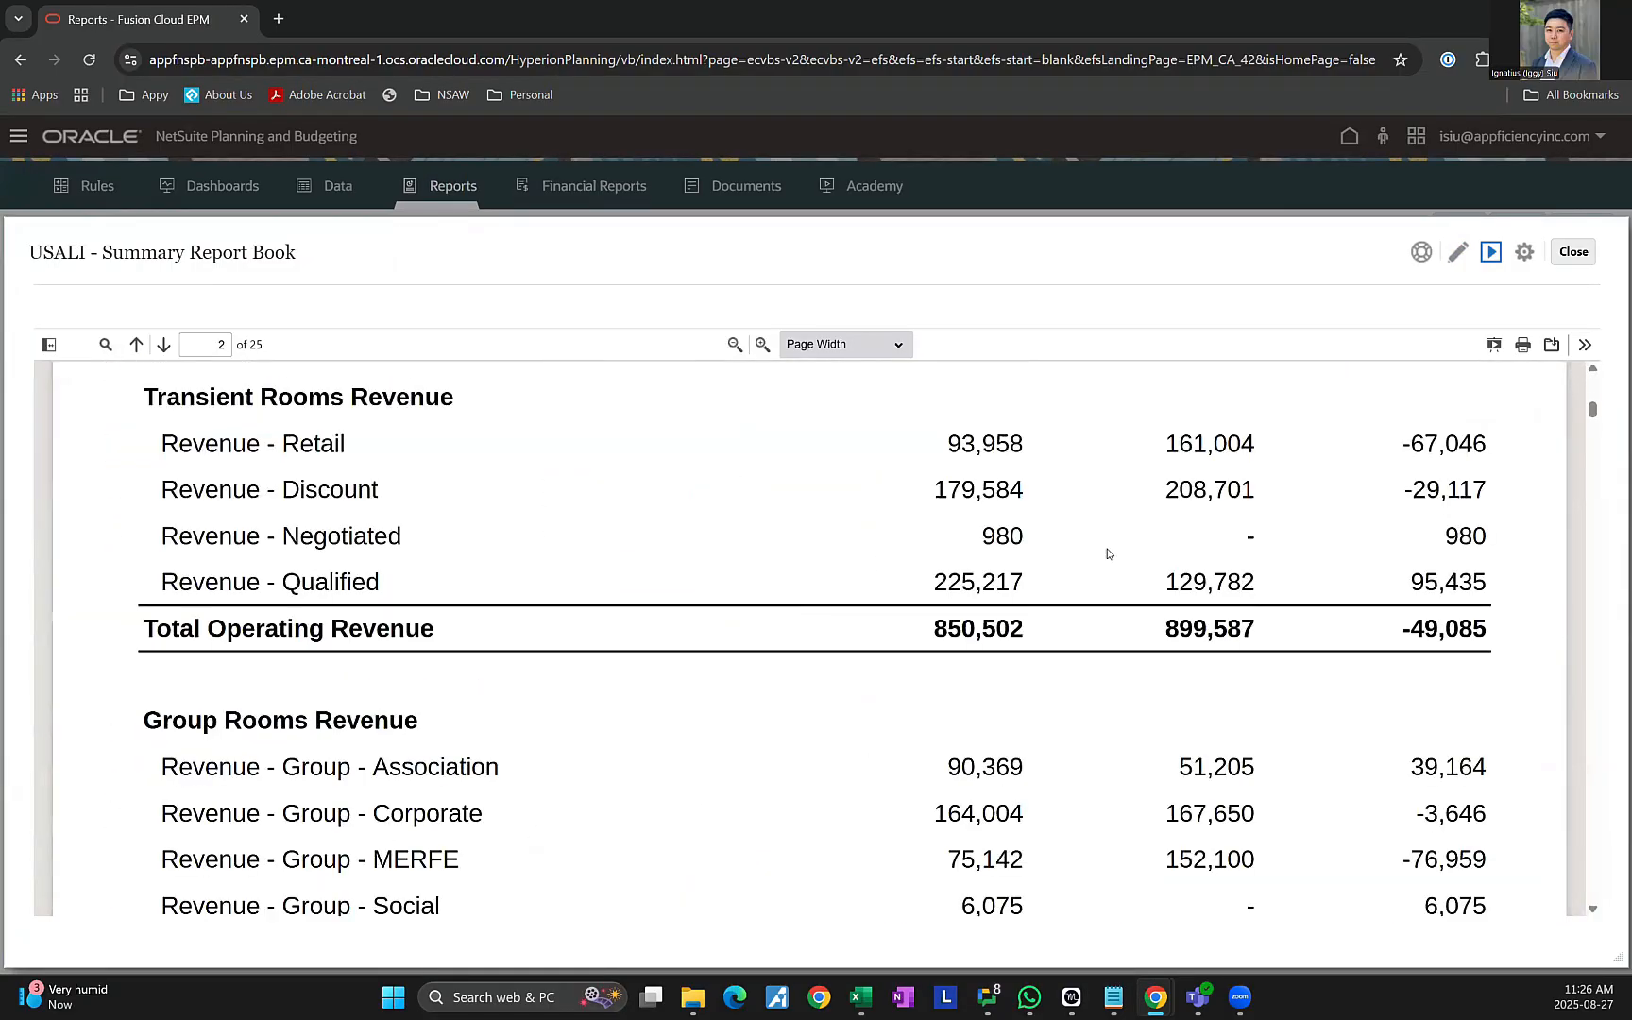
{"action": "scroll", "coordinate": [1109, 553], "scroll_direction": "up", "scroll_amount": 10}
Output the report book in Excel format and open the downloaded USALI - Summary Report Book.xlsx at its Table of Contents.
{"action": "left_click", "coordinate": [1525, 253]}
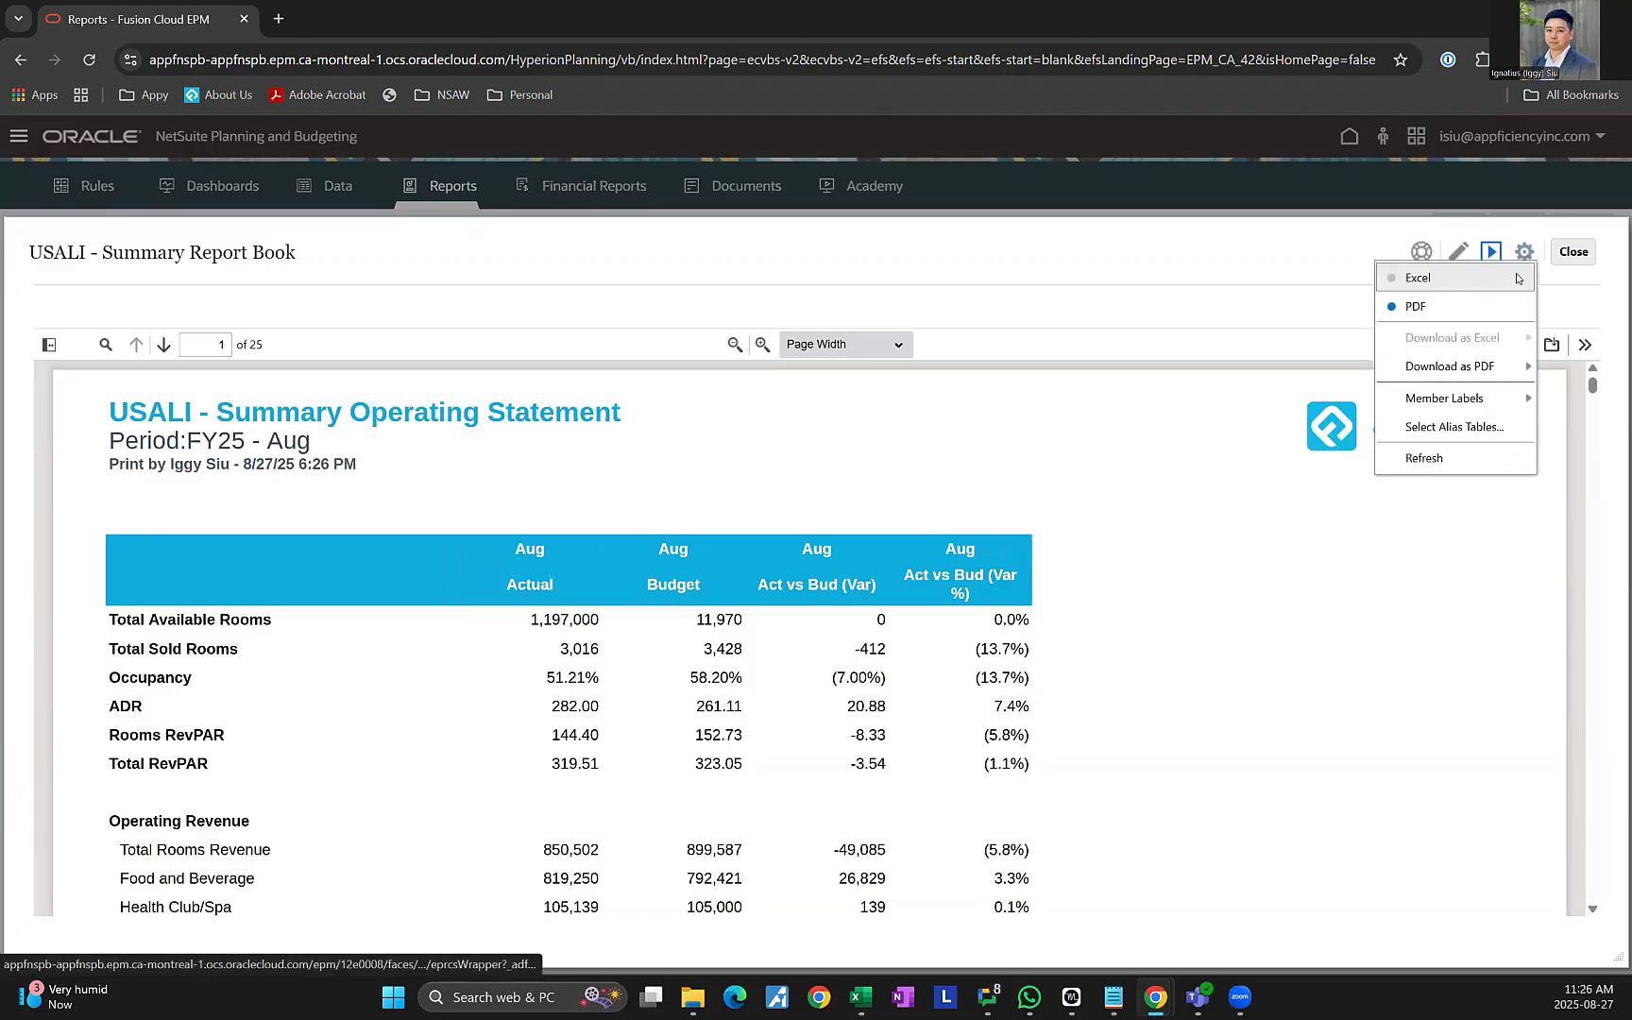
{"action": "left_click", "coordinate": [1417, 285]}
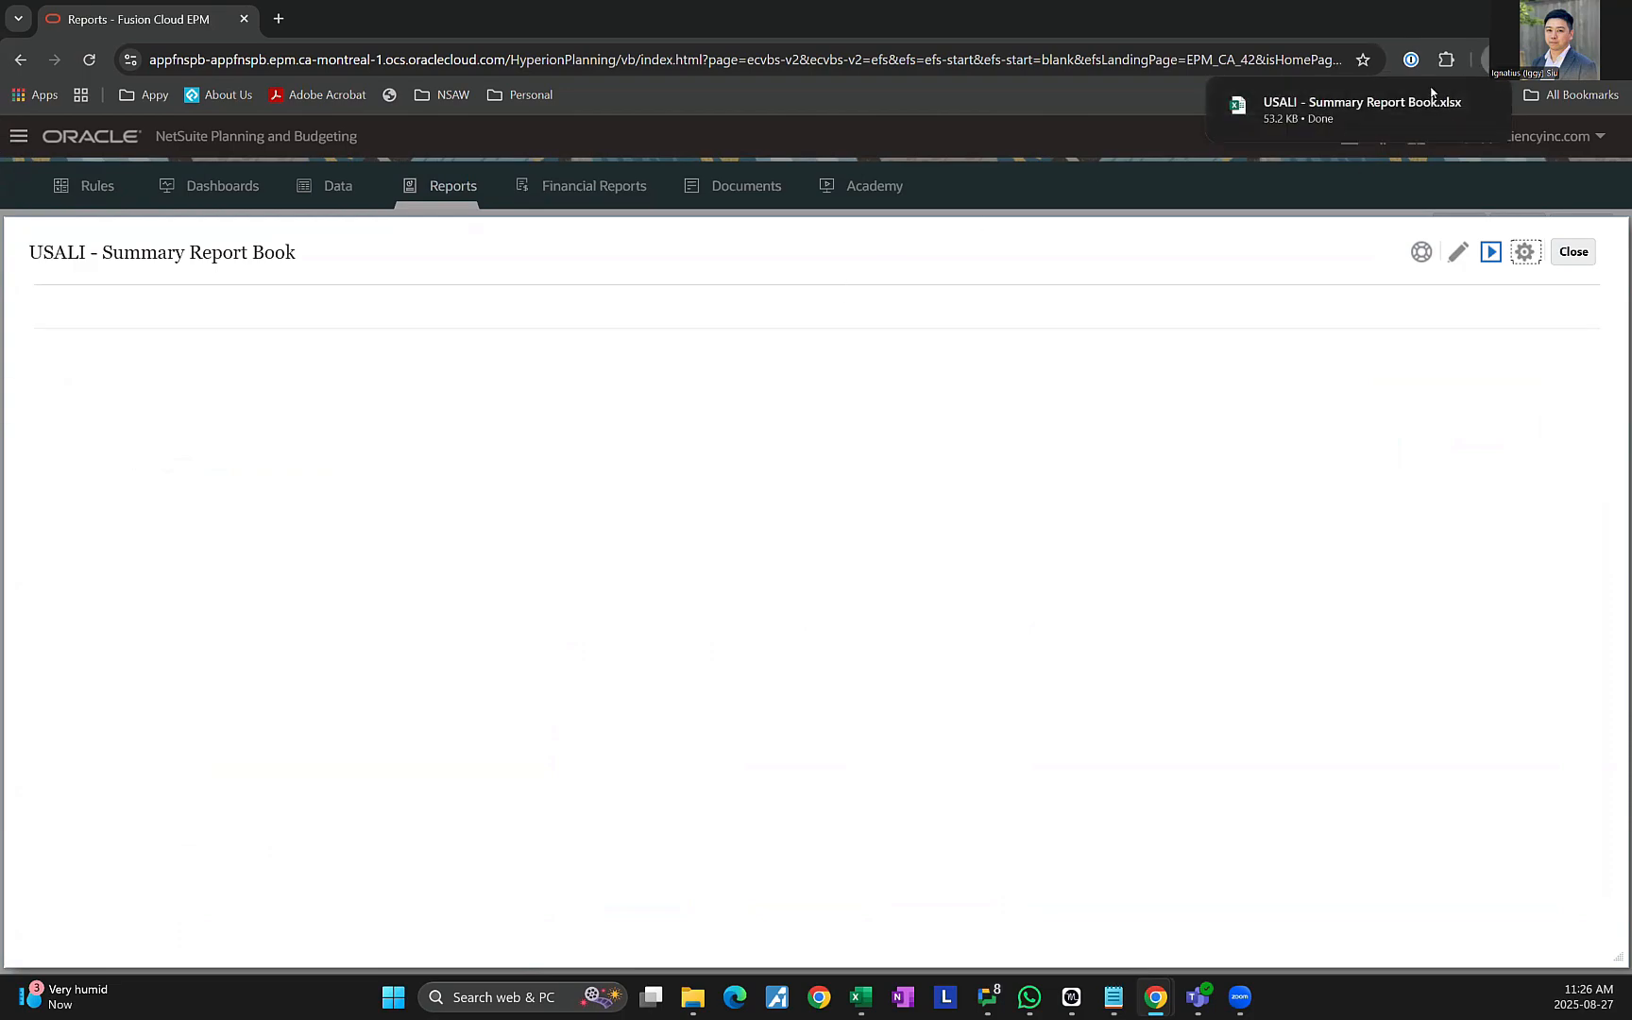
{"action": "left_click", "coordinate": [1325, 111]}
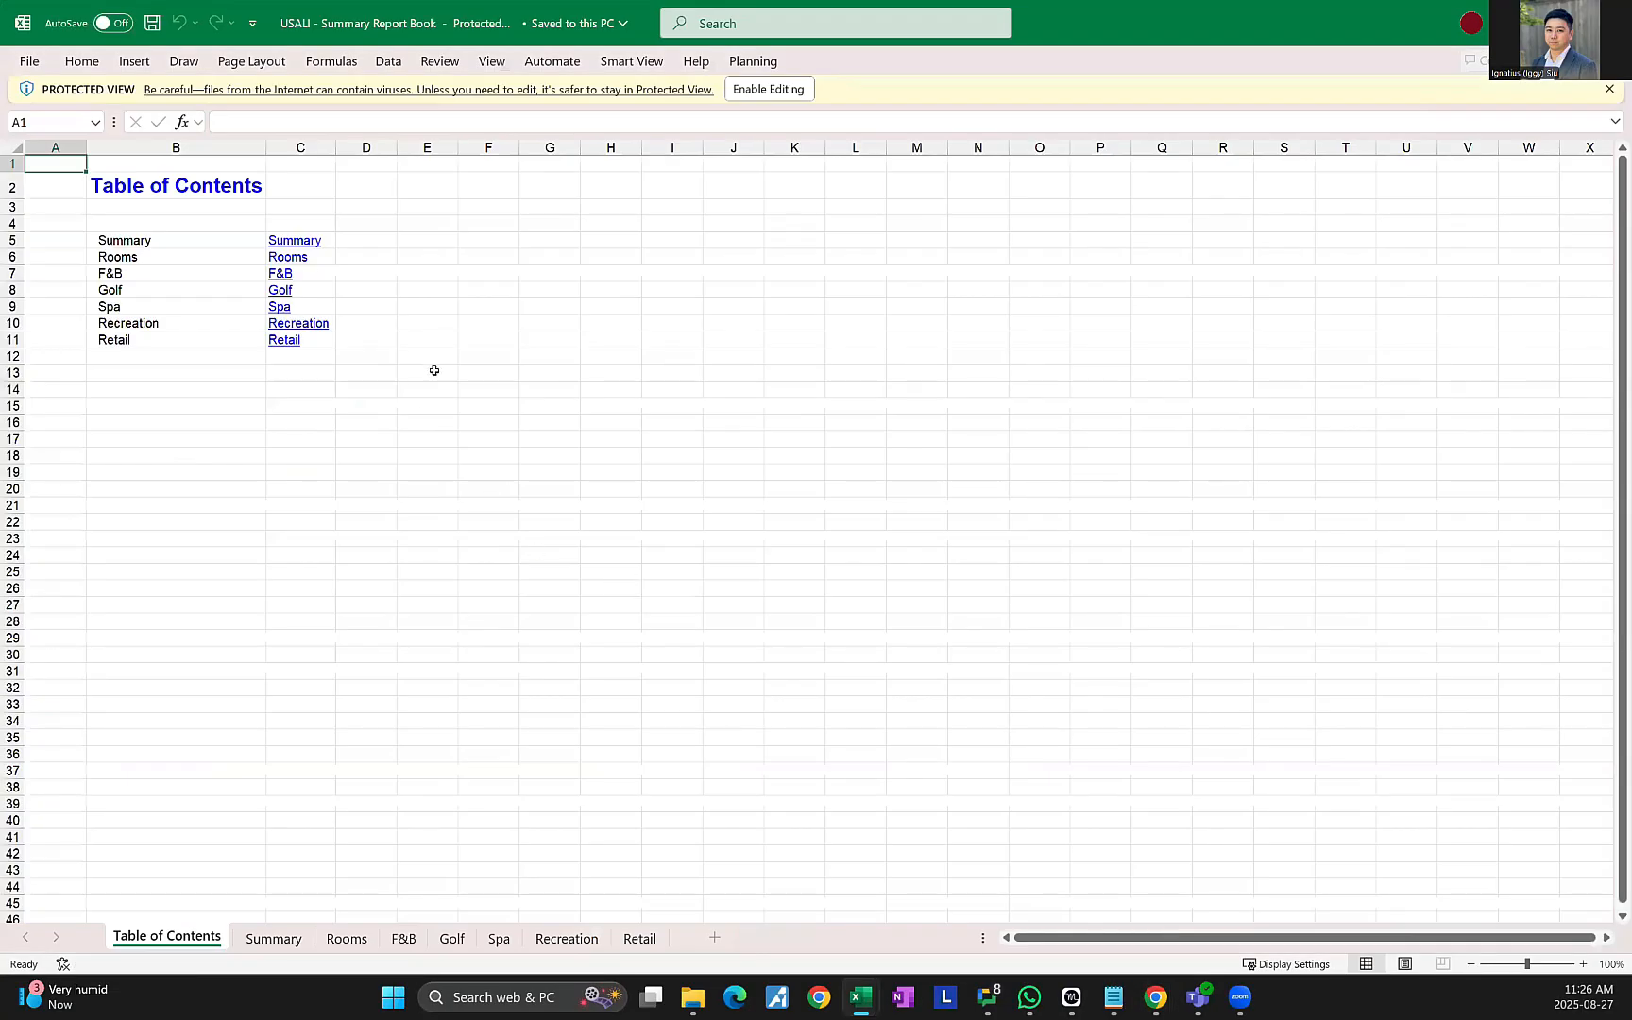
{"action": "left_click", "coordinate": [440, 322]}
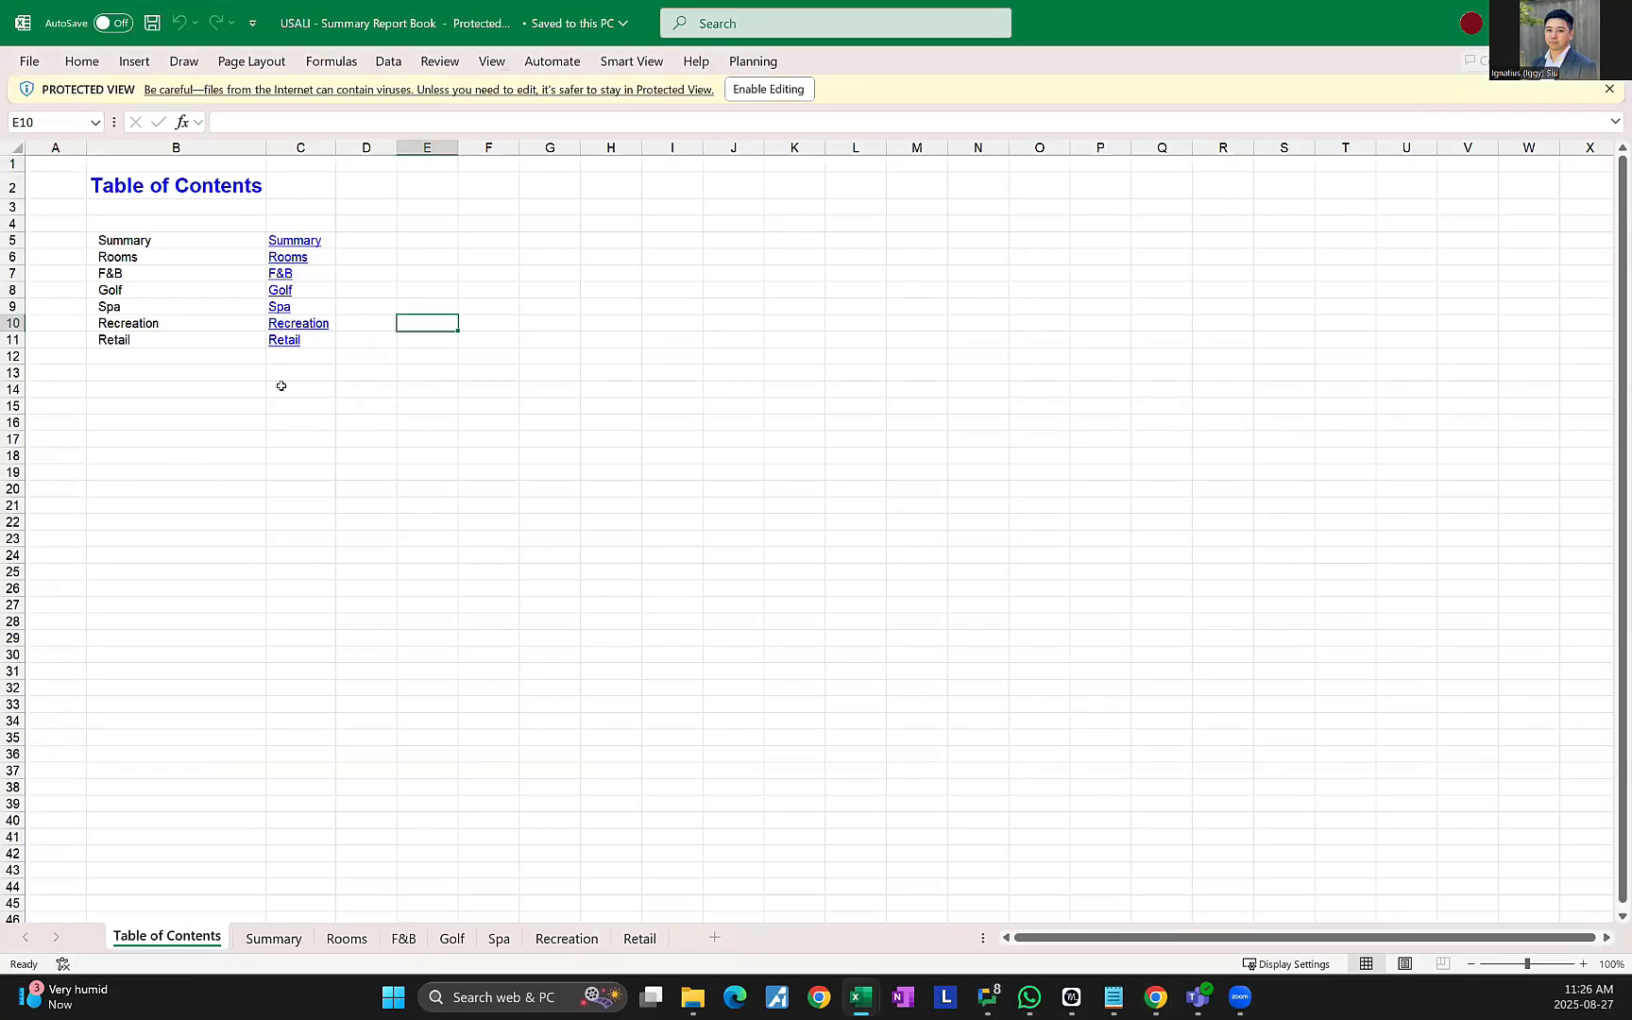
{"action": "left_click", "coordinate": [190, 234]}
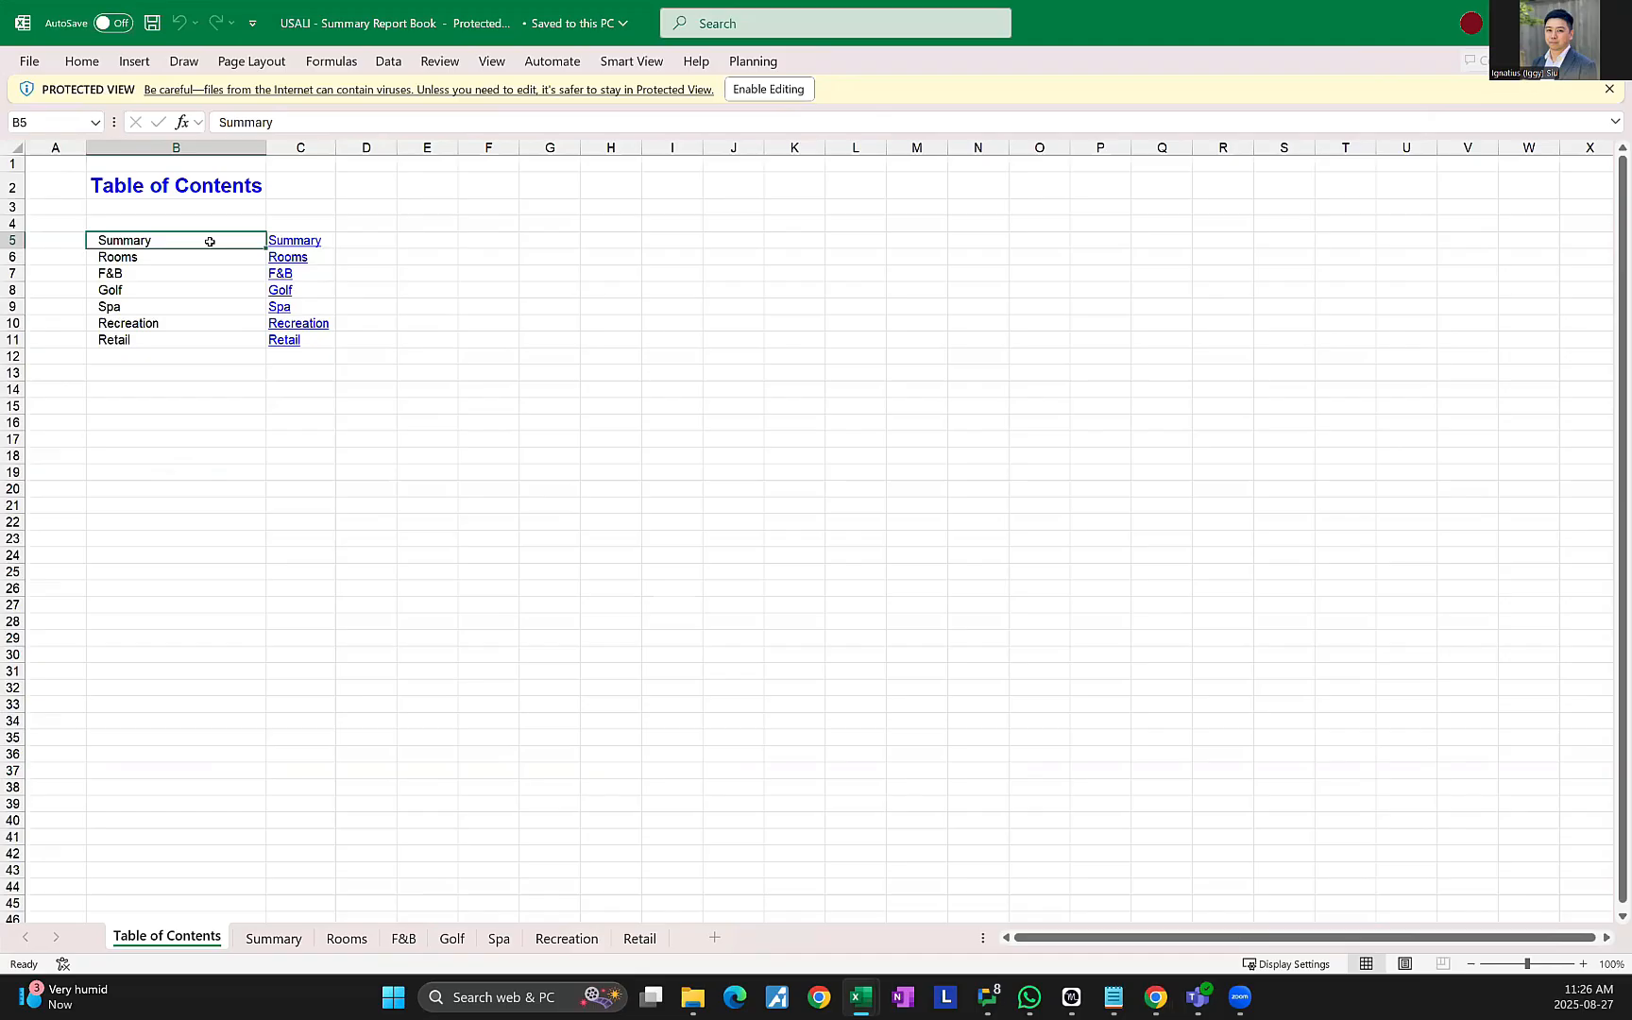
Open the Summary statement from the Table of Contents, look through it, check the F&B sheet and return to the Table of Contents.
{"action": "left_click", "coordinate": [285, 242]}
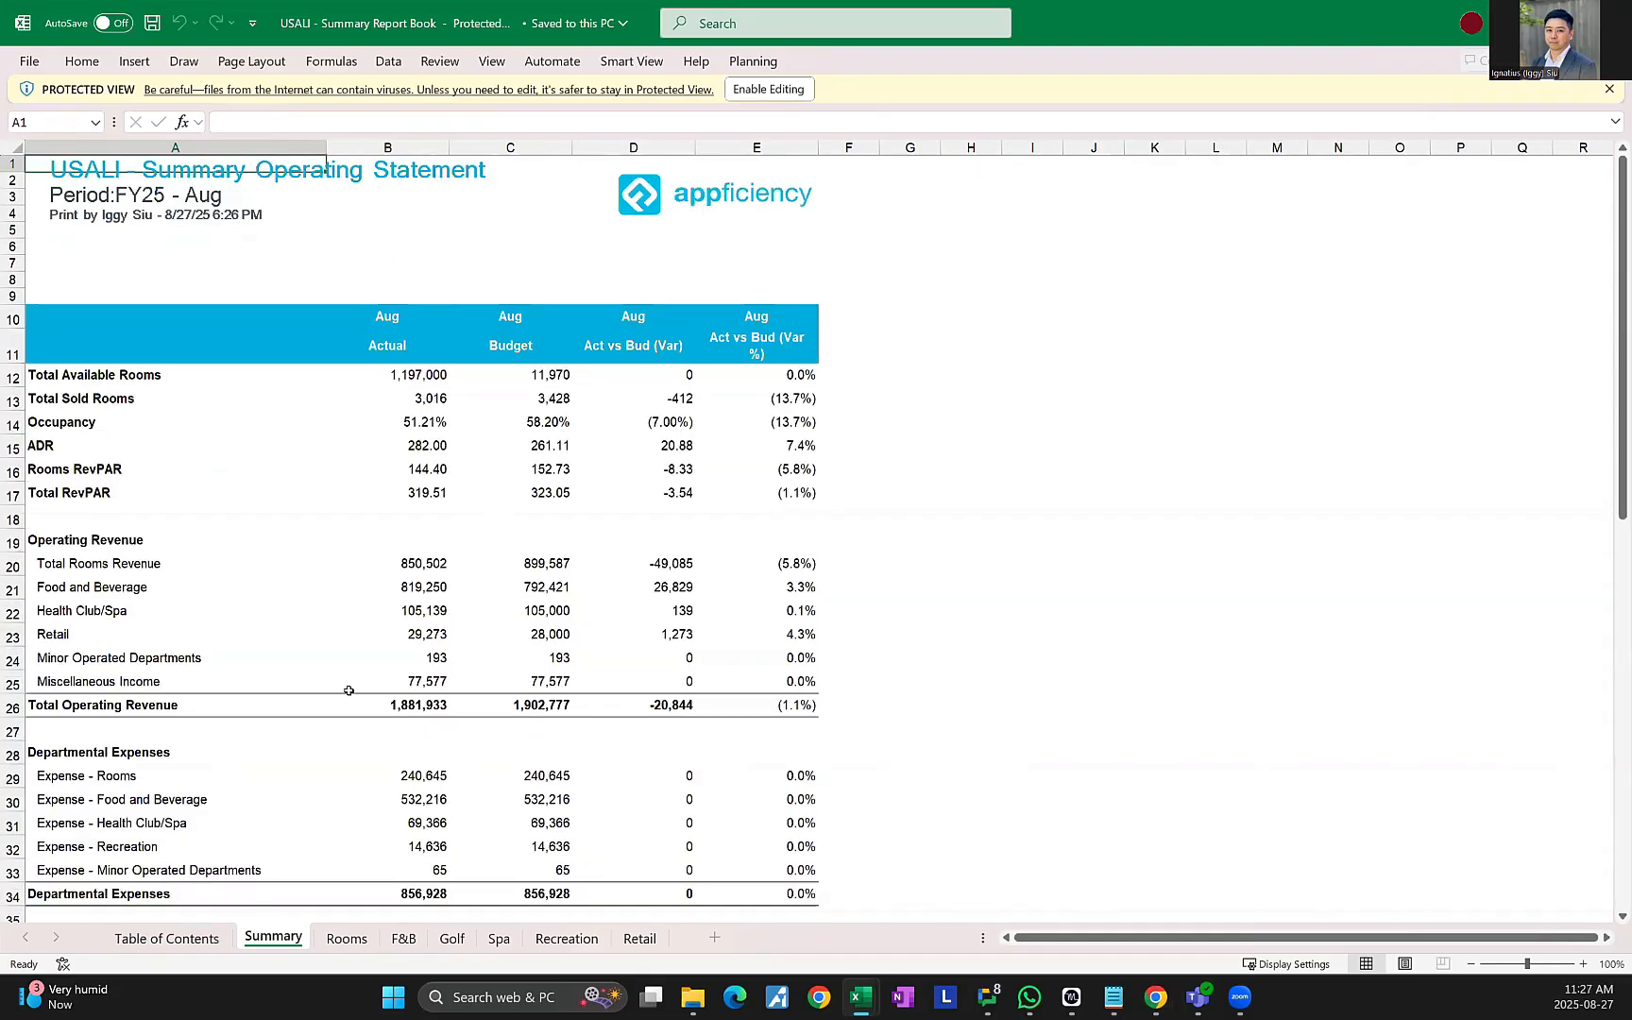
{"action": "scroll", "coordinate": [349, 691], "scroll_direction": "down", "scroll_amount": 10}
{"action": "scroll", "coordinate": [358, 697], "scroll_direction": "up", "scroll_amount": 9}
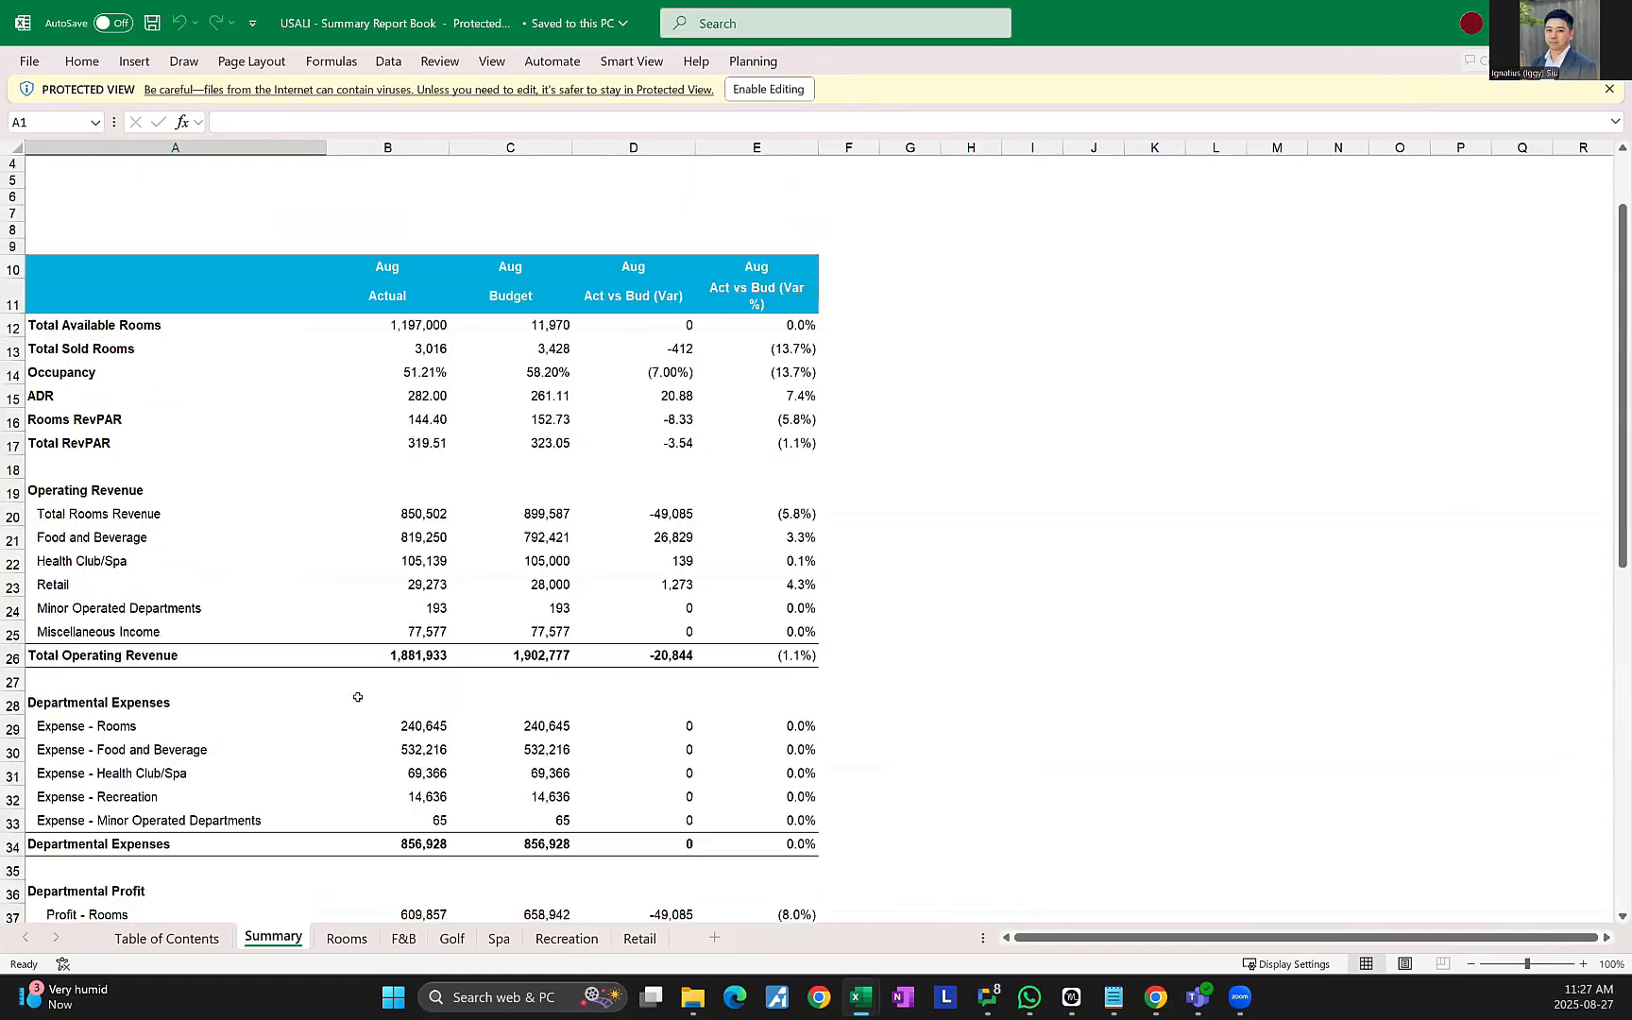
{"action": "scroll", "coordinate": [358, 697], "scroll_direction": "up", "scroll_amount": 1}
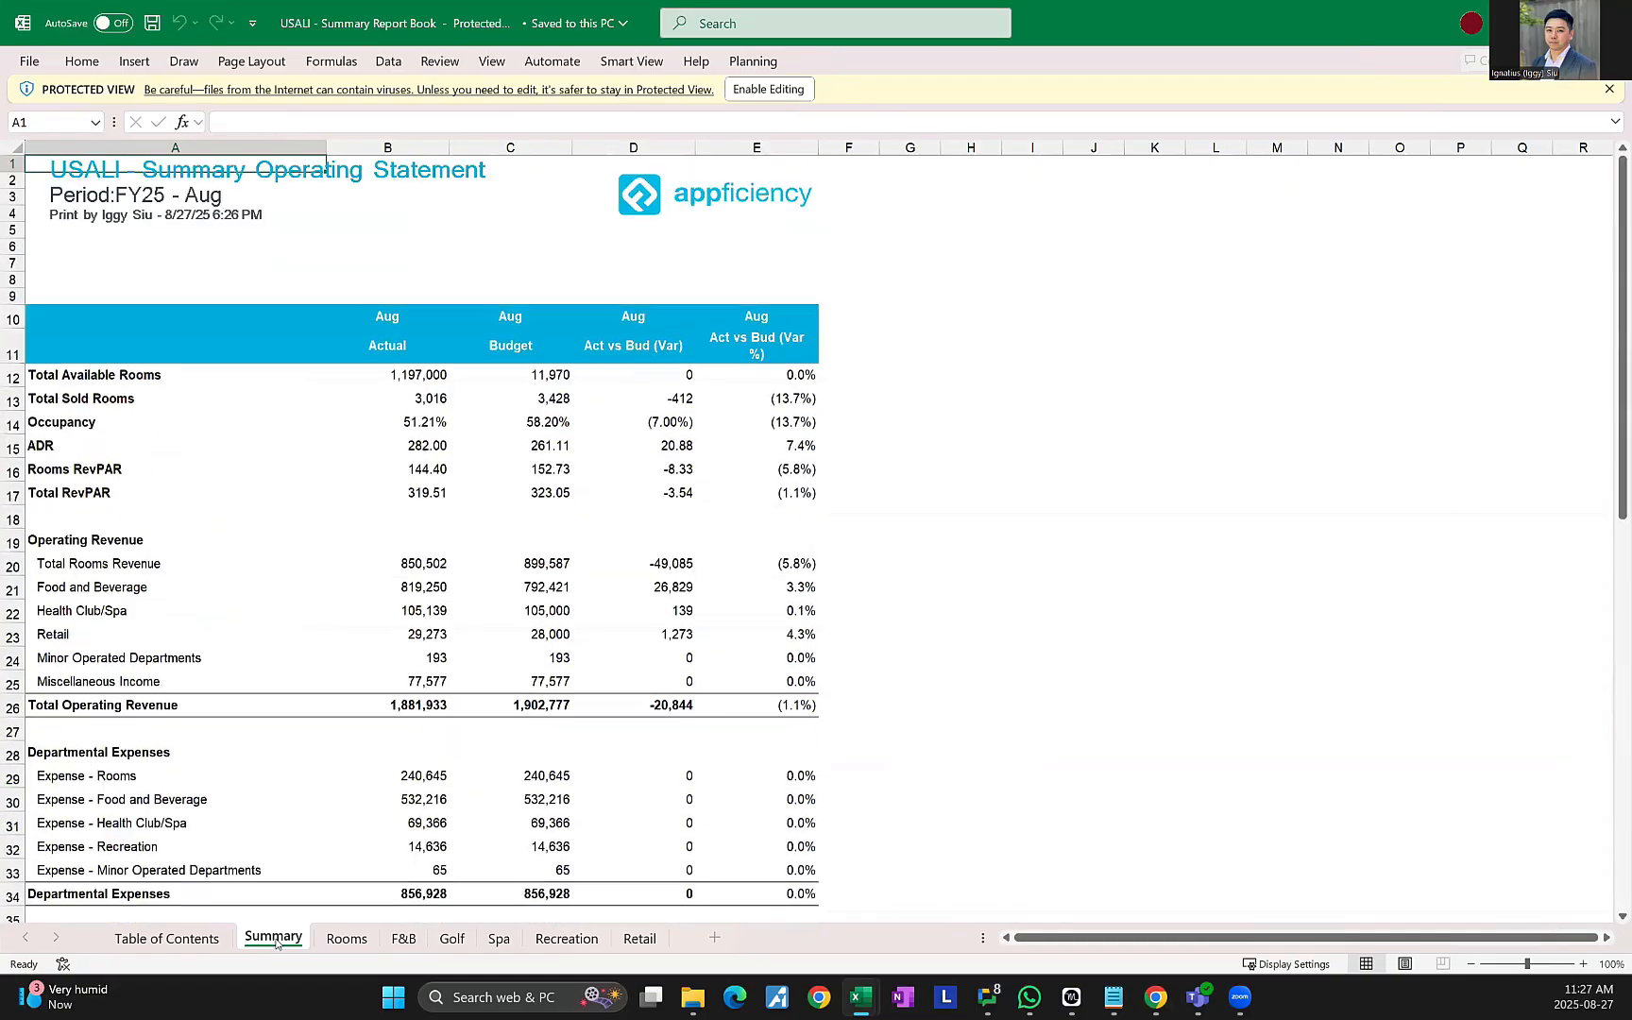
{"action": "left_click", "coordinate": [402, 939]}
{"action": "left_click", "coordinate": [204, 935]}
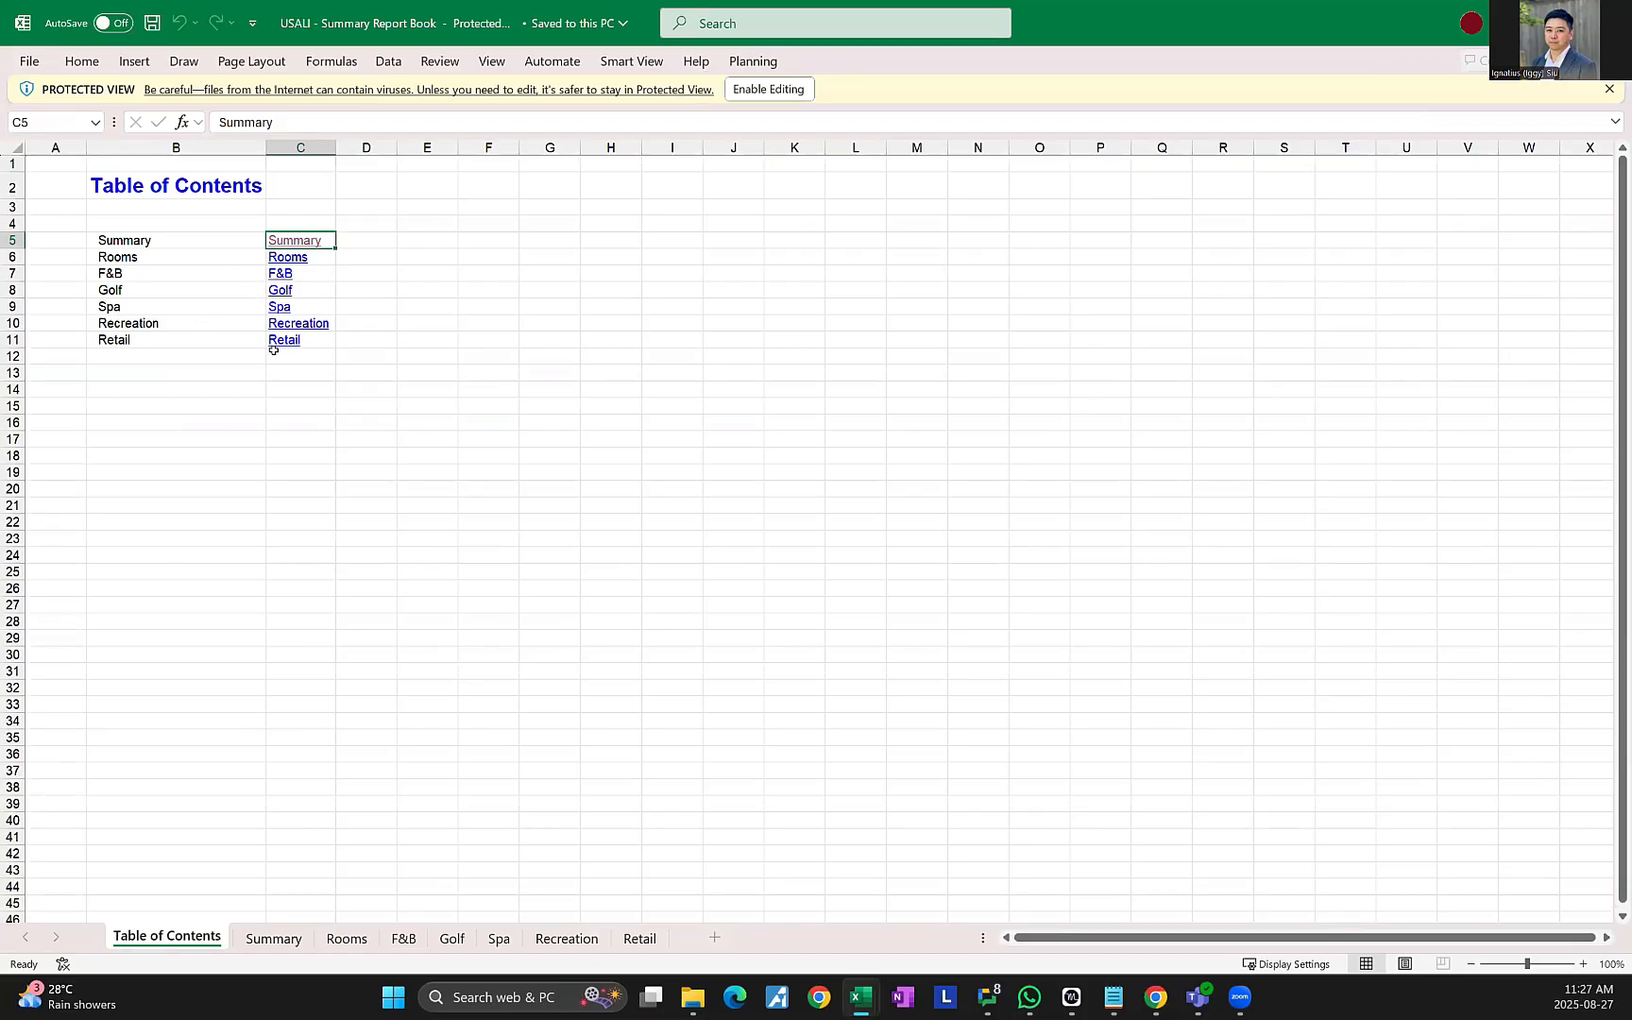
Review the department entries from F&B to Retail in the Table of Contents and go back to the Summary sheet.
{"action": "left_click", "coordinate": [167, 360]}
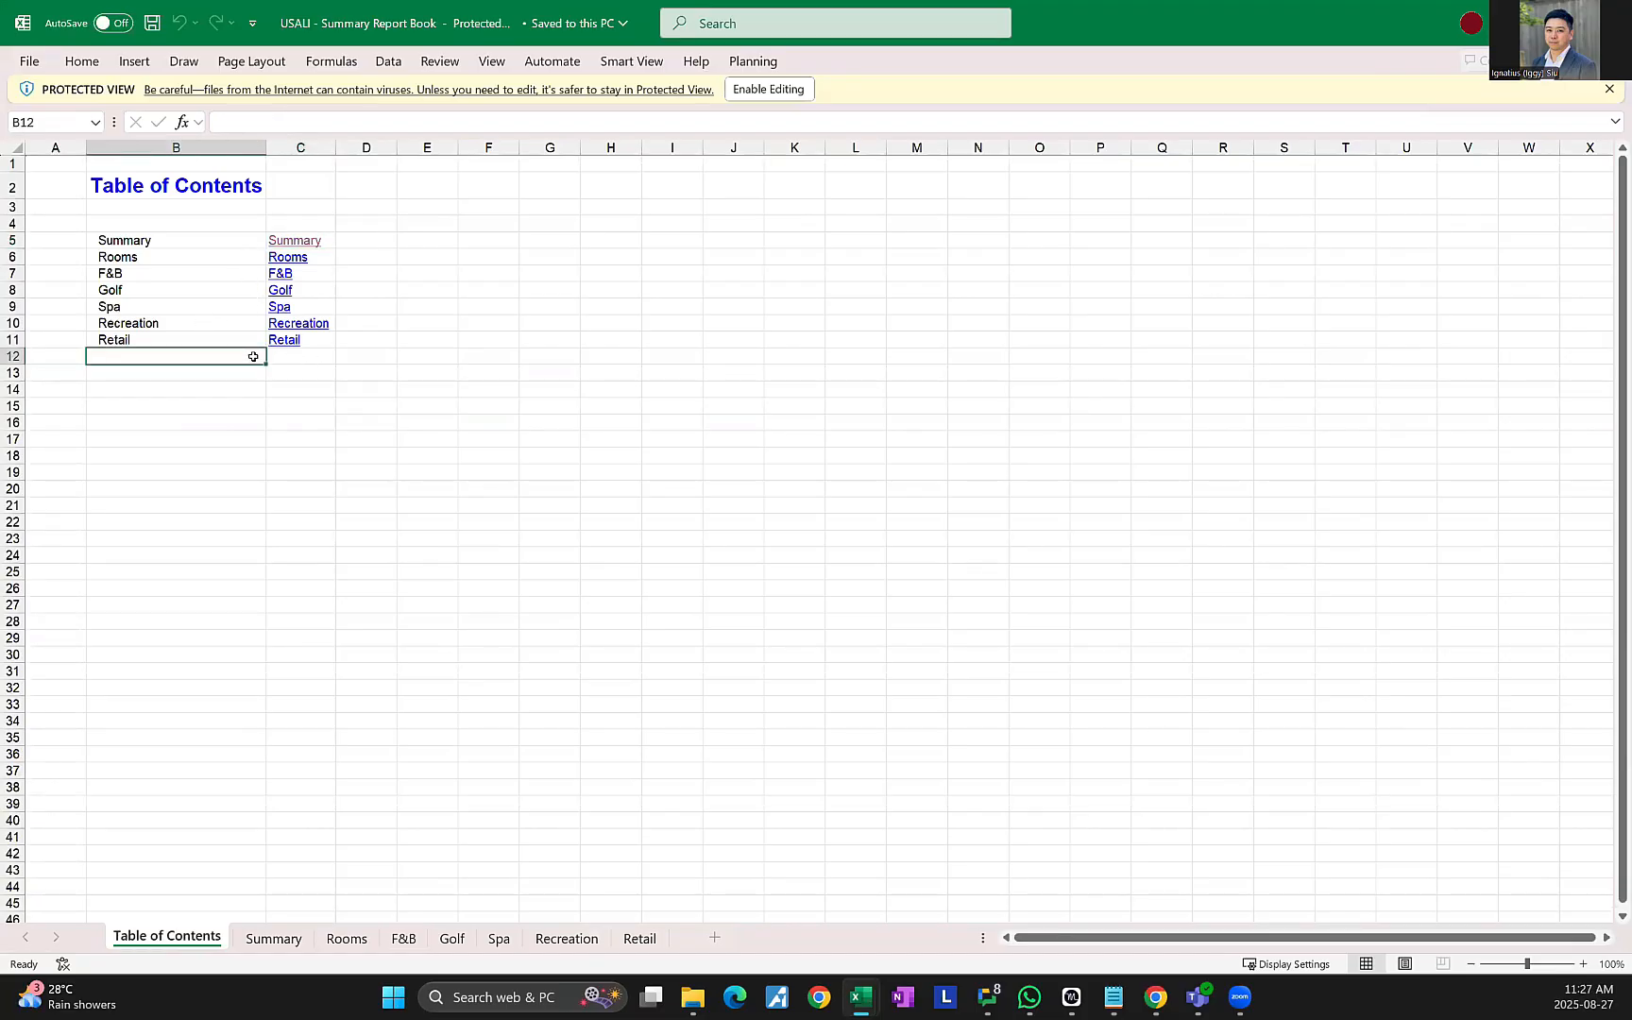
{"action": "left_click", "coordinate": [286, 360]}
{"action": "left_click", "coordinate": [276, 522], "text": "shift"}
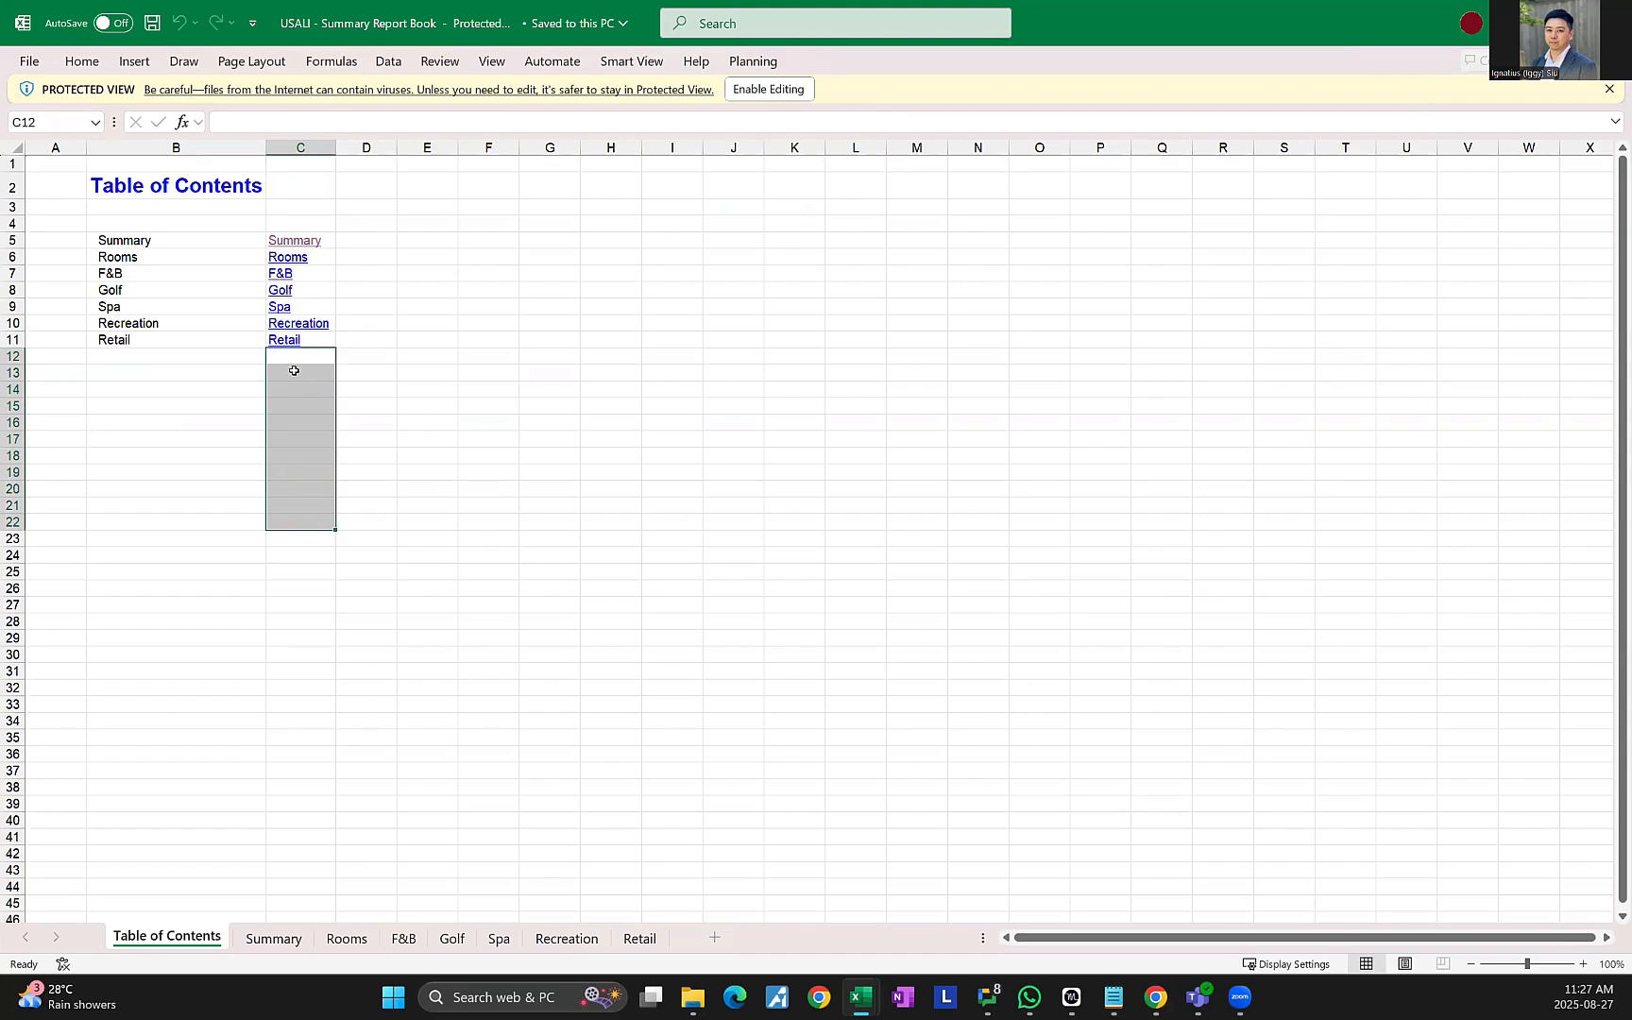
{"action": "left_click_drag", "start_coordinate": [151, 272], "coordinate": [199, 337]}
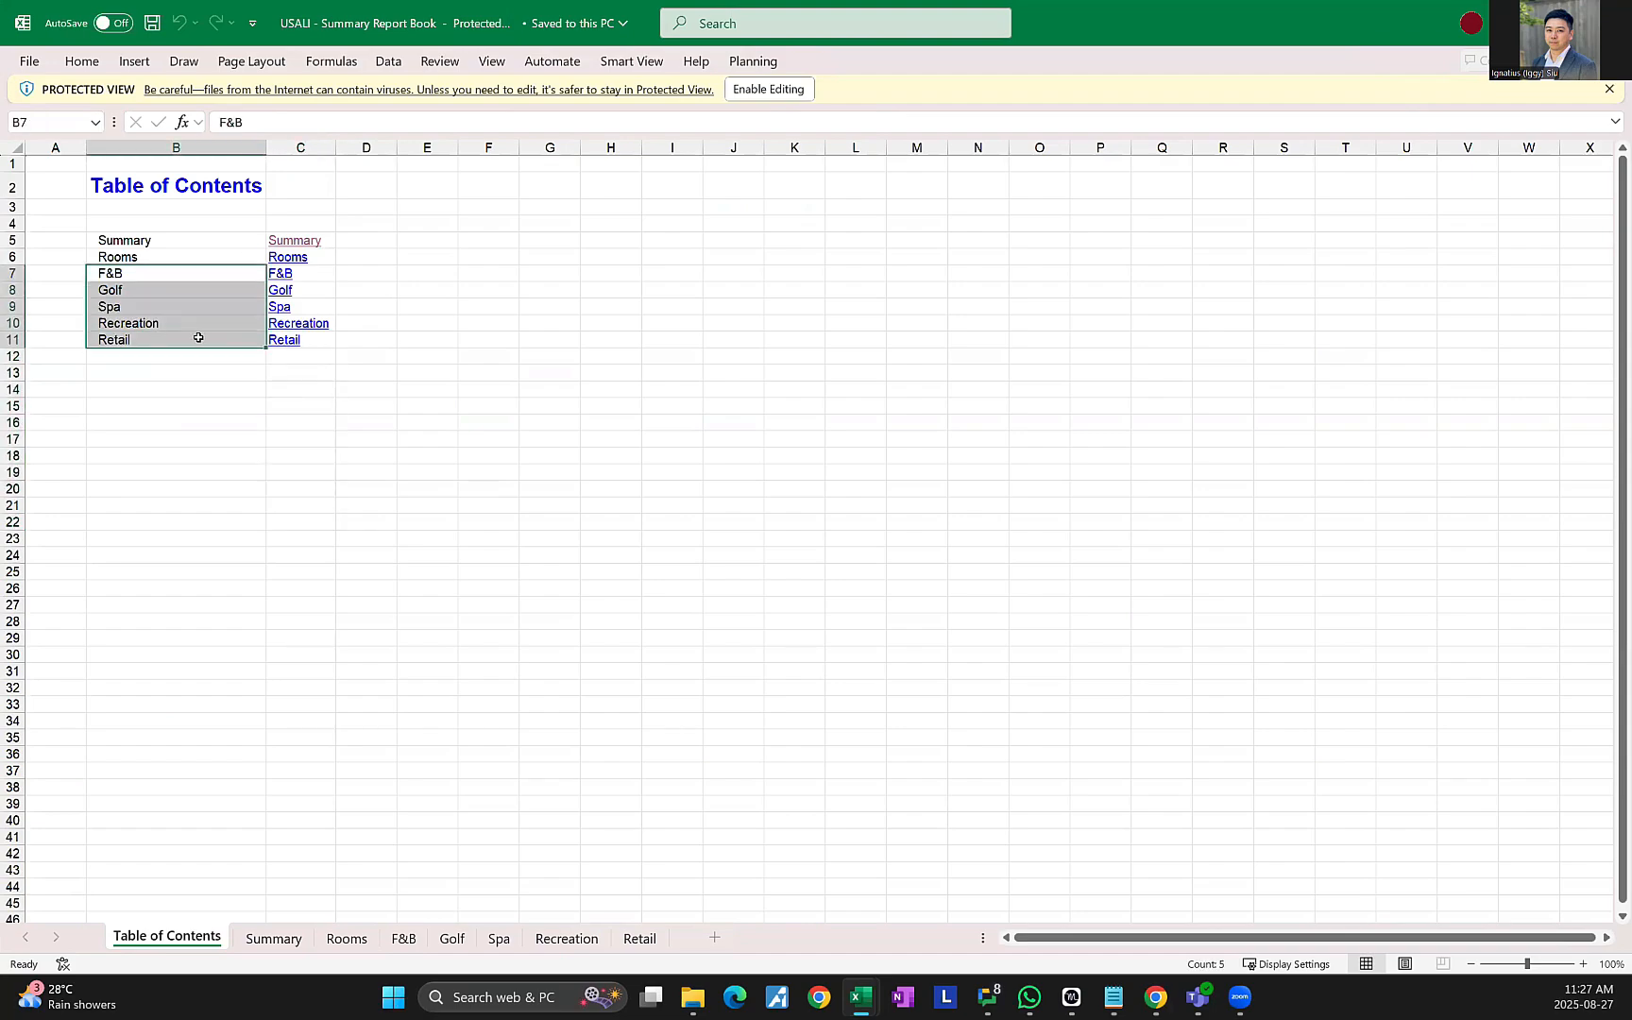
{"action": "left_click_drag", "start_coordinate": [115, 274], "coordinate": [117, 290]}
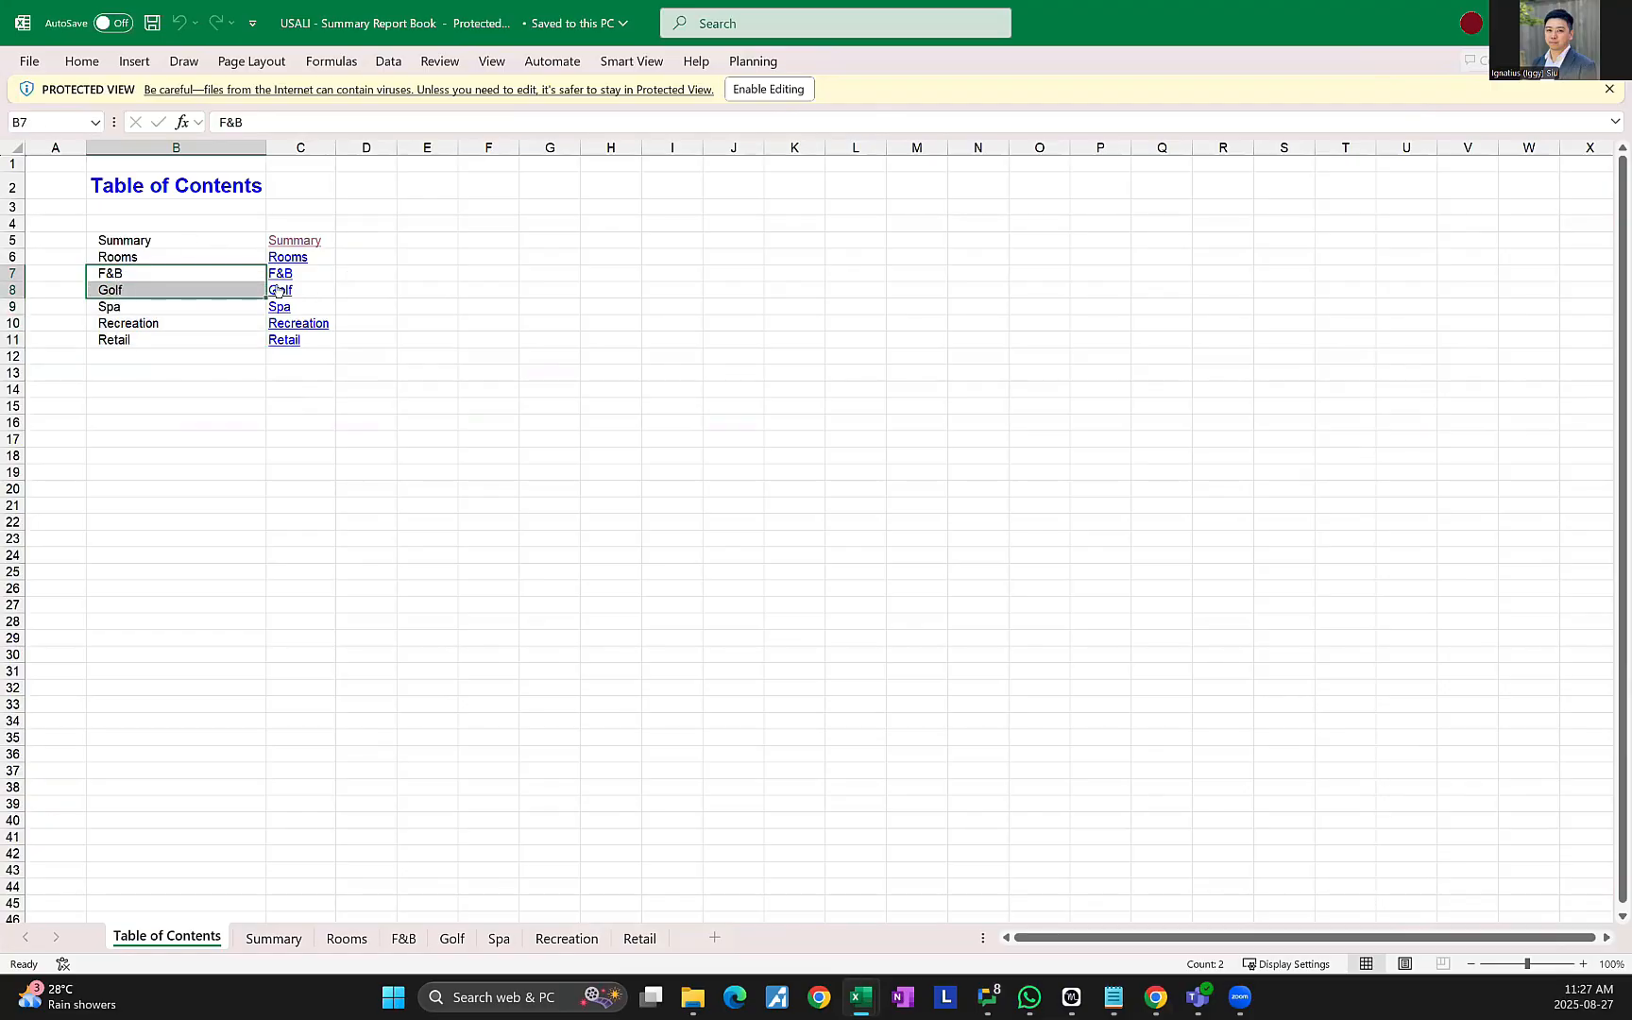
{"action": "left_click", "coordinate": [272, 938]}
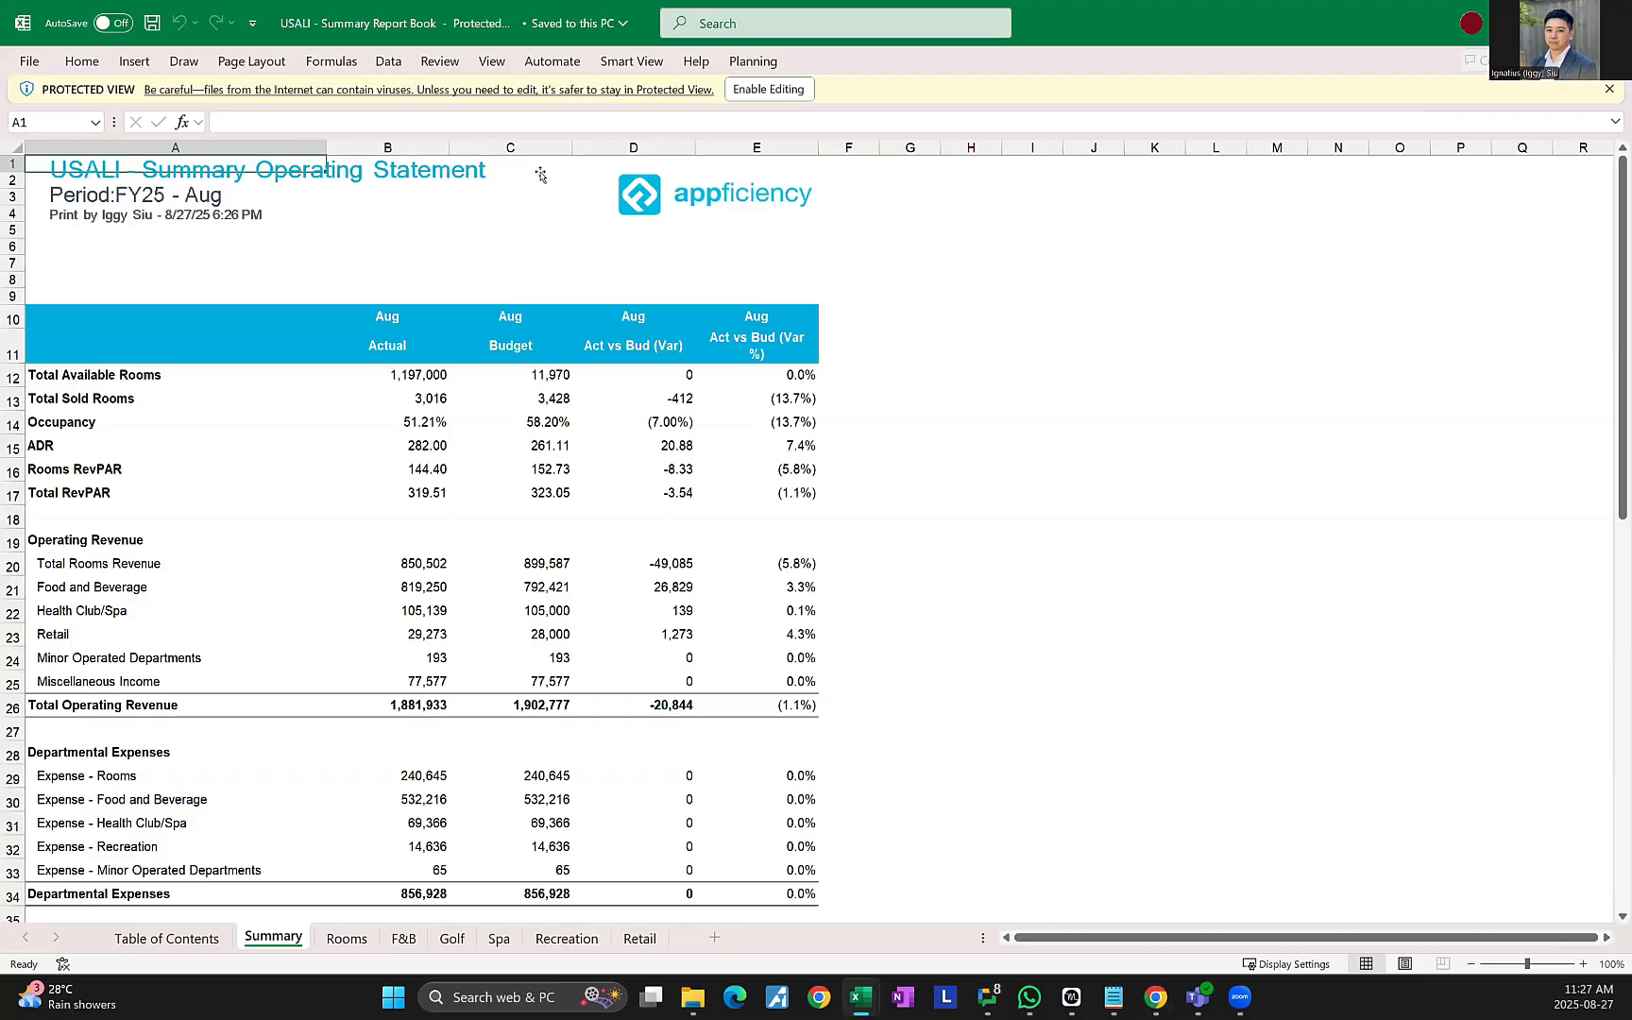
Close the report book, add a new sheet to Book1 and open the Departmental Summary - Room form on it.
{"action": "left_click", "coordinate": [1609, 23]}
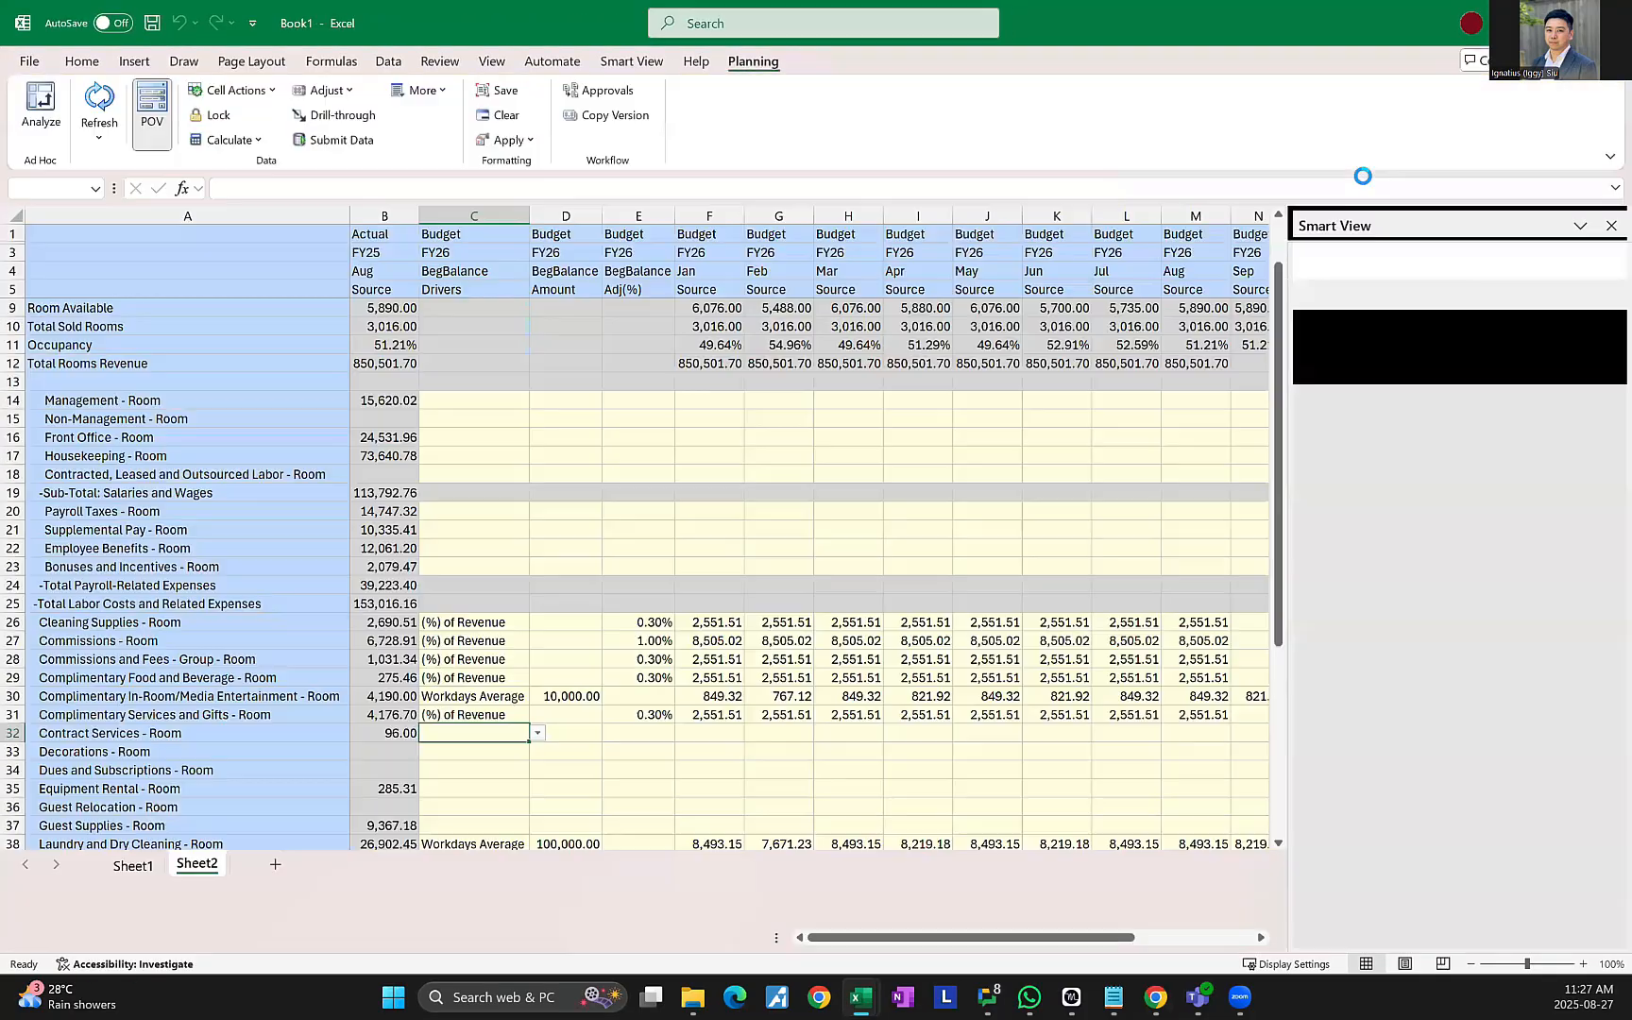
{"action": "left_click", "coordinate": [274, 940]}
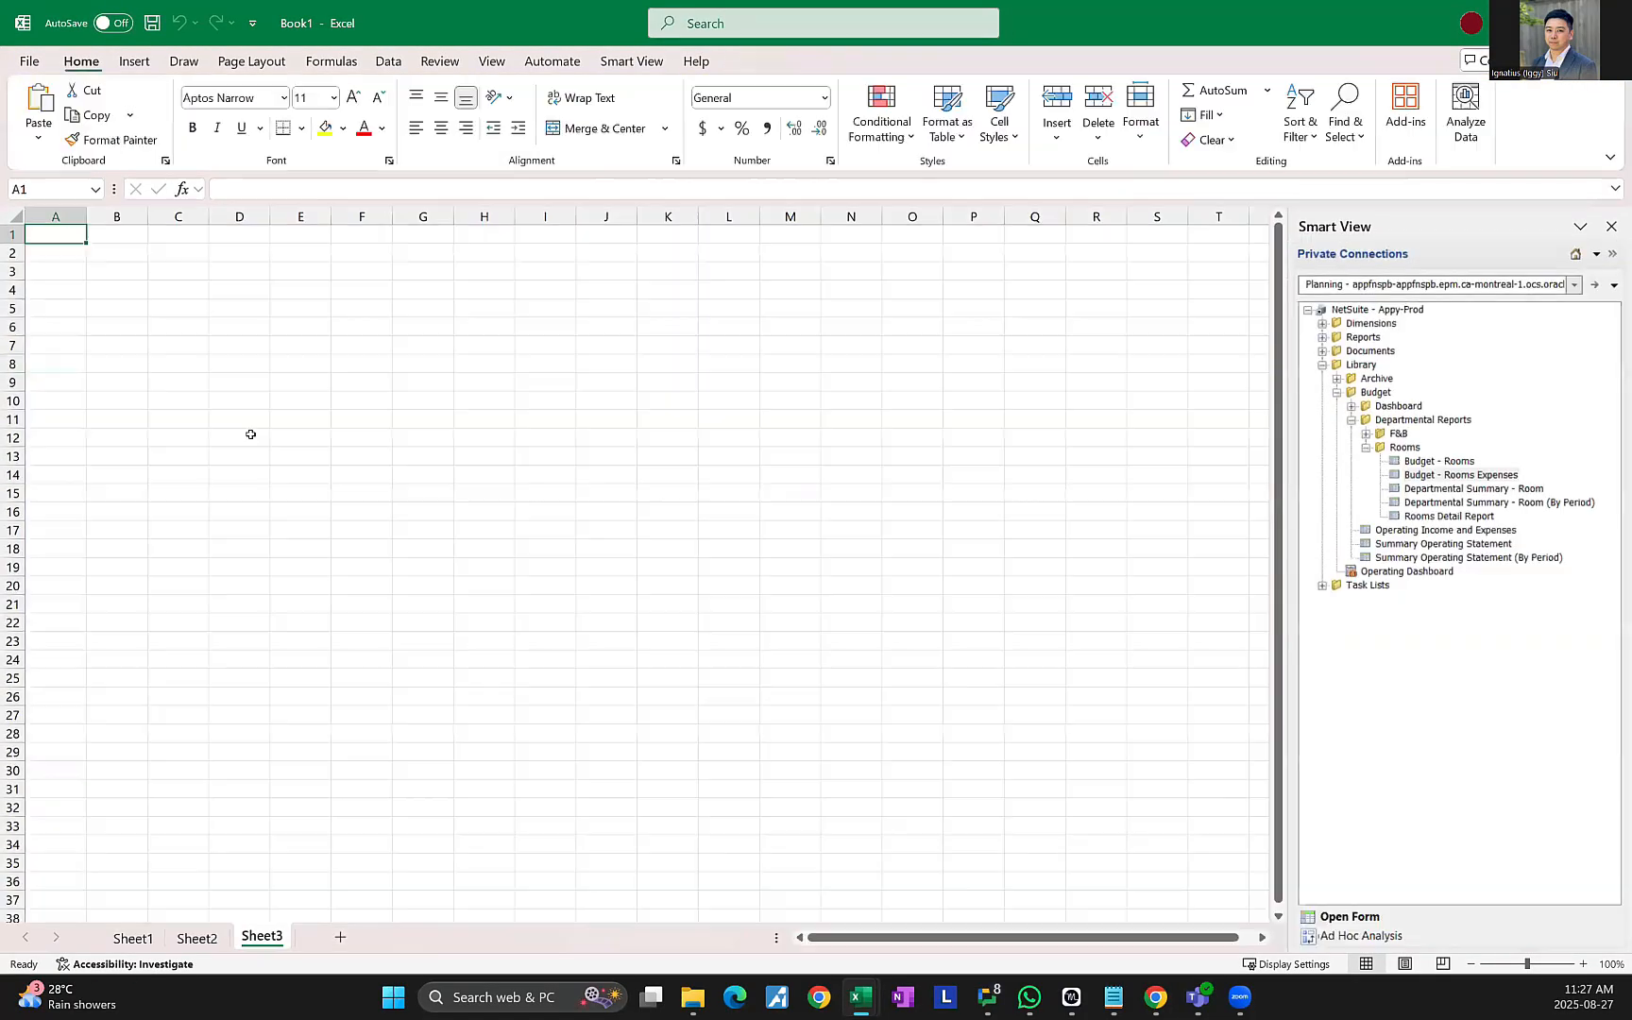
{"action": "left_click", "coordinate": [1432, 517]}
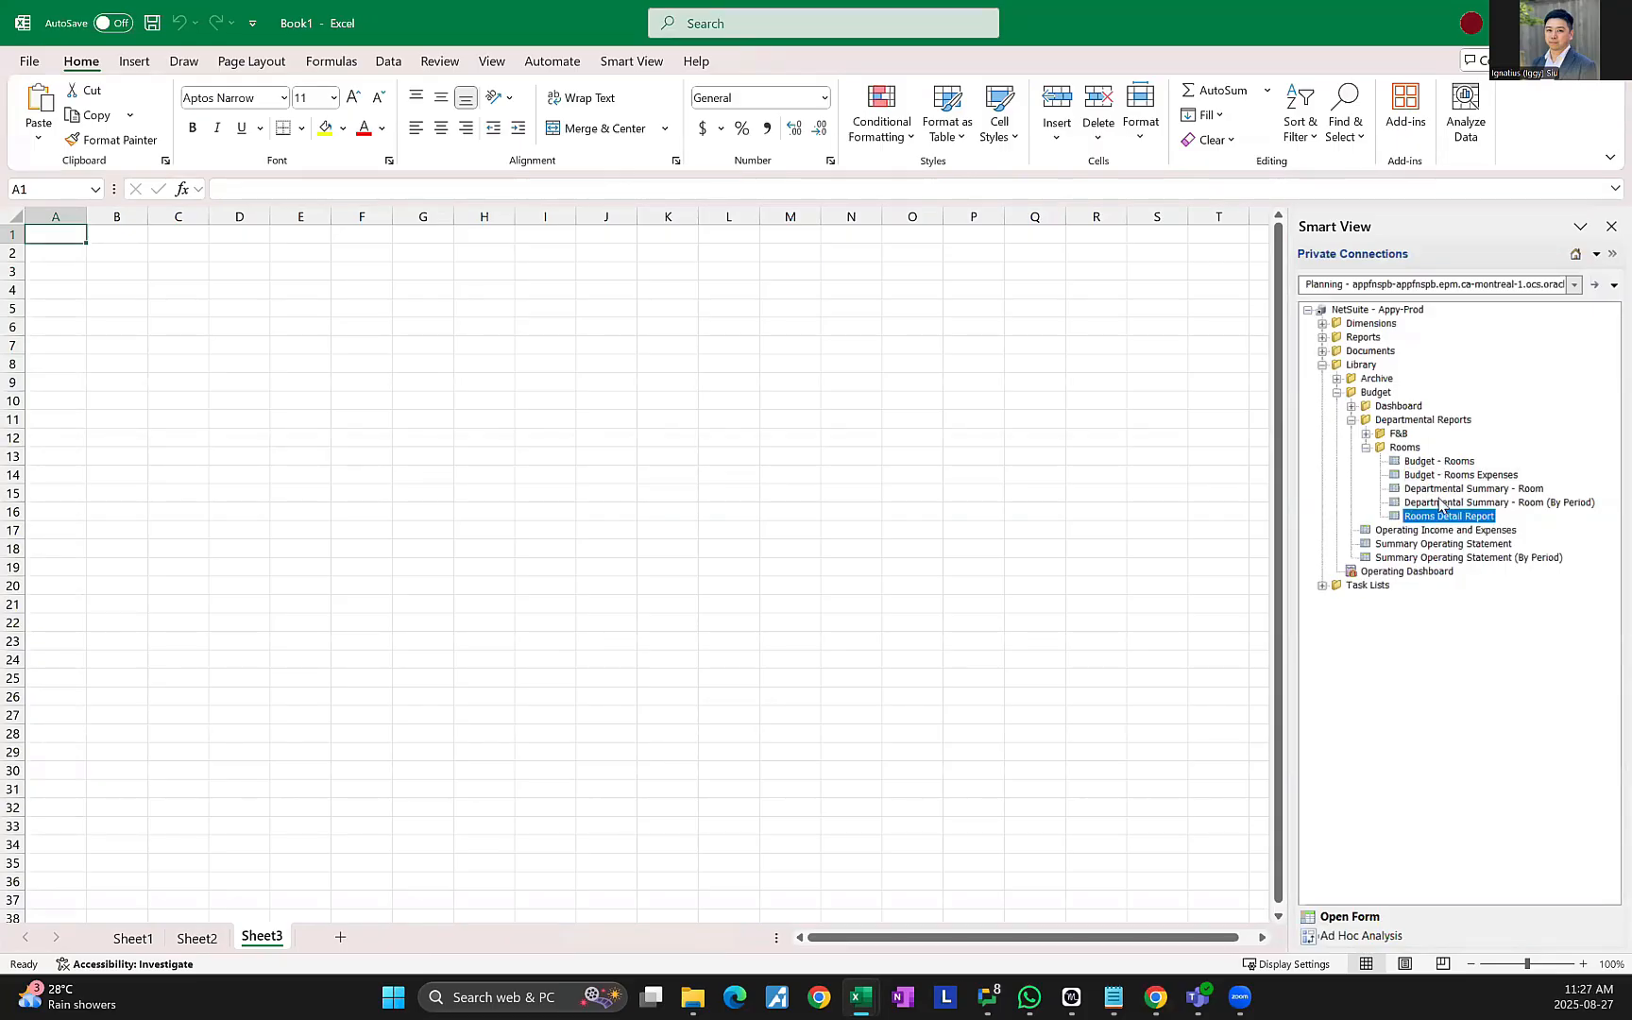
{"action": "double_click", "coordinate": [1445, 489]}
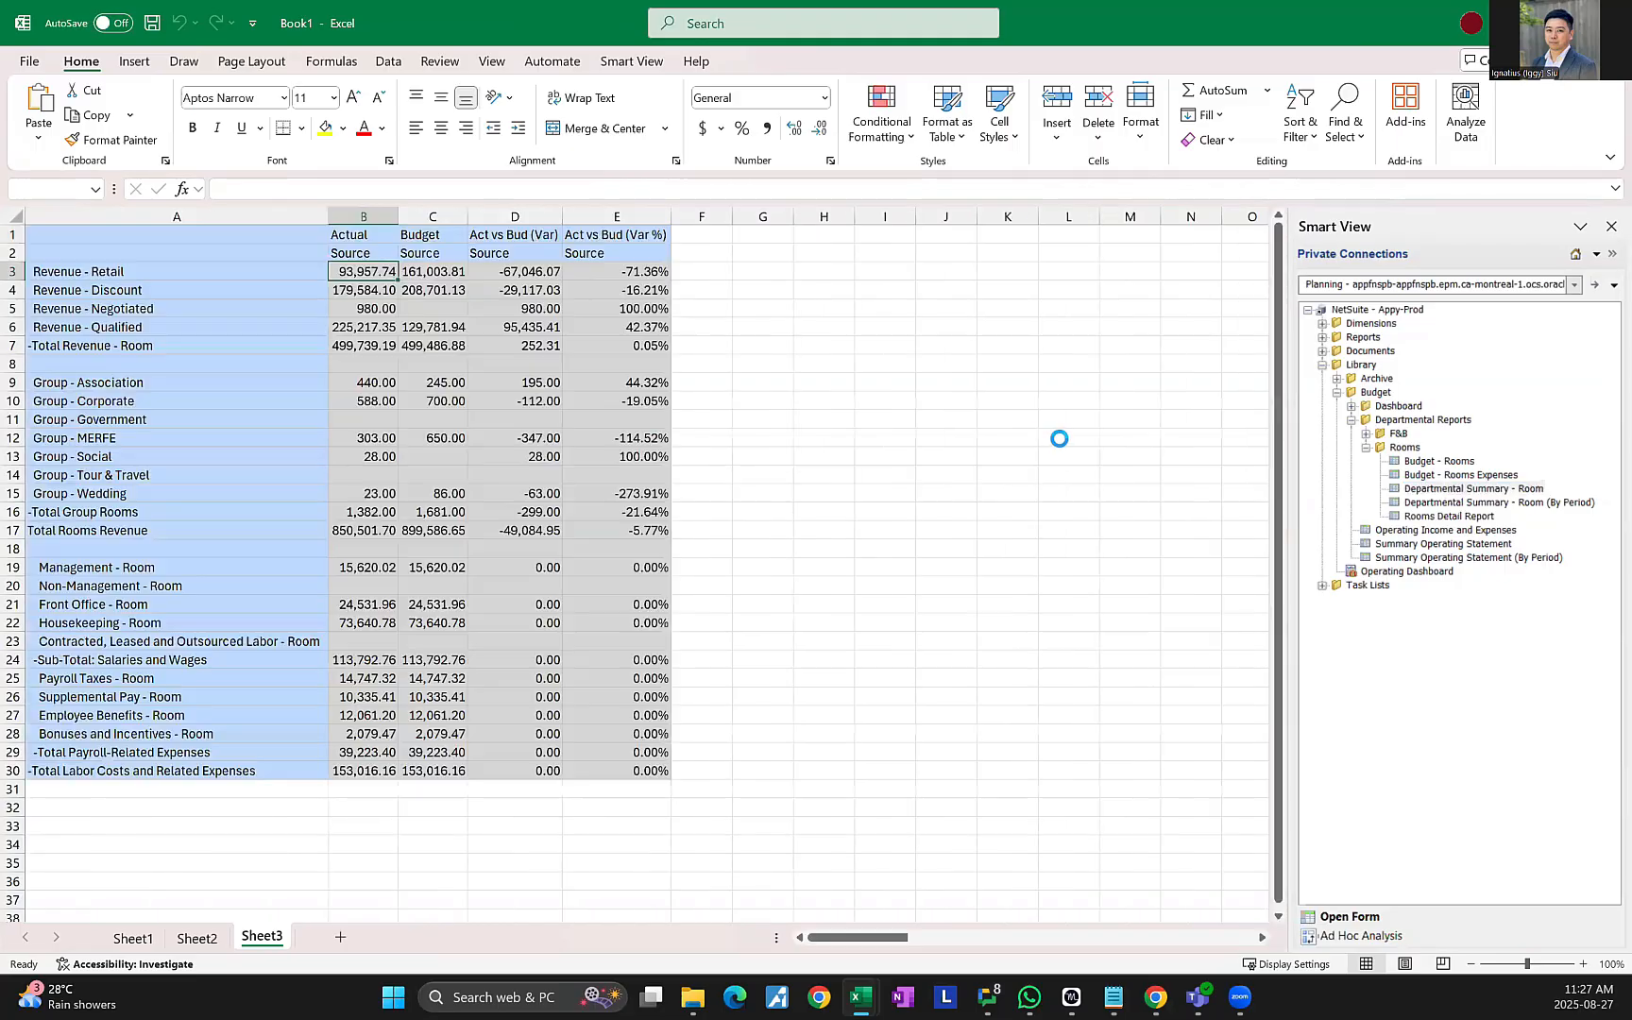
Start an ad hoc analysis from the form and keep only the Total Revenue - Room member in the grid.
{"action": "left_click", "coordinate": [133, 413]}
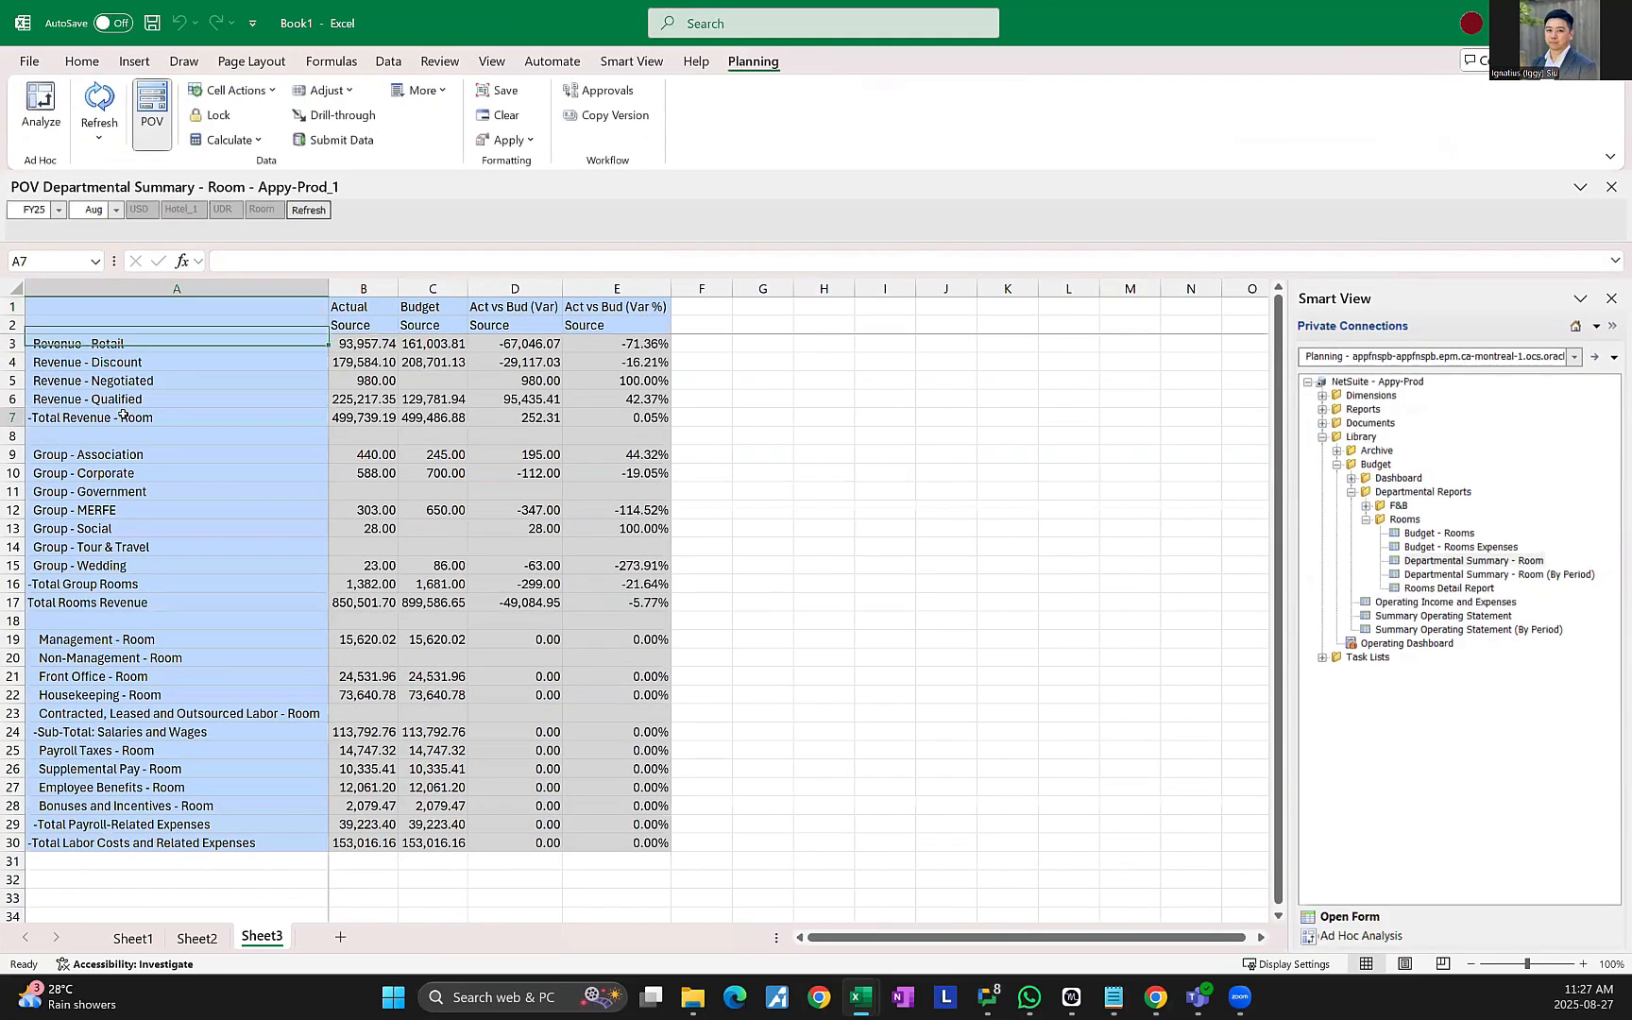
{"action": "left_click", "coordinate": [58, 115]}
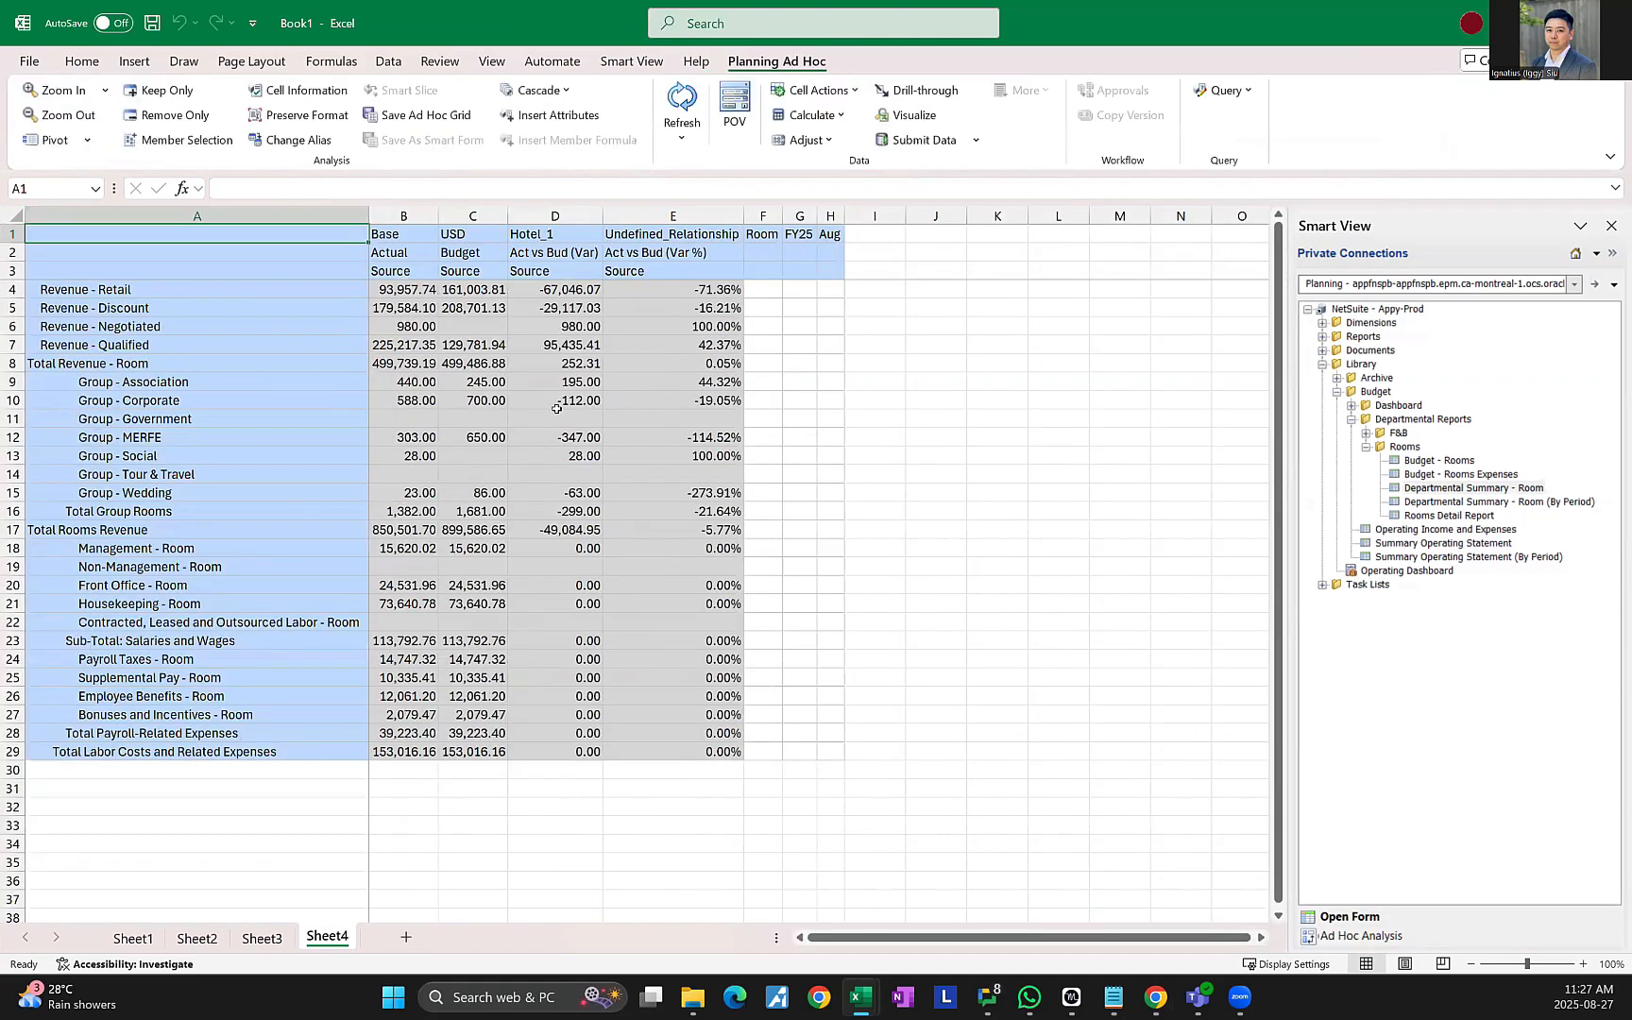
{"action": "left_click", "coordinate": [190, 362]}
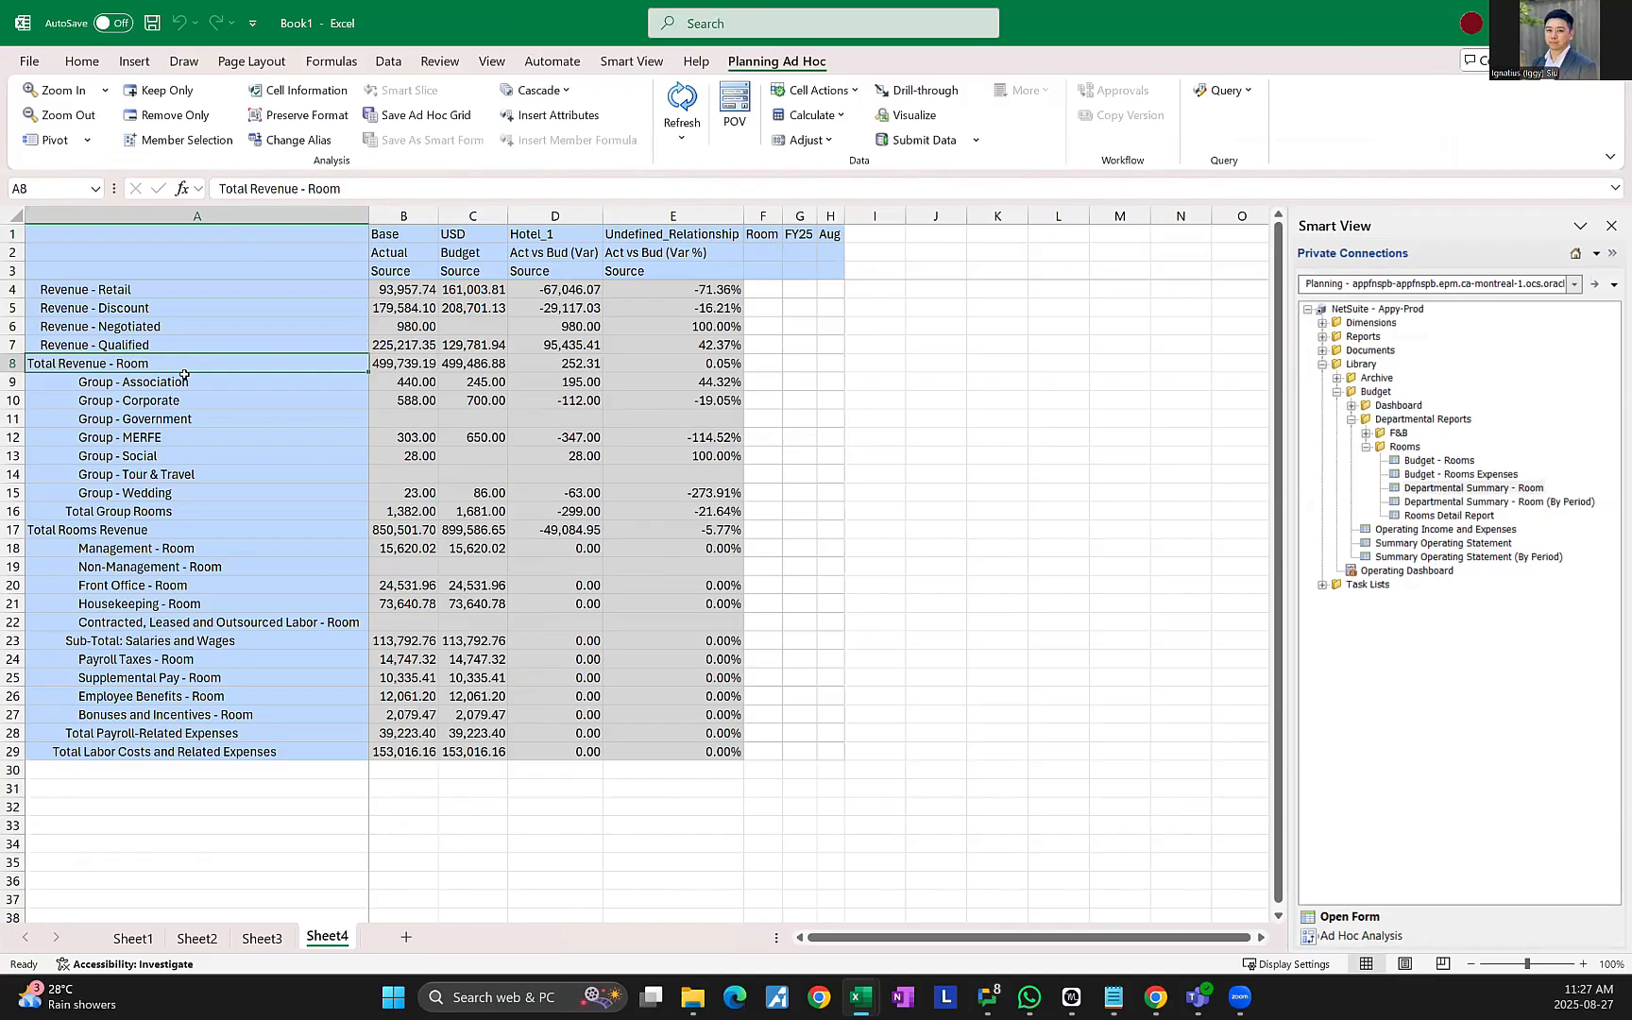
{"action": "left_click", "coordinate": [163, 91]}
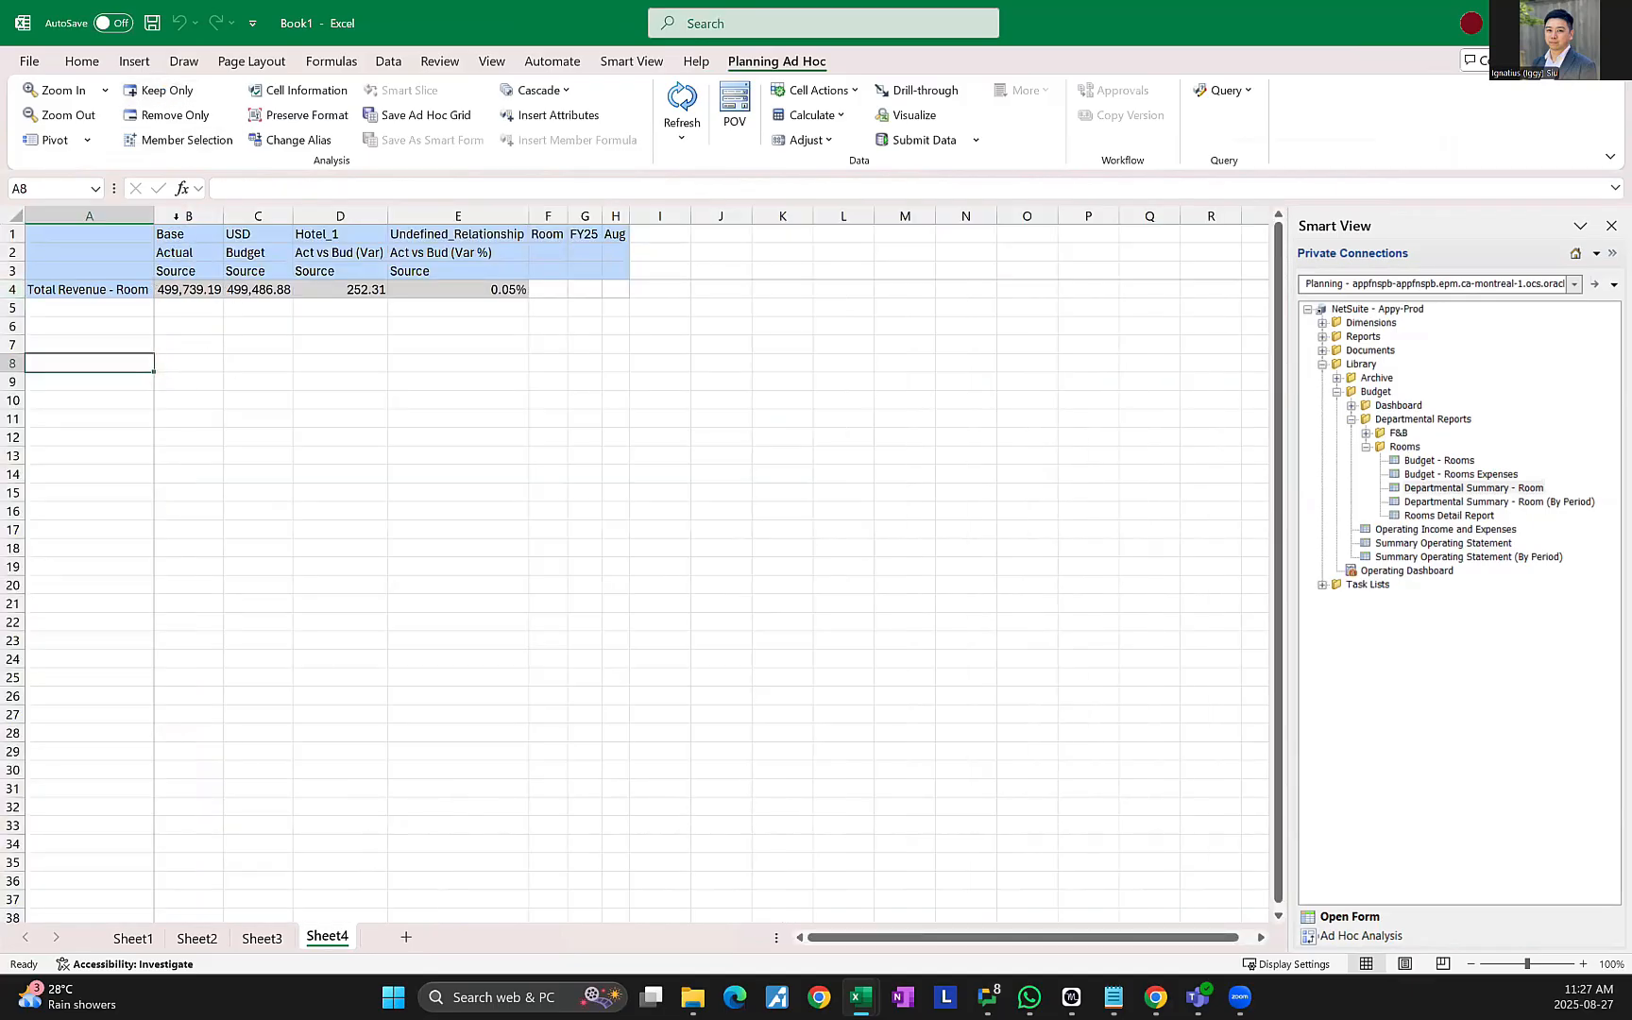
Insert a column before column B and enter YearTotal beside Total Revenue - Room in cell B4.
{"action": "left_click", "coordinate": [176, 216]}
{"action": "right_click", "coordinate": [181, 216]}
{"action": "left_click", "coordinate": [265, 401]}
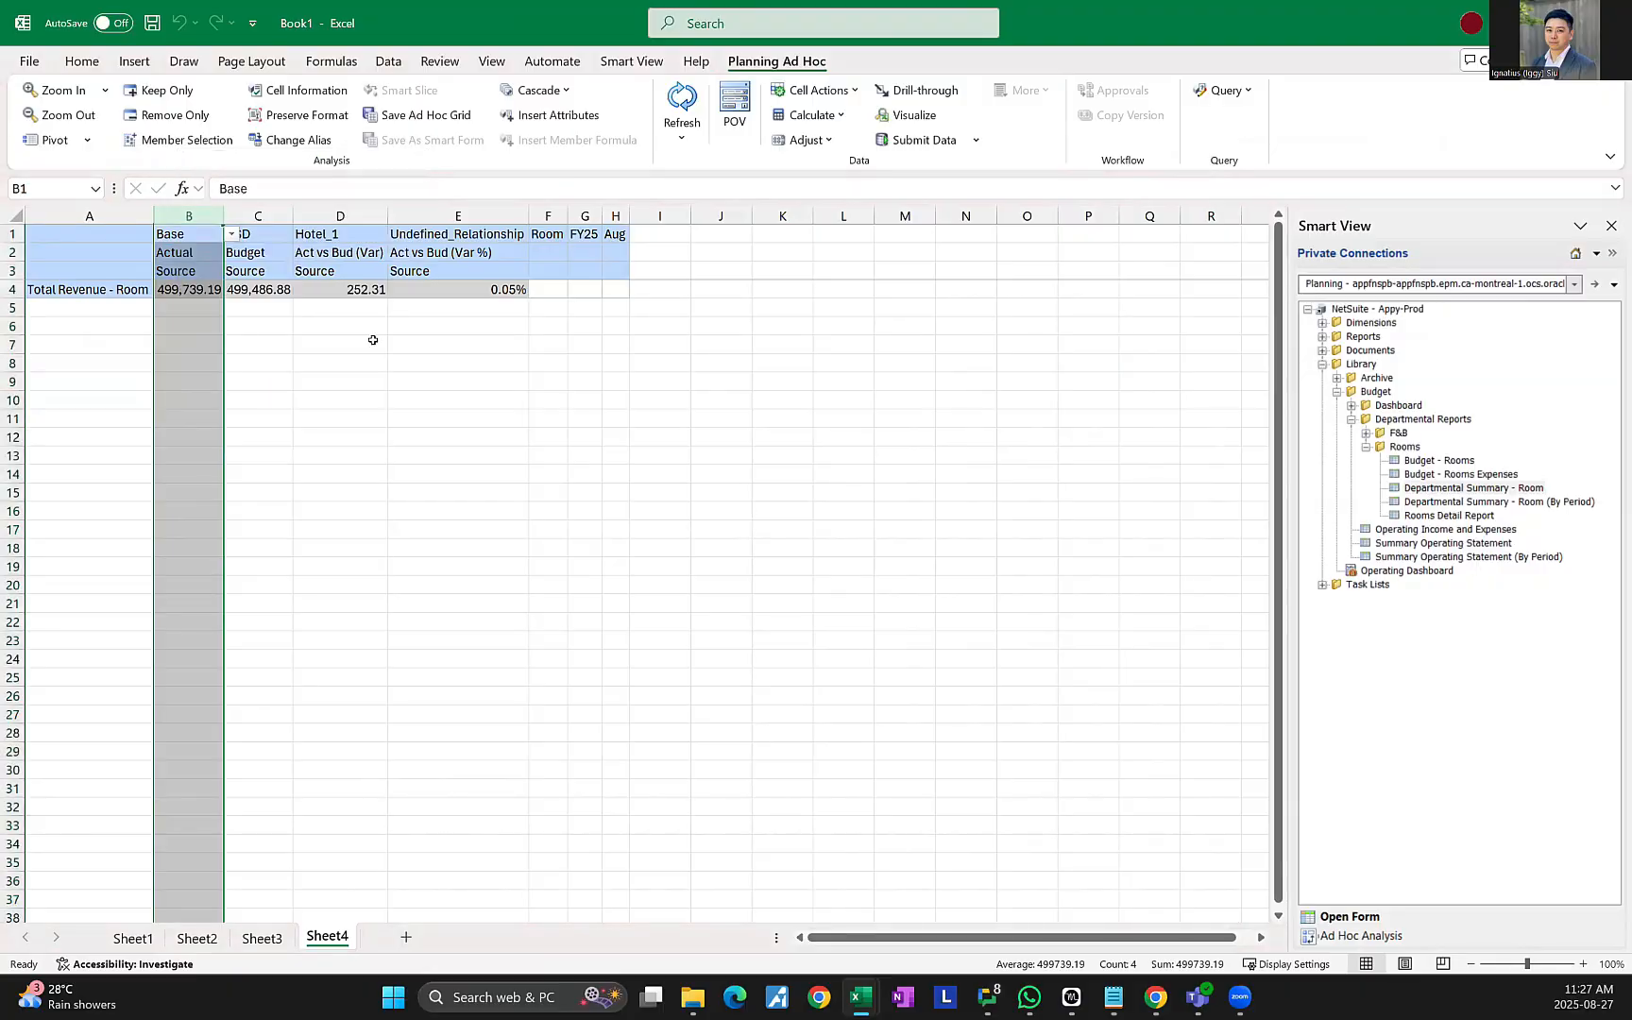
{"action": "left_click", "coordinate": [415, 307]}
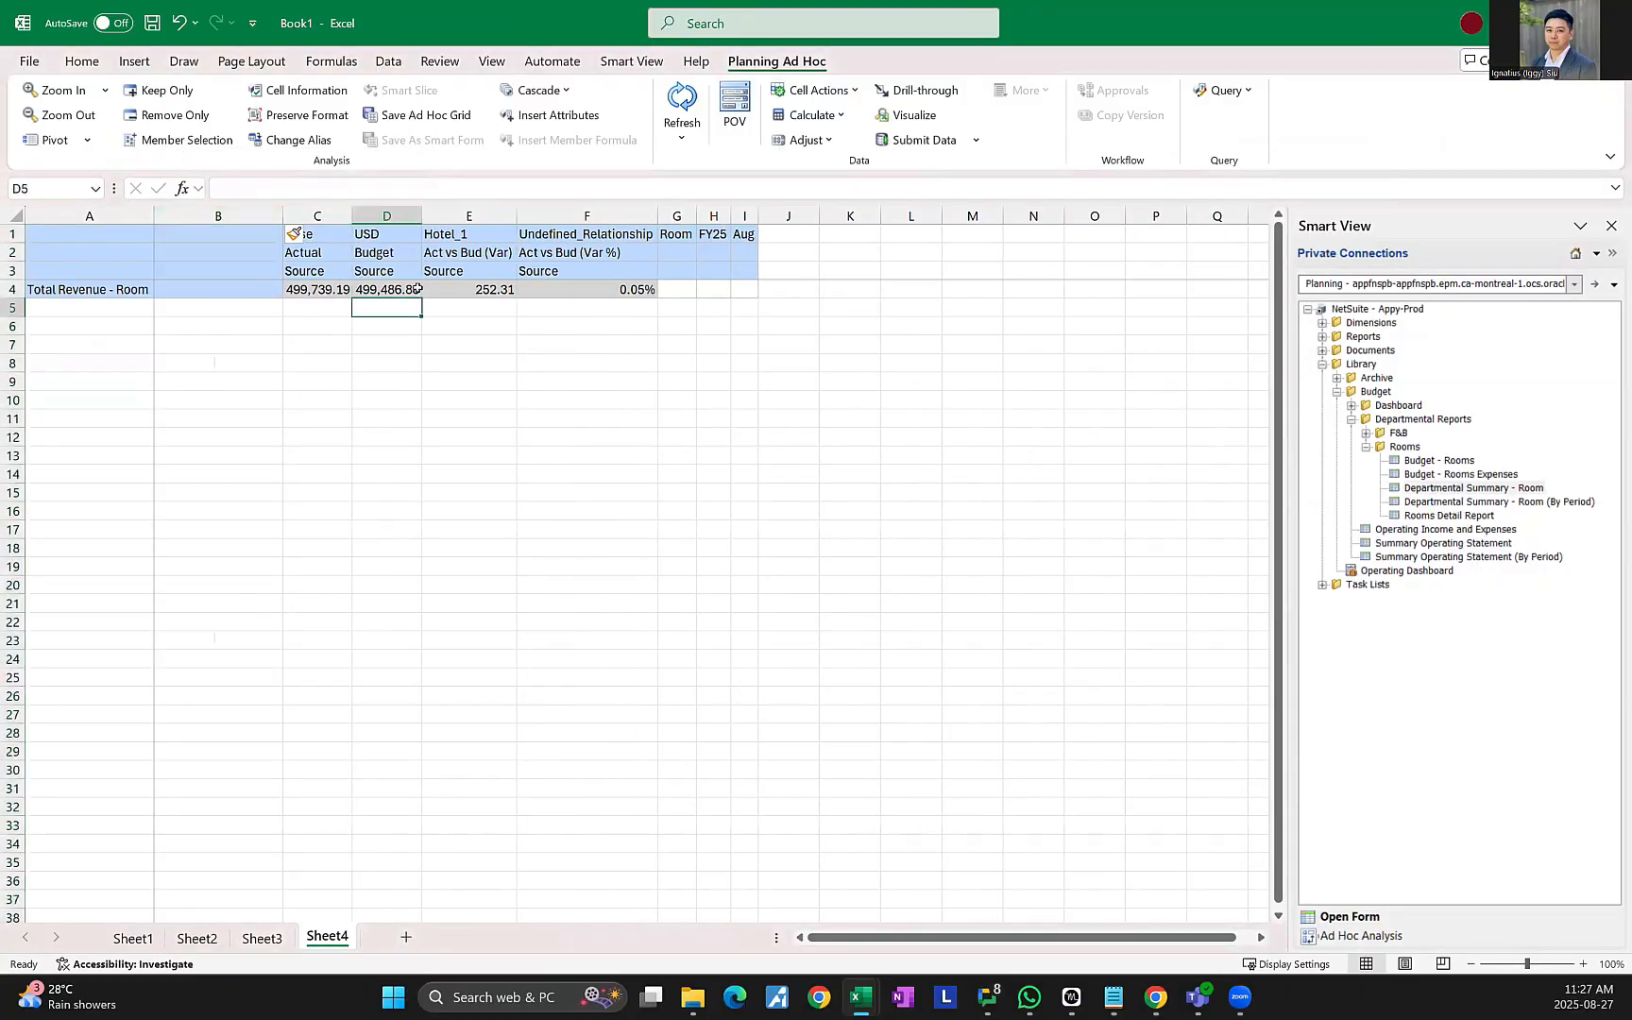
{"action": "left_click", "coordinate": [218, 284]}
{"action": "type", "text": "Year"}
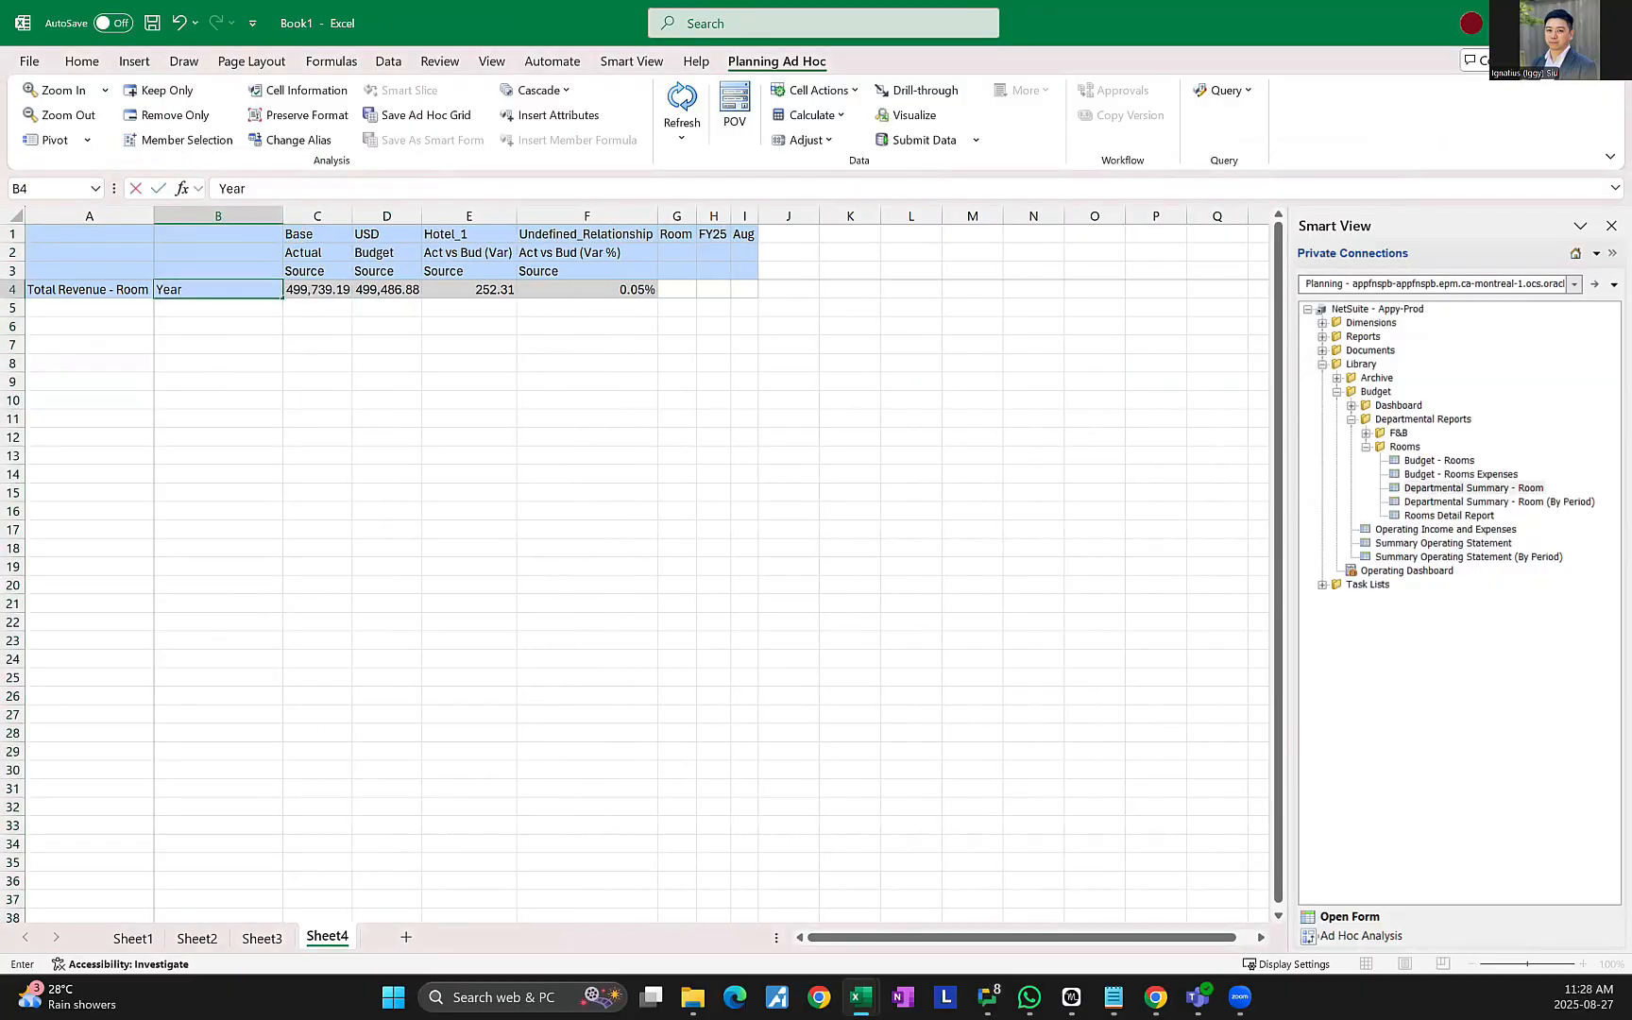
{"action": "type", "text": "Total"}
{"action": "key", "text": "Return"}
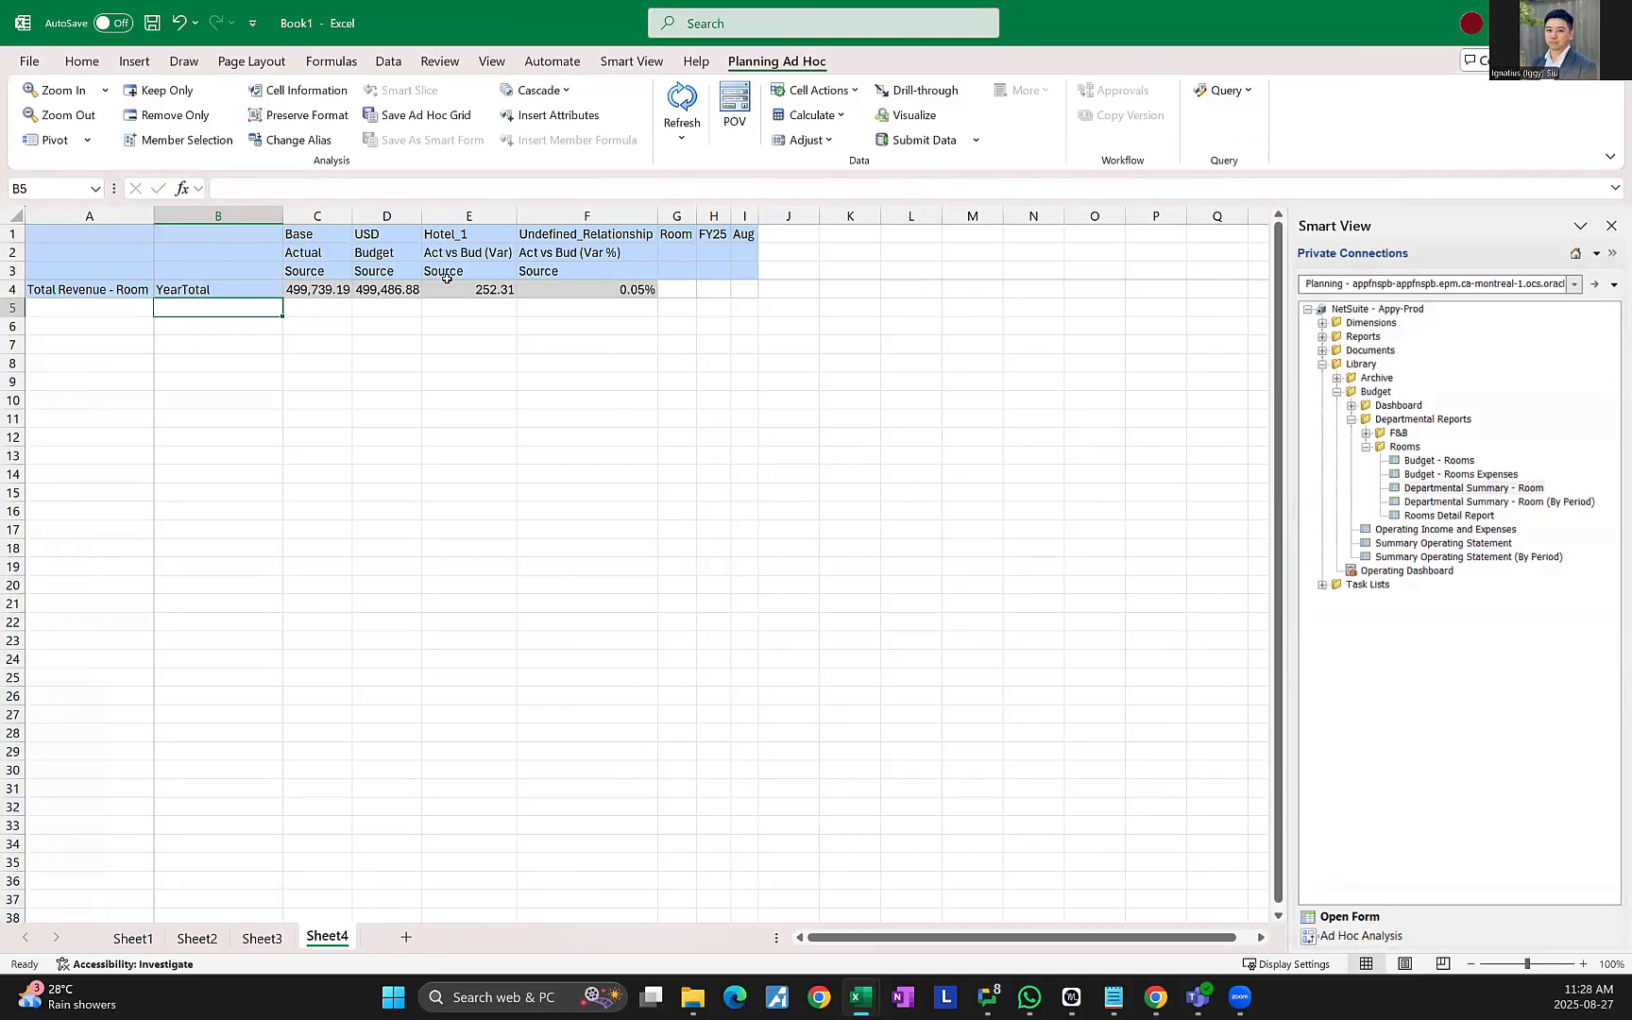
Refresh the ad hoc grid, expand YearTotal into its monthly rows and select the Jan to Dec data for review.
{"action": "left_click", "coordinate": [714, 362]}
{"action": "left_click", "coordinate": [681, 104]}
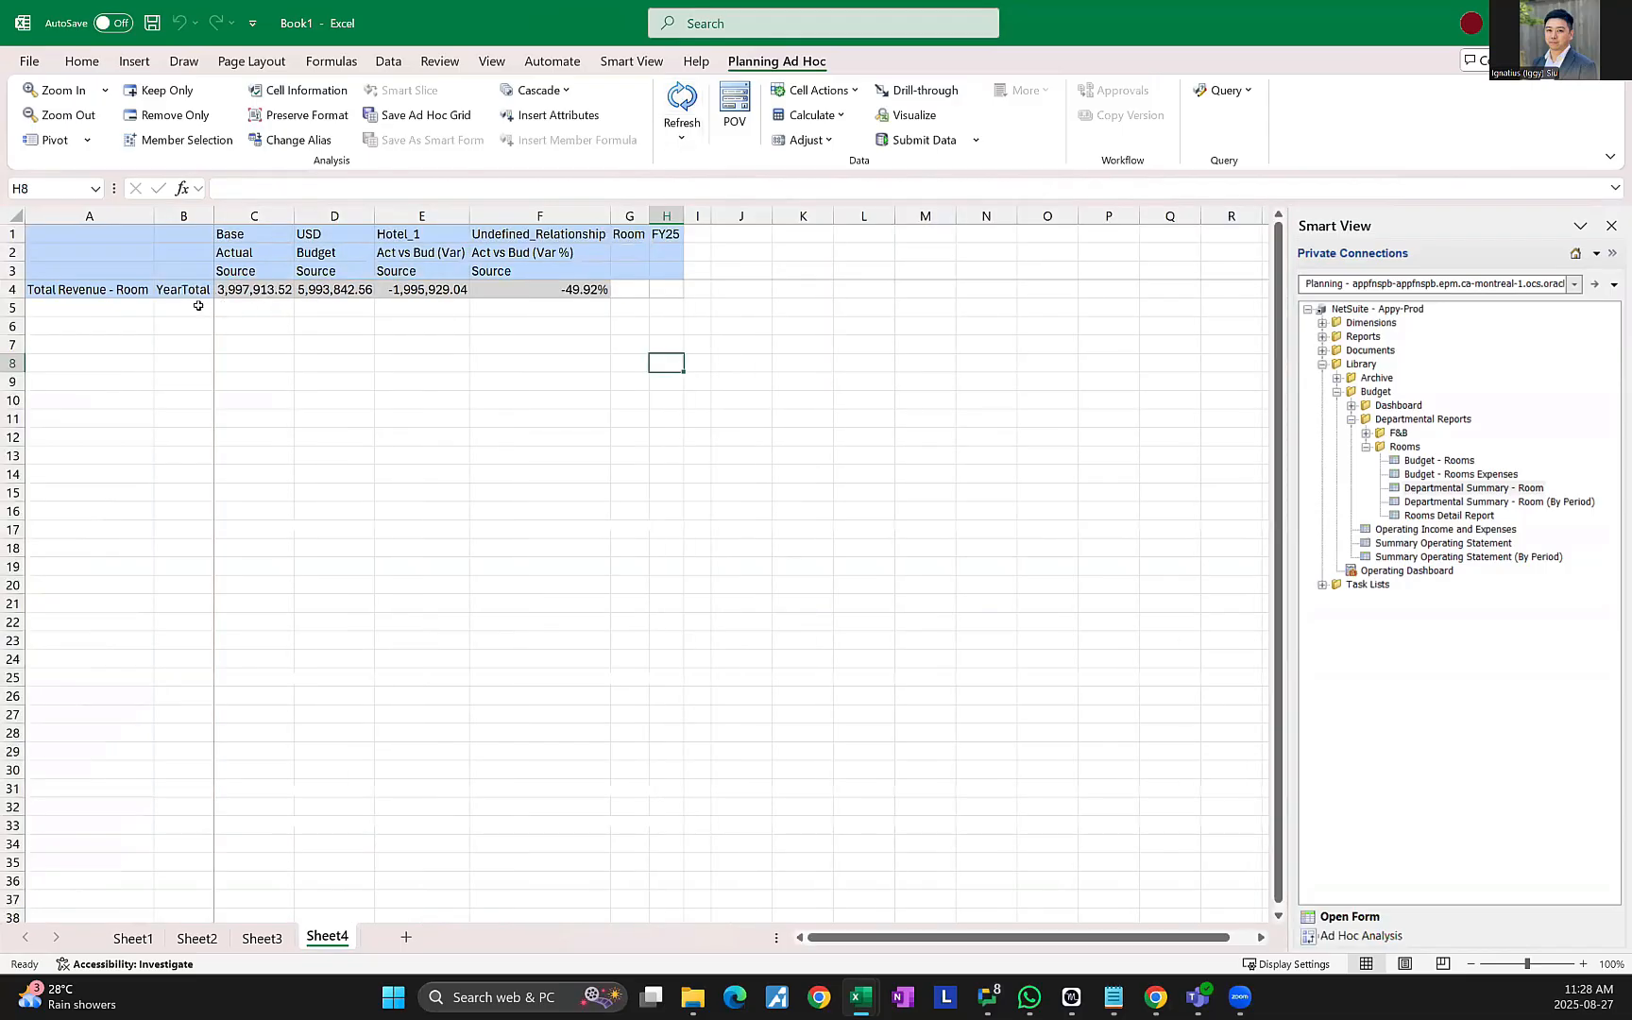
{"action": "double_click", "coordinate": [175, 290]}
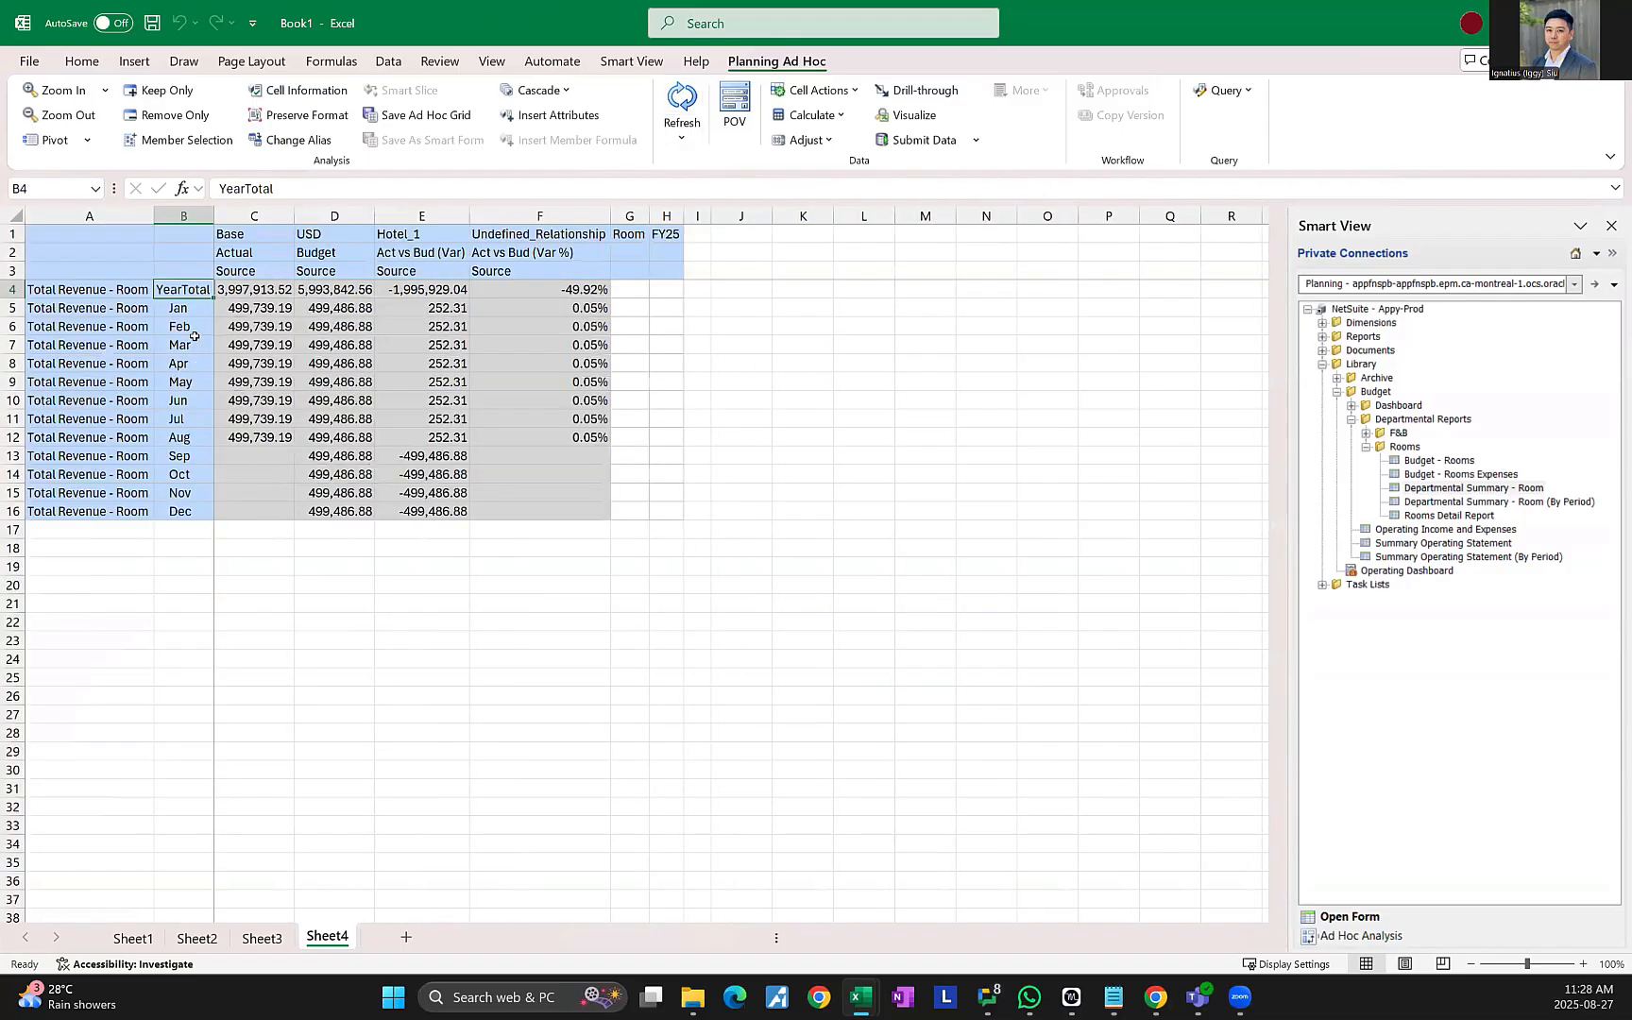
{"action": "left_click_drag", "start_coordinate": [179, 308], "coordinate": [543, 518]}
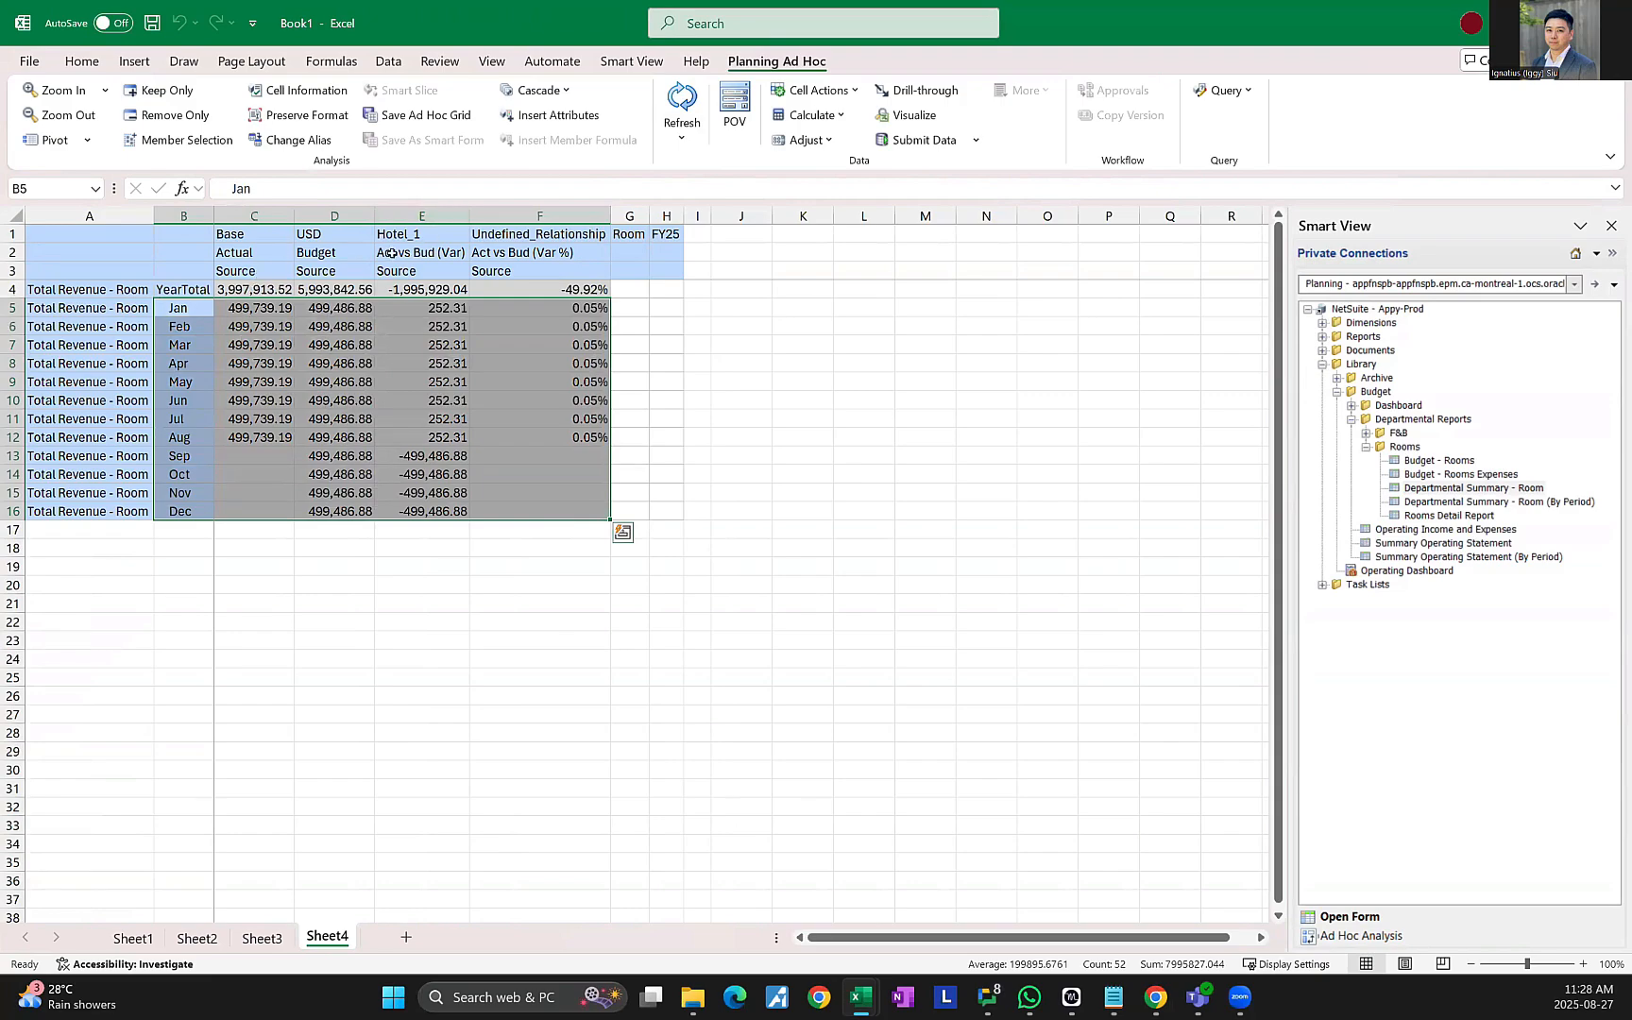
Delete the period column B and insert a blank row above the first Total Revenue - Room row.
{"action": "left_click", "coordinate": [166, 291]}
{"action": "left_click", "coordinate": [188, 217]}
{"action": "right_click", "coordinate": [188, 220]}
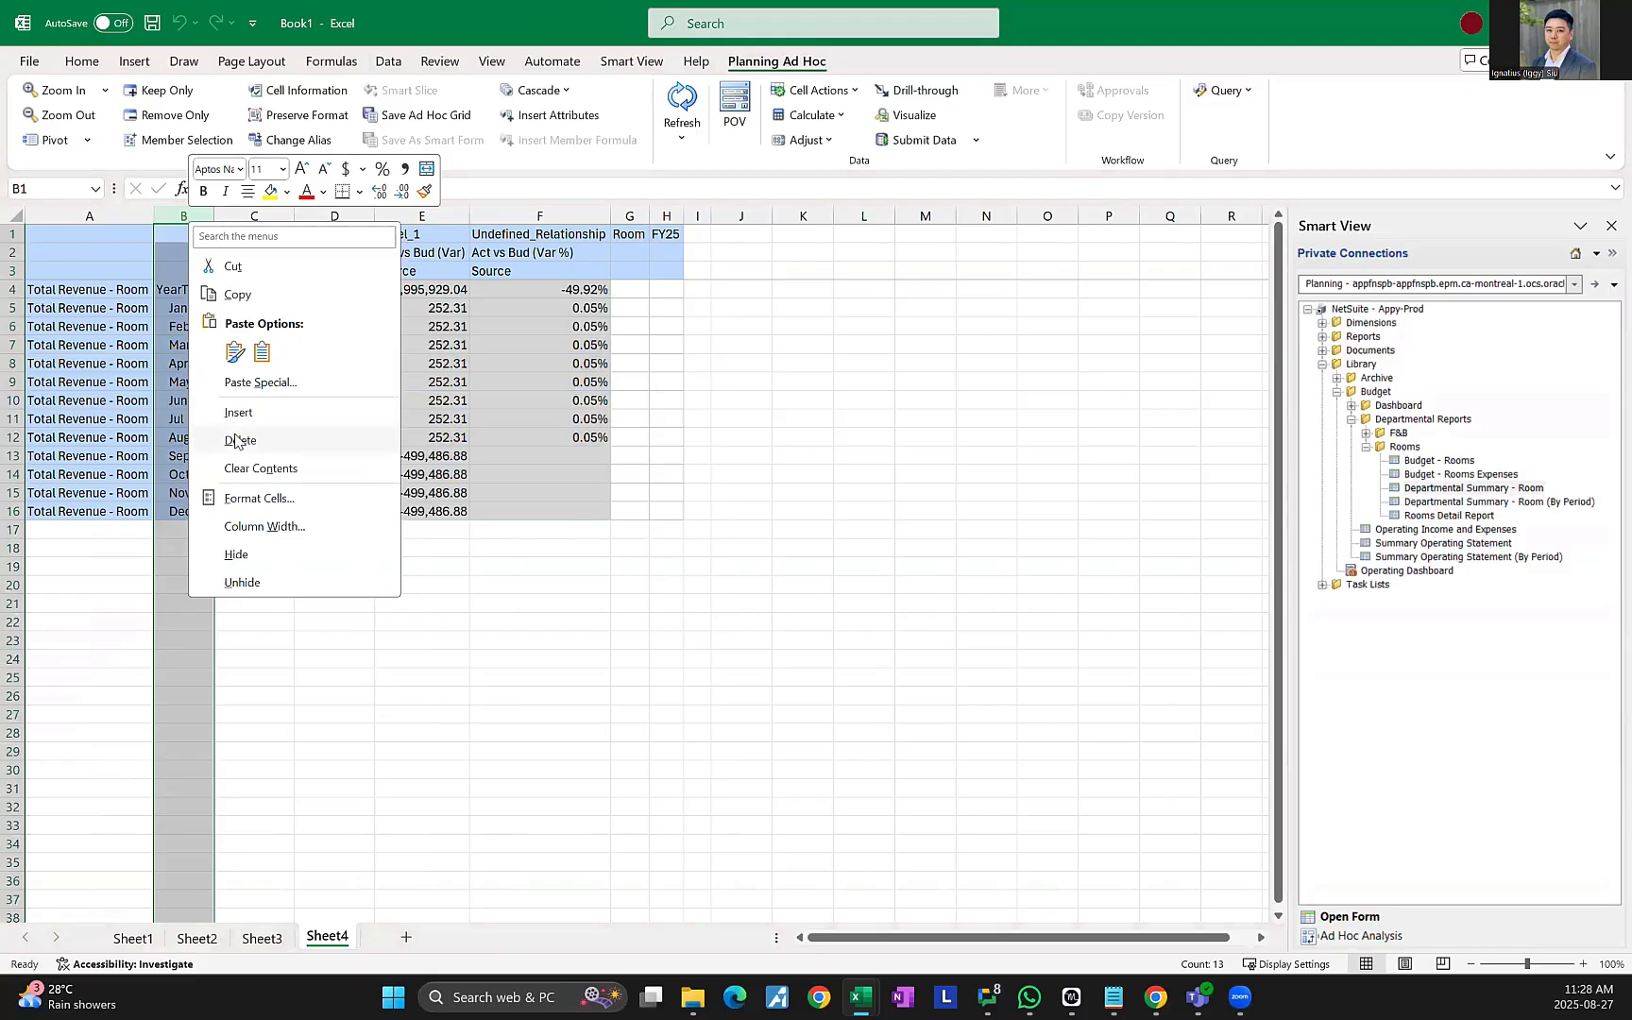
{"action": "left_click", "coordinate": [238, 440]}
{"action": "left_click", "coordinate": [13, 289]}
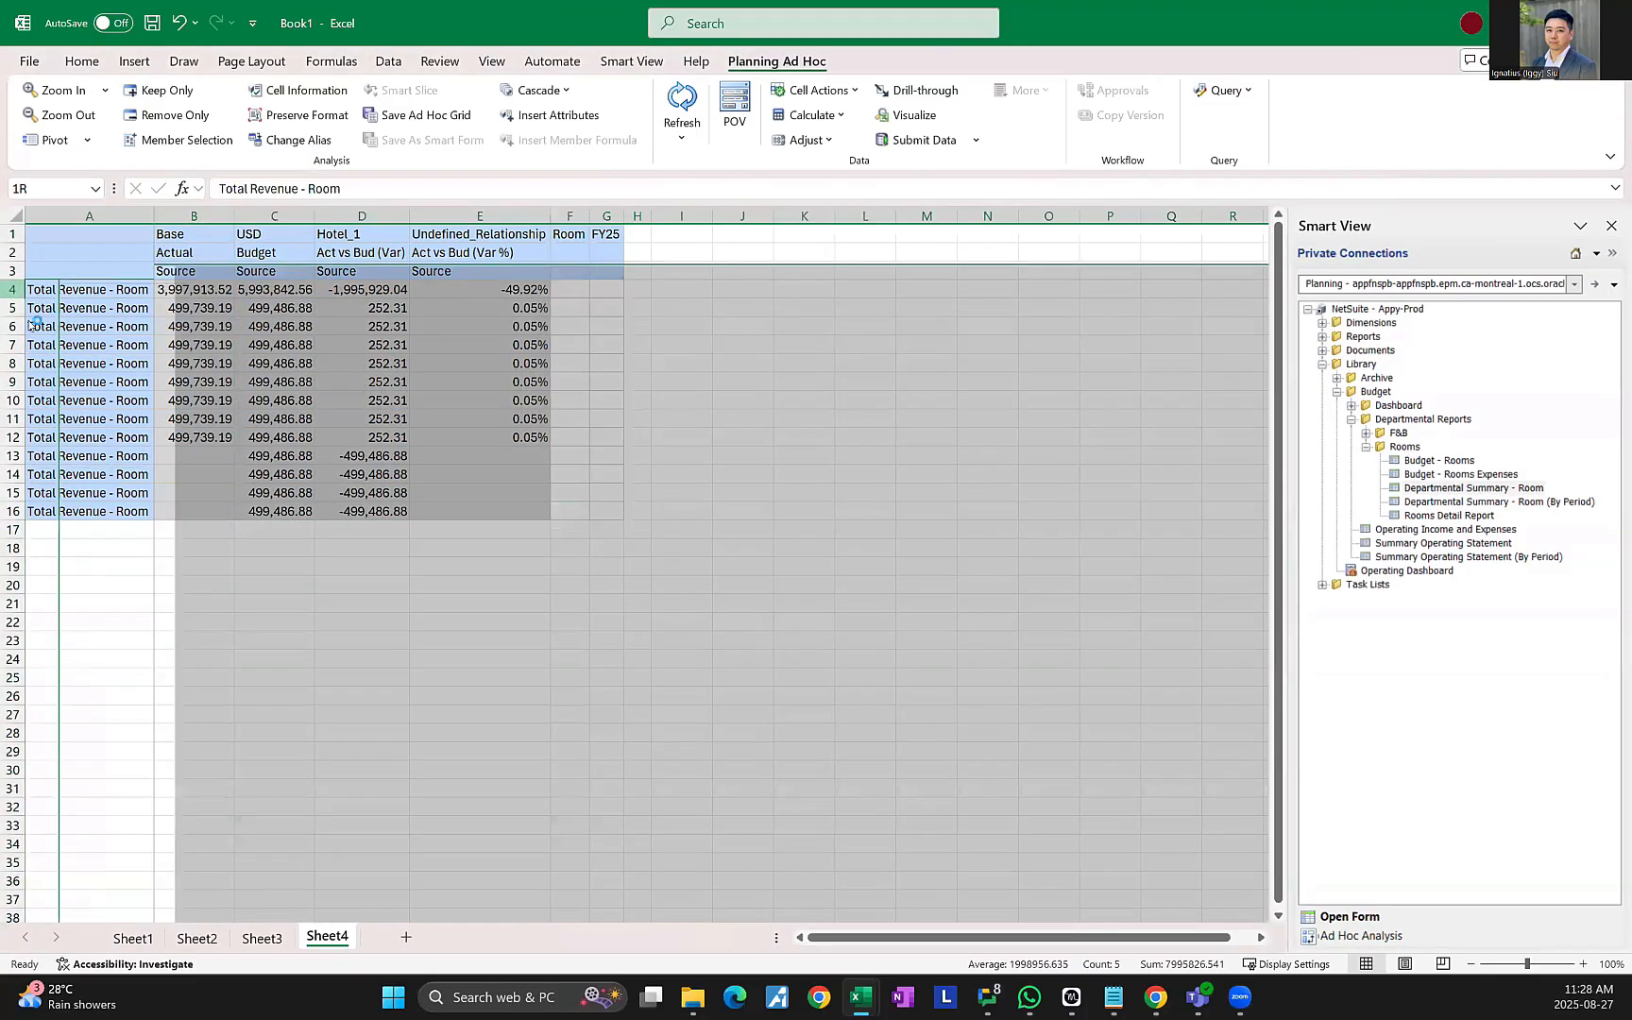
{"action": "right_click", "coordinate": [13, 289]}
{"action": "left_click", "coordinate": [58, 481]}
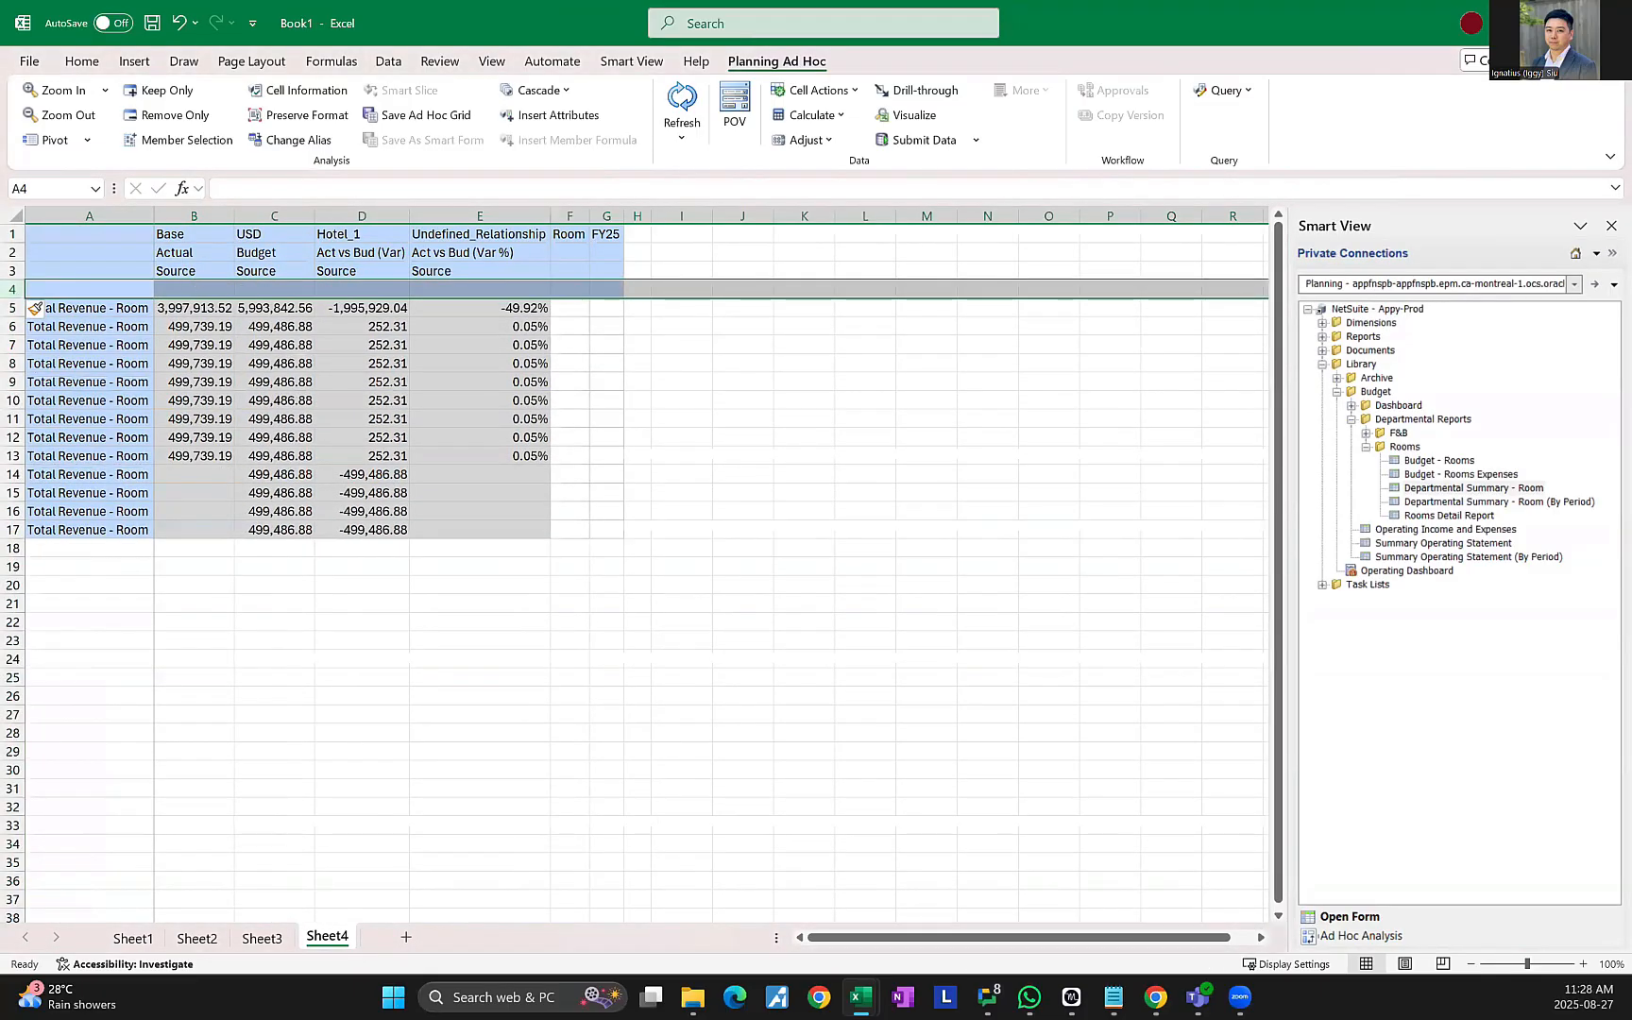
Enter YearTotal as the period under the Actual column's Source header in cell B4.
{"action": "left_click", "coordinate": [194, 290]}
{"action": "type", "text": "YearTotal"}
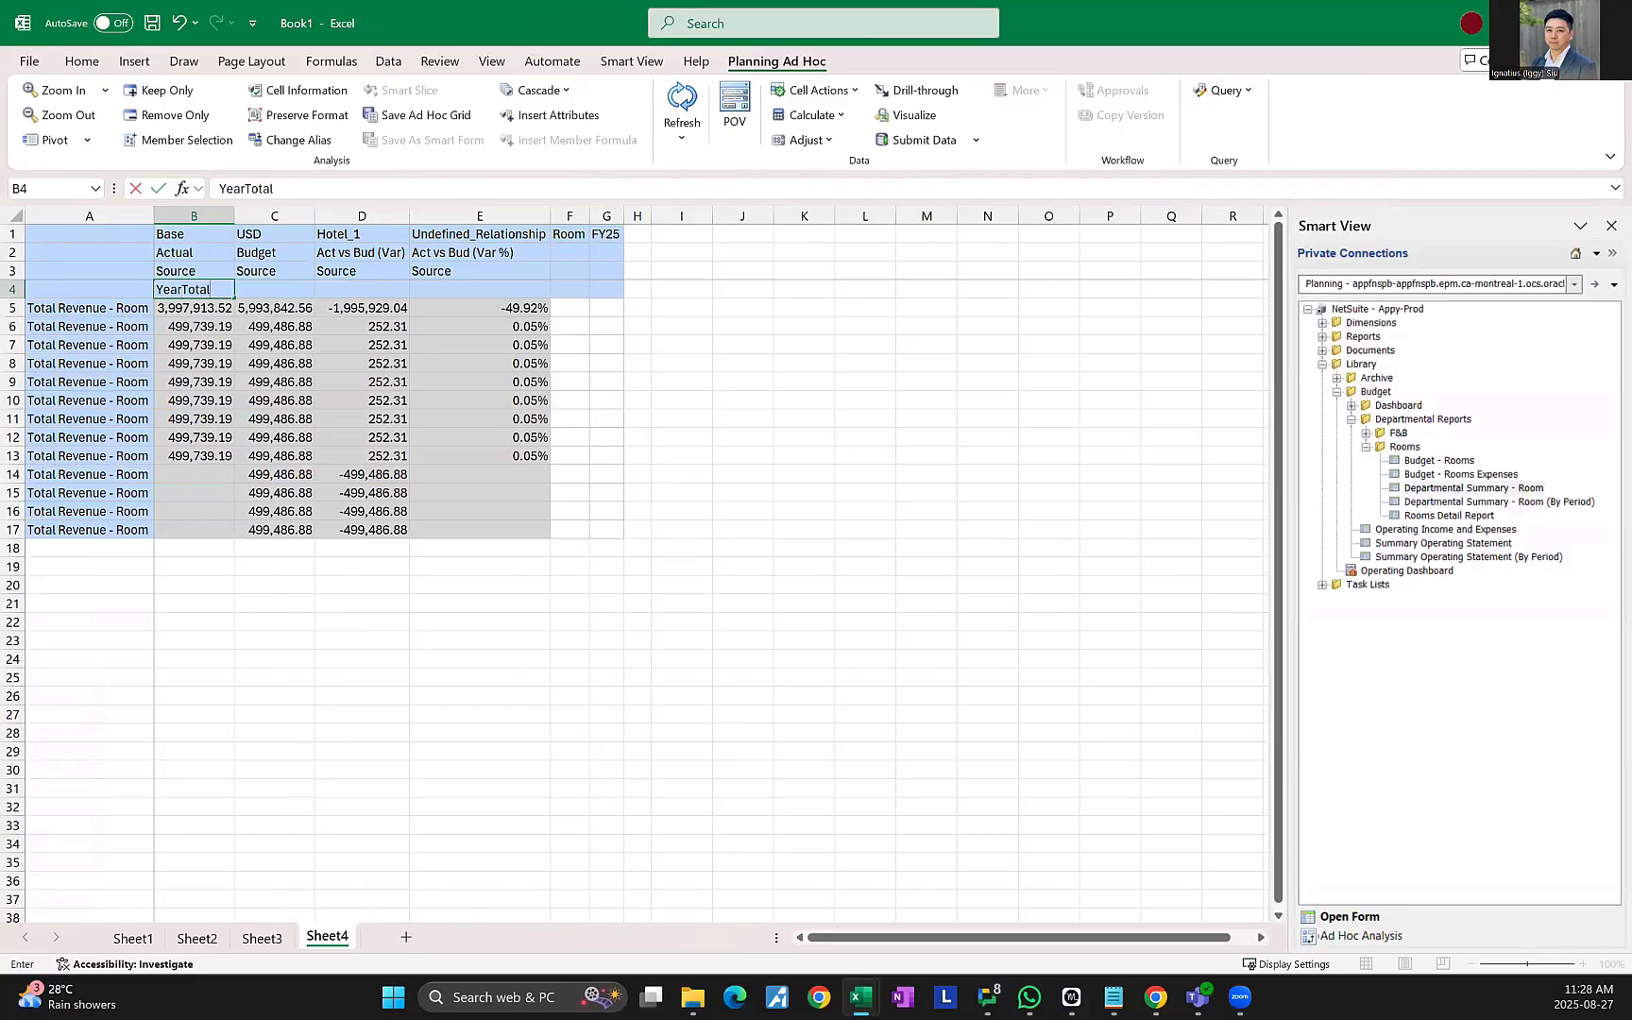
{"action": "key", "text": "Return"}
{"action": "key", "text": "Up"}
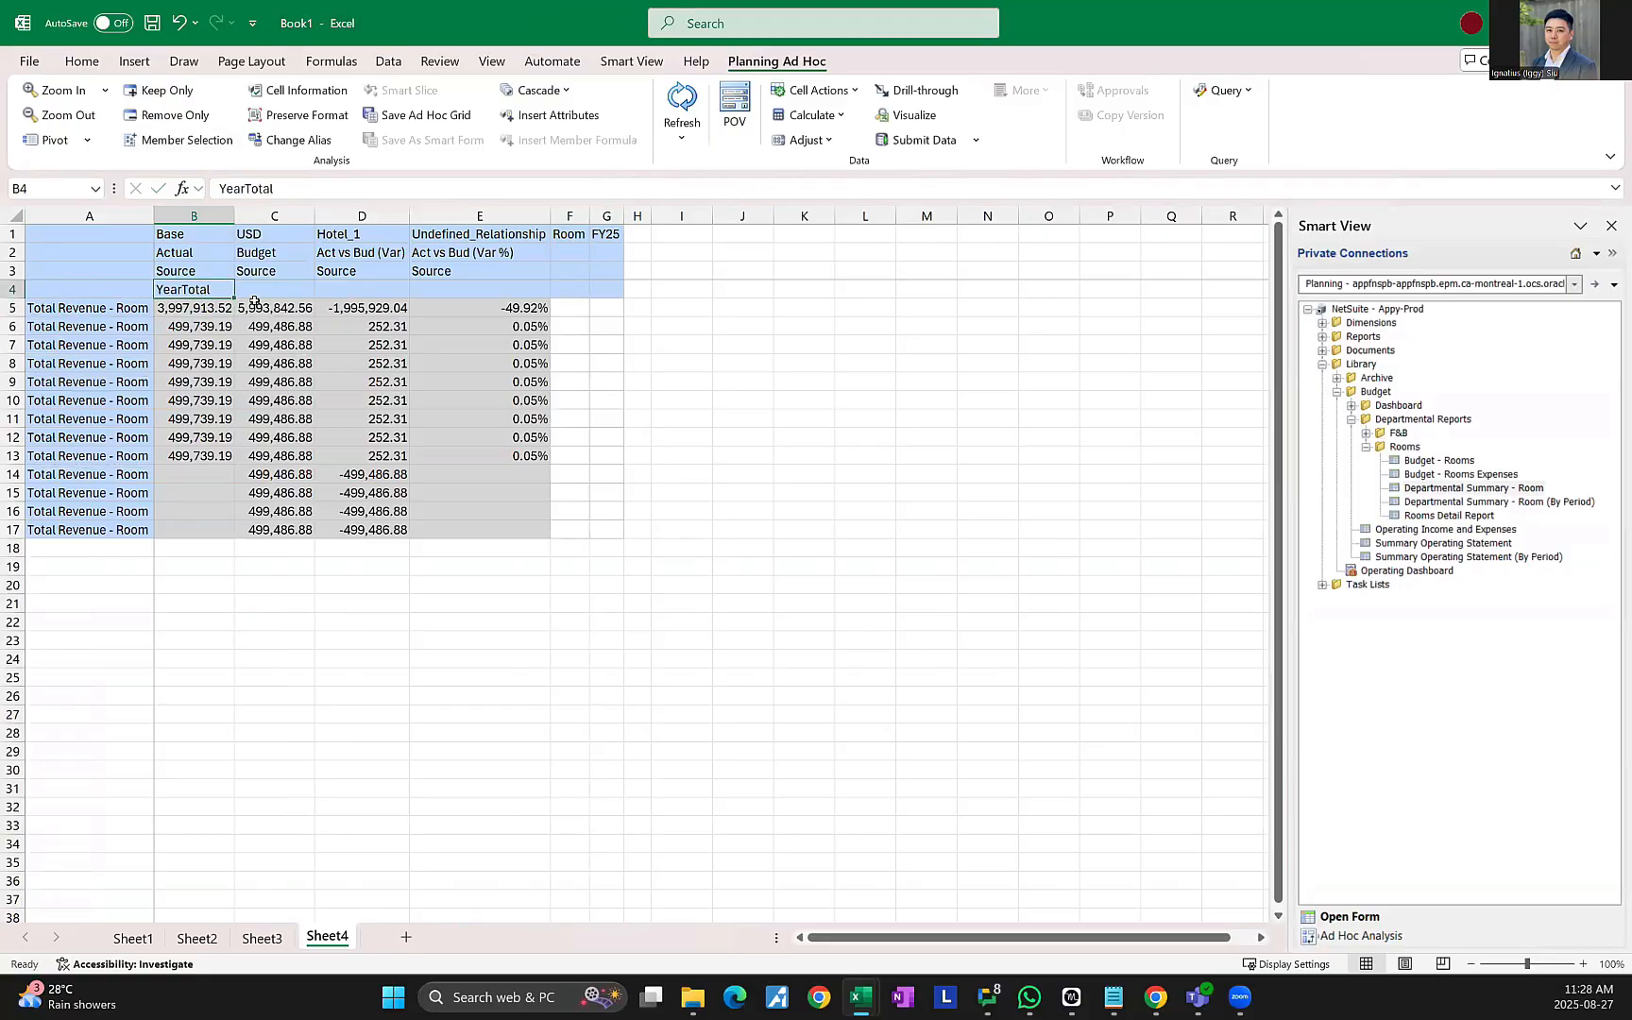
Copy YearTotal from B4 across the Budget and both variance columns through E4 and refresh the grid.
{"action": "key", "text": "ctrl+c"}
{"action": "key", "text": "shift+Right"}
{"action": "key", "text": "shift+Right"}
{"action": "key", "text": "shift+Right"}
{"action": "key", "text": "shift+Right"}
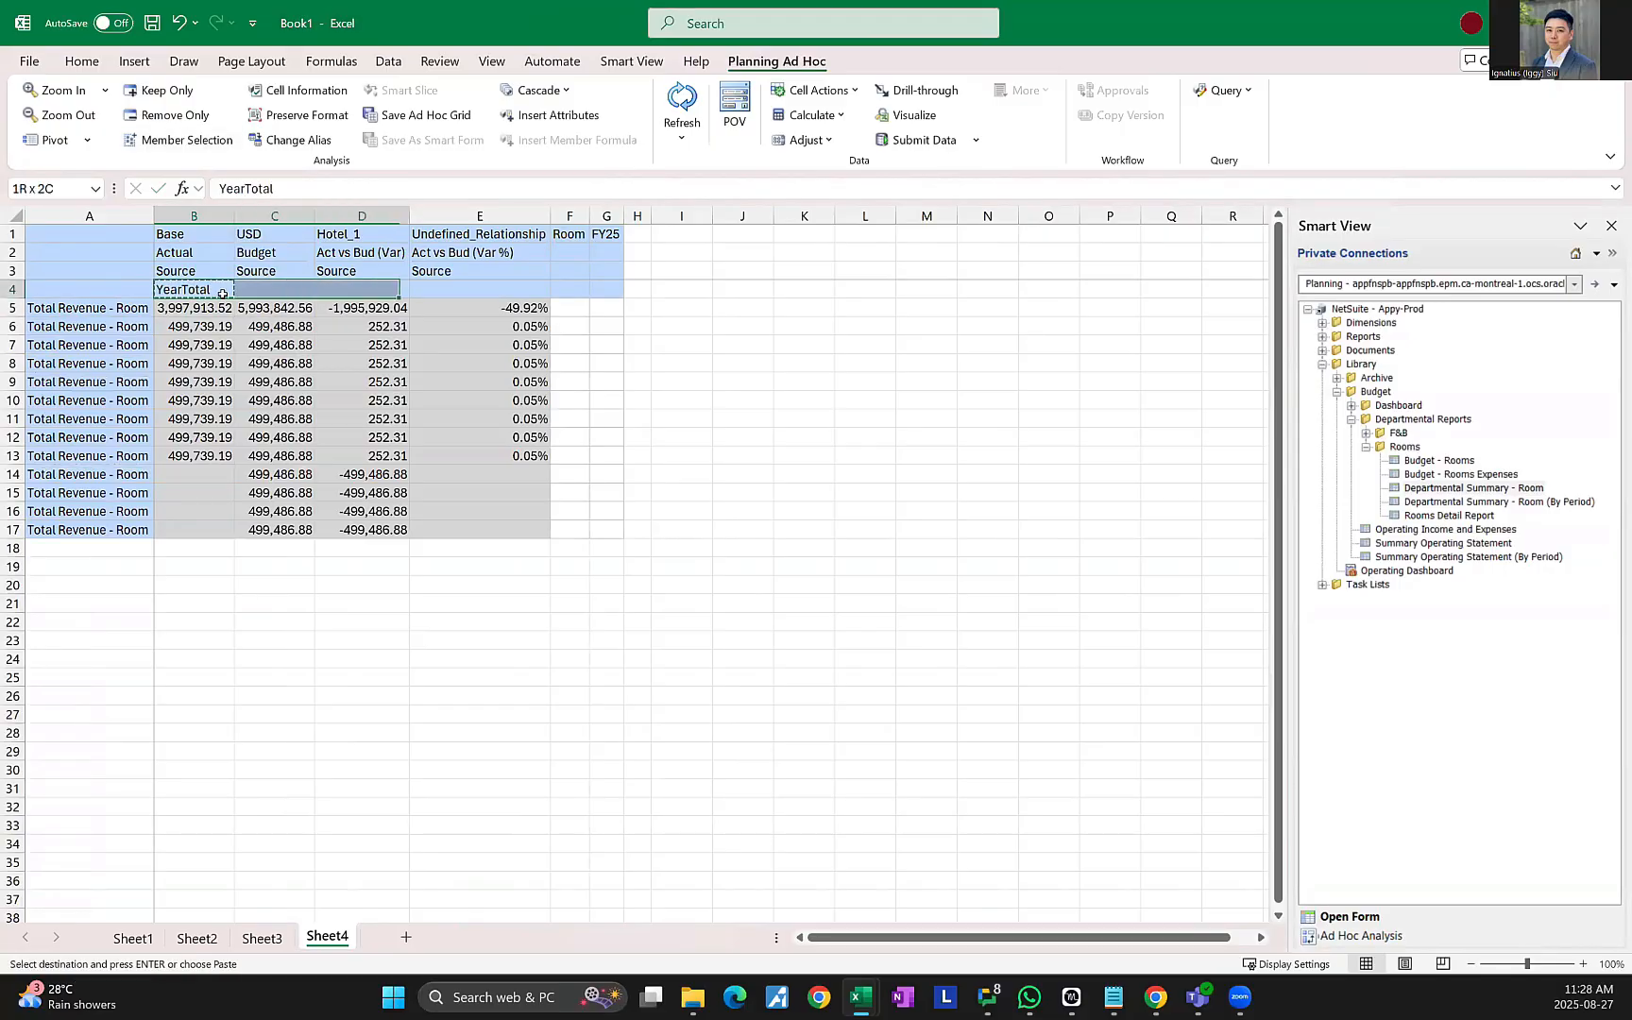
{"action": "key", "text": "shift+Left"}
{"action": "key", "text": "ctrl+v"}
{"action": "key", "text": "Left"}
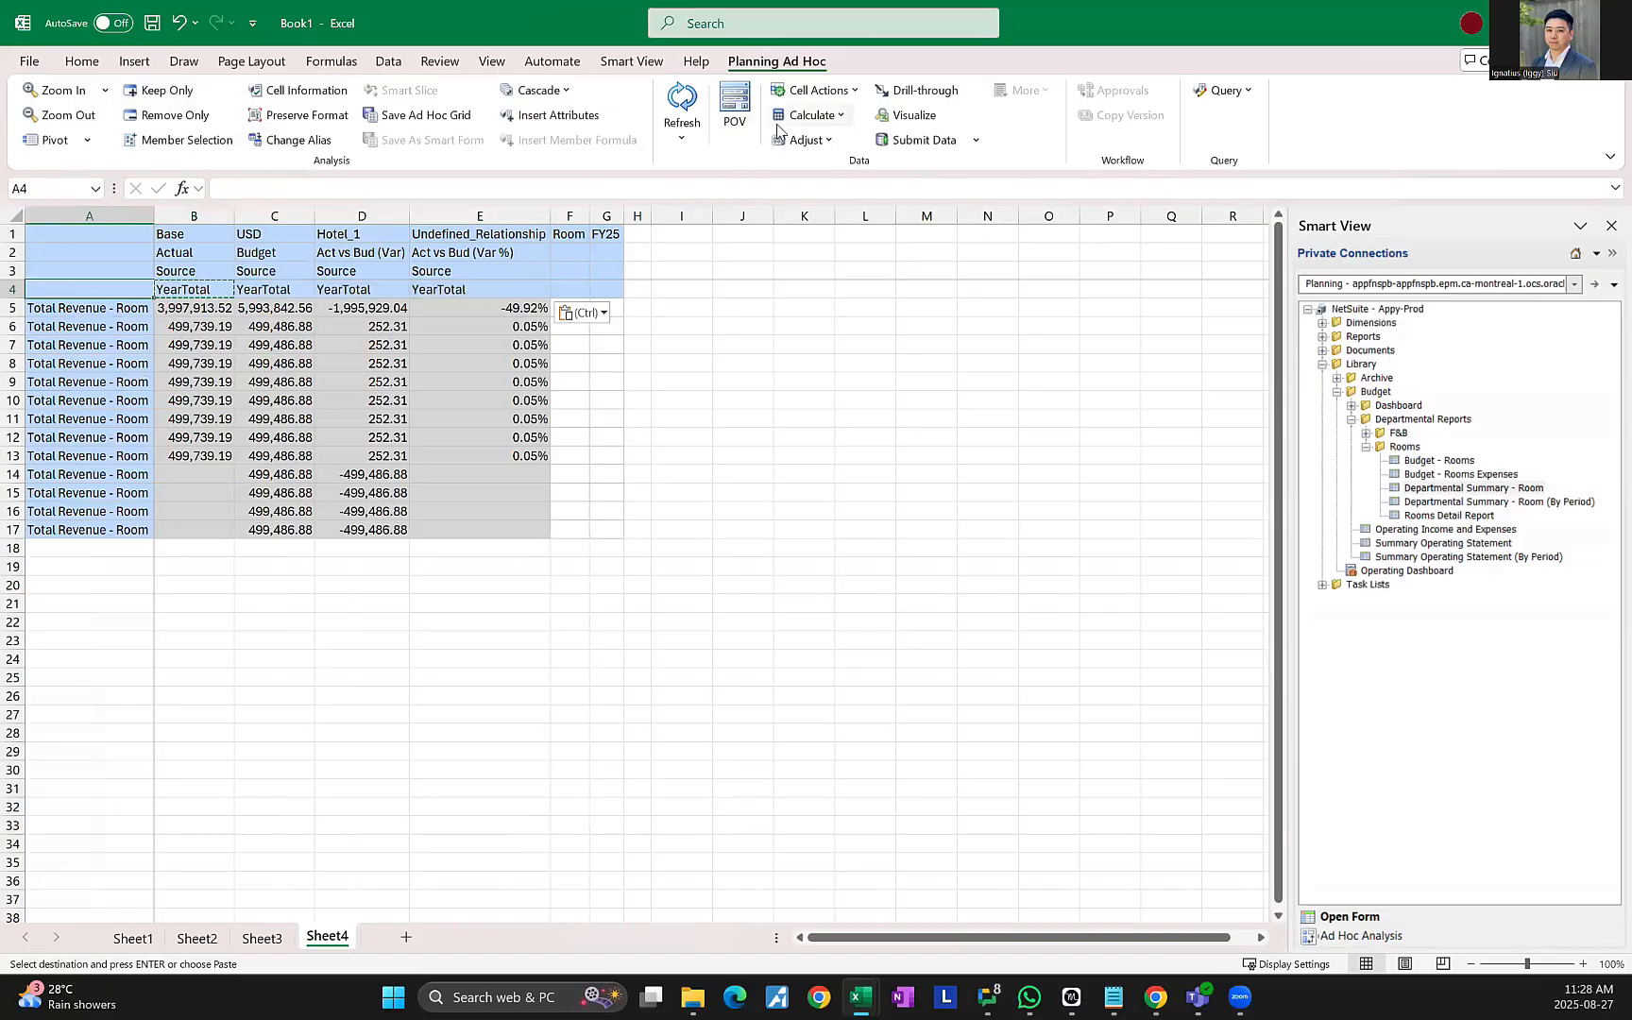
{"action": "left_click", "coordinate": [682, 101]}
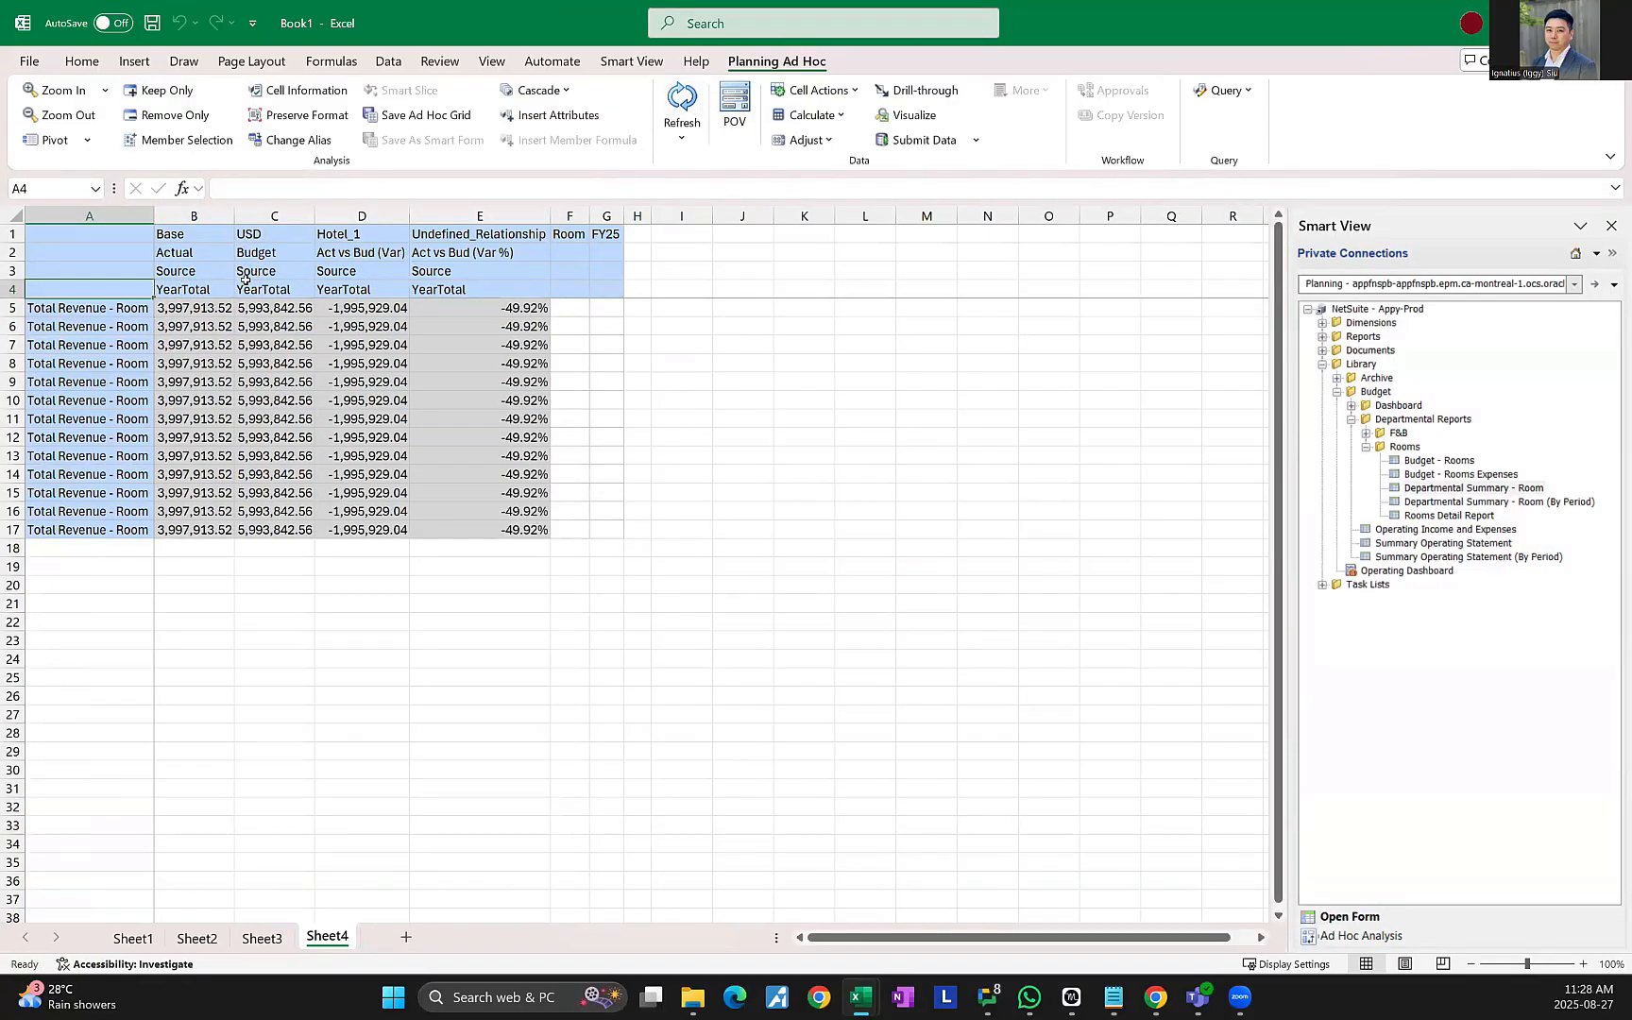
Expand YearTotal into monthly columns, then expand Total Revenue - Room into its revenue accounts and collapse it again.
{"action": "double_click", "coordinate": [199, 292]}
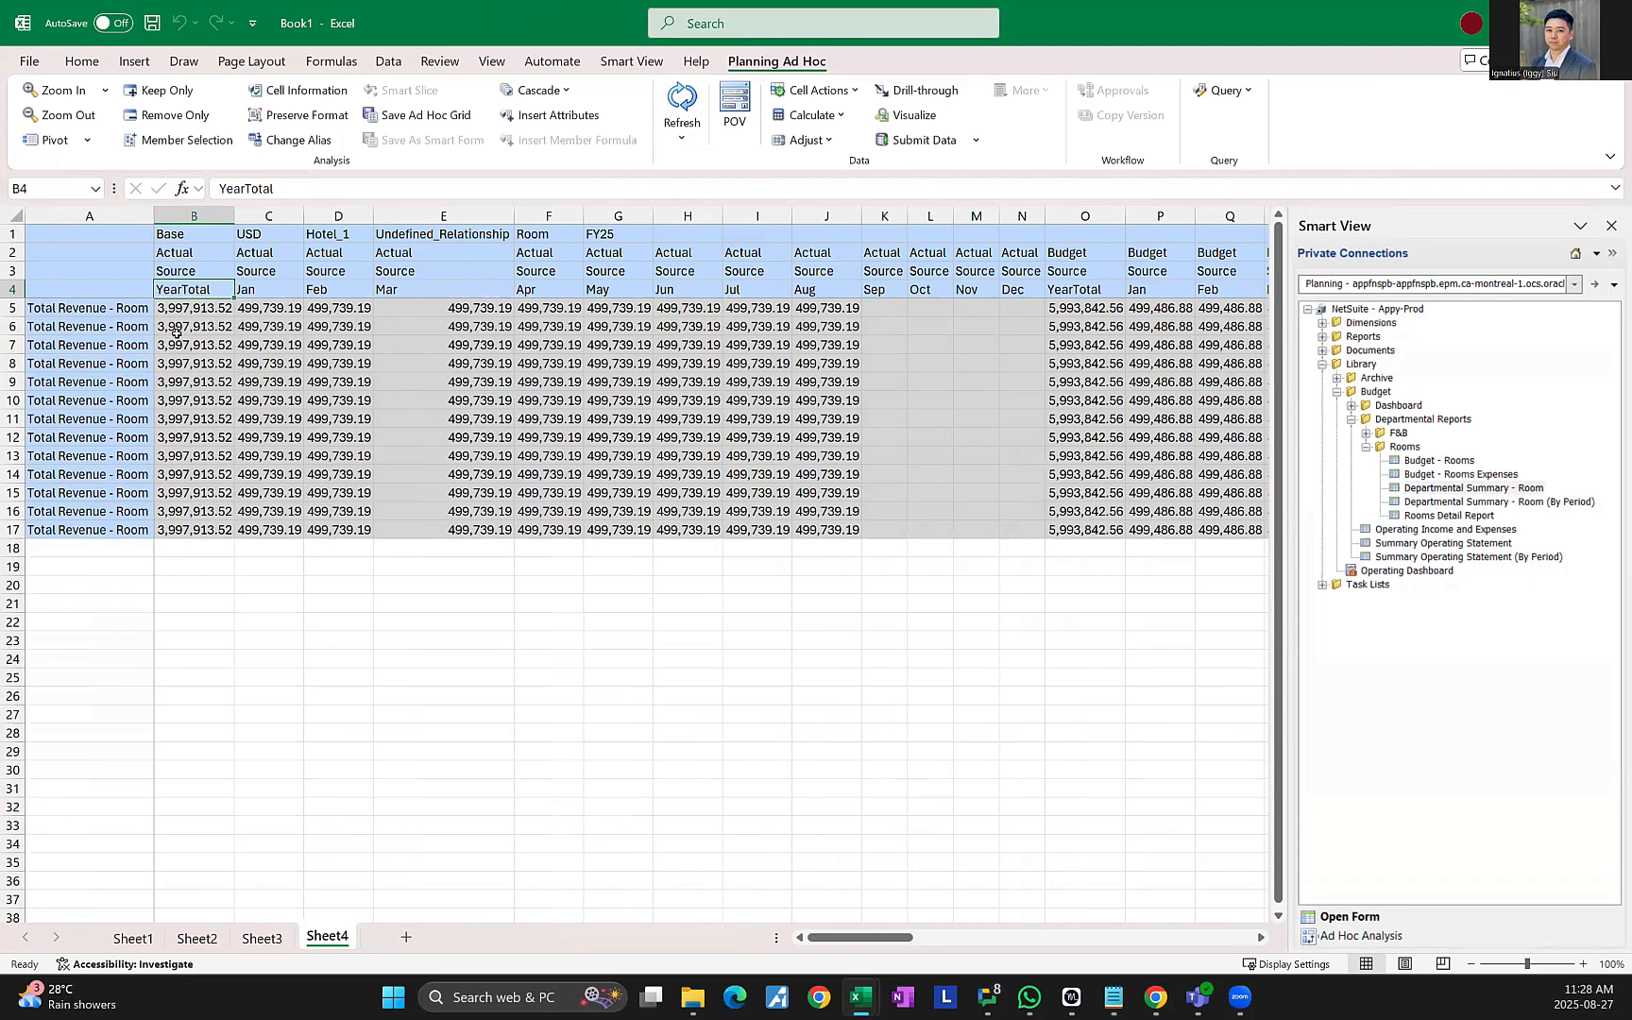
{"action": "double_click", "coordinate": [115, 307]}
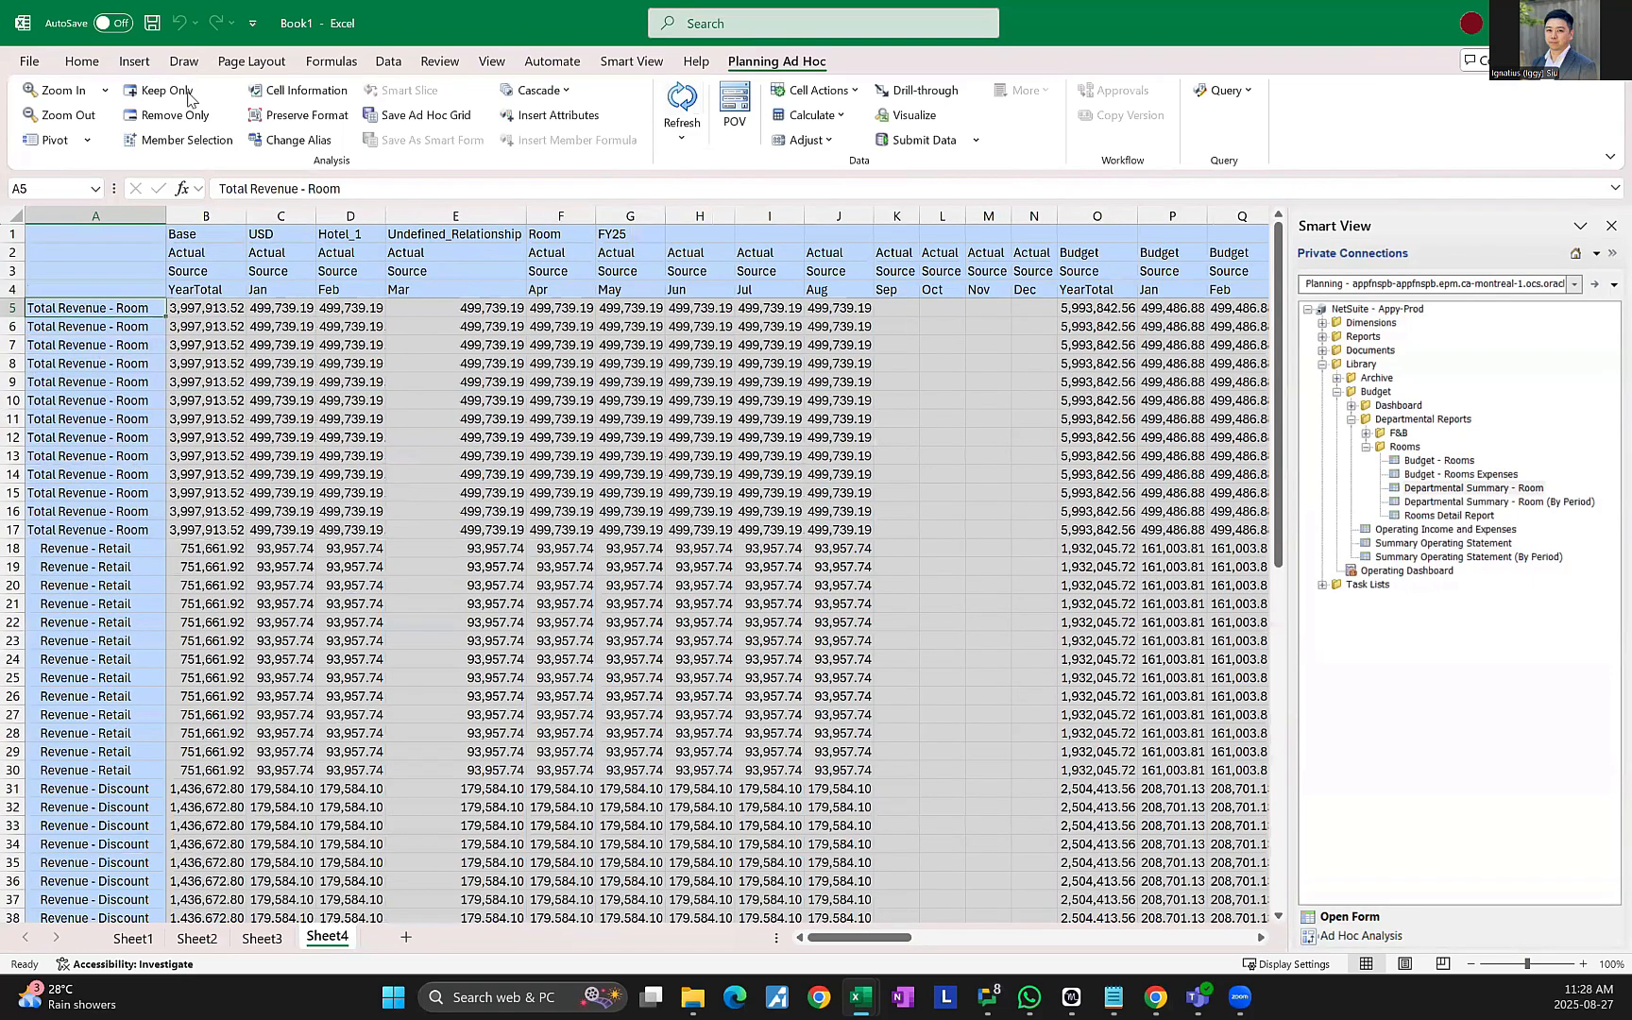
{"action": "double_click", "coordinate": [93, 306]}
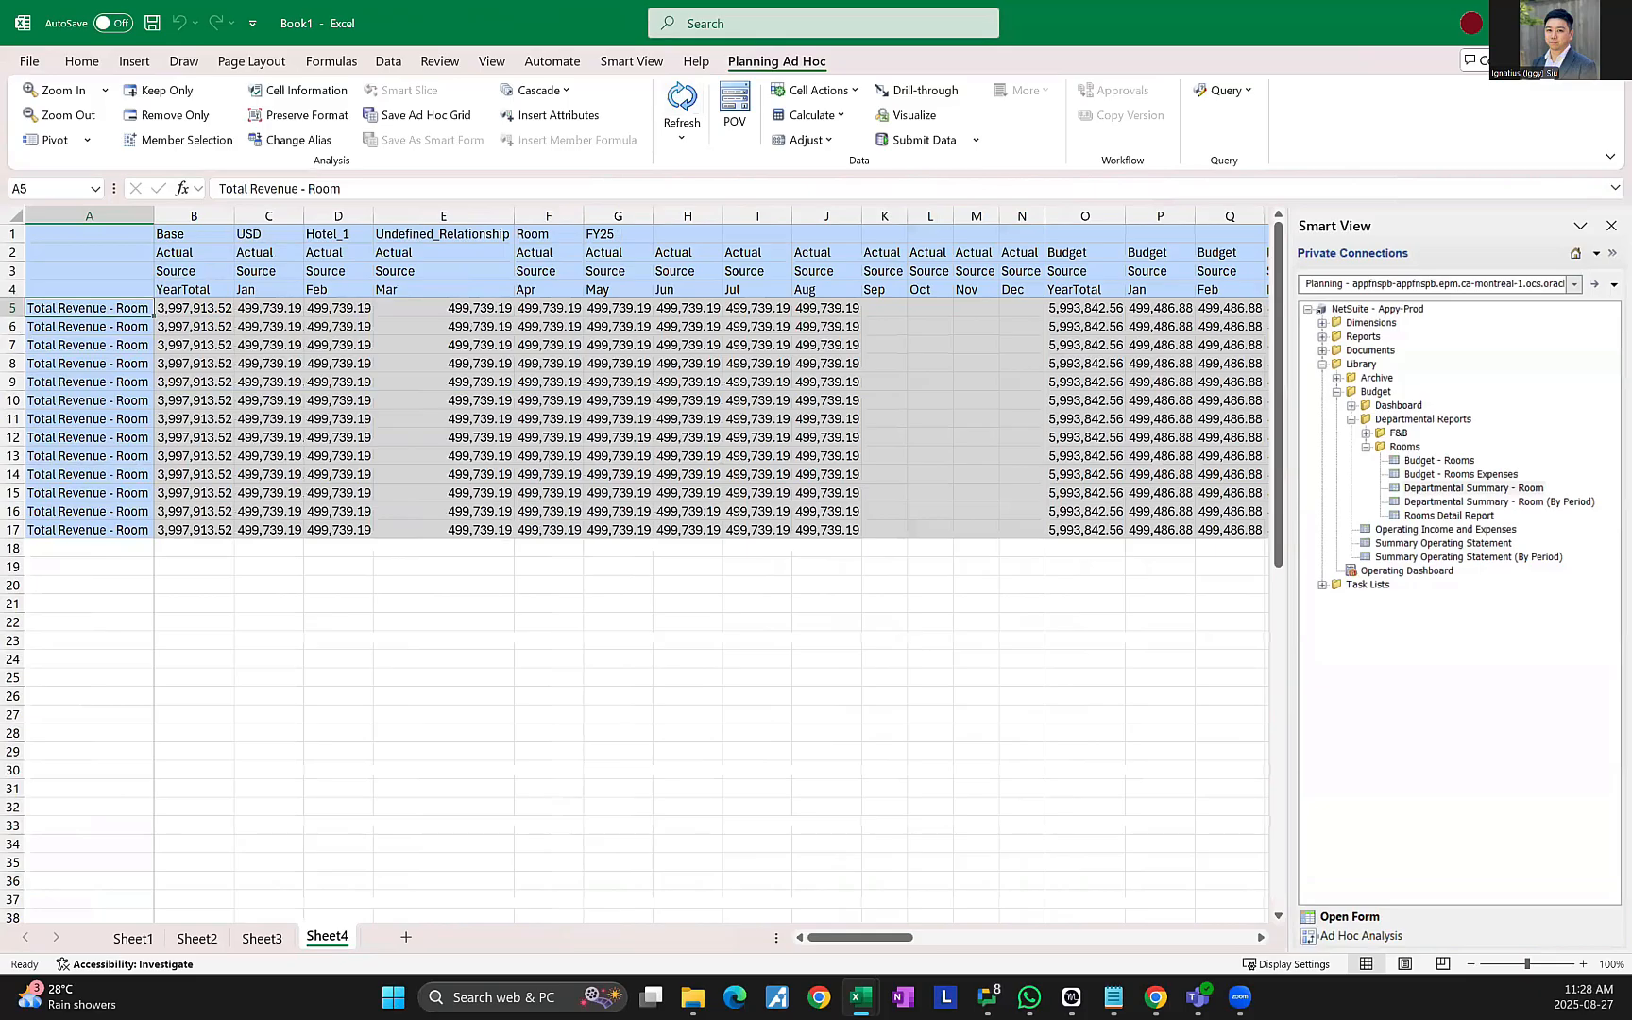
Delete the duplicate Total Revenue - Room rows 6 through 17, keeping only the one in row 5.
{"action": "left_click_drag", "start_coordinate": [12, 327], "coordinate": [12, 529]}
{"action": "right_click", "coordinate": [19, 413]}
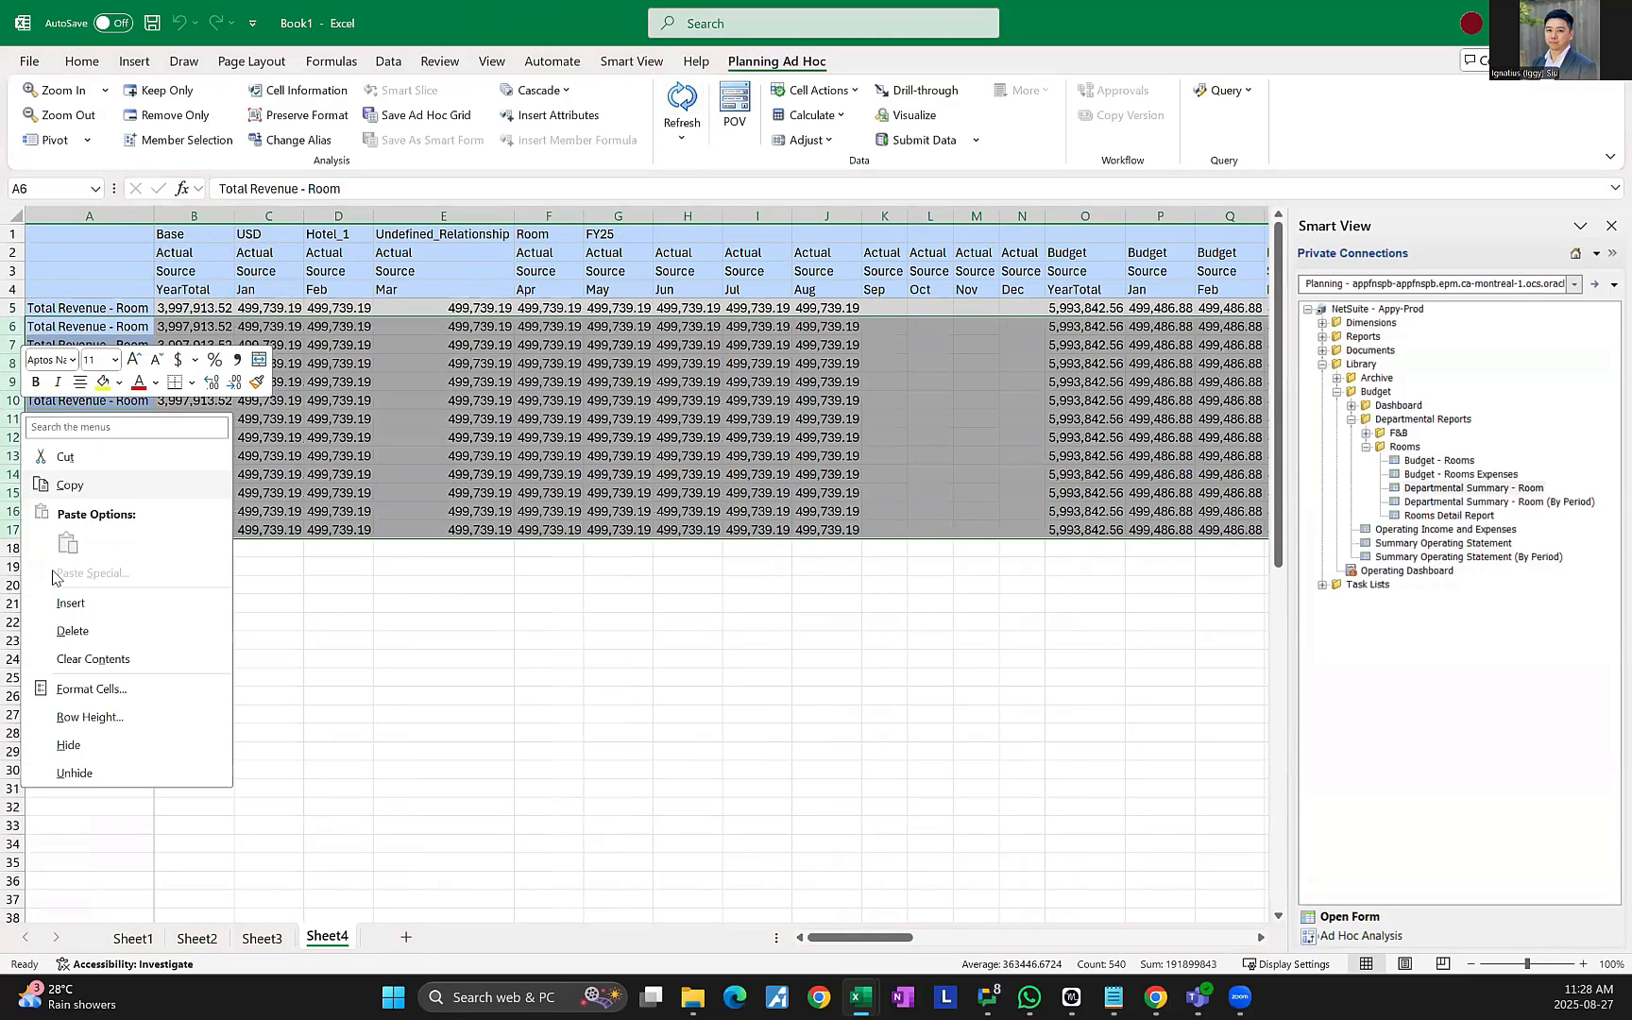
{"action": "left_click", "coordinate": [83, 634]}
Expand Total Revenue - Room, and drill Revenue - Retail, Revenue - Discount and Revenue - Negotiated down to their transient revenue accounts.
{"action": "double_click", "coordinate": [115, 310]}
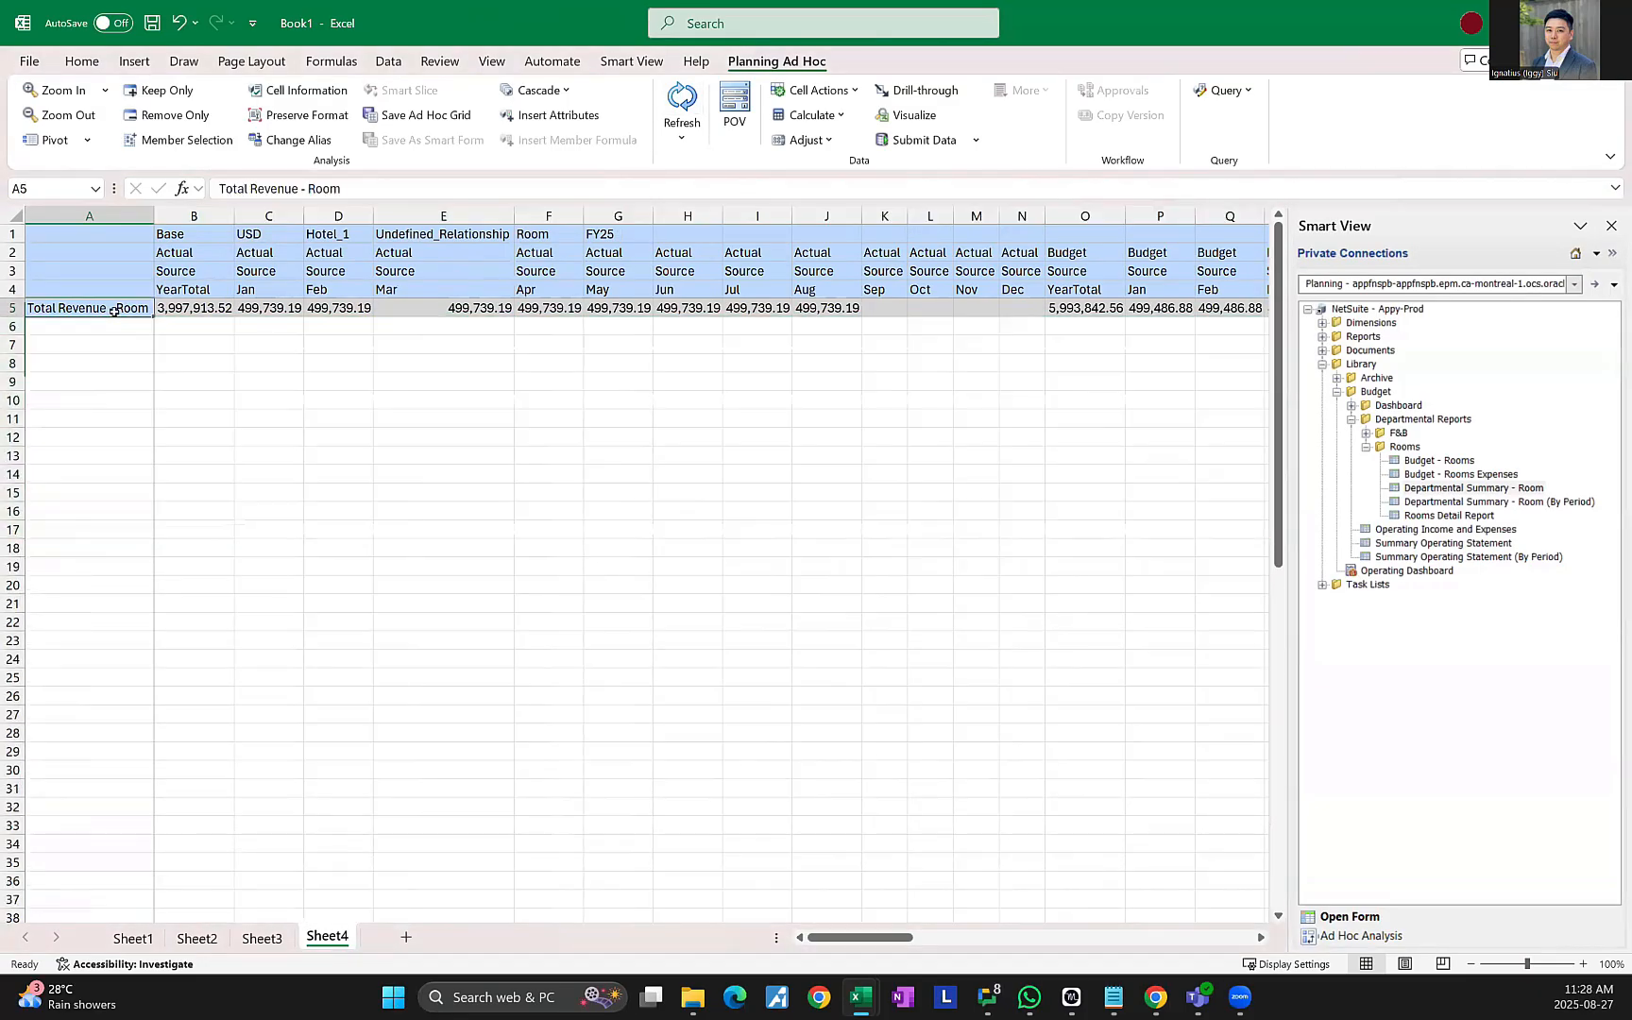
{"action": "double_click", "coordinate": [83, 327]}
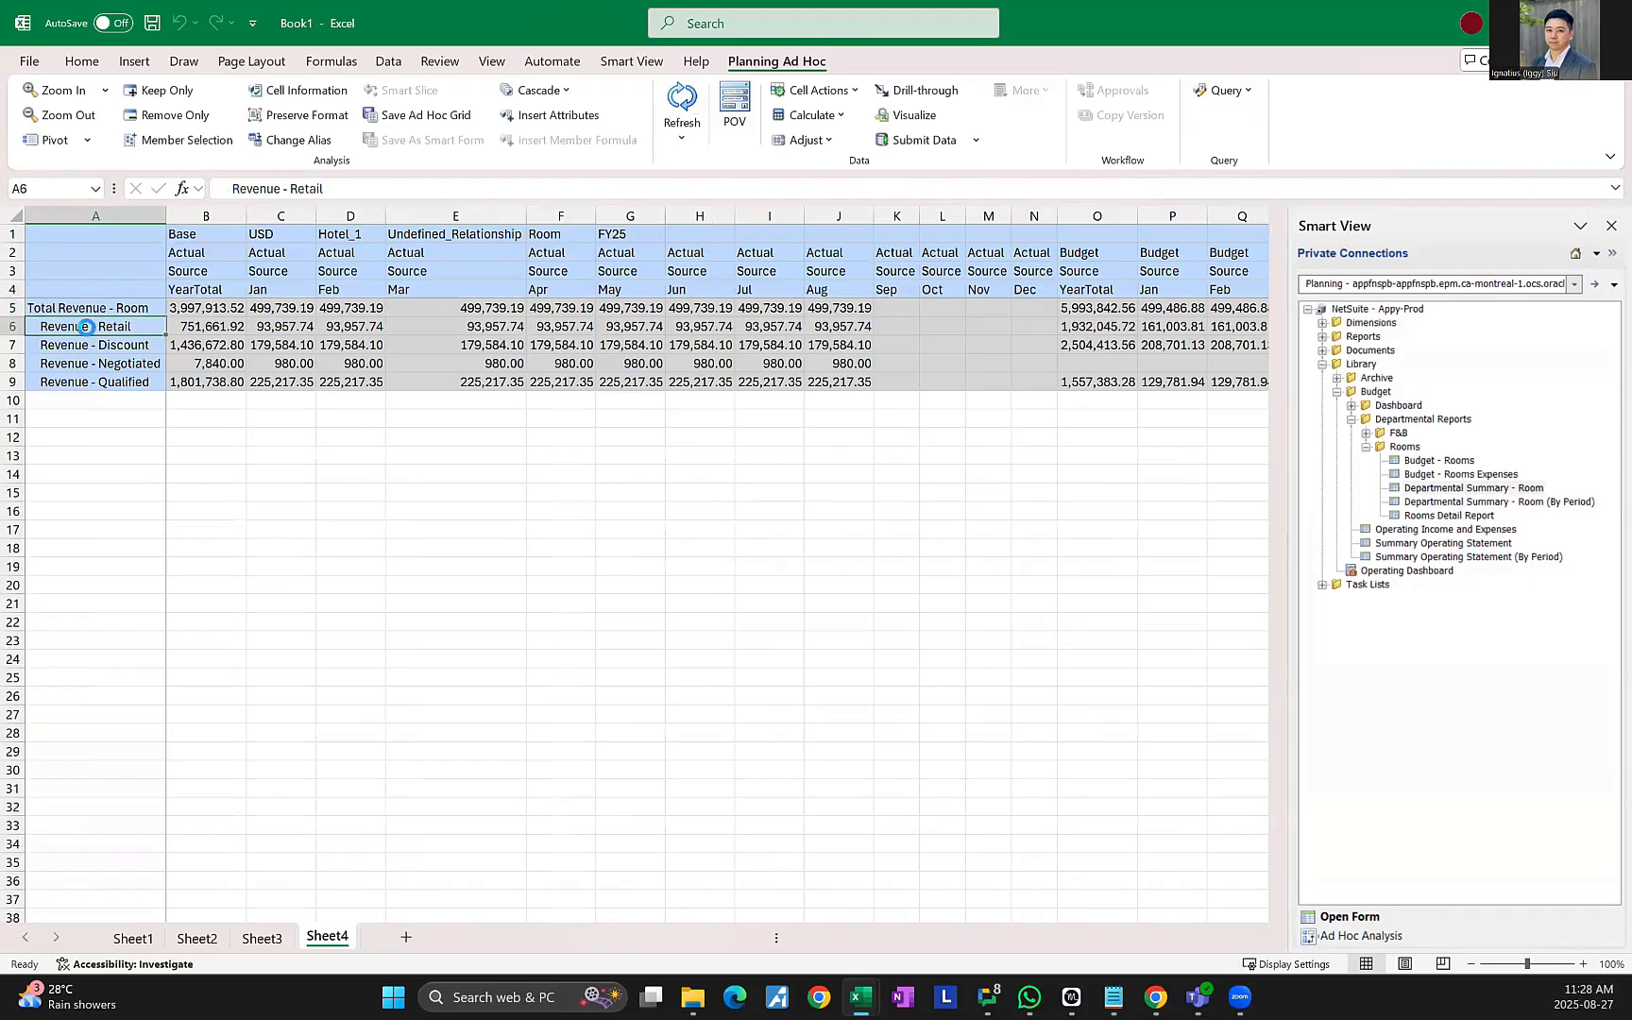
{"action": "left_click", "coordinate": [126, 363]}
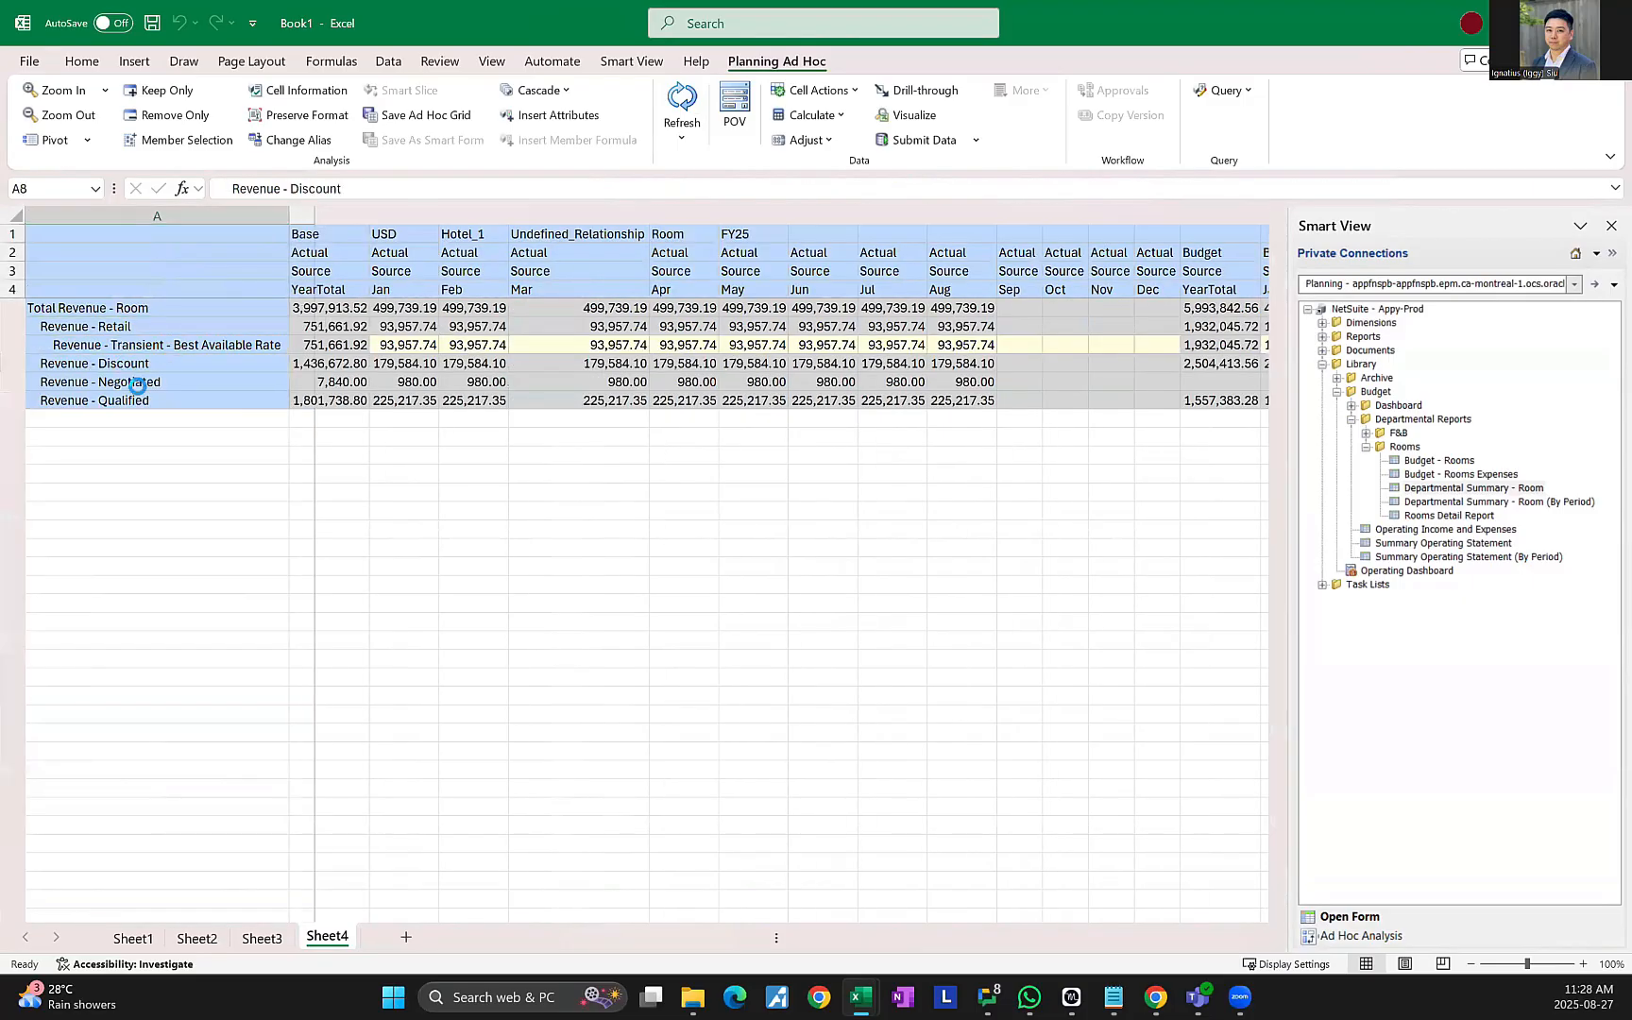
{"action": "double_click", "coordinate": [152, 457]}
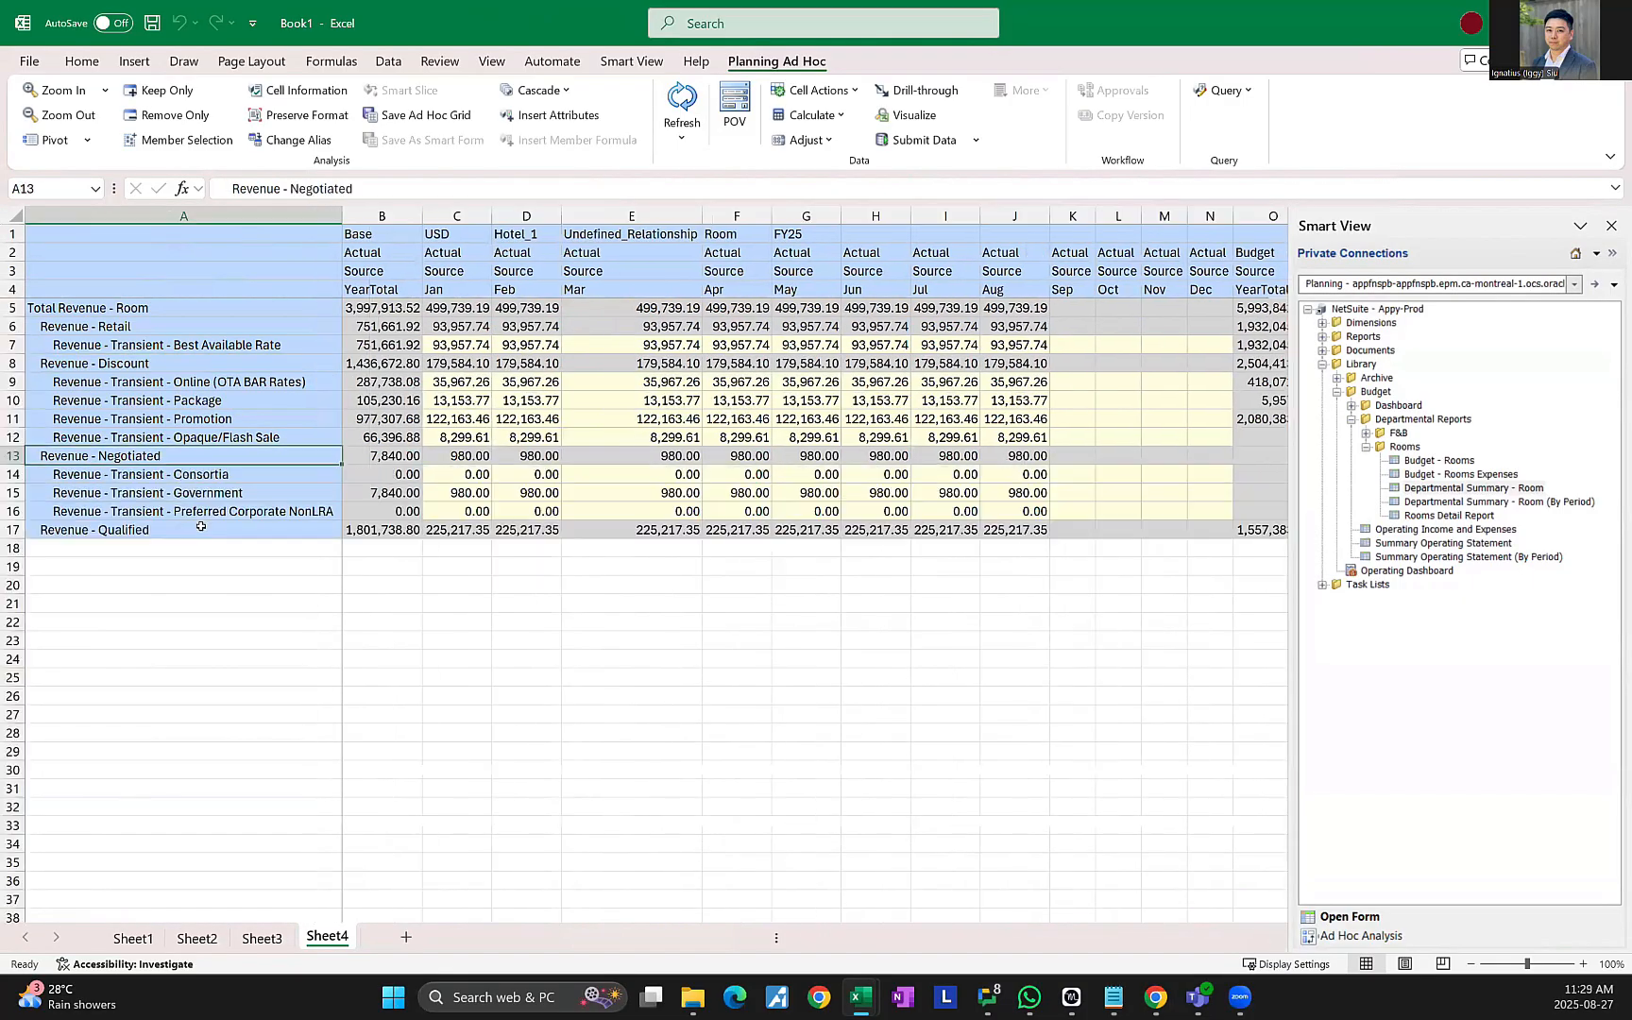
{"action": "left_click", "coordinate": [566, 677]}
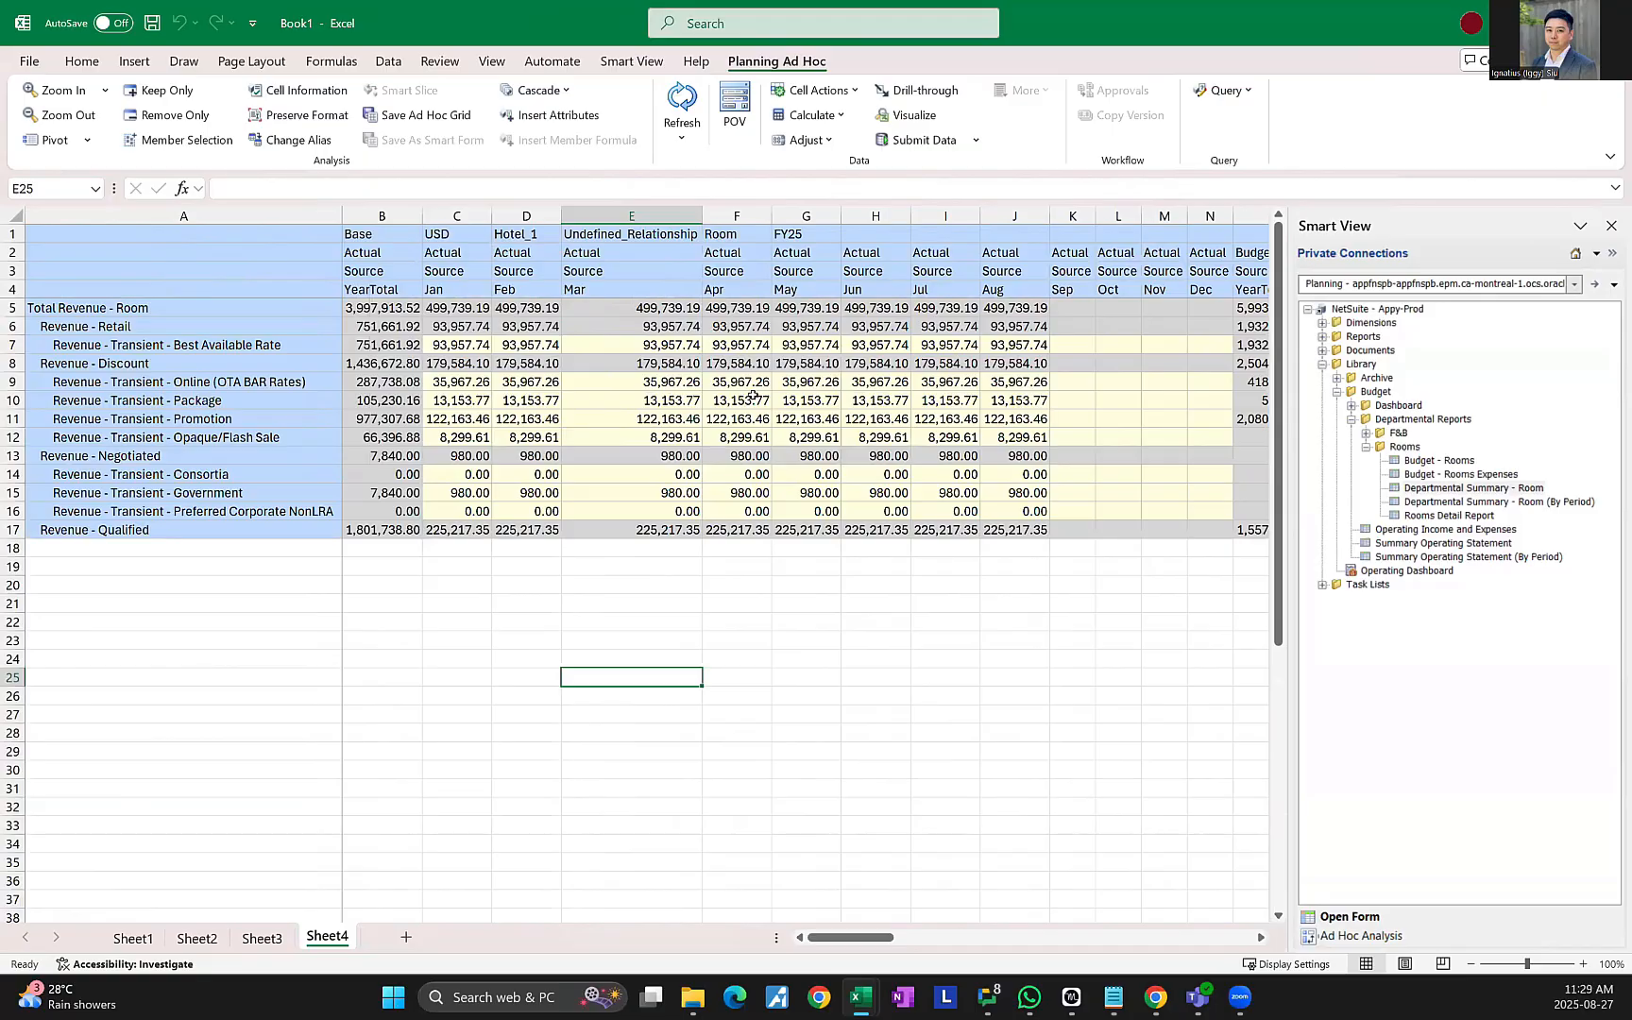